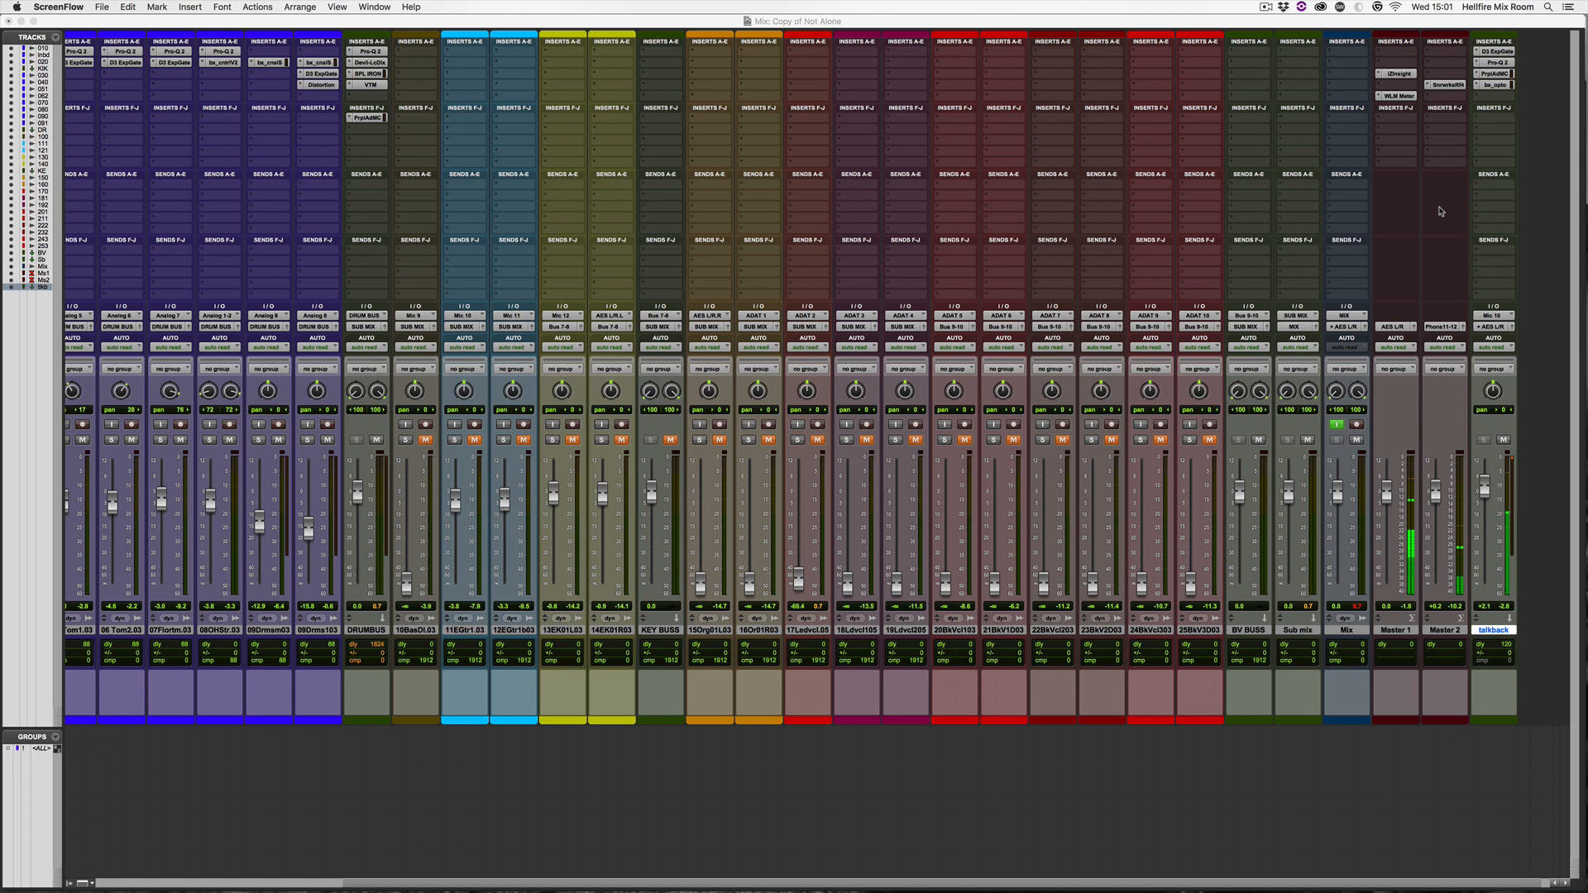
Unmute the bass DI track, raise its fader to balance it against the drums, and leave the track soloed.
click(405, 440)
click(406, 439)
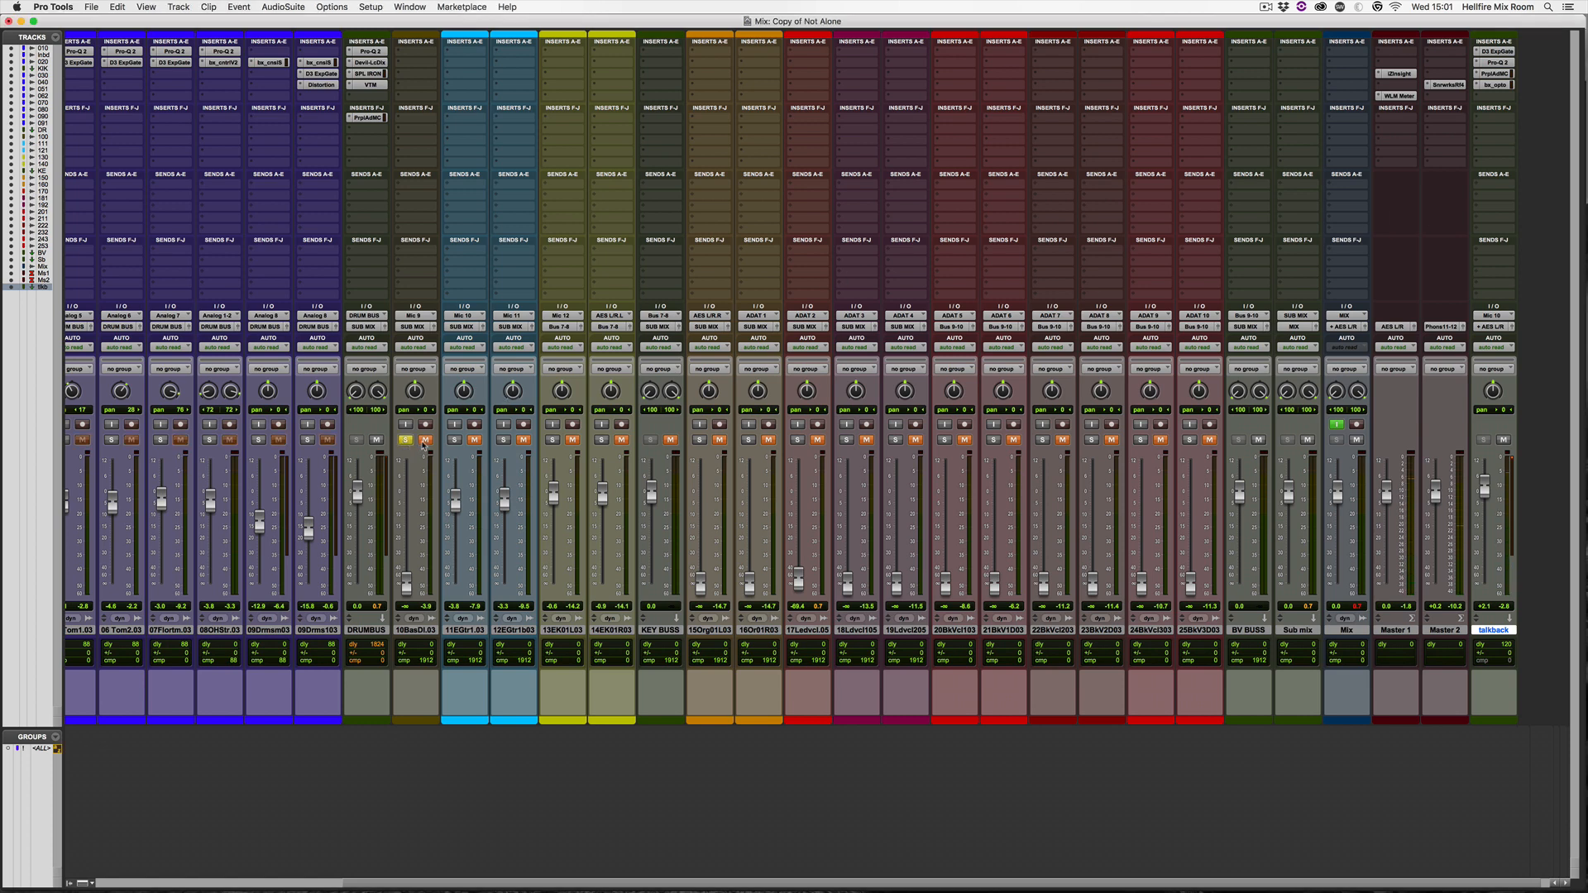
drag(406, 584, 406, 495)
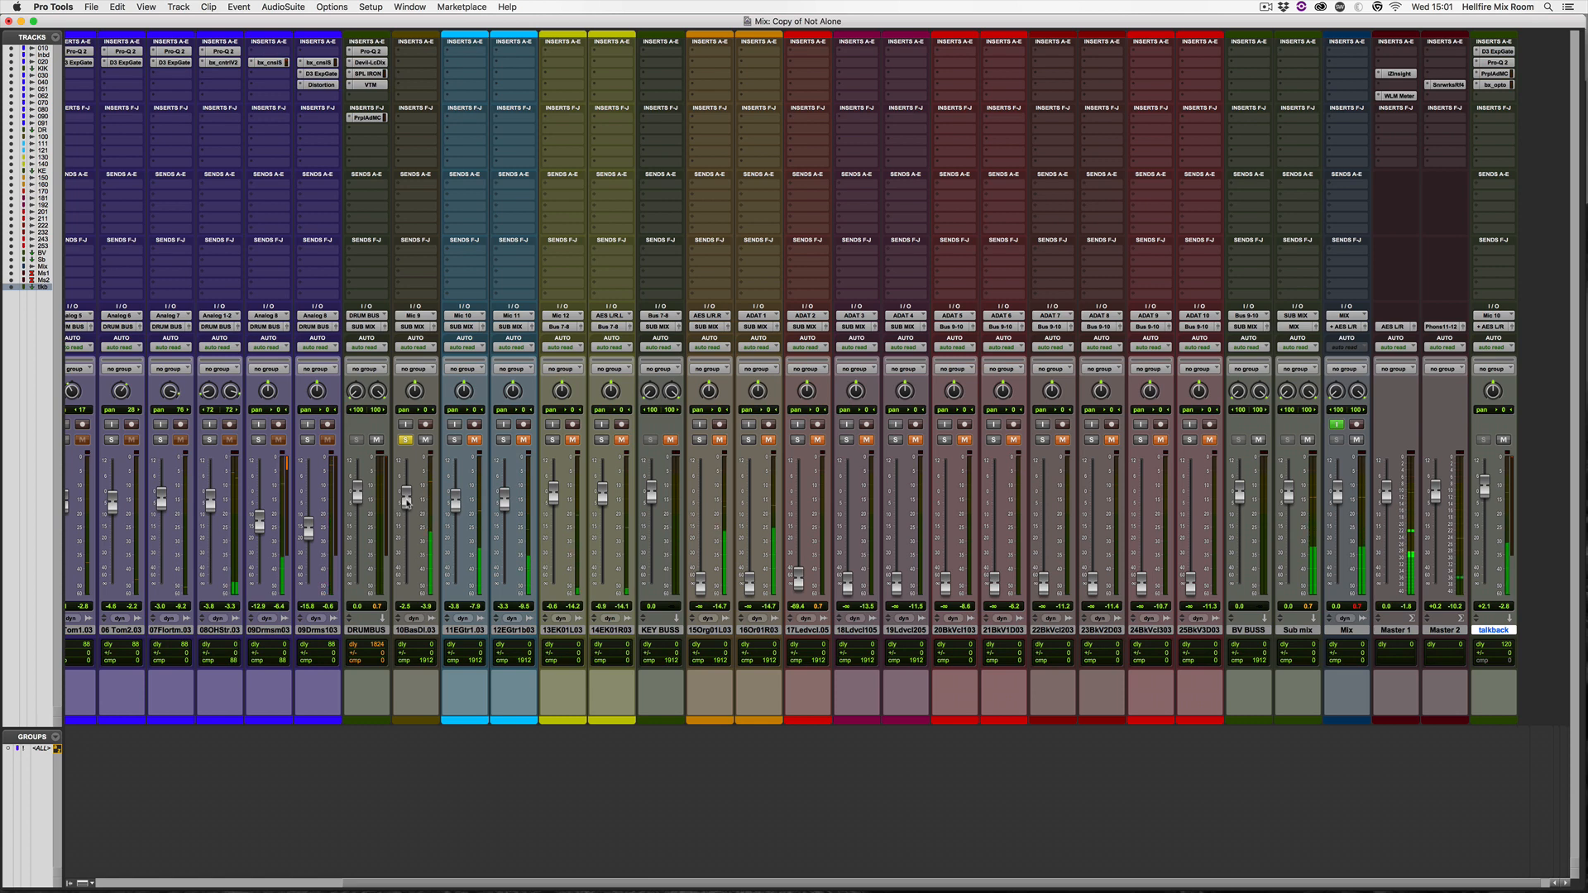
click(406, 440)
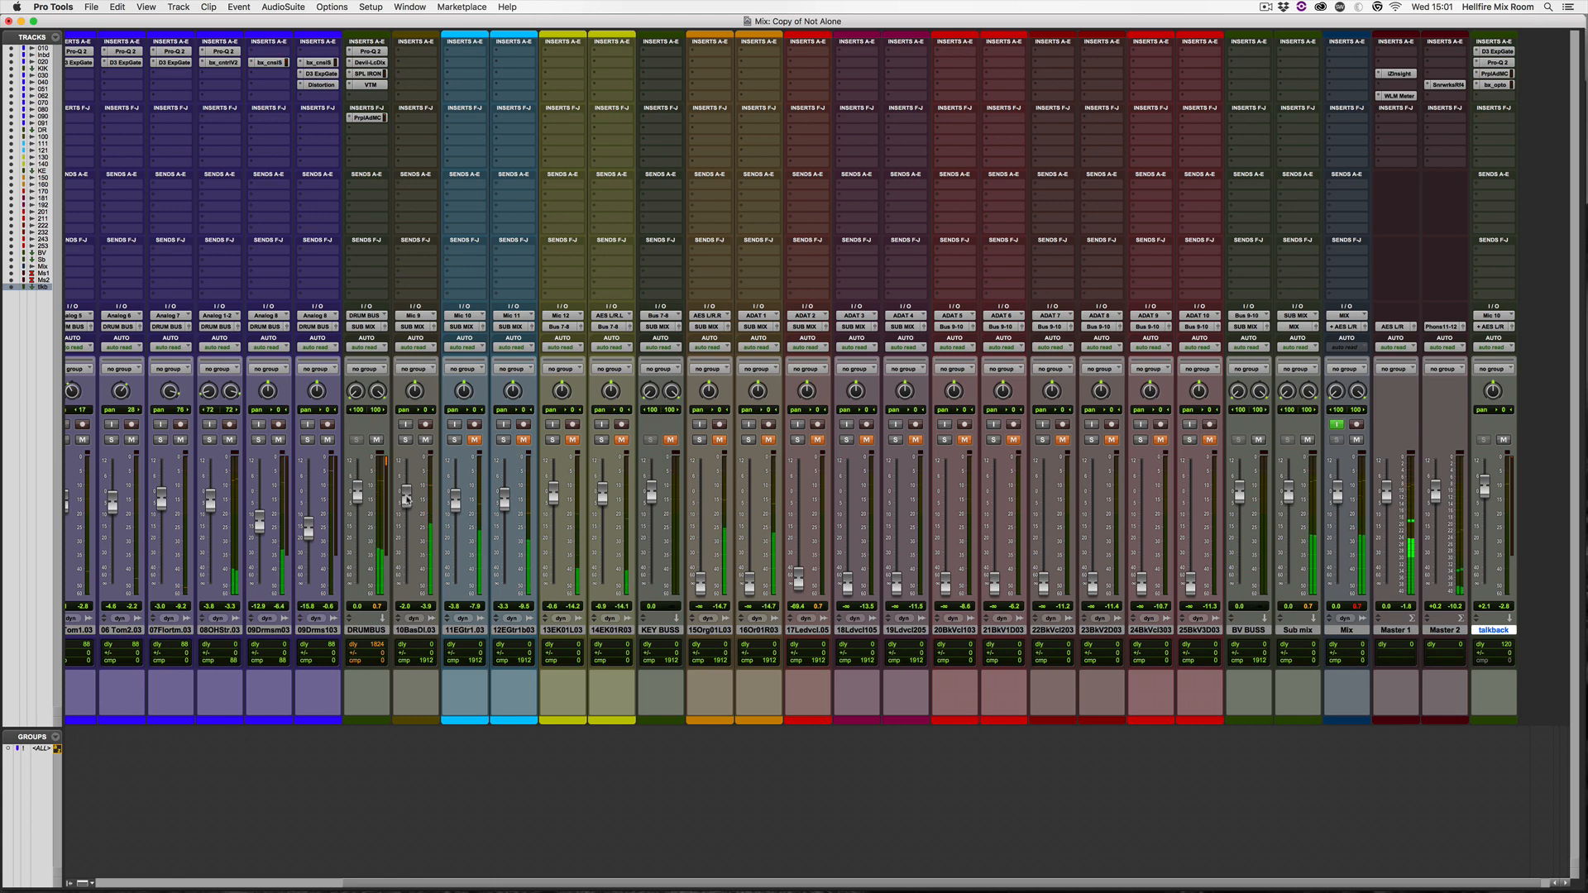
drag(406, 499, 411, 495)
click(405, 440)
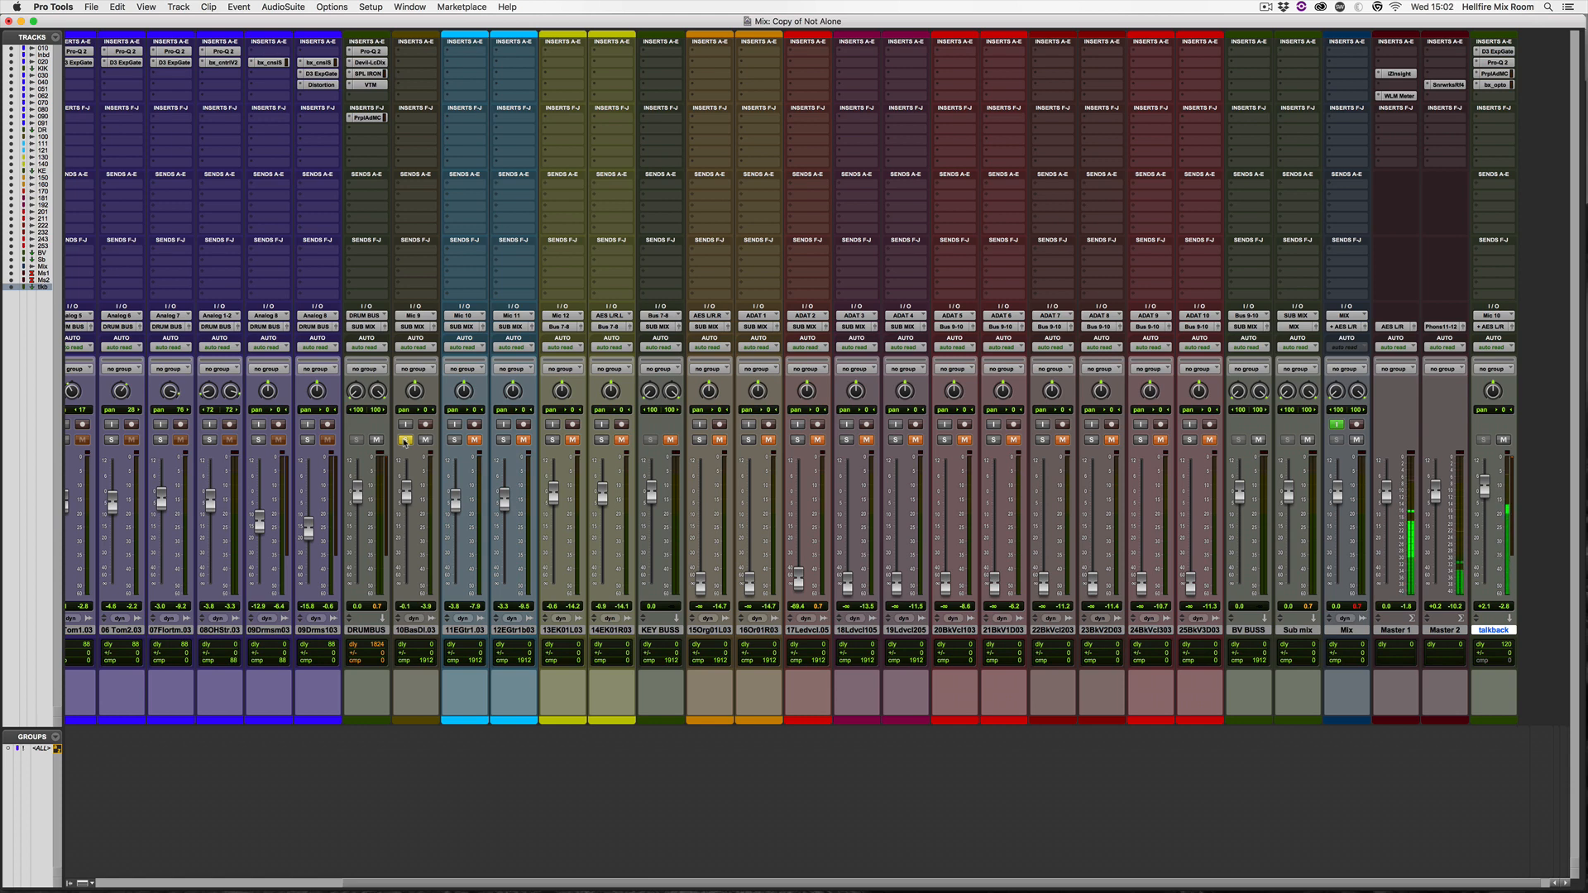
Insert FabFilter Pro-Q 2 on the first insert slot of the bass DI track and reposition its window.
click(419, 52)
click(467, 76)
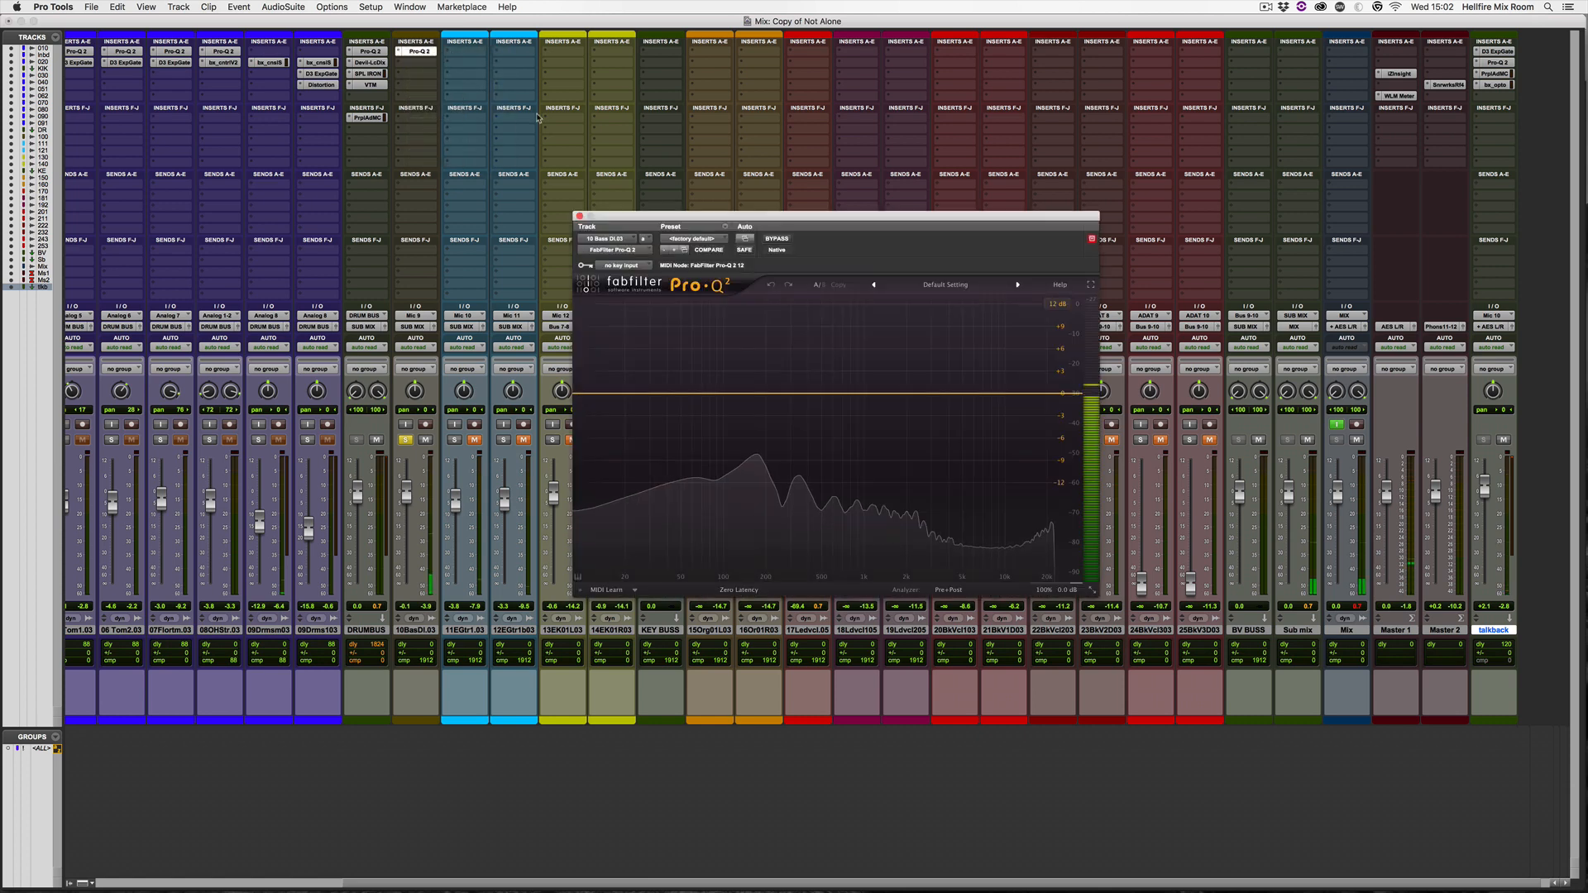
drag(621, 217, 573, 184)
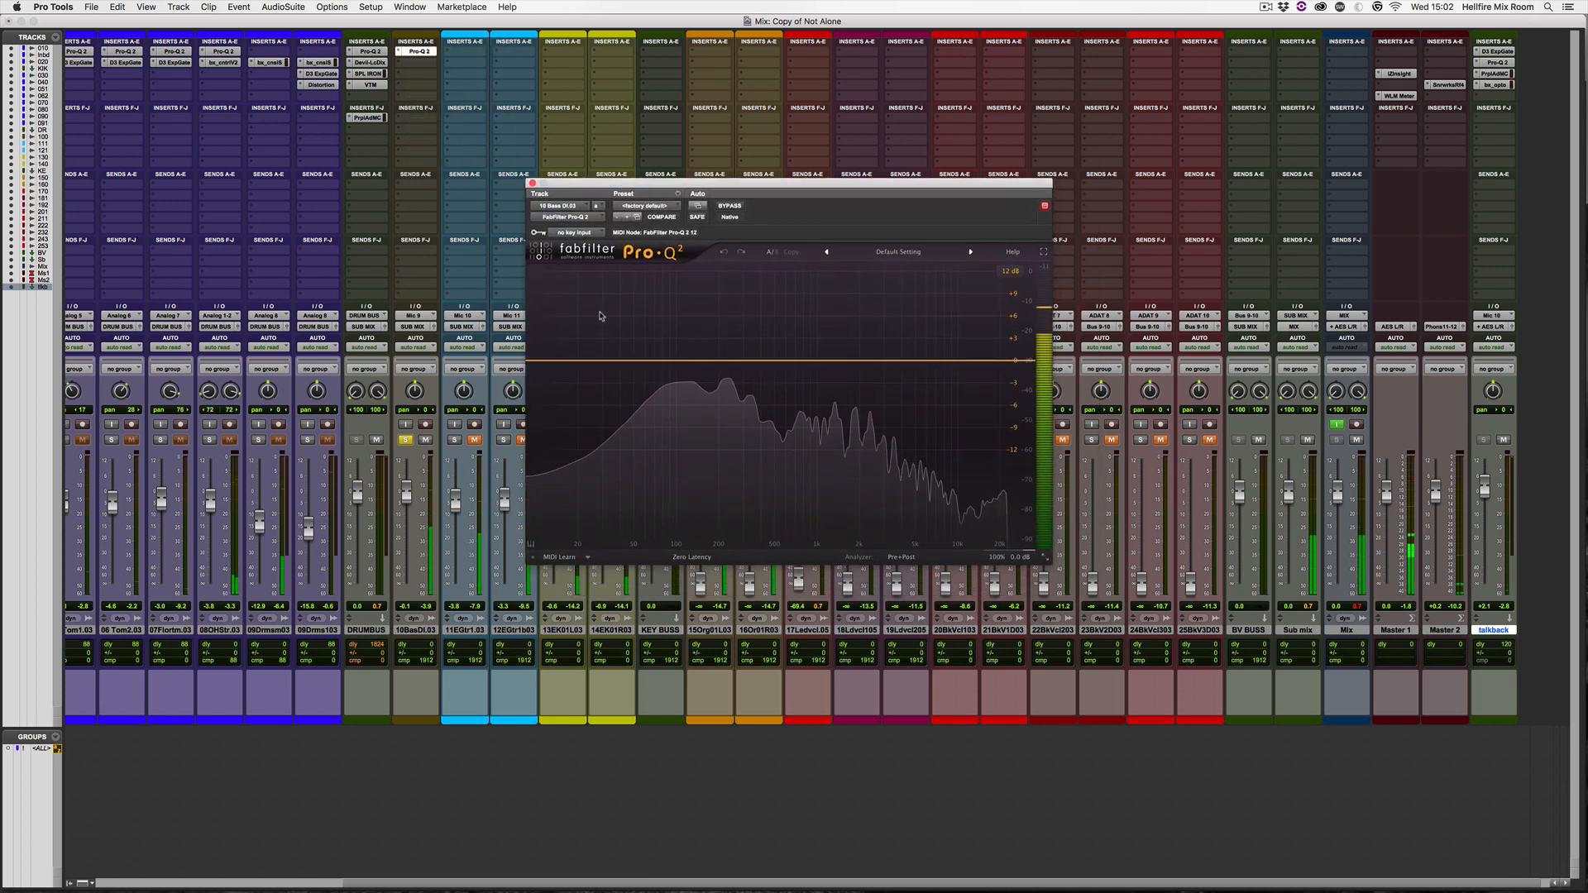
Add a low-cut band at about 19 Hz to the bass equalizer.
click(568, 360)
right_click(566, 364)
mouse_move(604, 387)
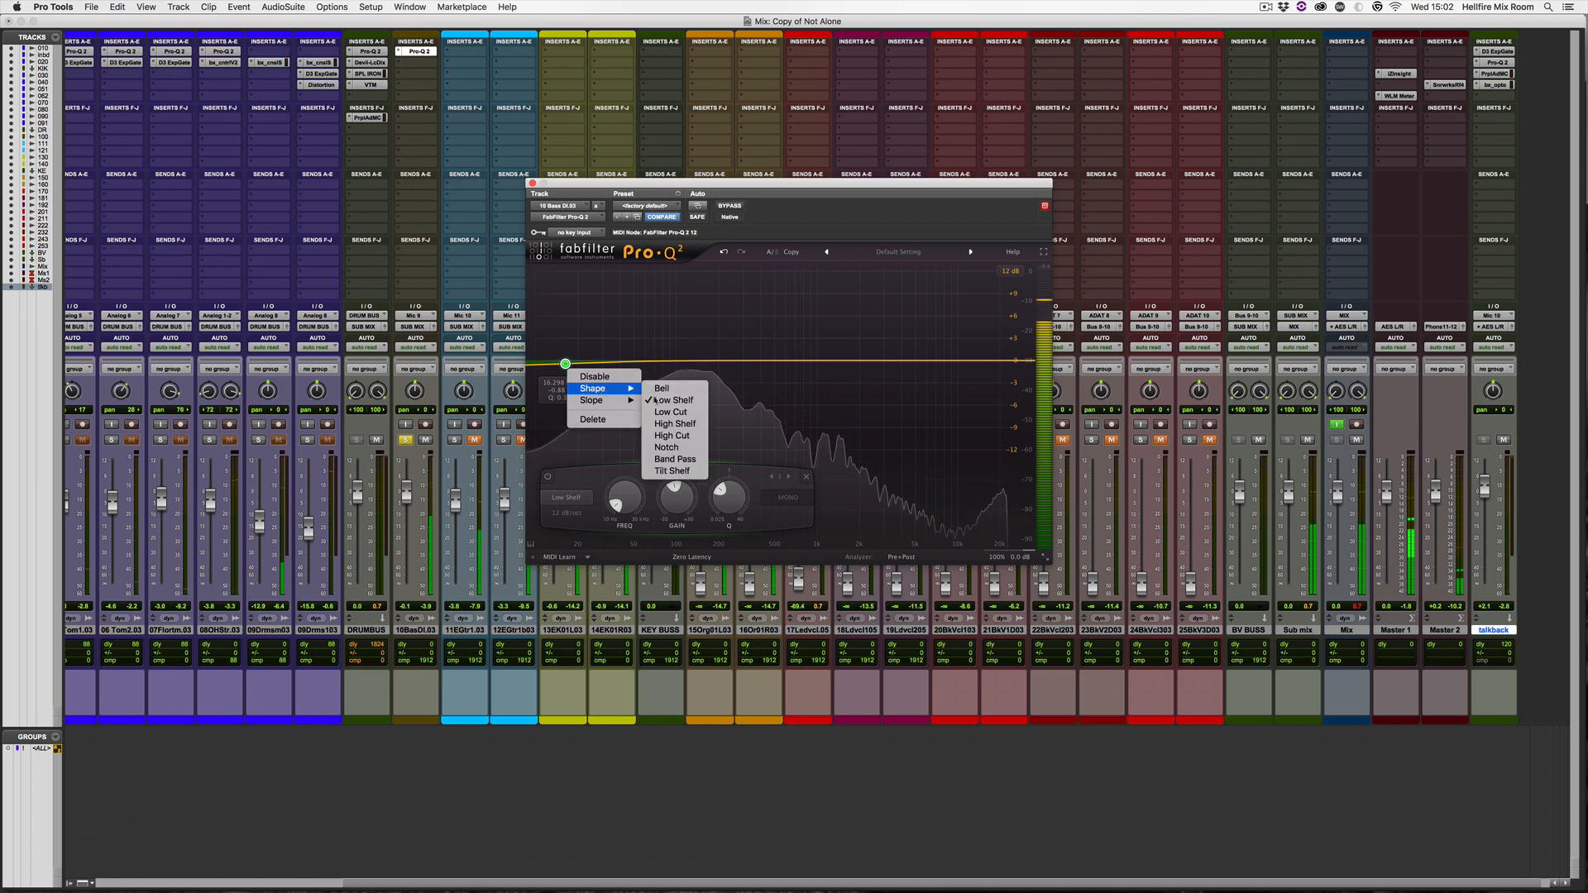
click(670, 412)
mouse_move(565, 364)
mouse_down()
mouse_move(598, 335)
mouse_move(576, 356)
mouse_up()
click(580, 337)
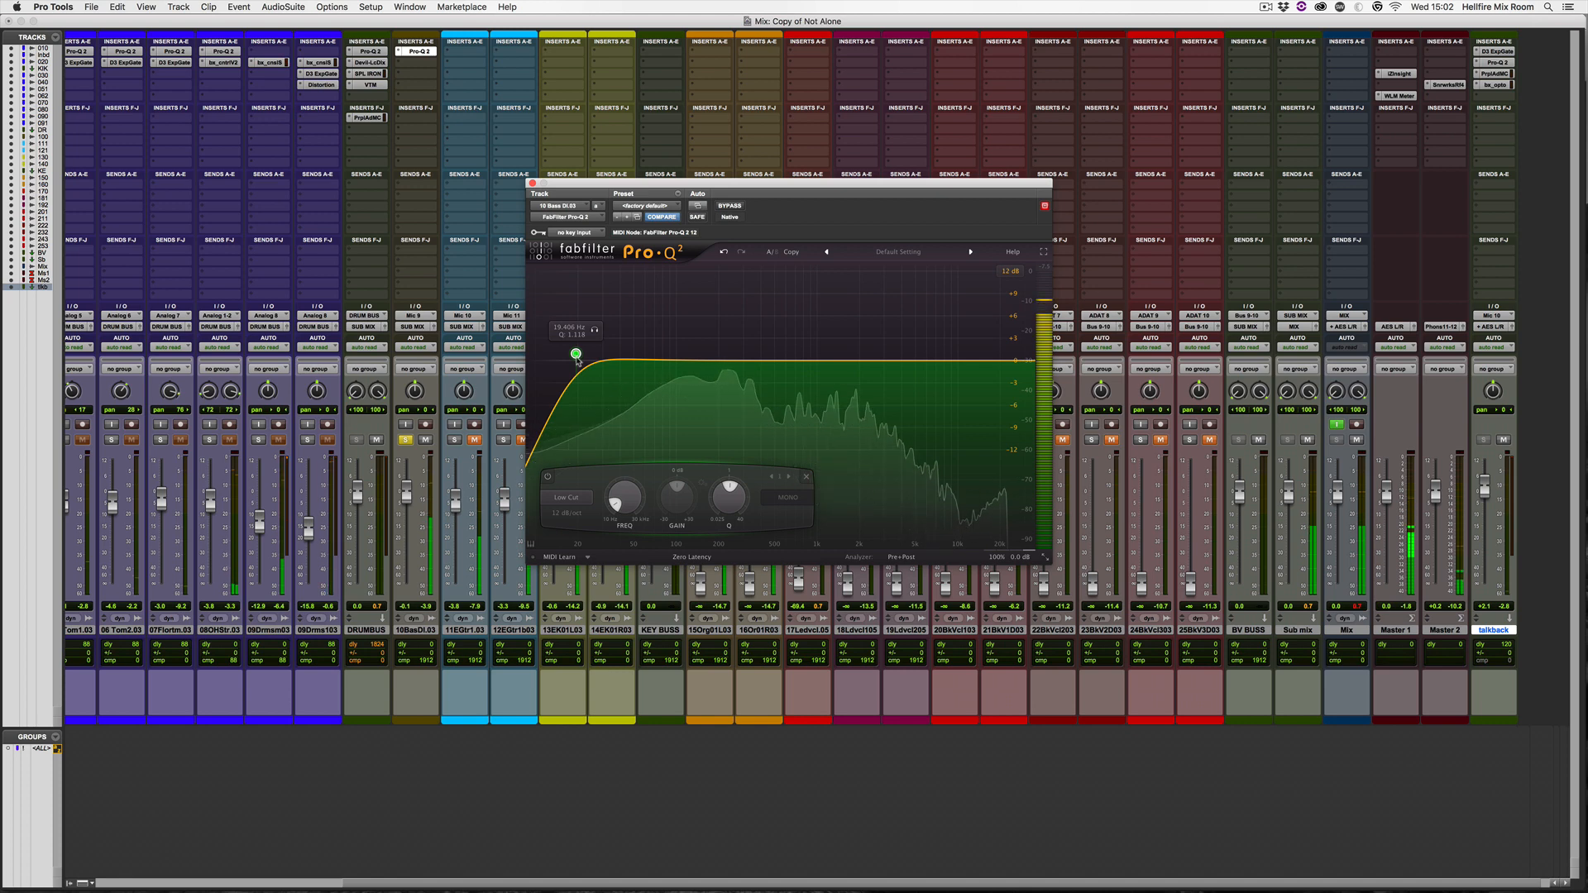
Add a gentle bell cut of about 0.9 dB at 123 Hz and a narrow 5 dB cut with Q 40 at about 156 Hz.
mouse_move(702, 364)
mouse_down()
mouse_move(720, 326)
mouse_move(689, 328)
mouse_move(688, 391)
mouse_up()
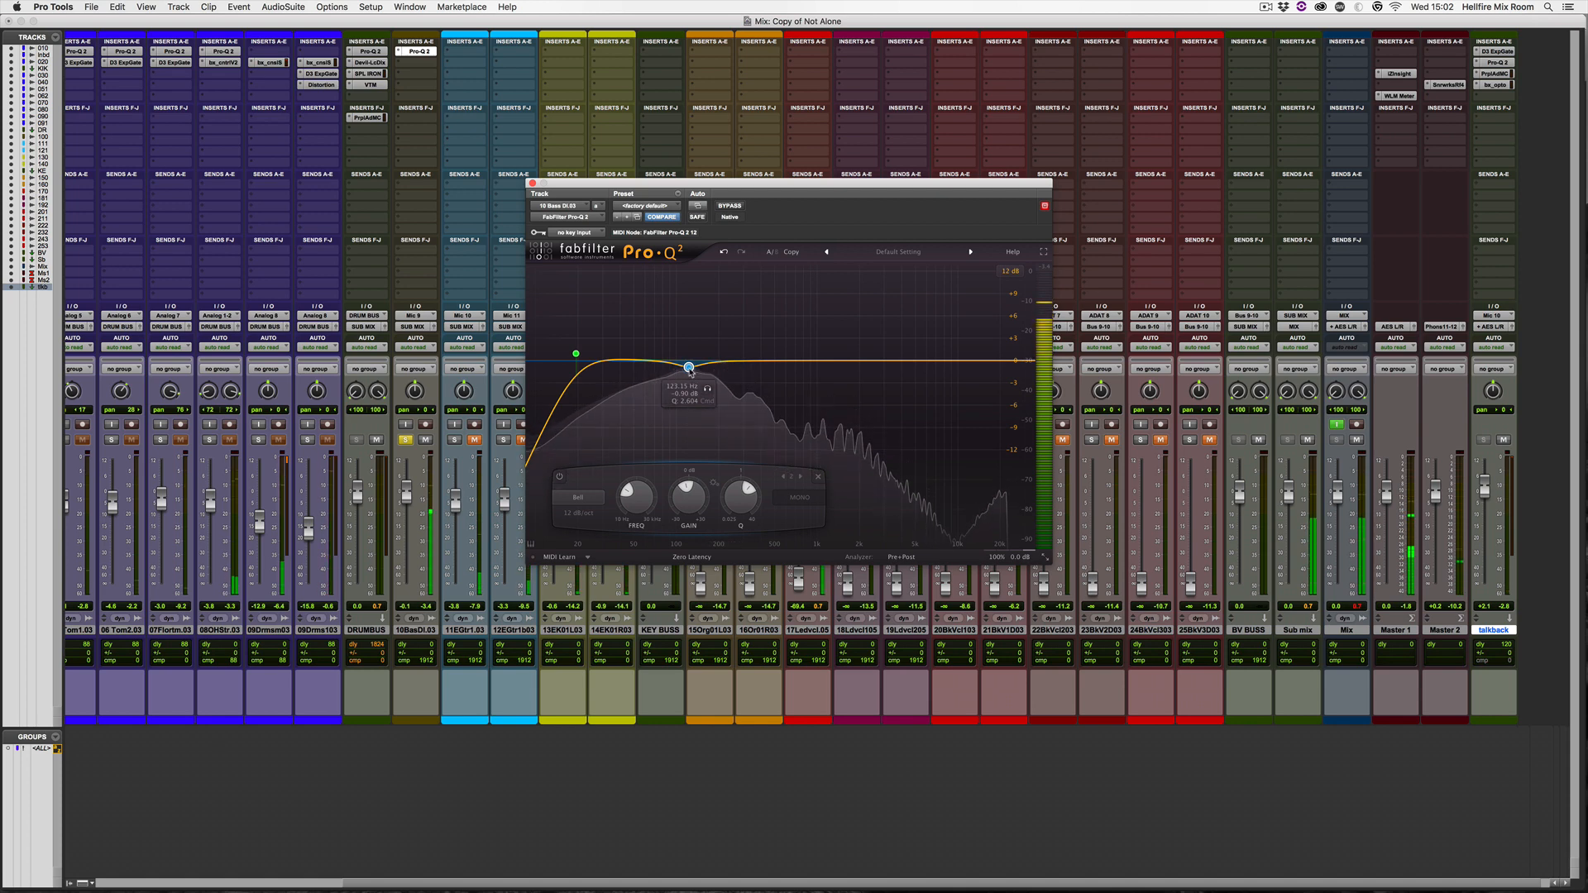
scroll(716, 320, up, 10)
drag(710, 364, 702, 209)
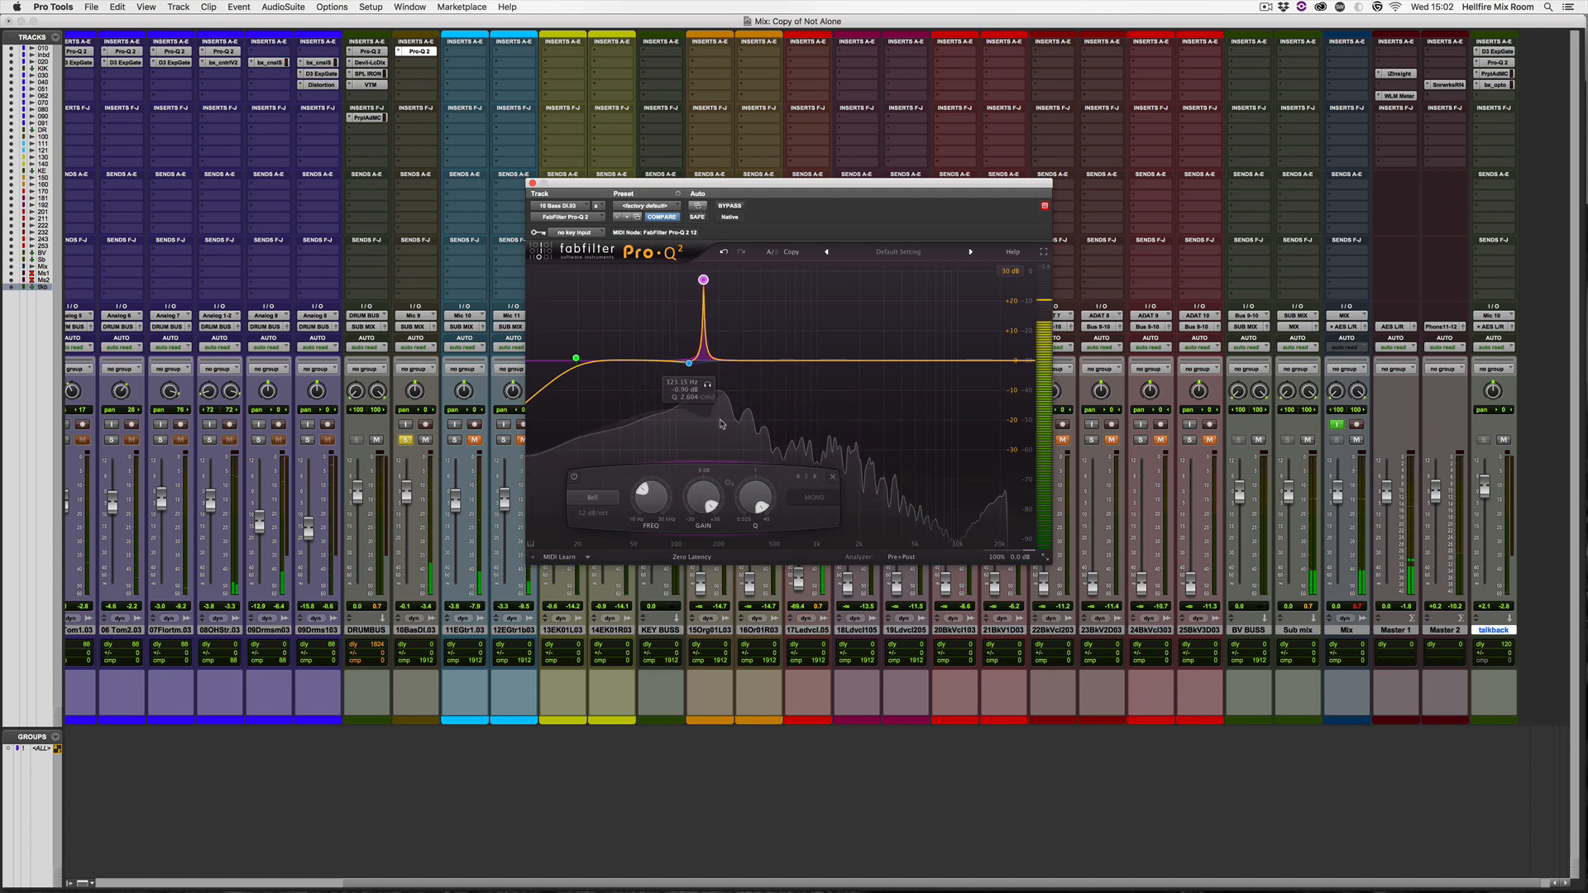
drag(697, 513, 688, 597)
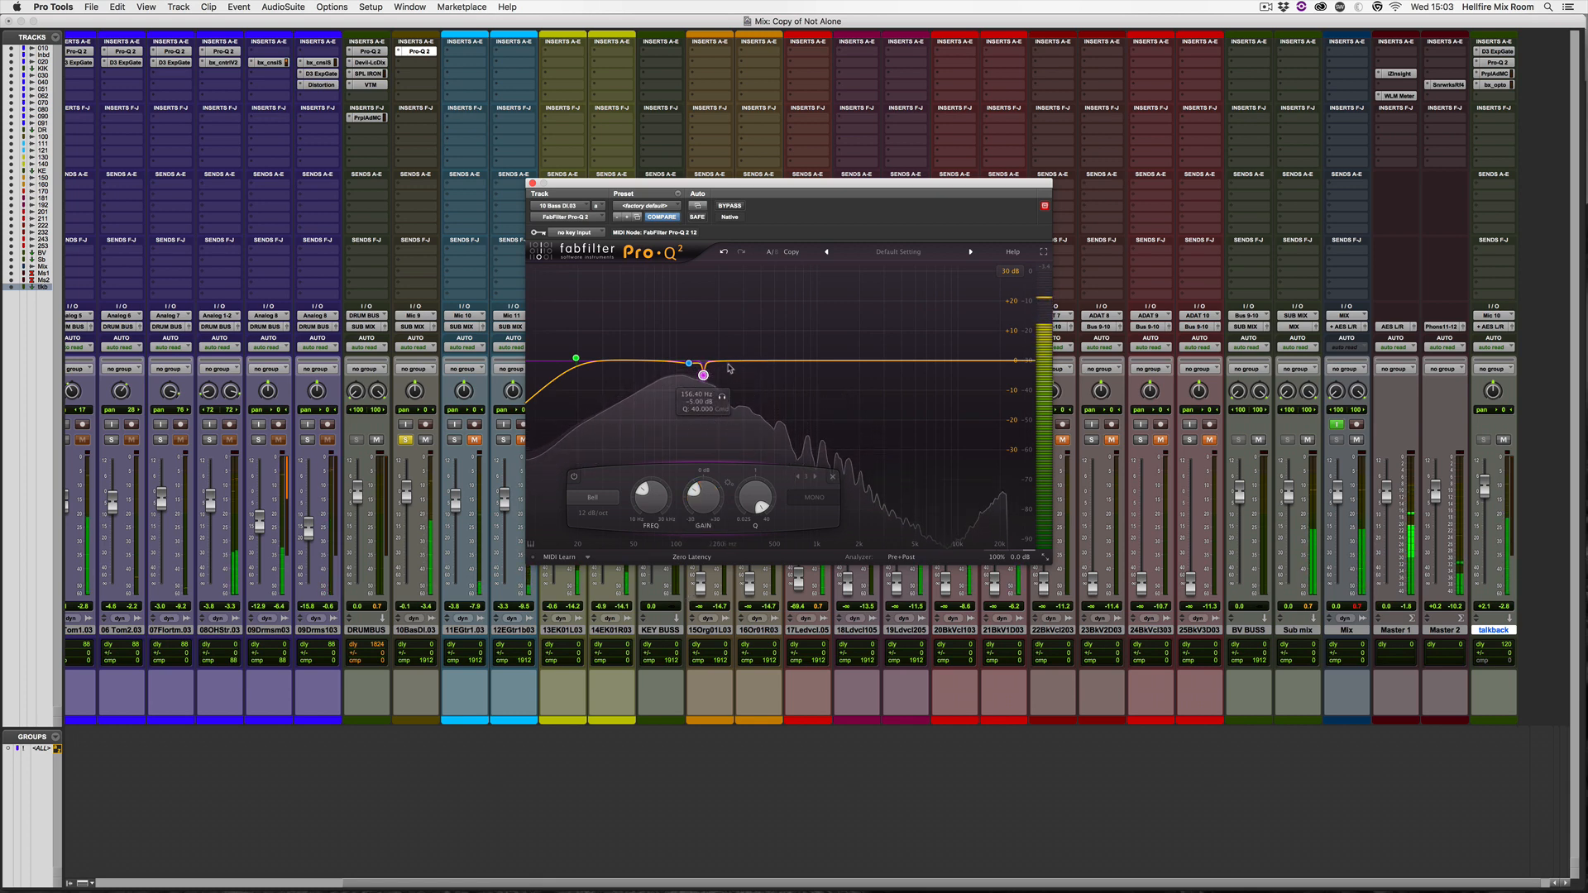
Add a narrow cut of about 2.4 dB at 332 Hz and another narrow cut just below it in frequency.
drag(734, 361, 747, 313)
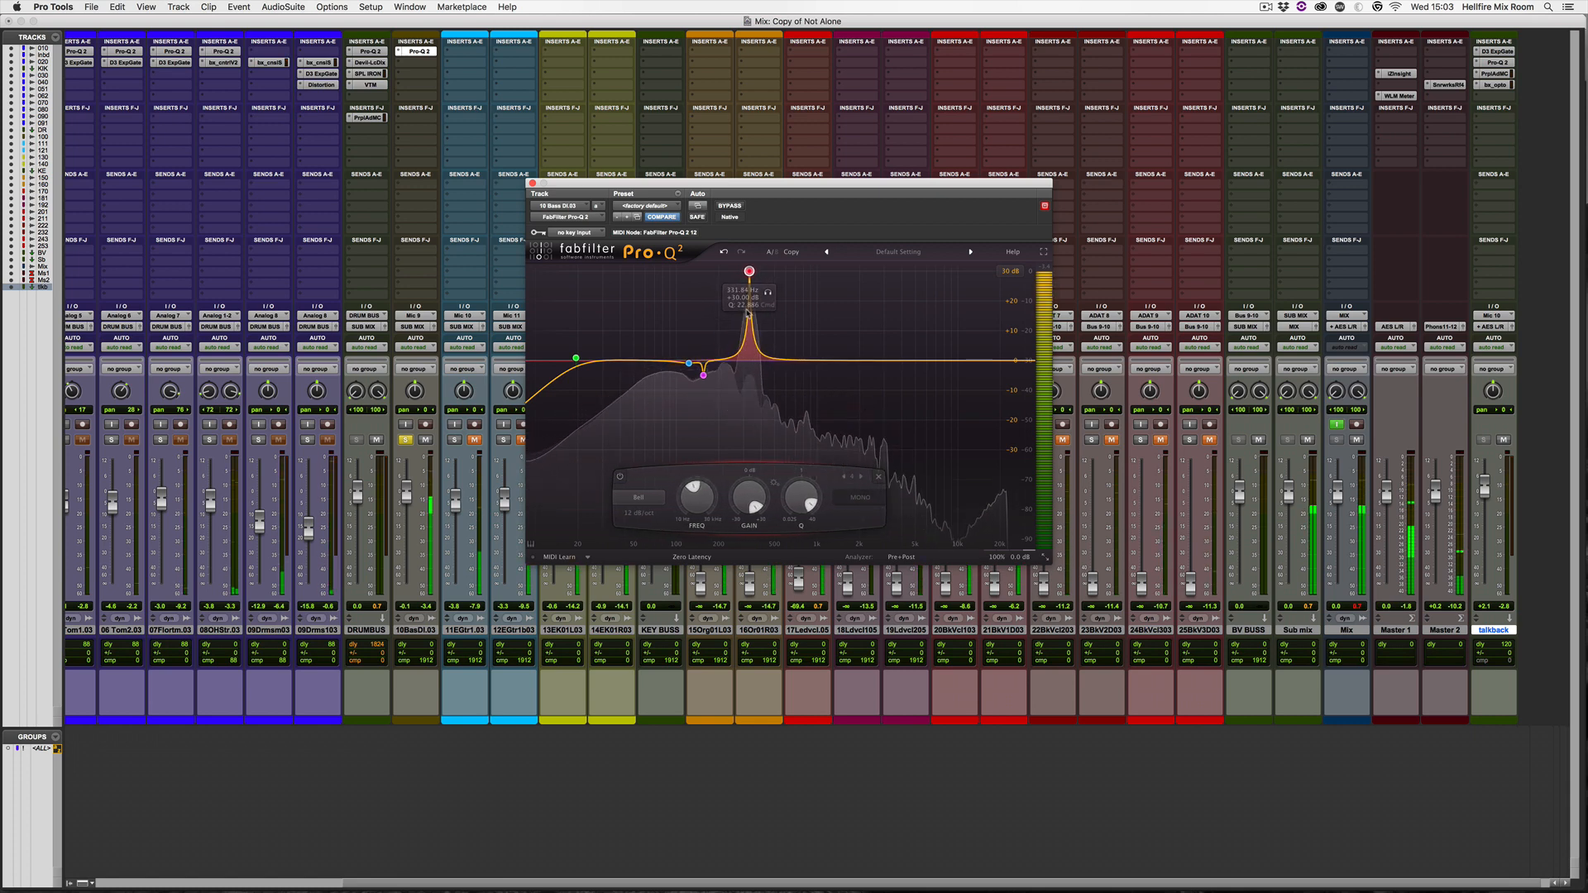
drag(737, 505, 739, 591)
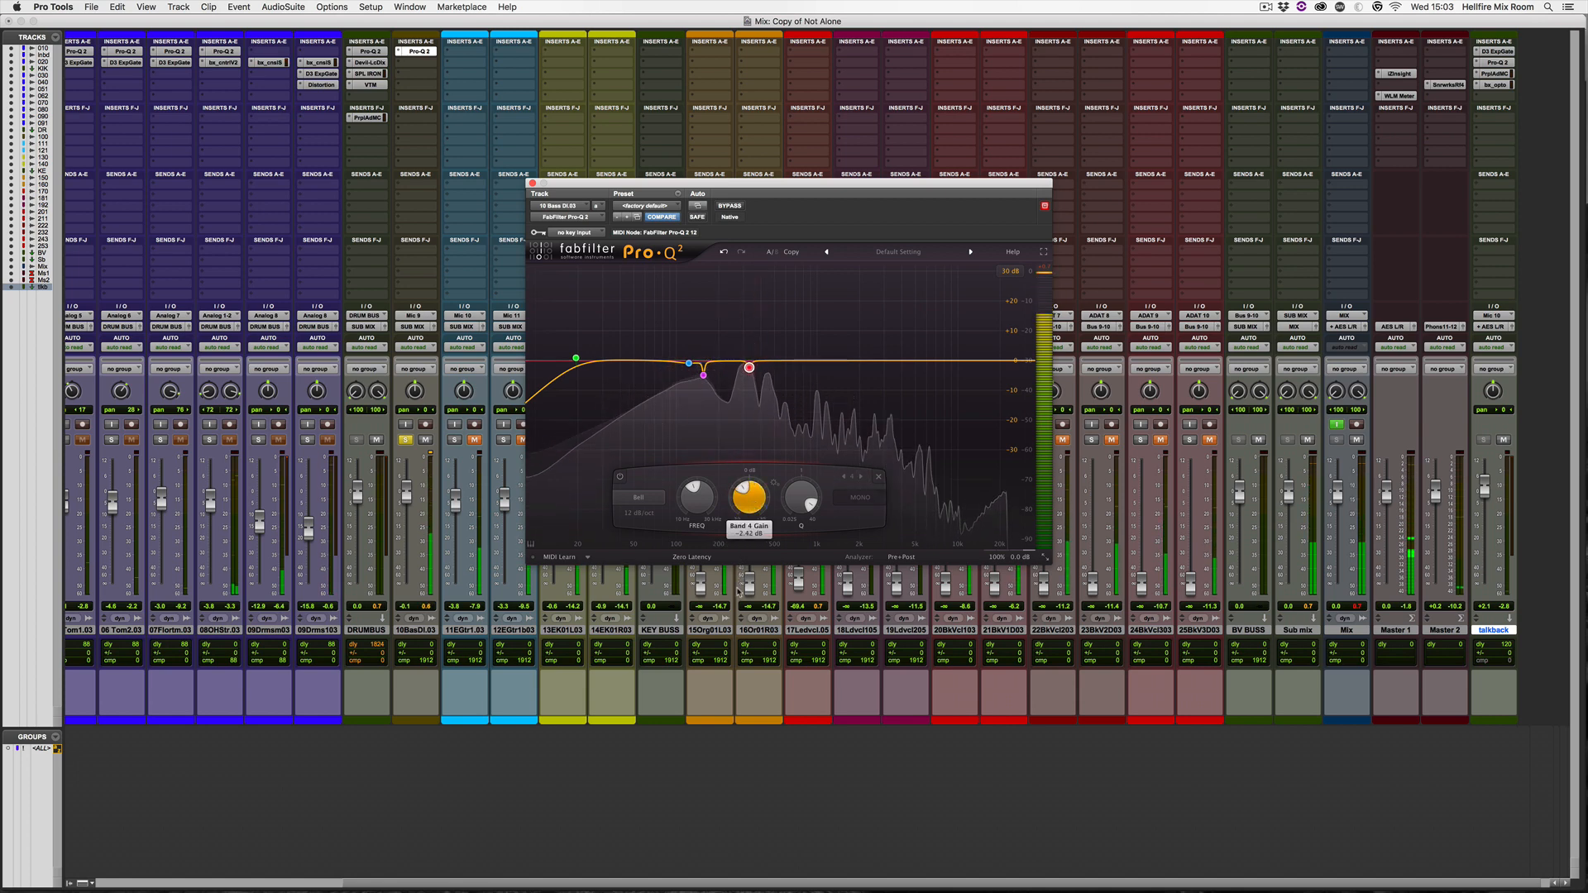
drag(731, 357, 737, 321)
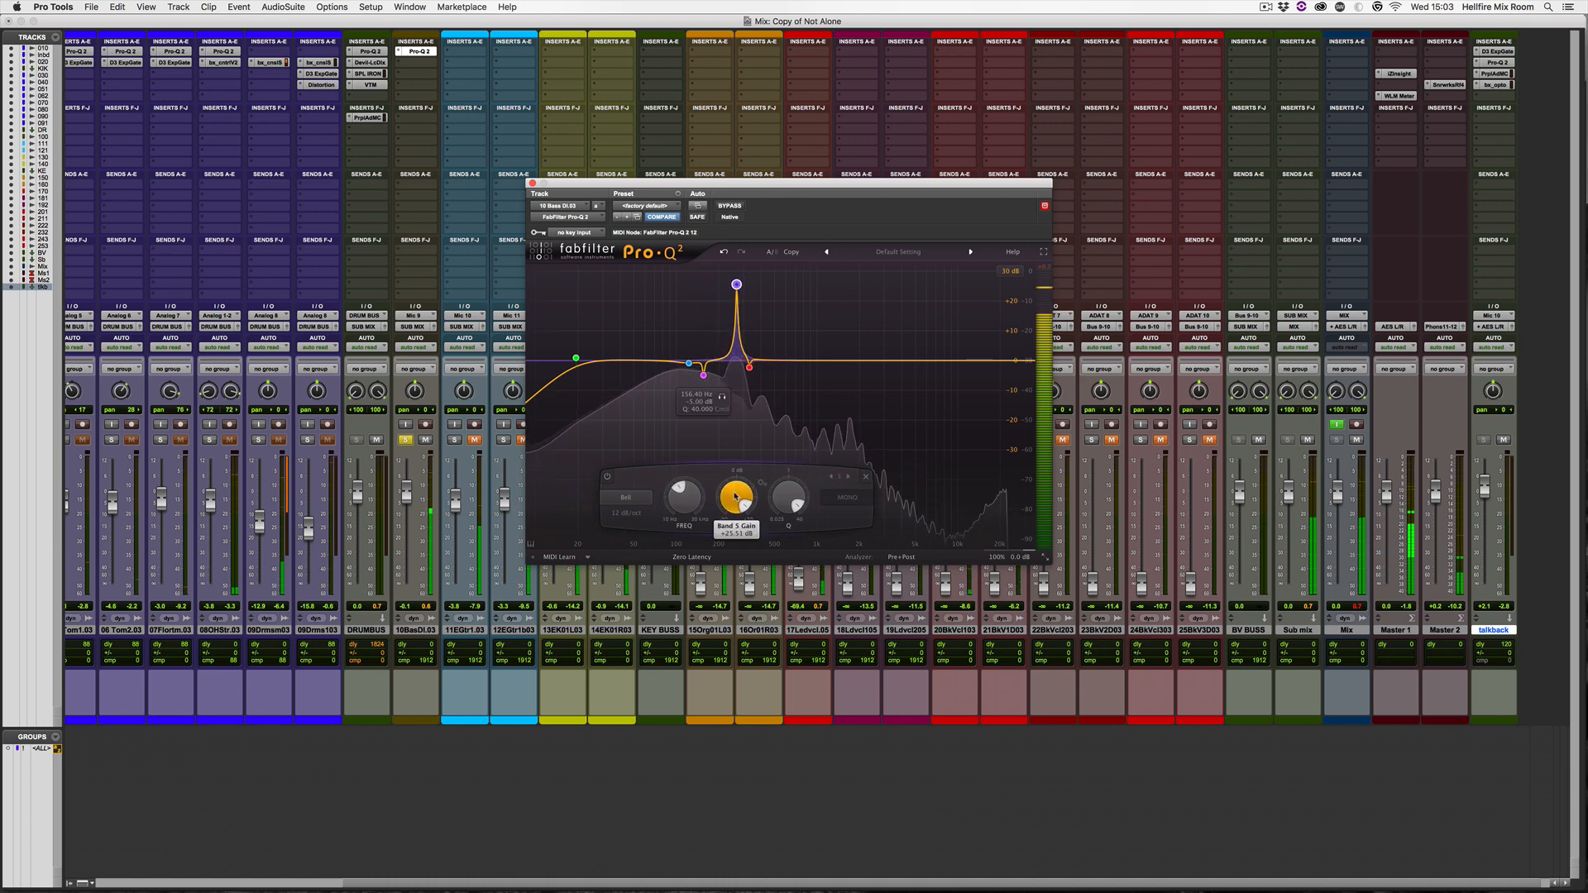
drag(734, 496, 735, 566)
drag(783, 481, 784, 485)
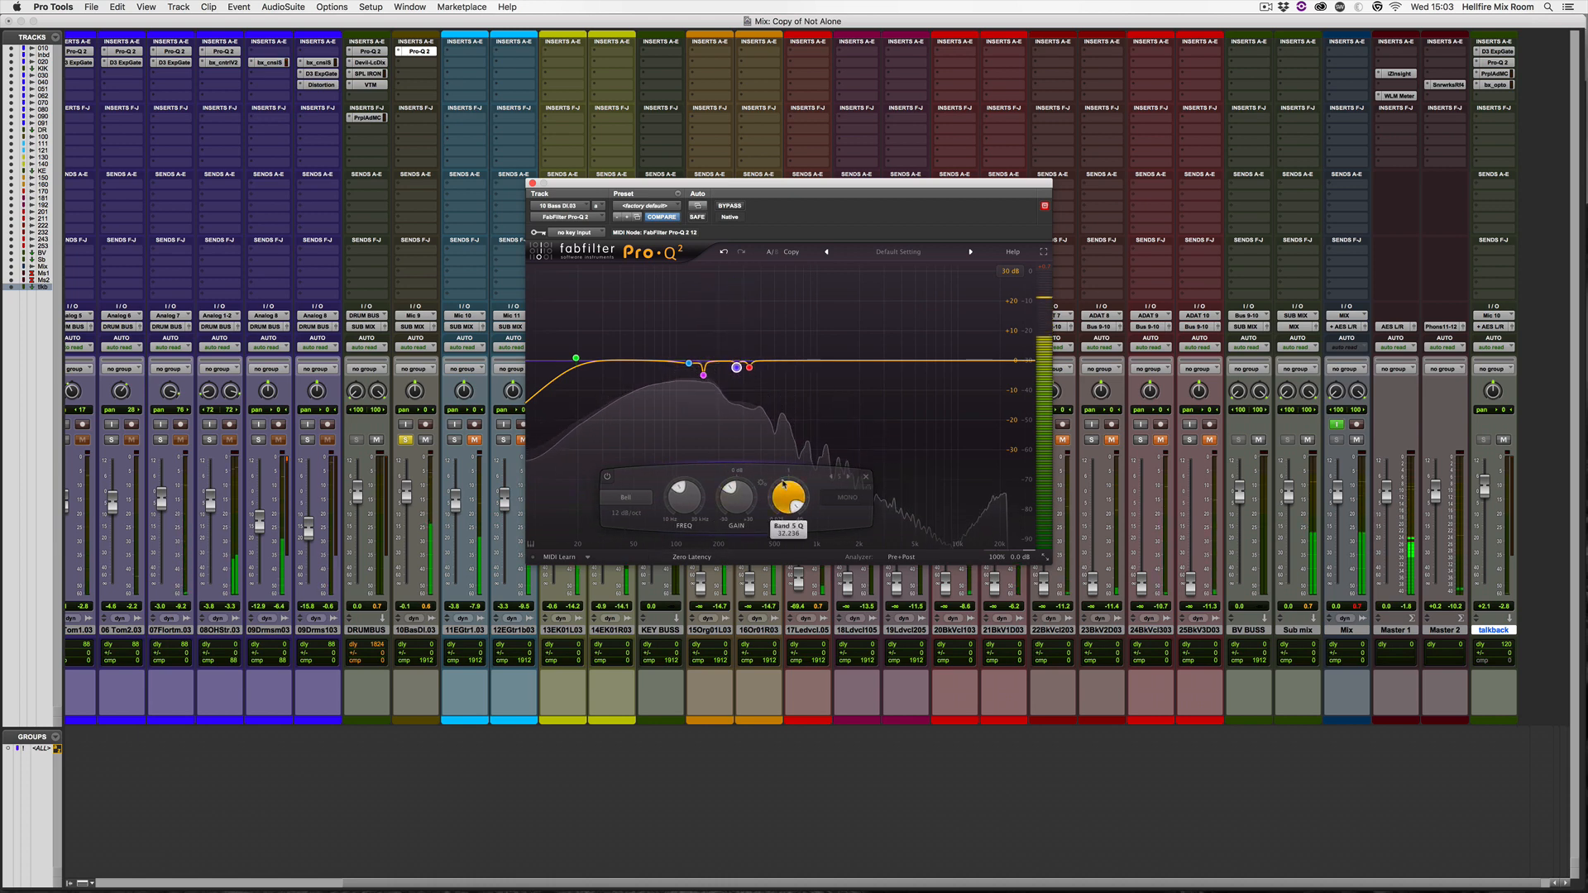
Compare the bass sound with the equalizer bypassed and active.
click(731, 206)
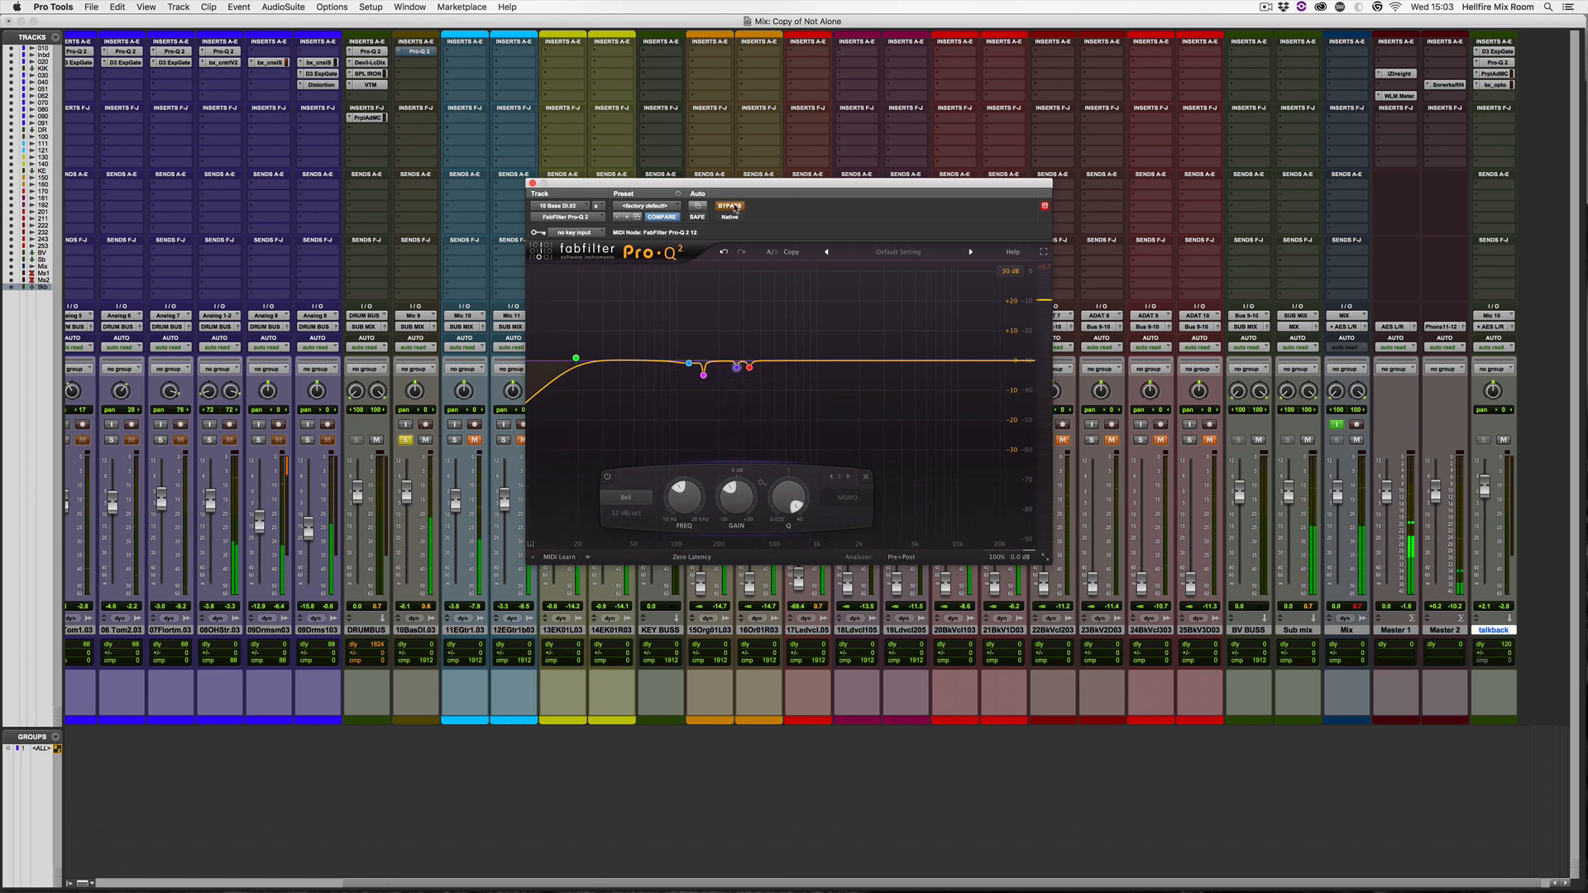
click(731, 206)
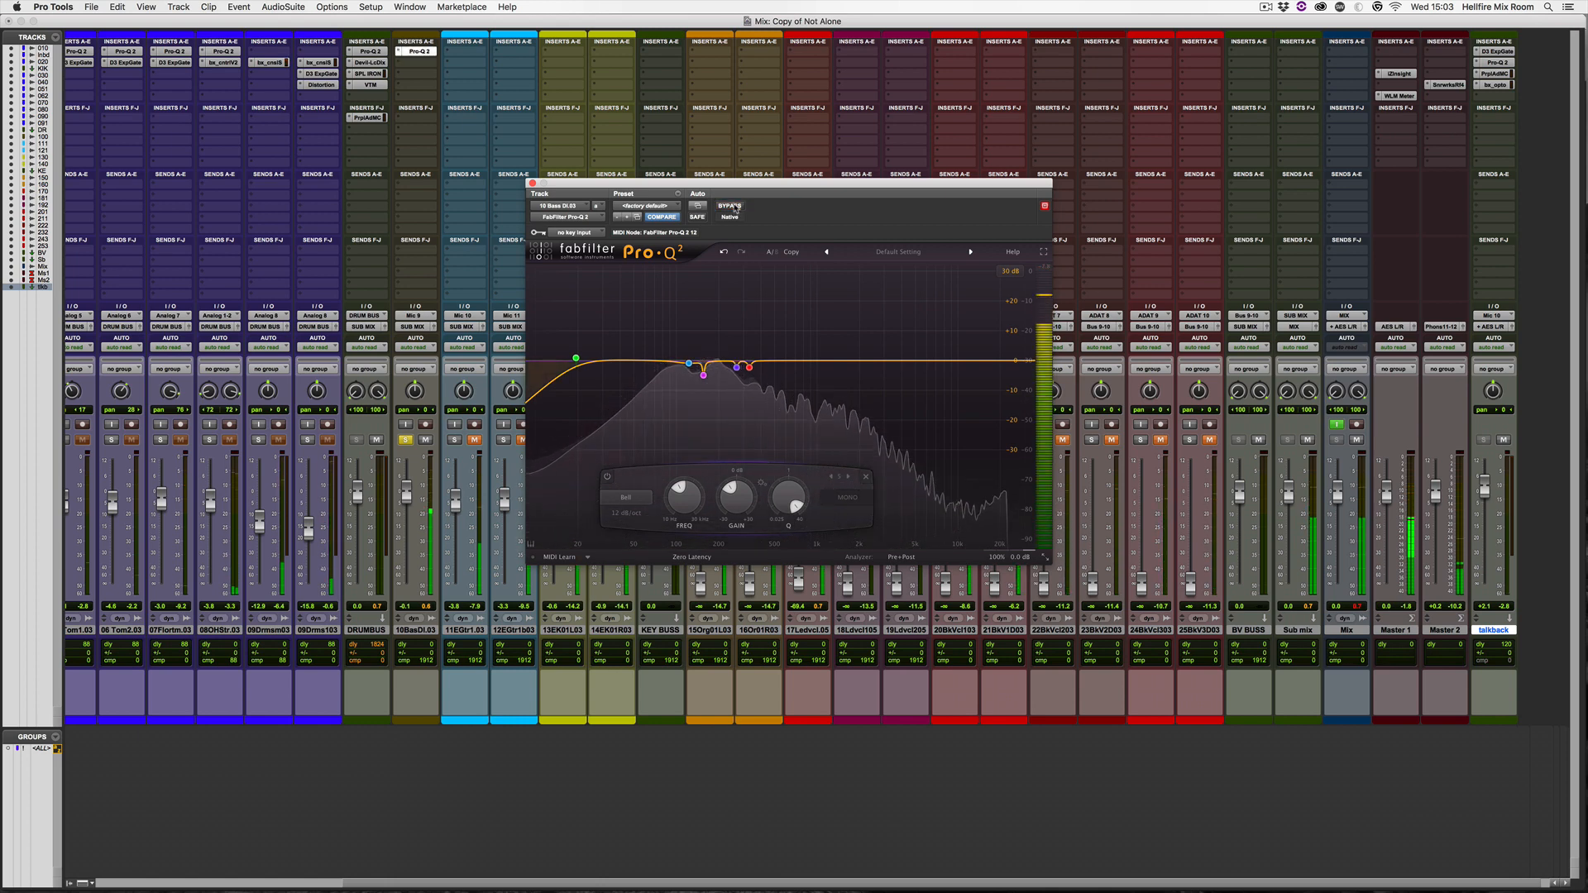
click(731, 206)
click(731, 206)
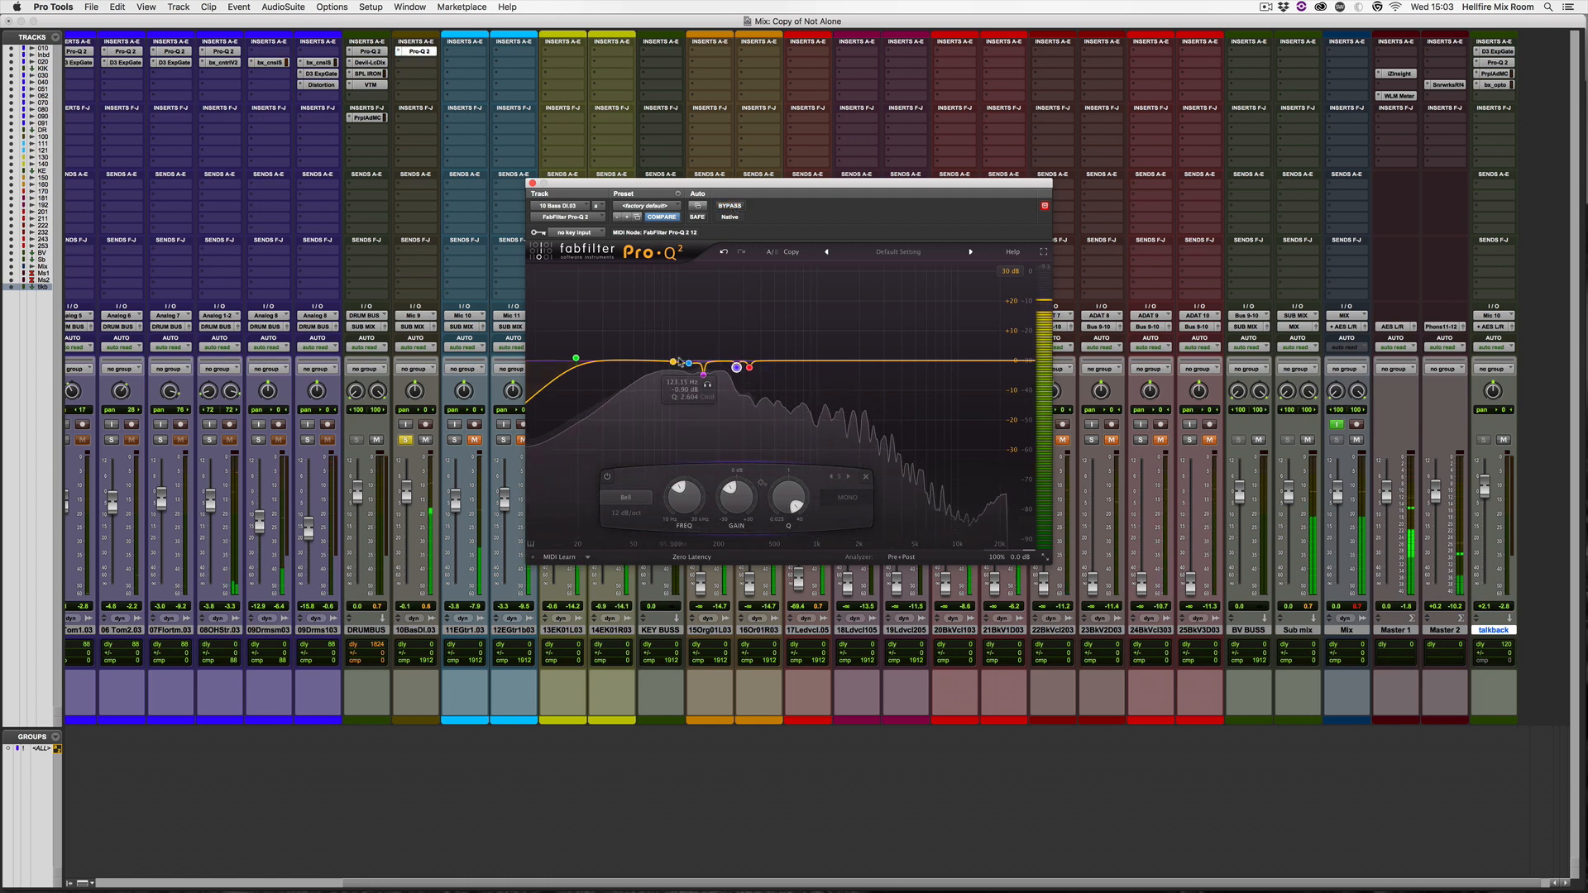
Add narrow bell cuts with Q 40 at about 97 Hz (-2.6 dB) and about 79 Hz (-2.3 dB).
mouse_move(677, 361)
mouse_down()
mouse_move(677, 344)
mouse_move(666, 399)
mouse_move(641, 356)
mouse_move(645, 369)
mouse_move(675, 340)
mouse_up()
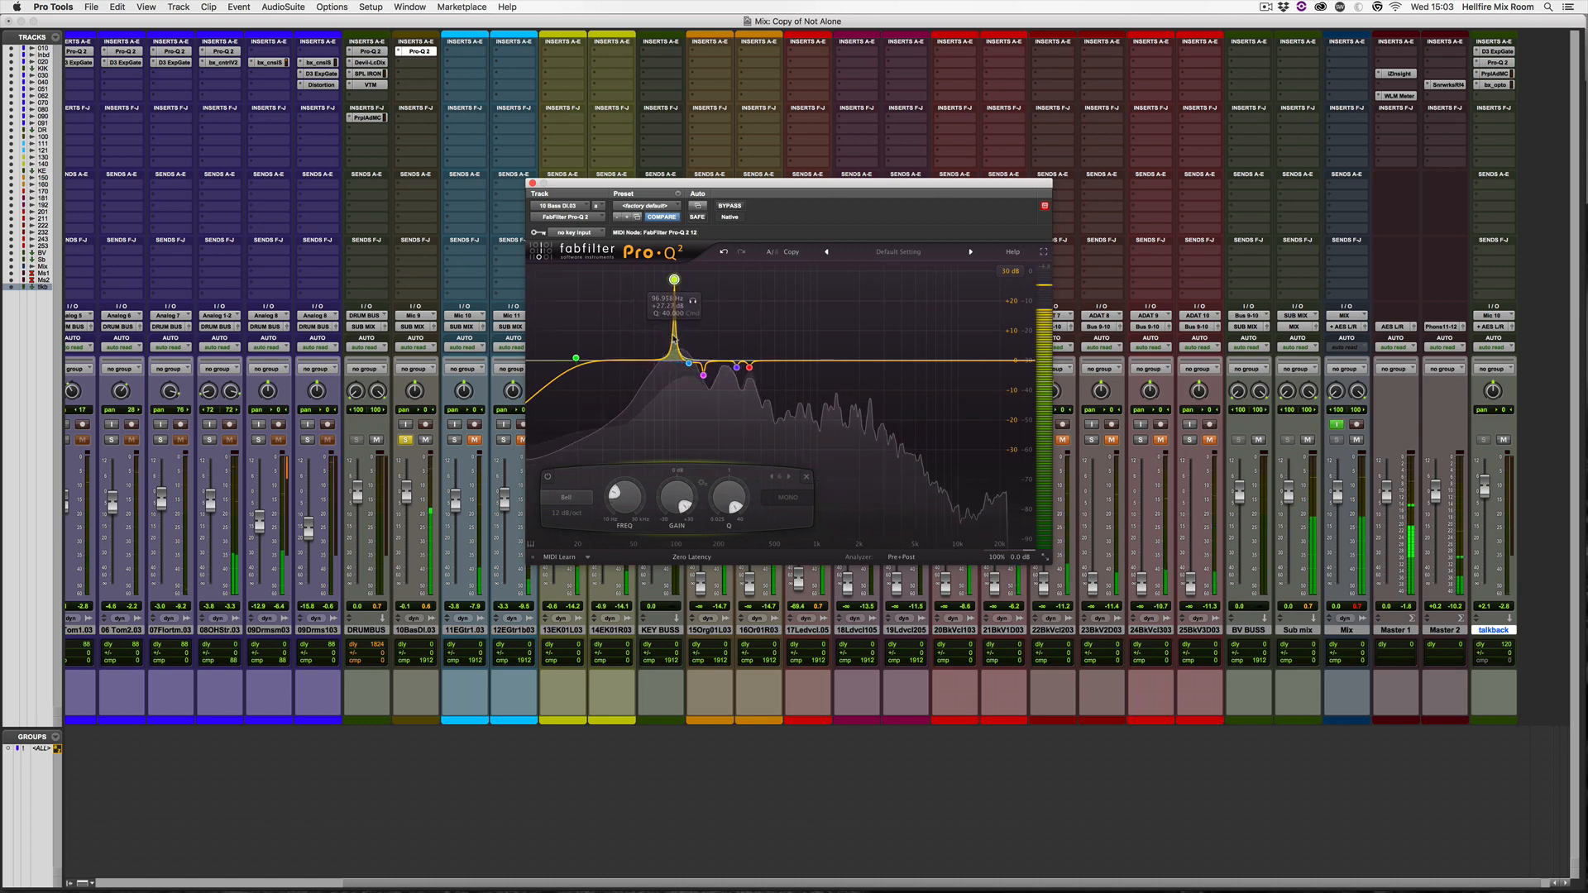
drag(677, 496, 669, 567)
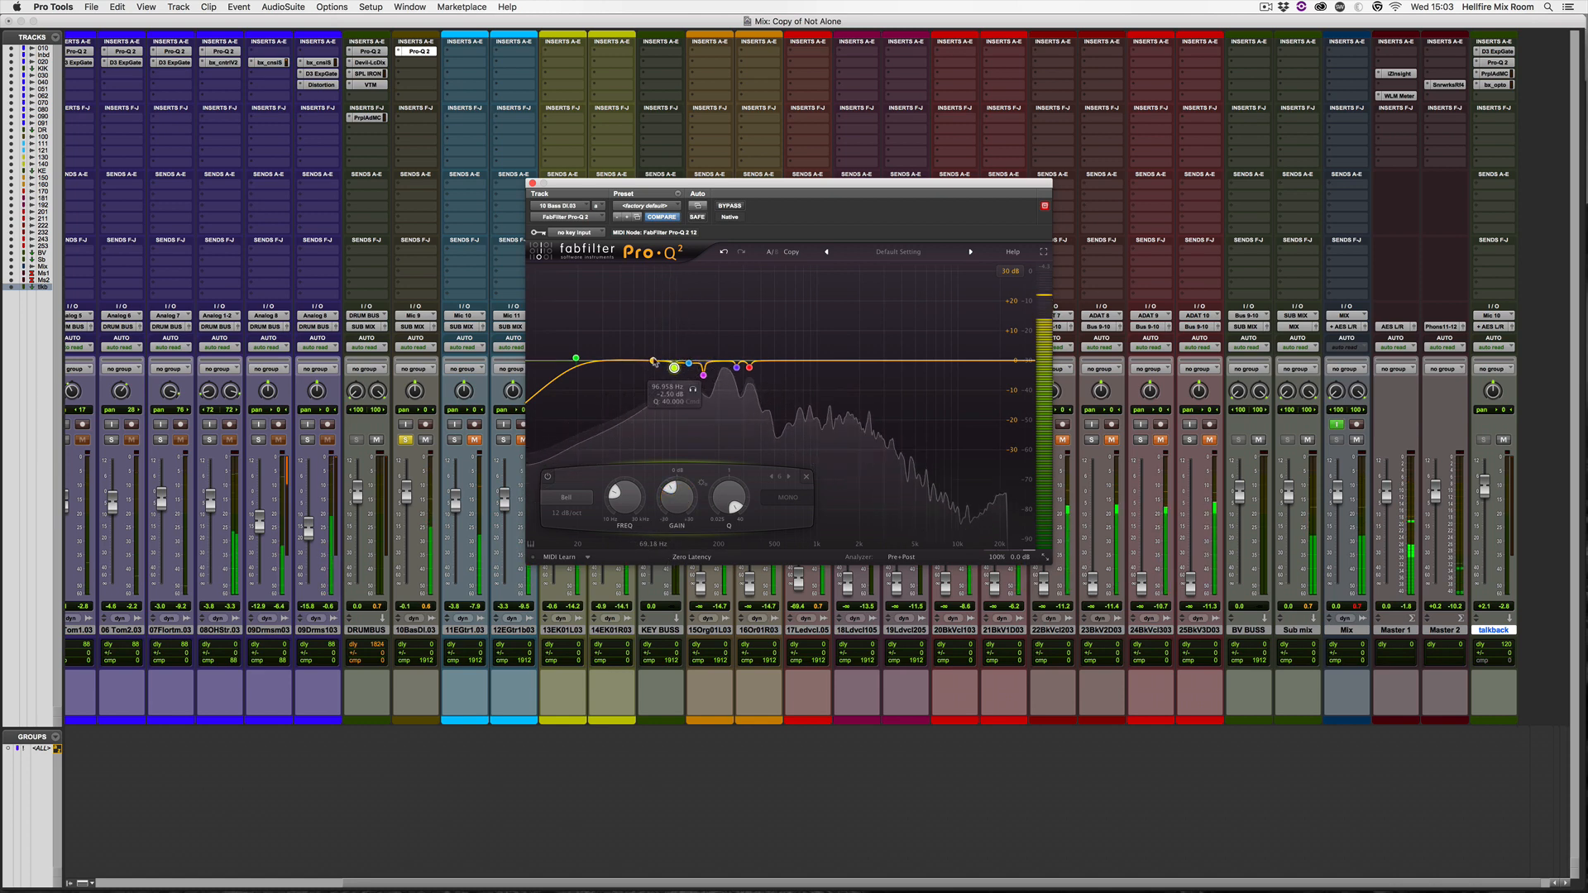
double_click(646, 325)
mouse_move(646, 325)
mouse_down()
mouse_move(646, 378)
mouse_move(642, 331)
mouse_move(661, 323)
mouse_up()
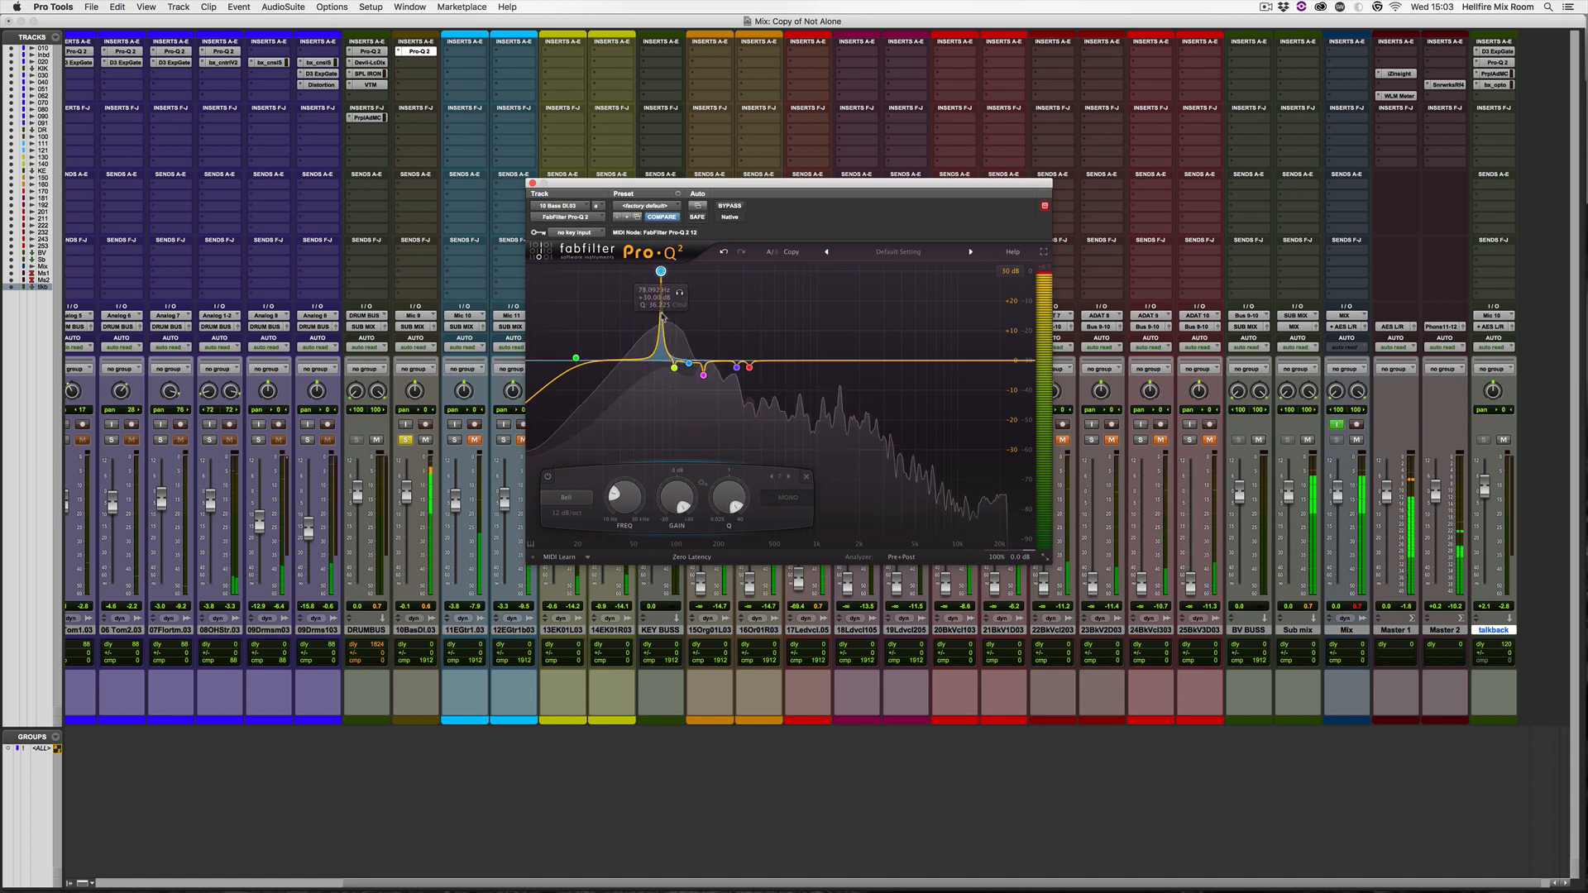
double_click(677, 497)
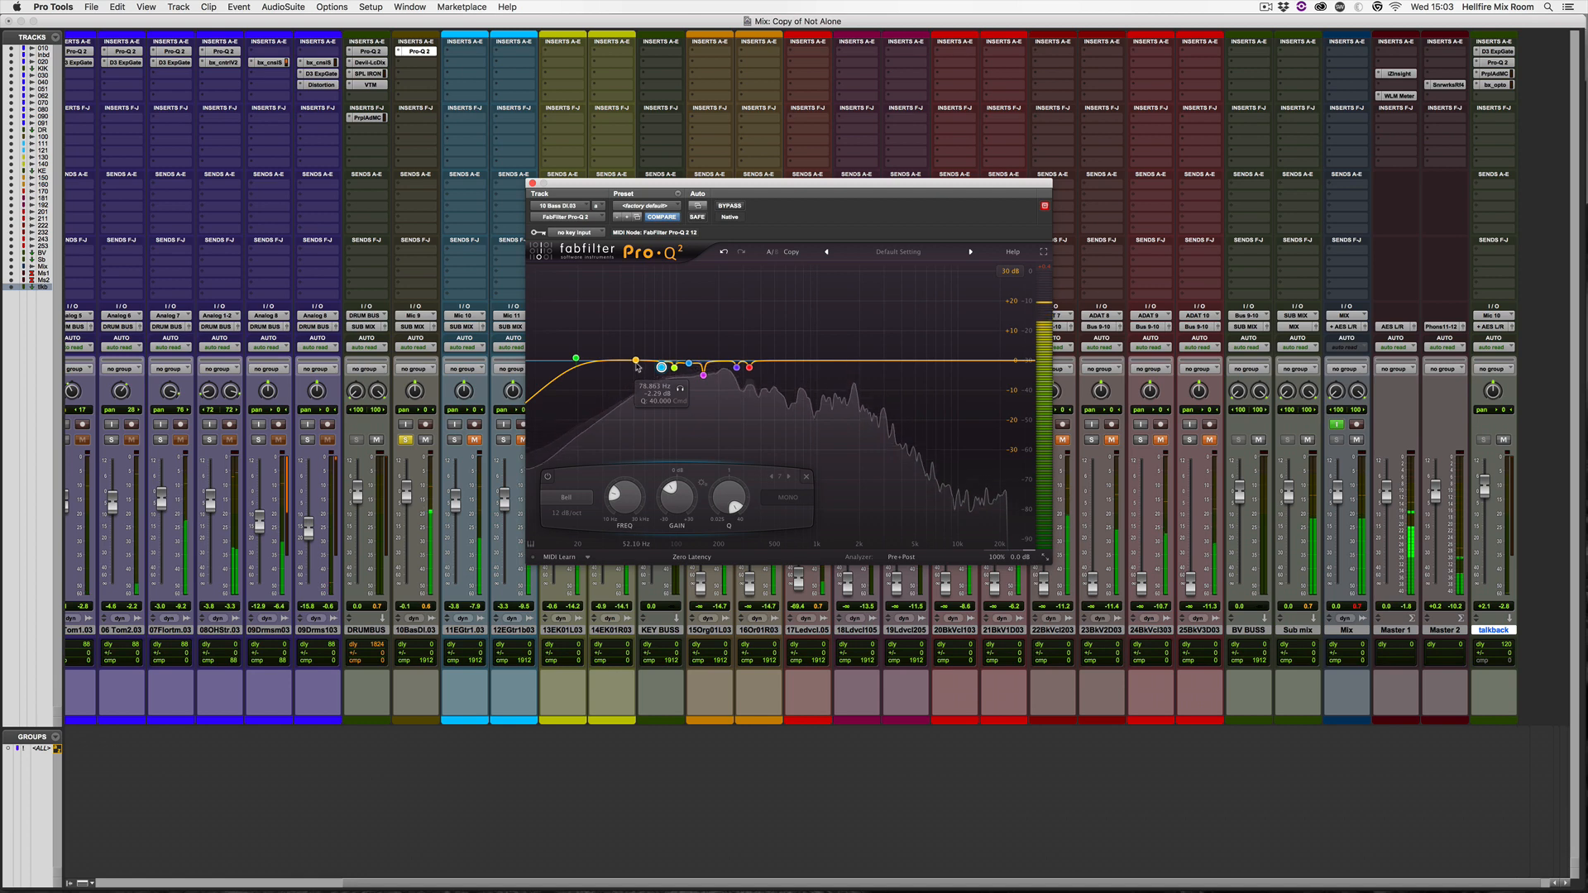
Boost a narrow bell band below the 79 Hz cut to locate the resonance during playback, and turn it into a small cut.
mouse_move(643, 362)
mouse_down()
mouse_move(644, 303)
mouse_move(644, 337)
mouse_up()
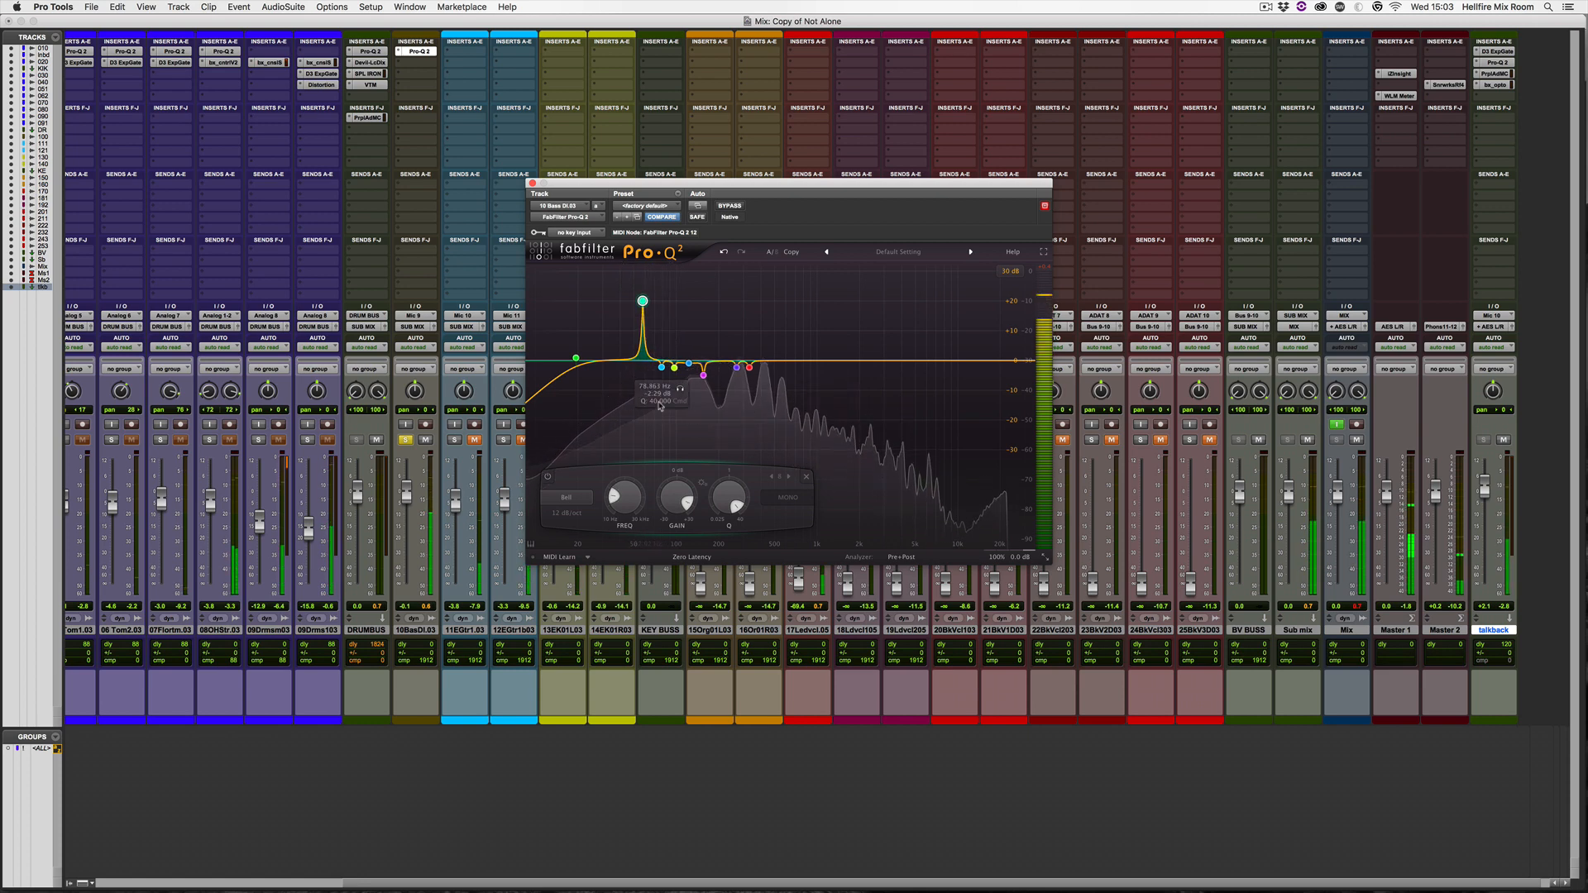
drag(673, 498, 671, 507)
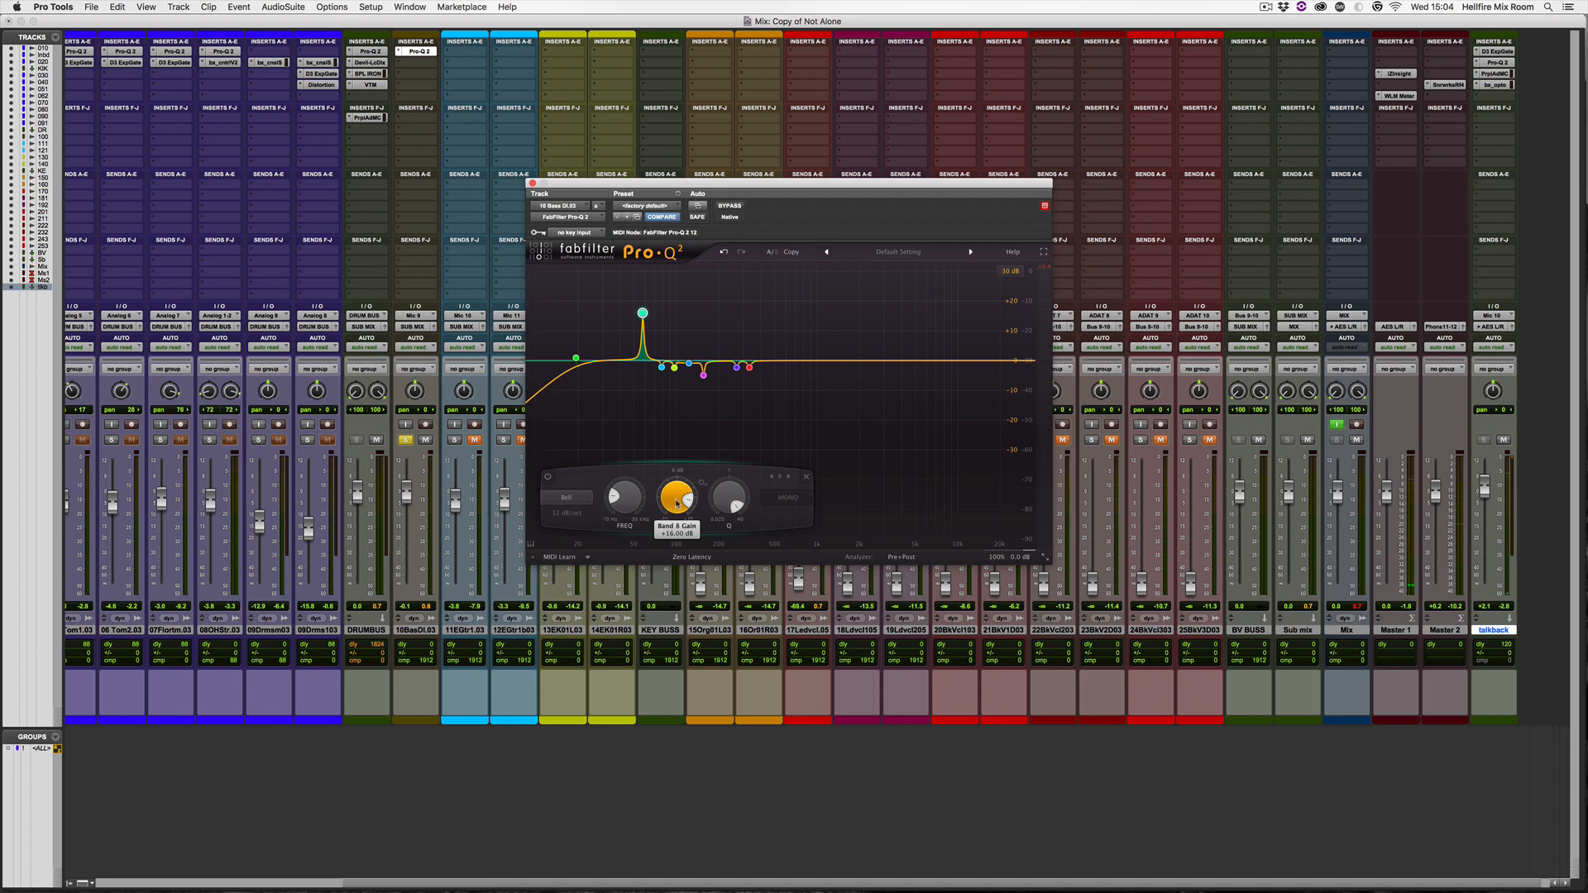
key(space)
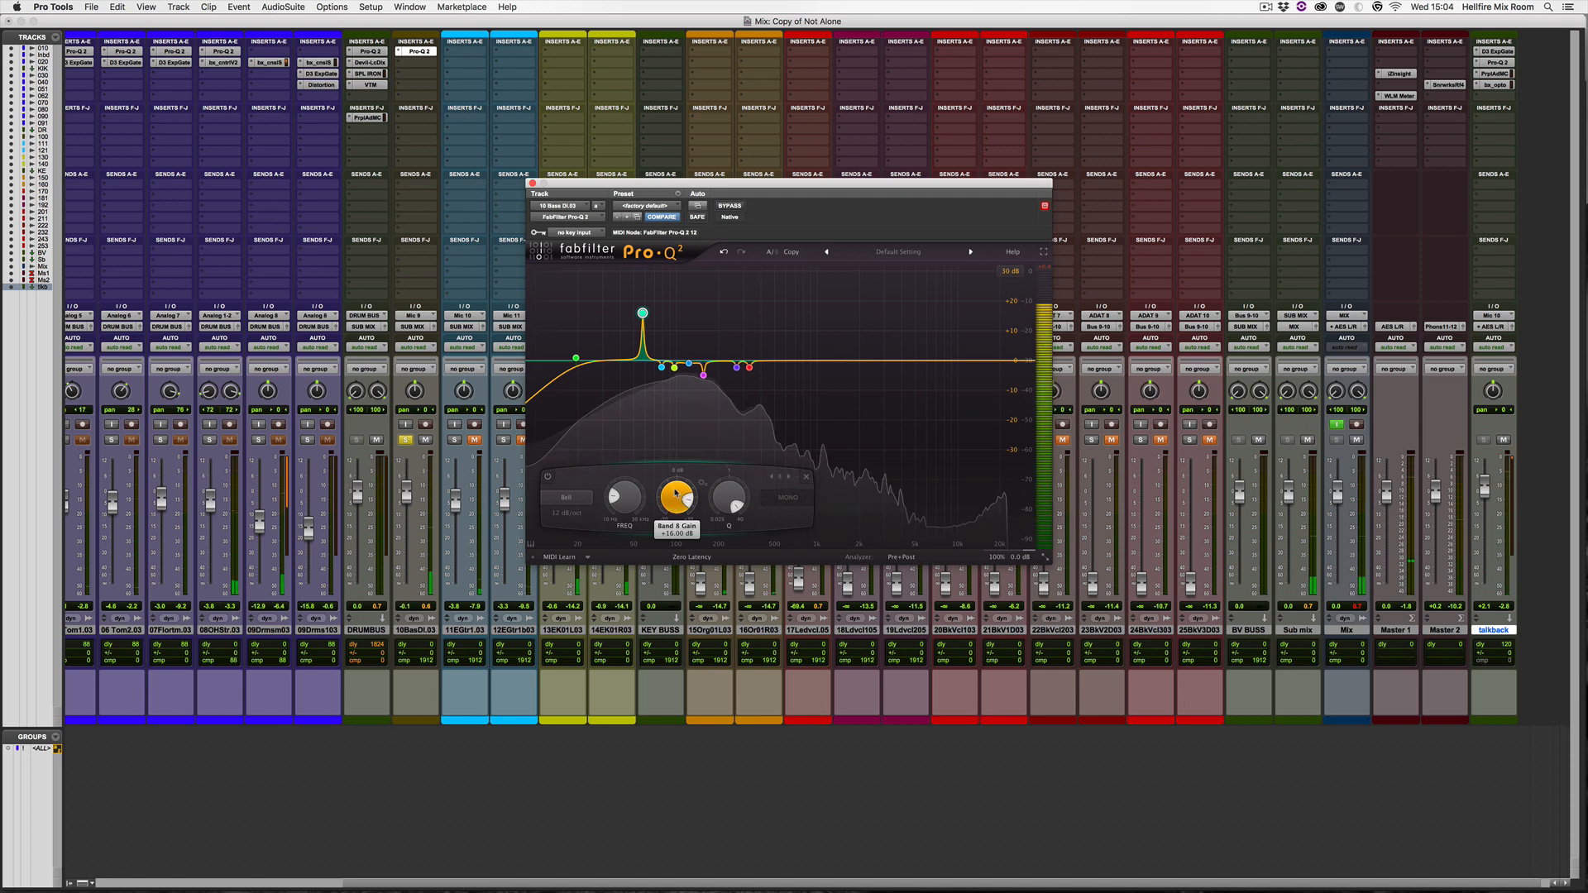
drag(677, 494, 675, 577)
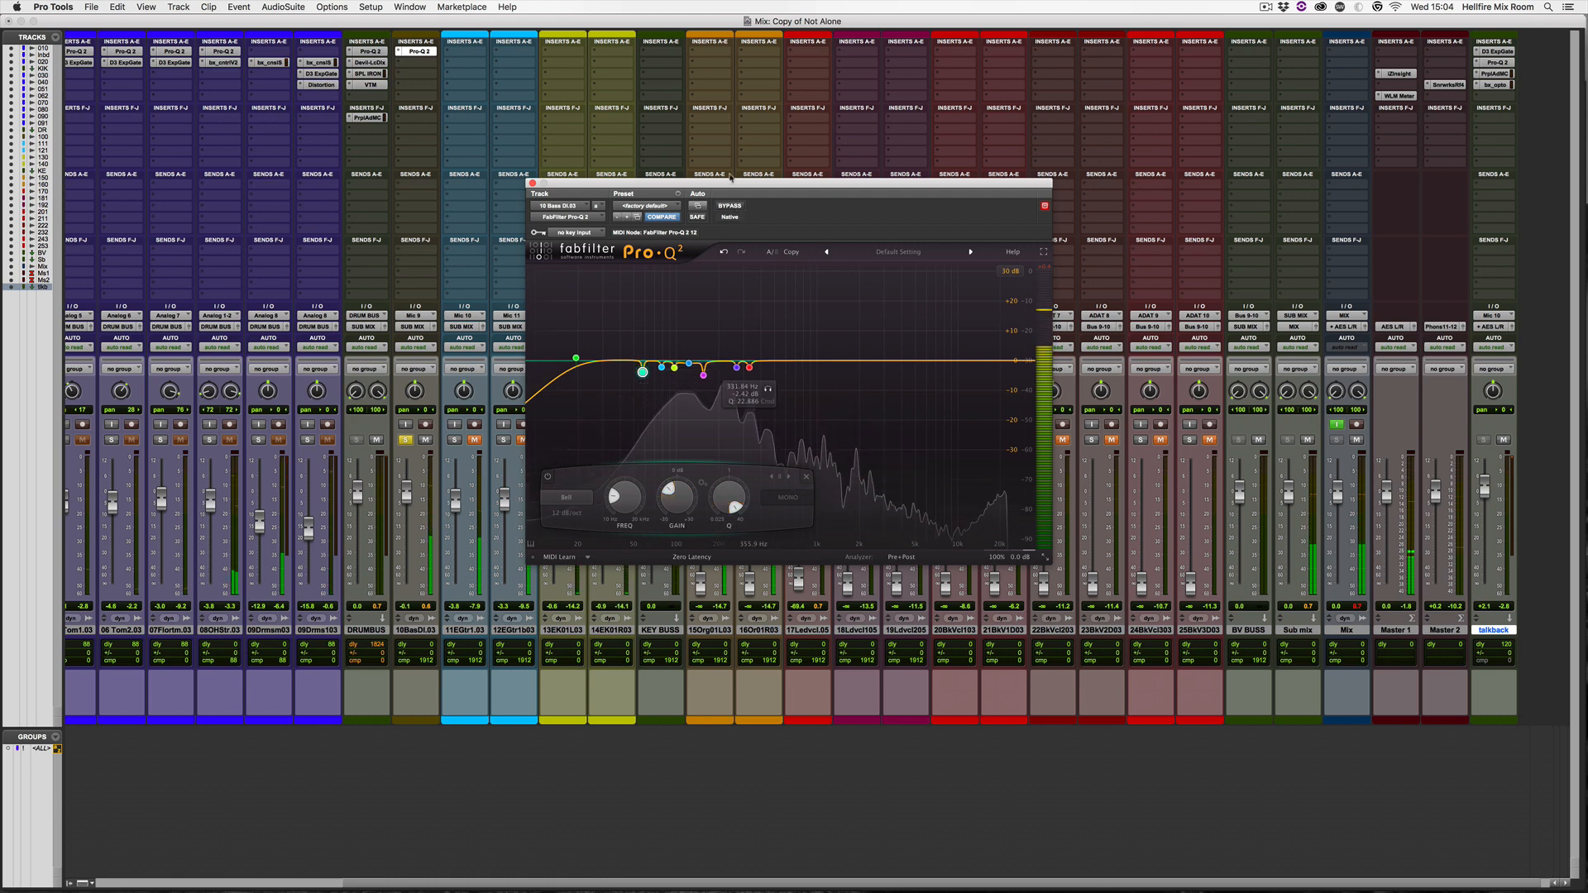
Raise the bass track's fader slightly and compare the bass with the equalizer bypassed and active, leaving it active.
click(731, 206)
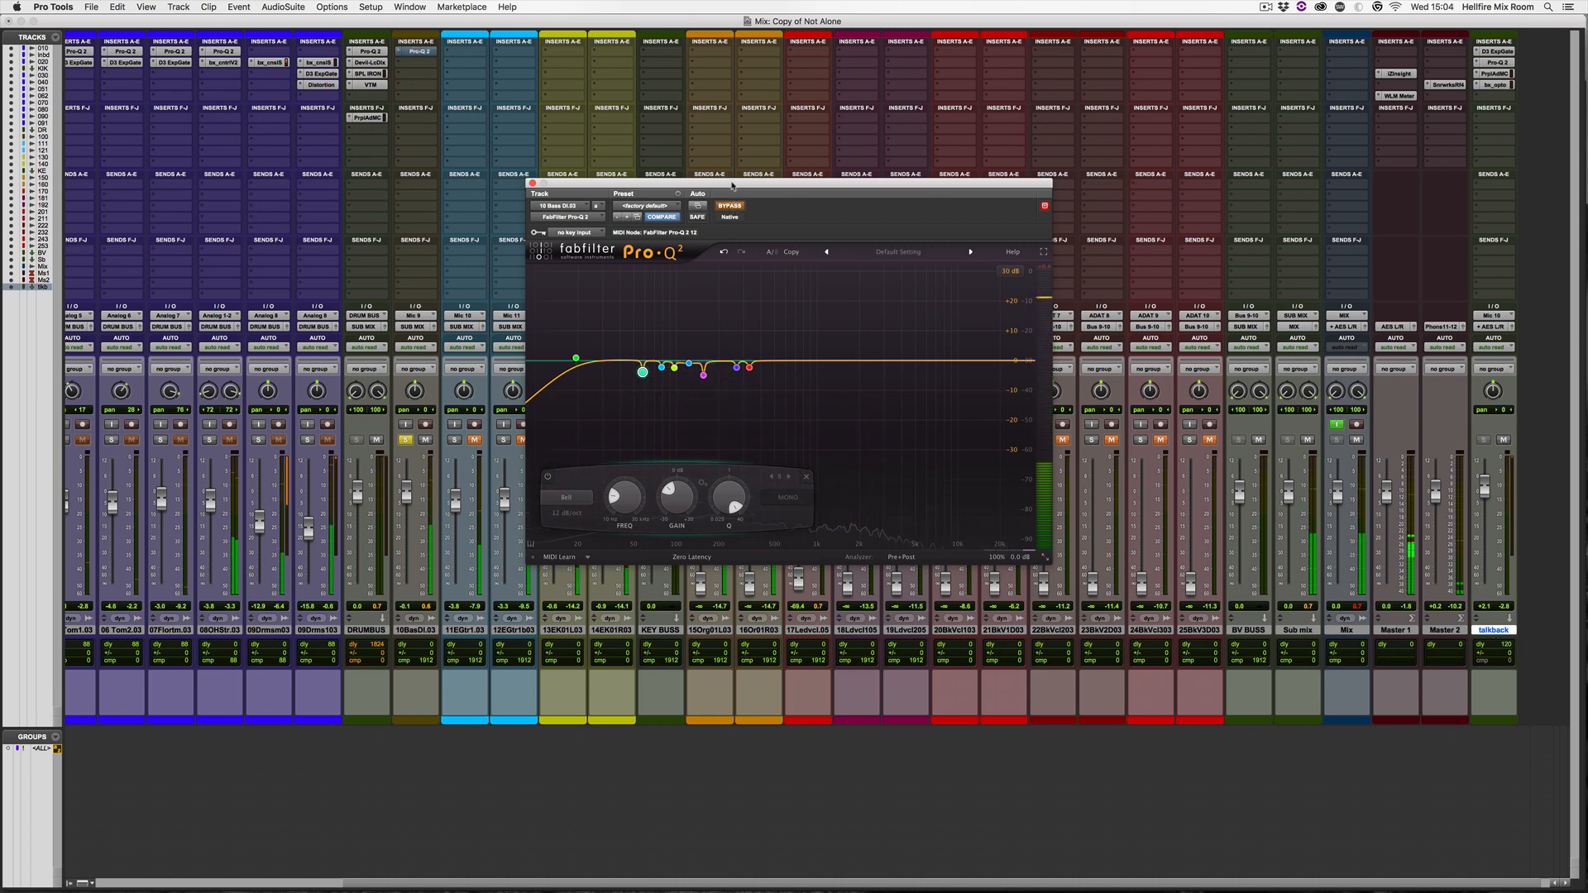
drag(734, 209, 729, 233)
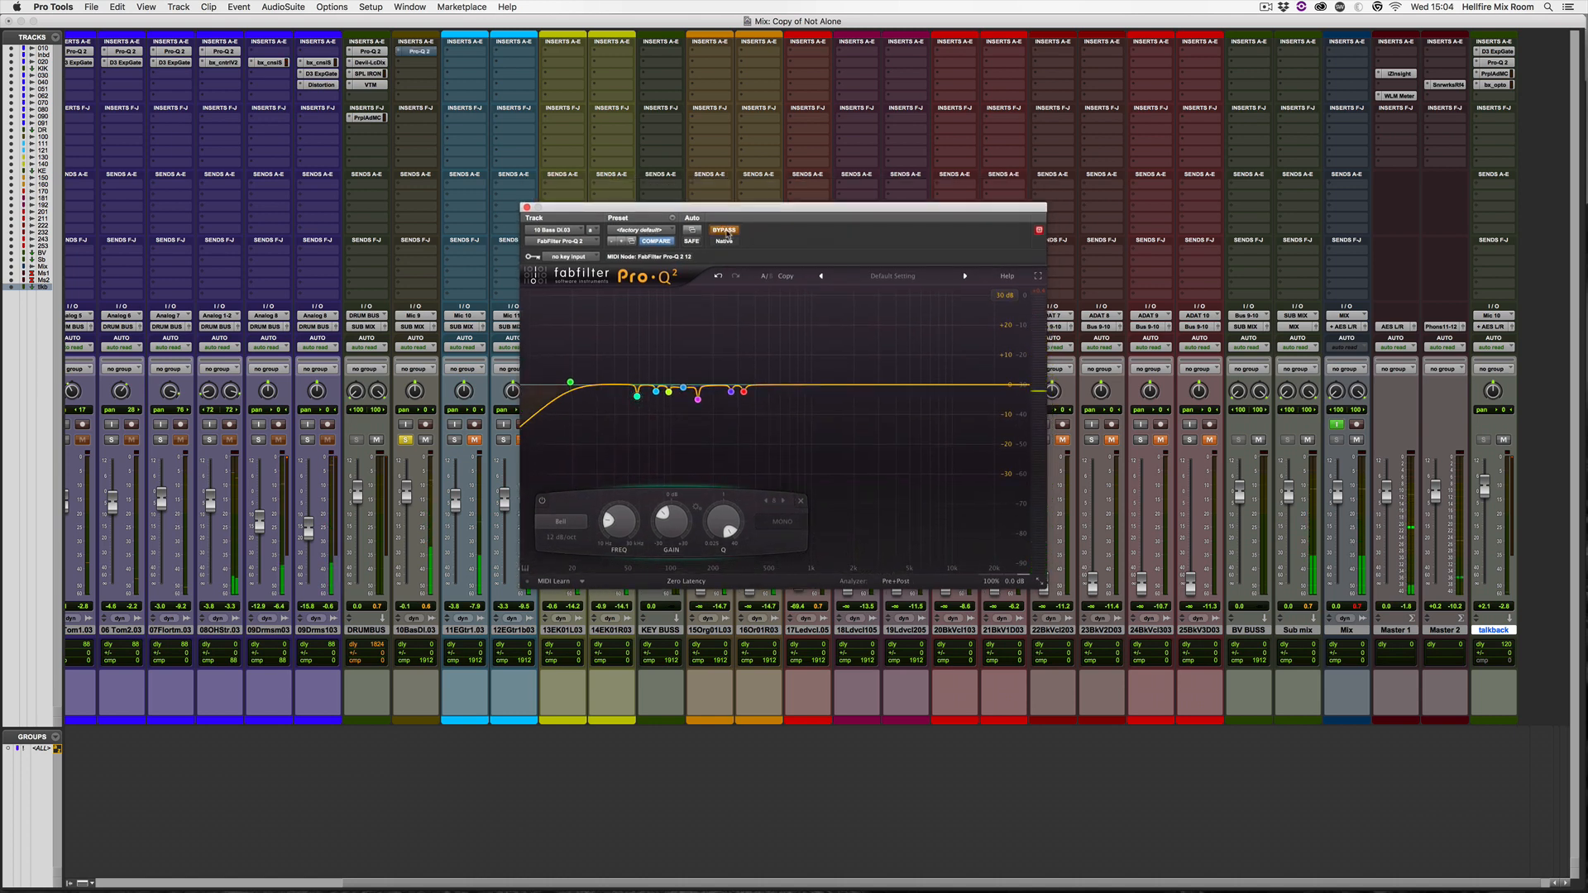
drag(410, 498, 412, 489)
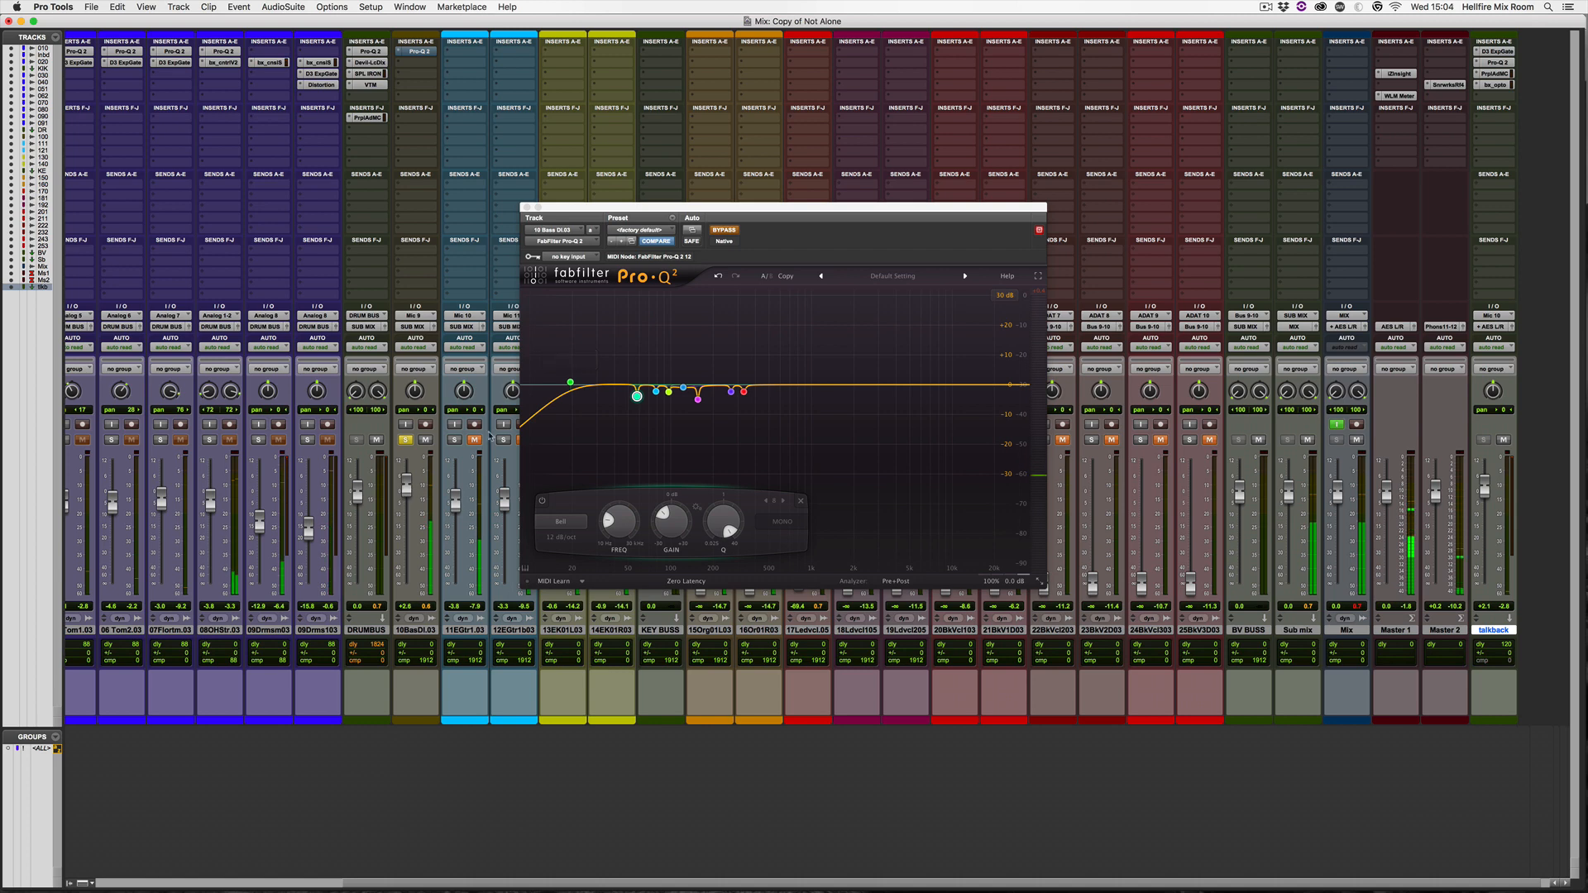
click(732, 232)
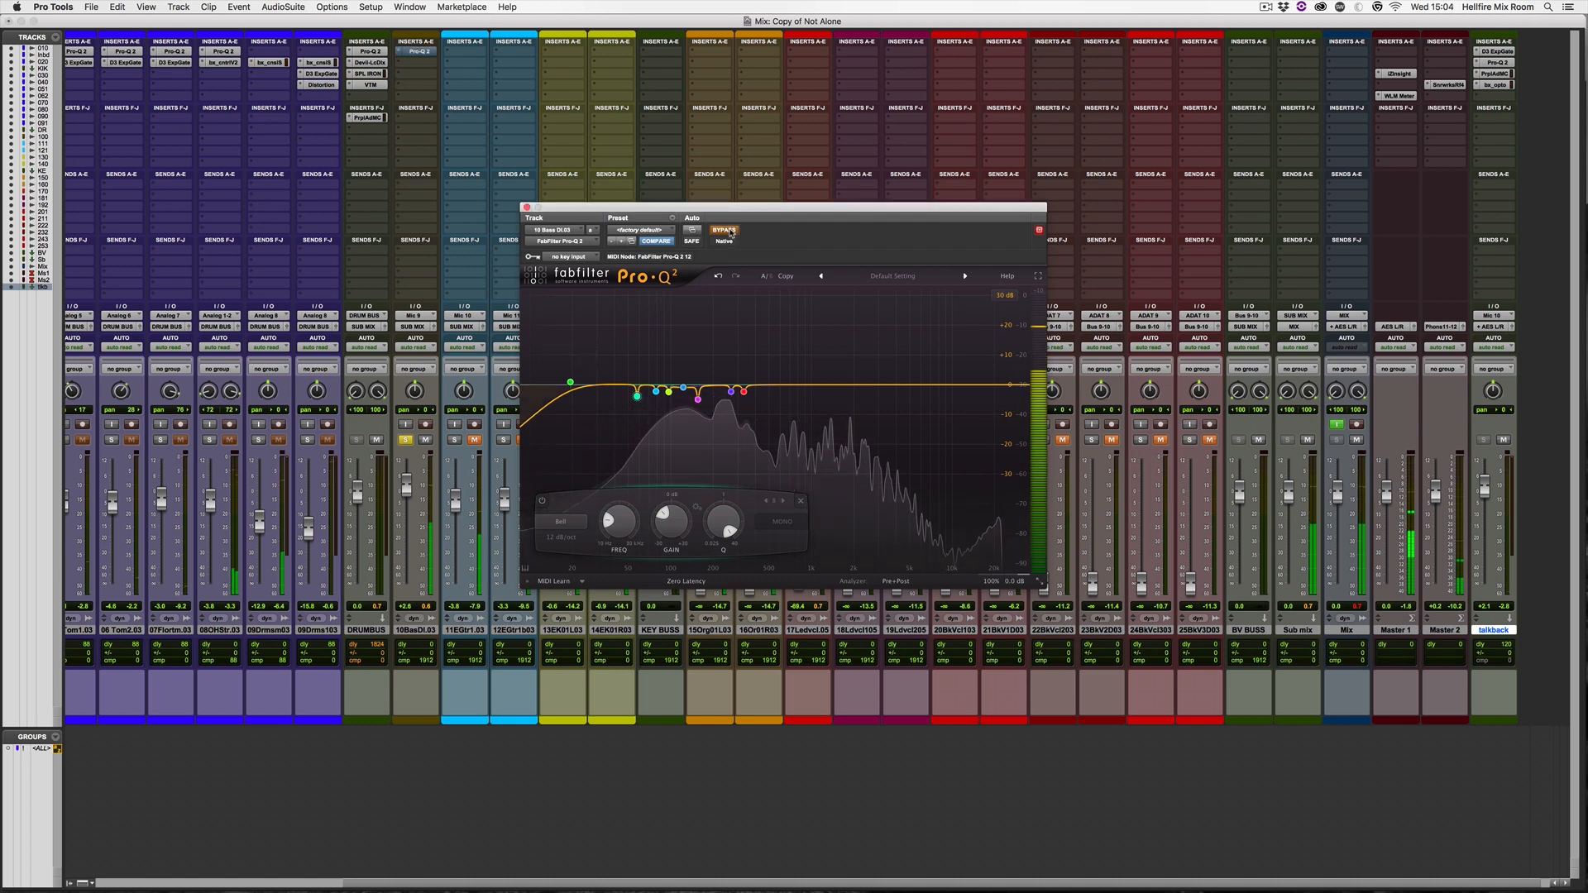
click(731, 231)
click(731, 232)
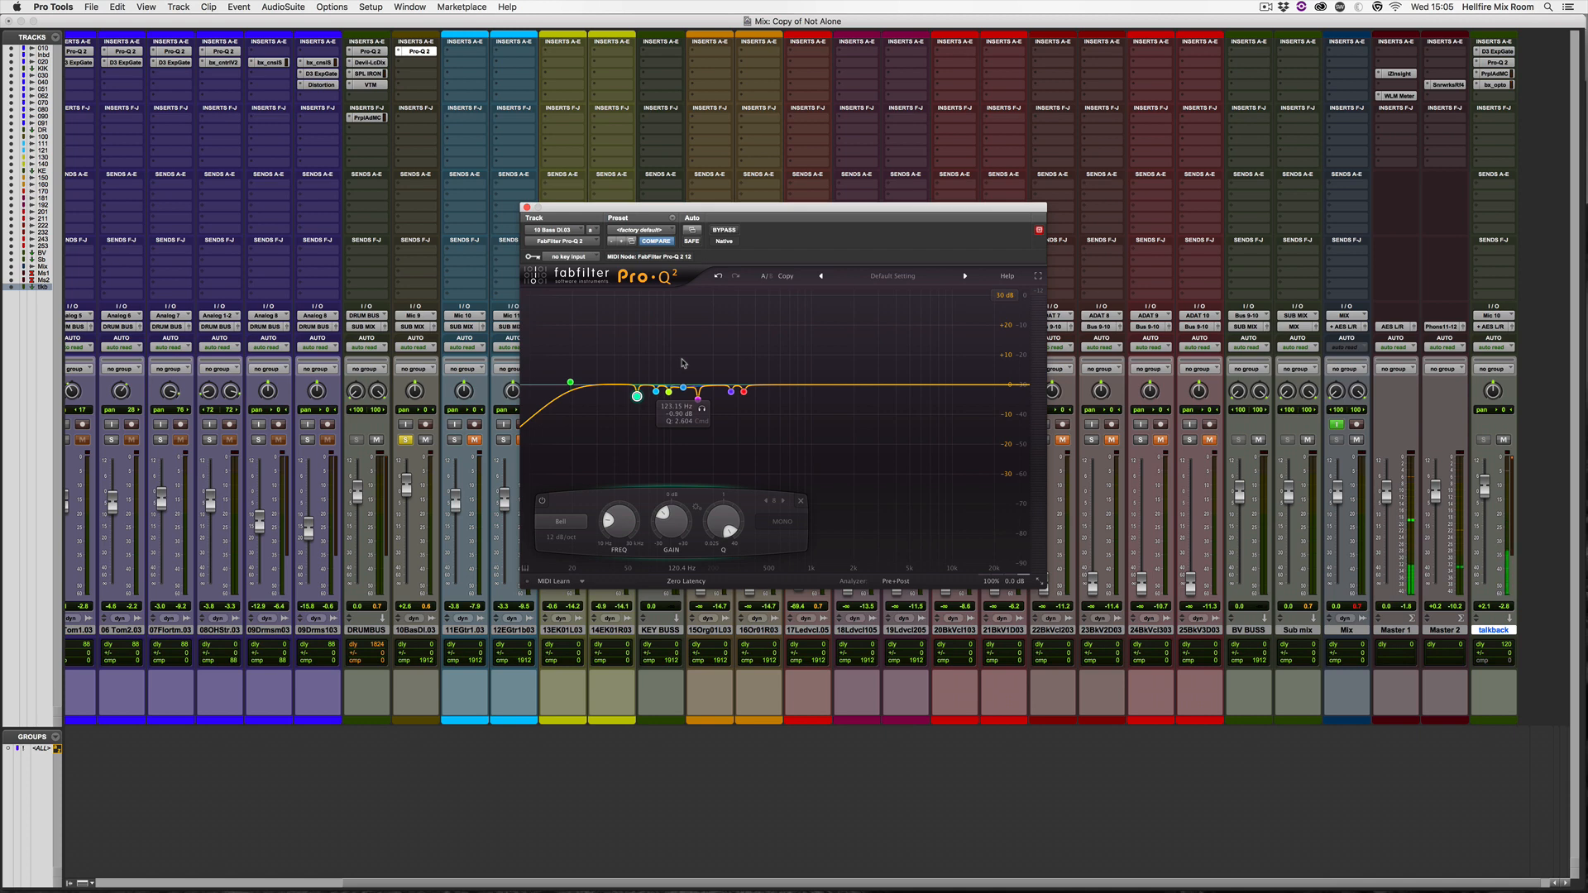
Add a broad bell boost of about 2.7 dB at about 68 Hz and adjust its width.
drag(682, 363, 647, 375)
scroll(647, 374, down, 1)
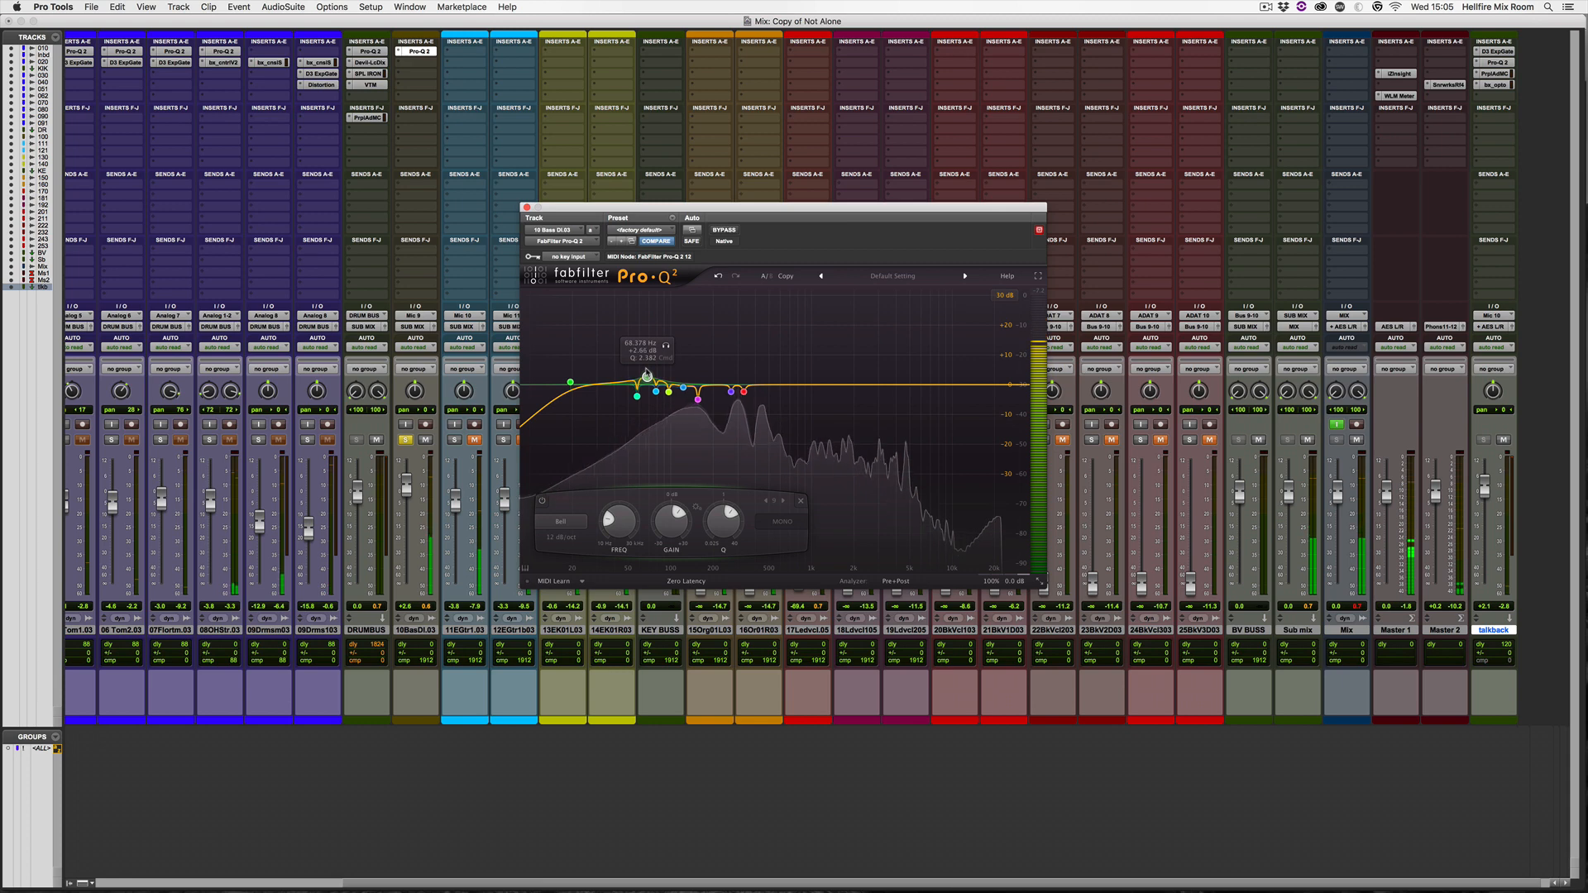
scroll(647, 375, up, 2)
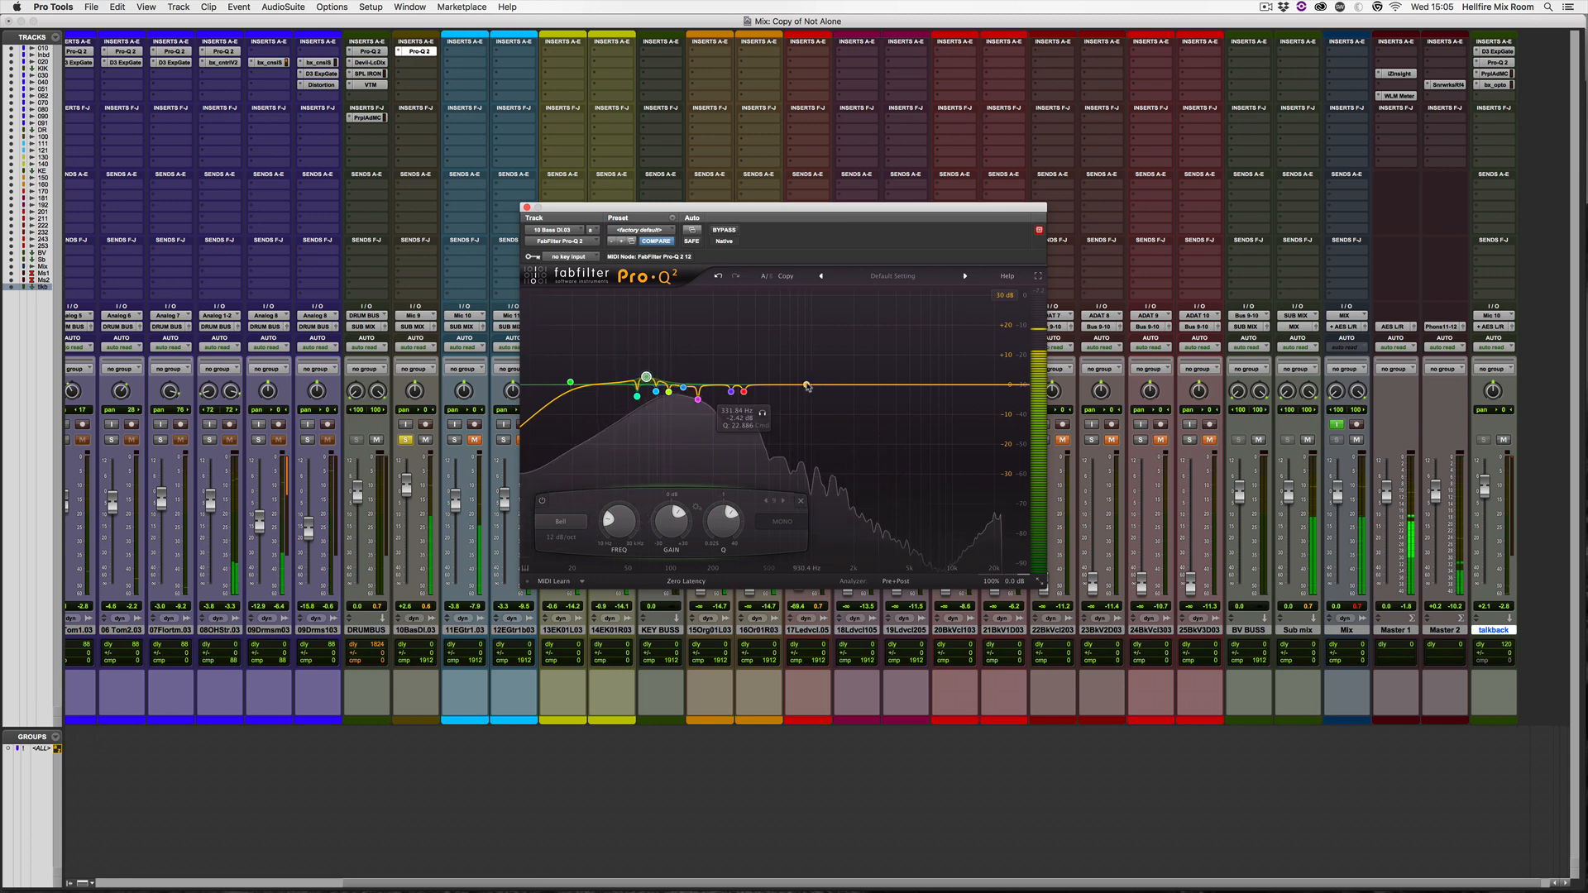
Add a broad 1.7 dB bell cut at about 769 Hz and a slight cut in the upper mids, and bypass the equalizer to compare.
mouse_move(807, 386)
mouse_down()
mouse_move(797, 338)
mouse_move(797, 409)
mouse_up()
scroll(796, 366, up, 2)
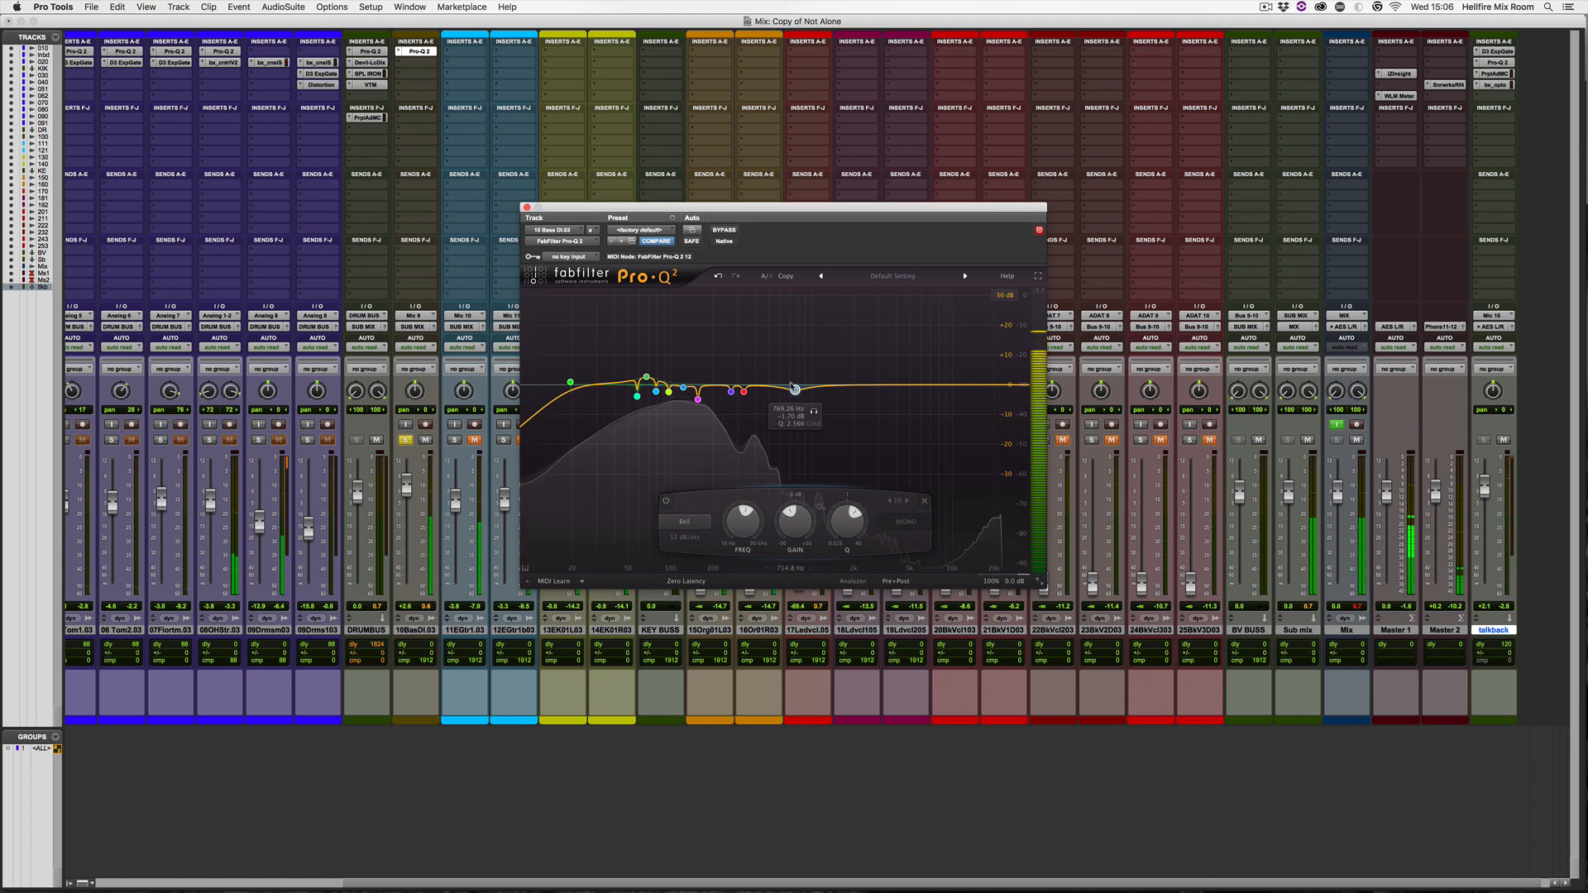
mouse_move(842, 389)
mouse_down()
mouse_move(869, 332)
mouse_move(860, 406)
mouse_up()
click(725, 231)
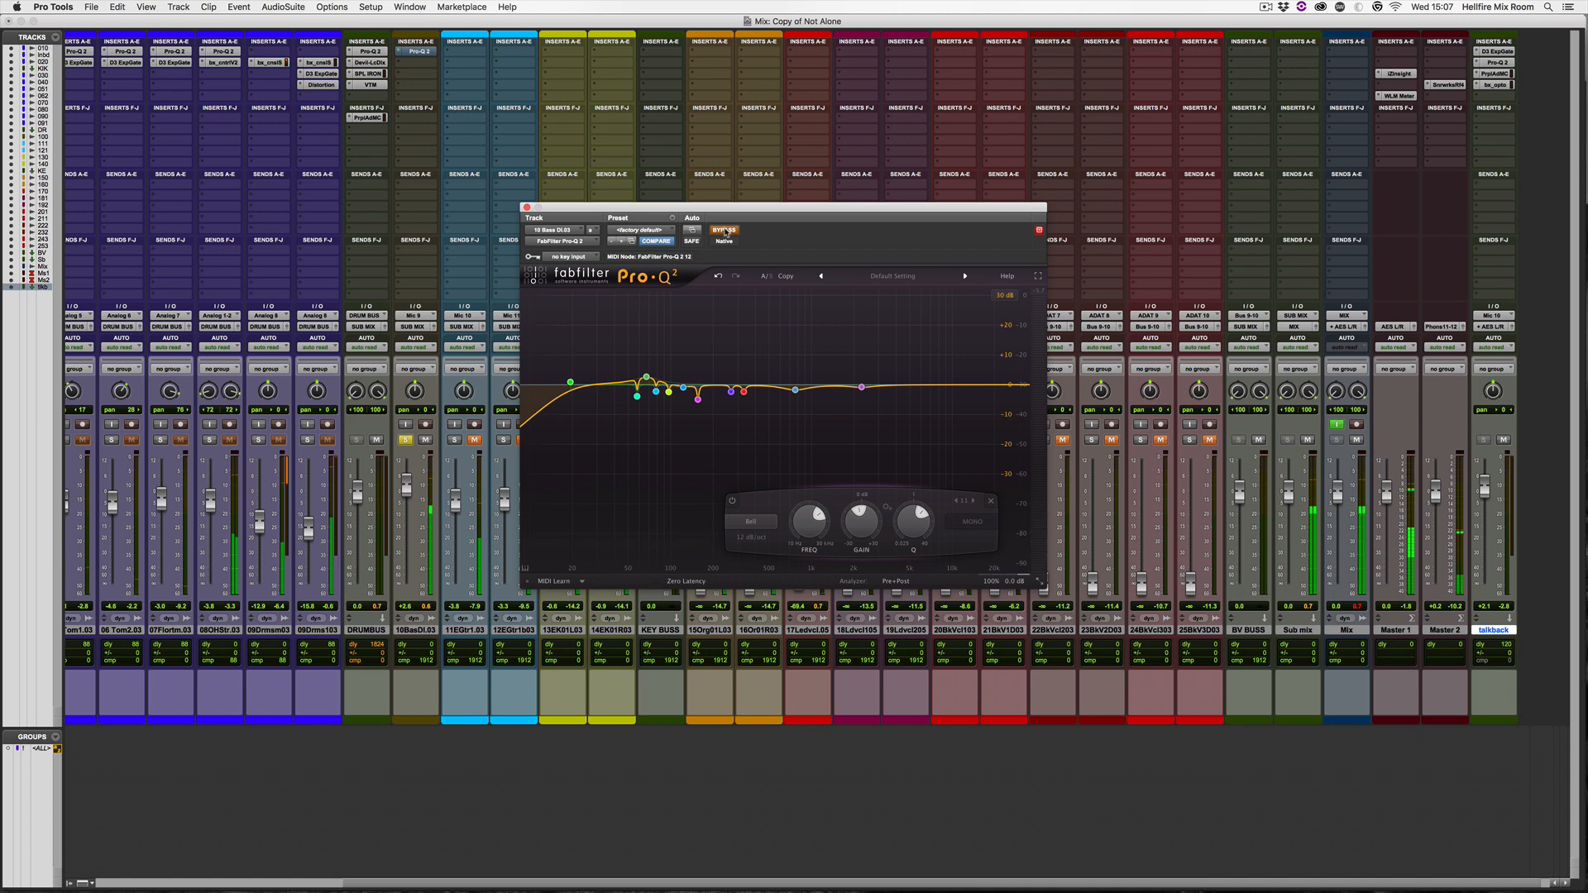
Compare the bass sound with the Pro-Q 2 equalizer bypassed and active during playback, leaving the equalizer active.
click(725, 231)
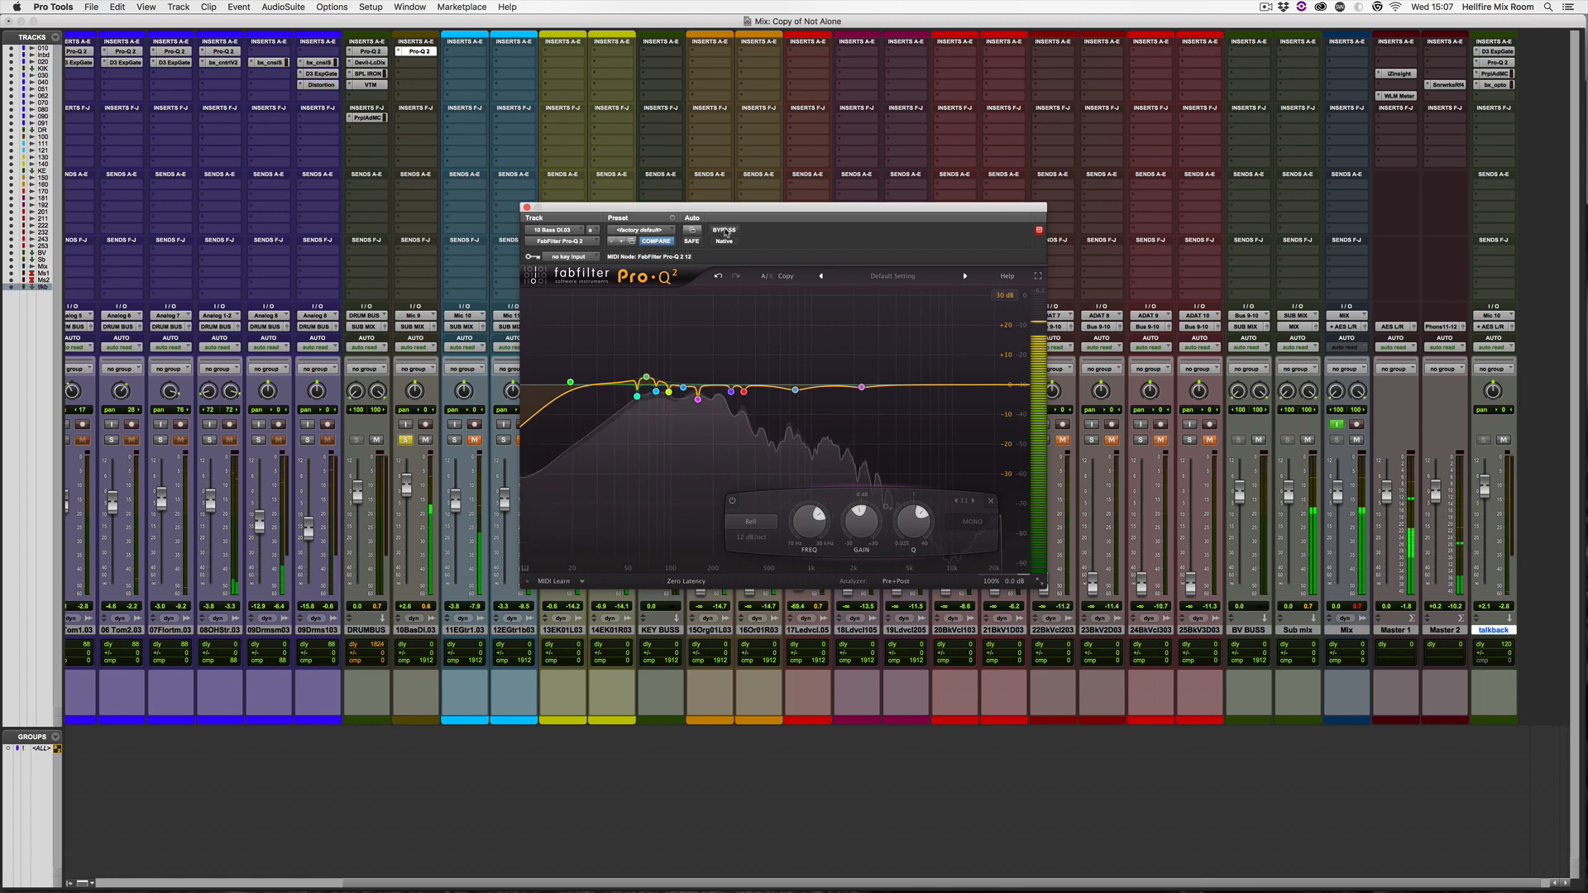
click(725, 230)
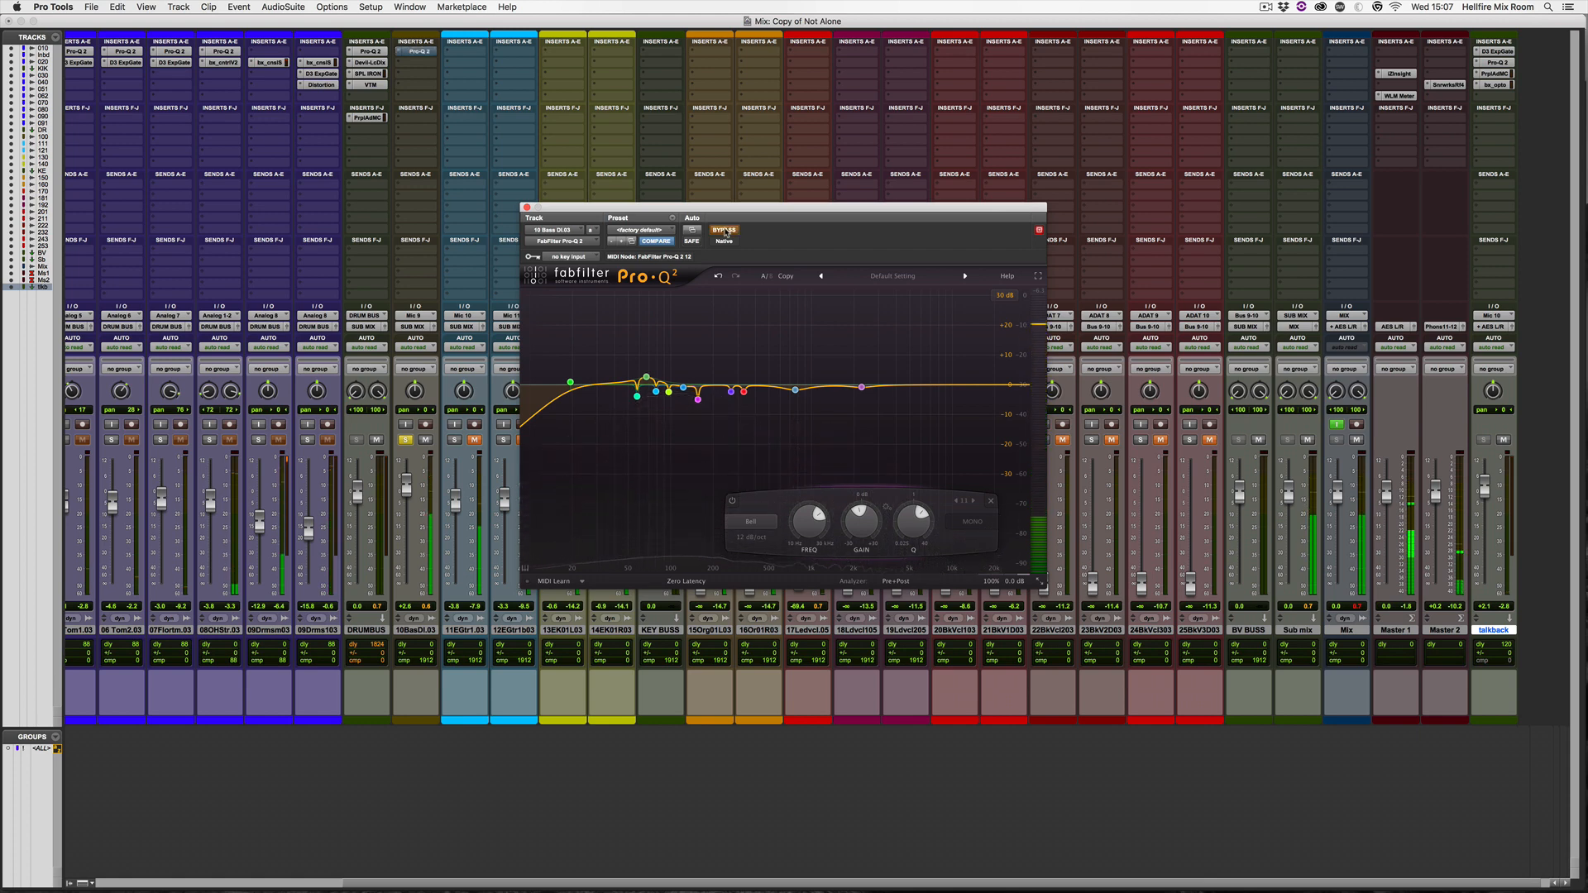
click(724, 231)
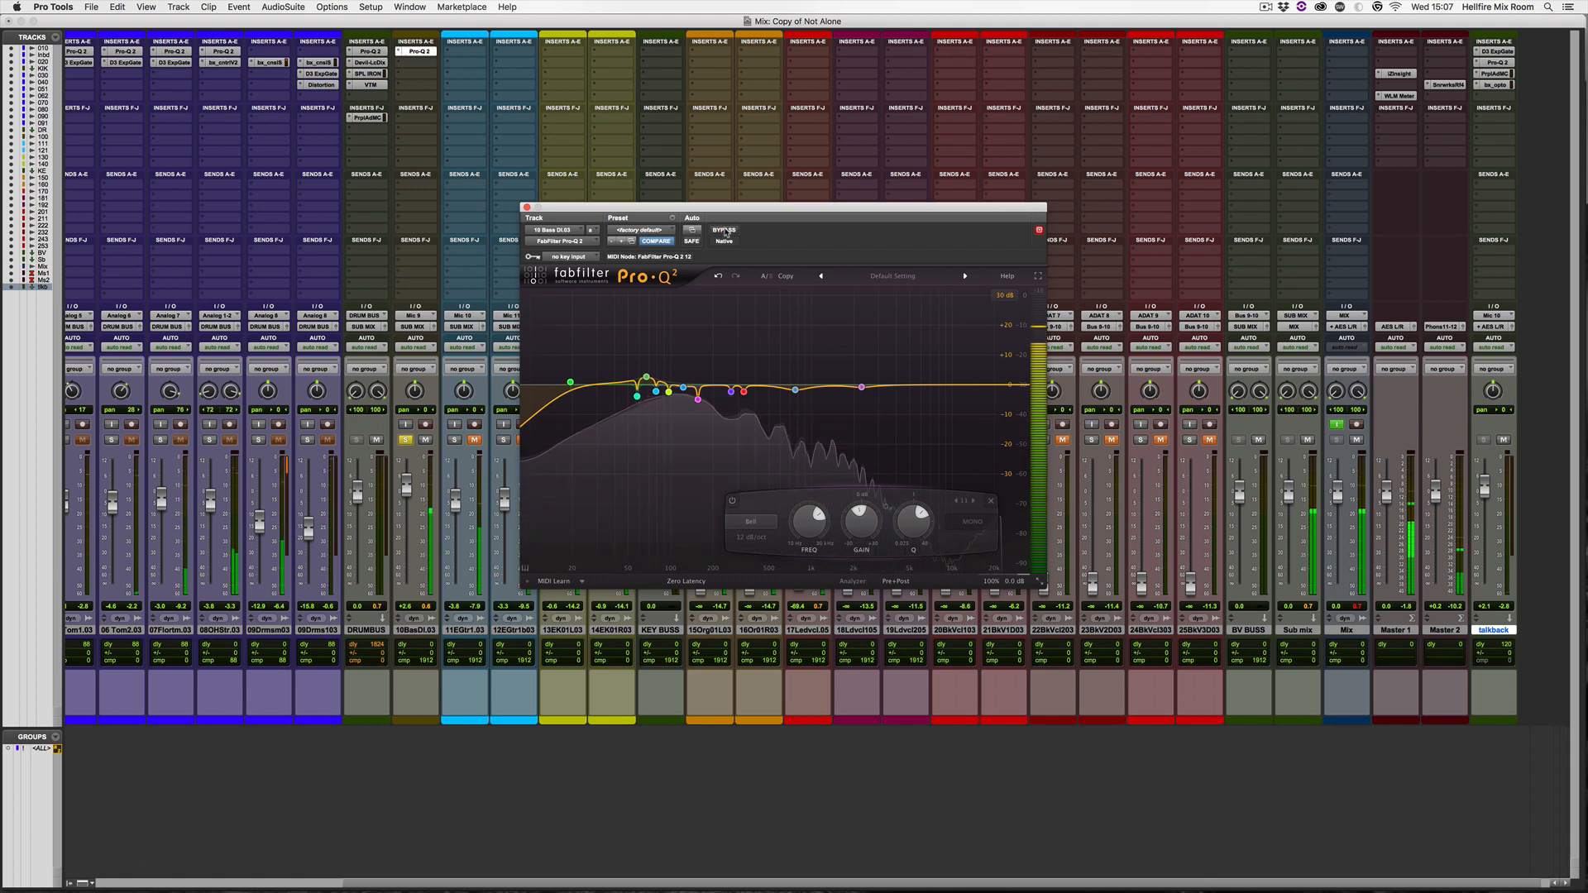
click(726, 233)
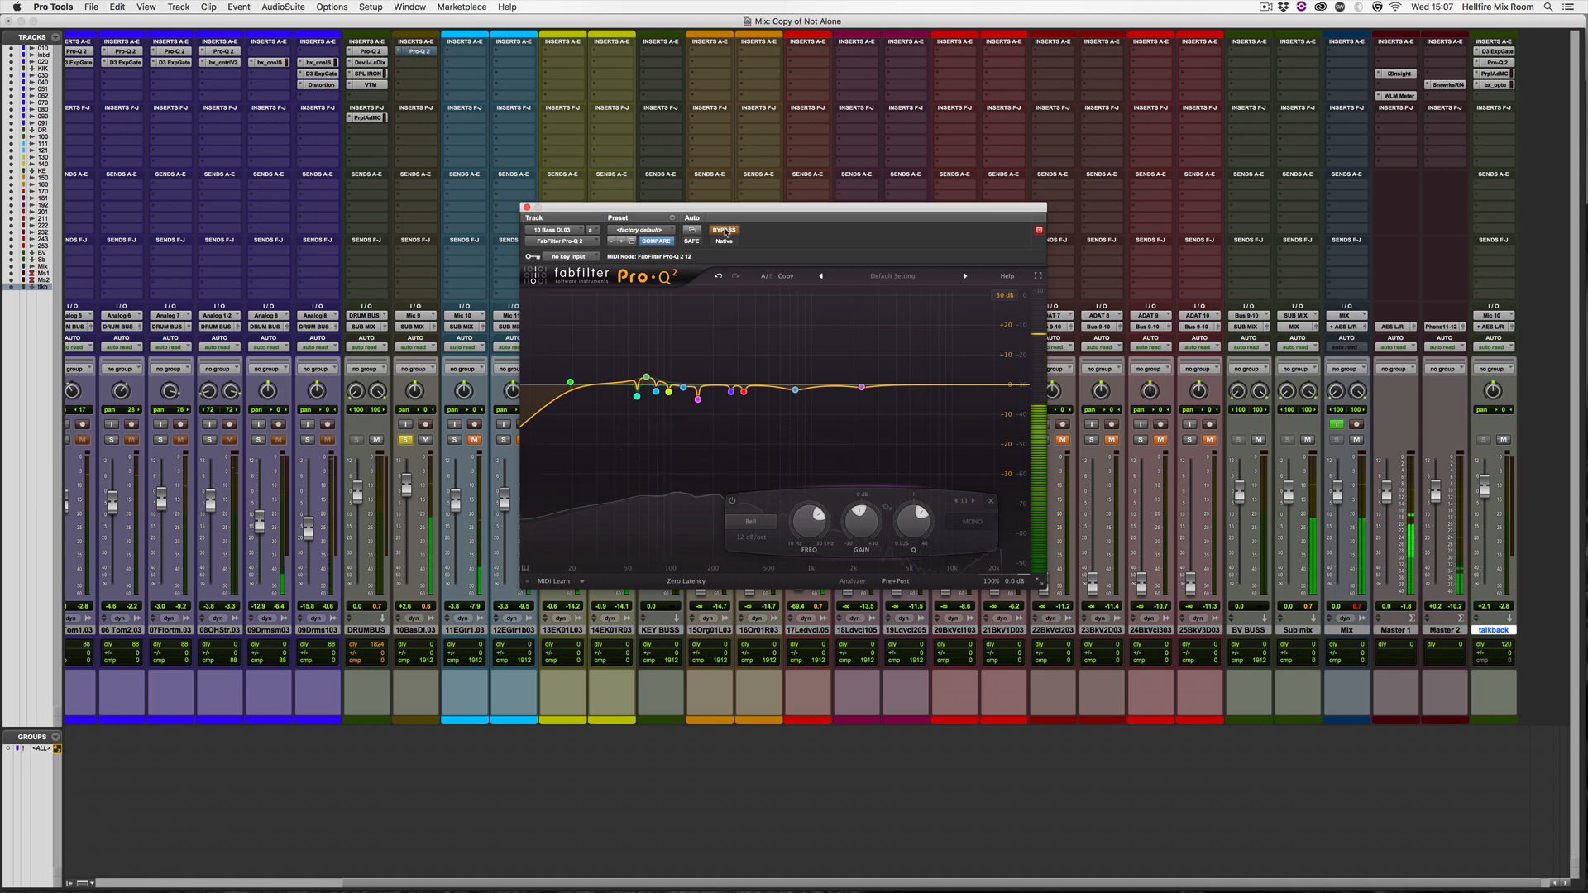
click(725, 232)
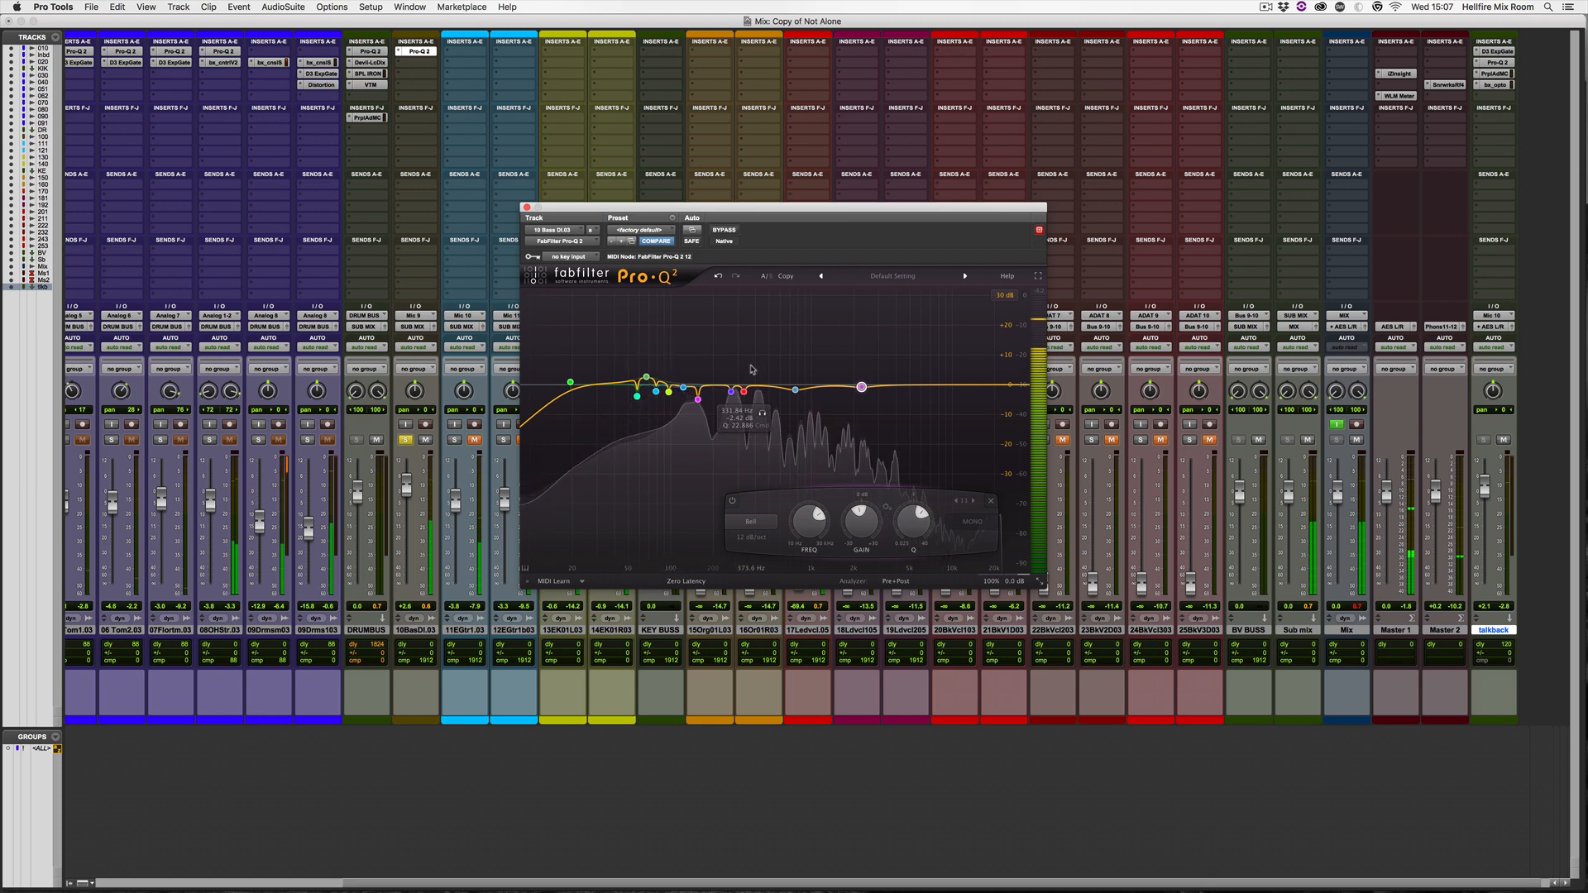
click(726, 232)
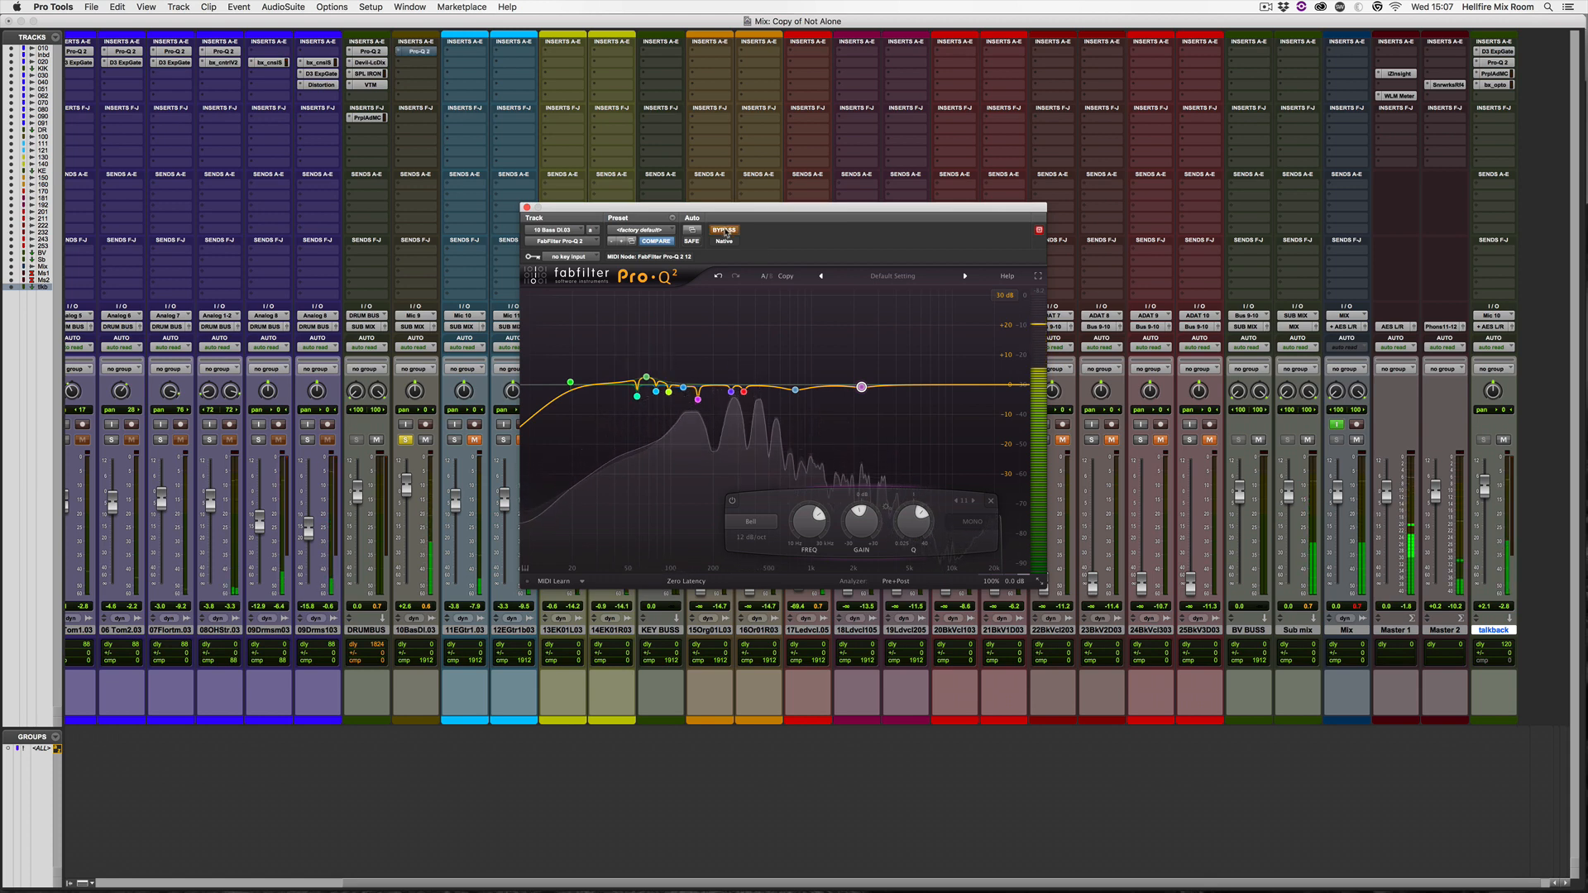
click(726, 231)
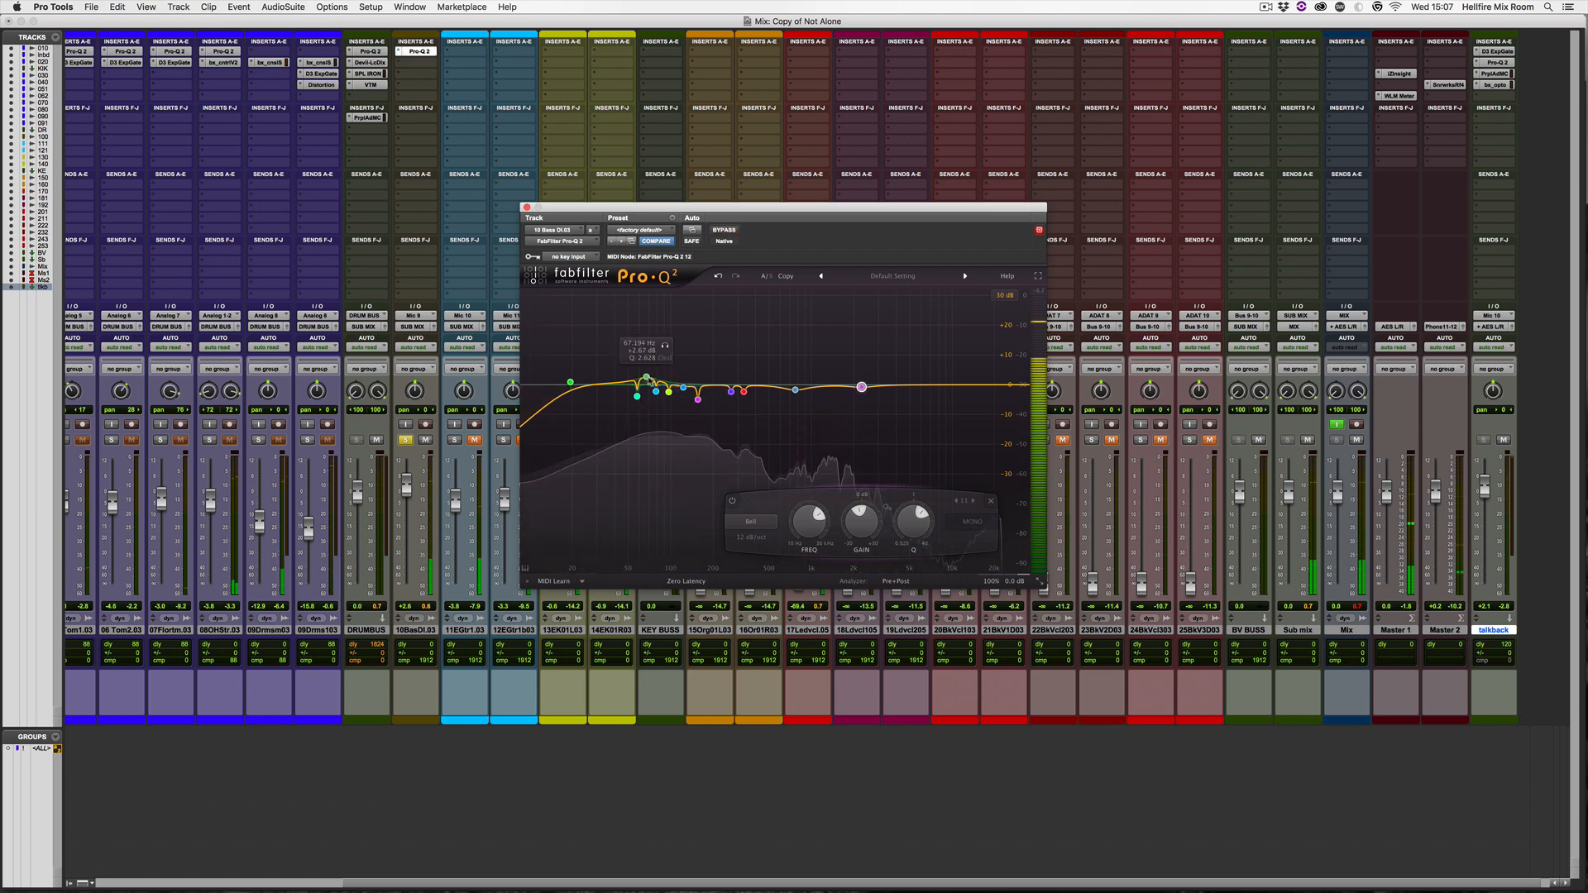
Add a bell boost of about 1.2 dB at about 112 Hz and compare against the bypassed equalizer, leaving it active.
drag(721, 385, 678, 378)
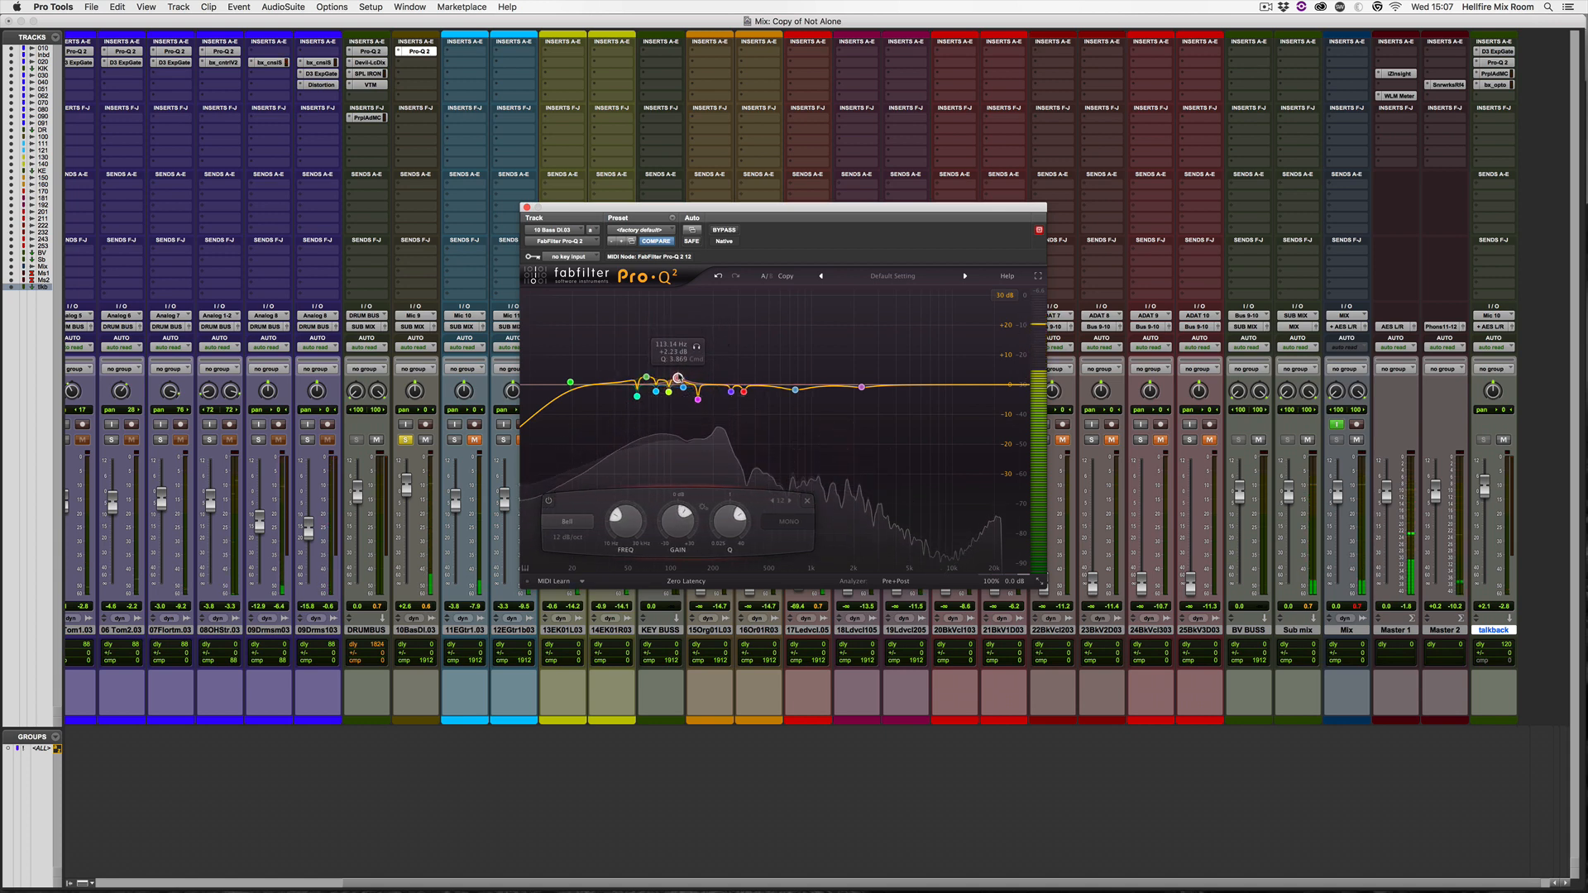
click(725, 230)
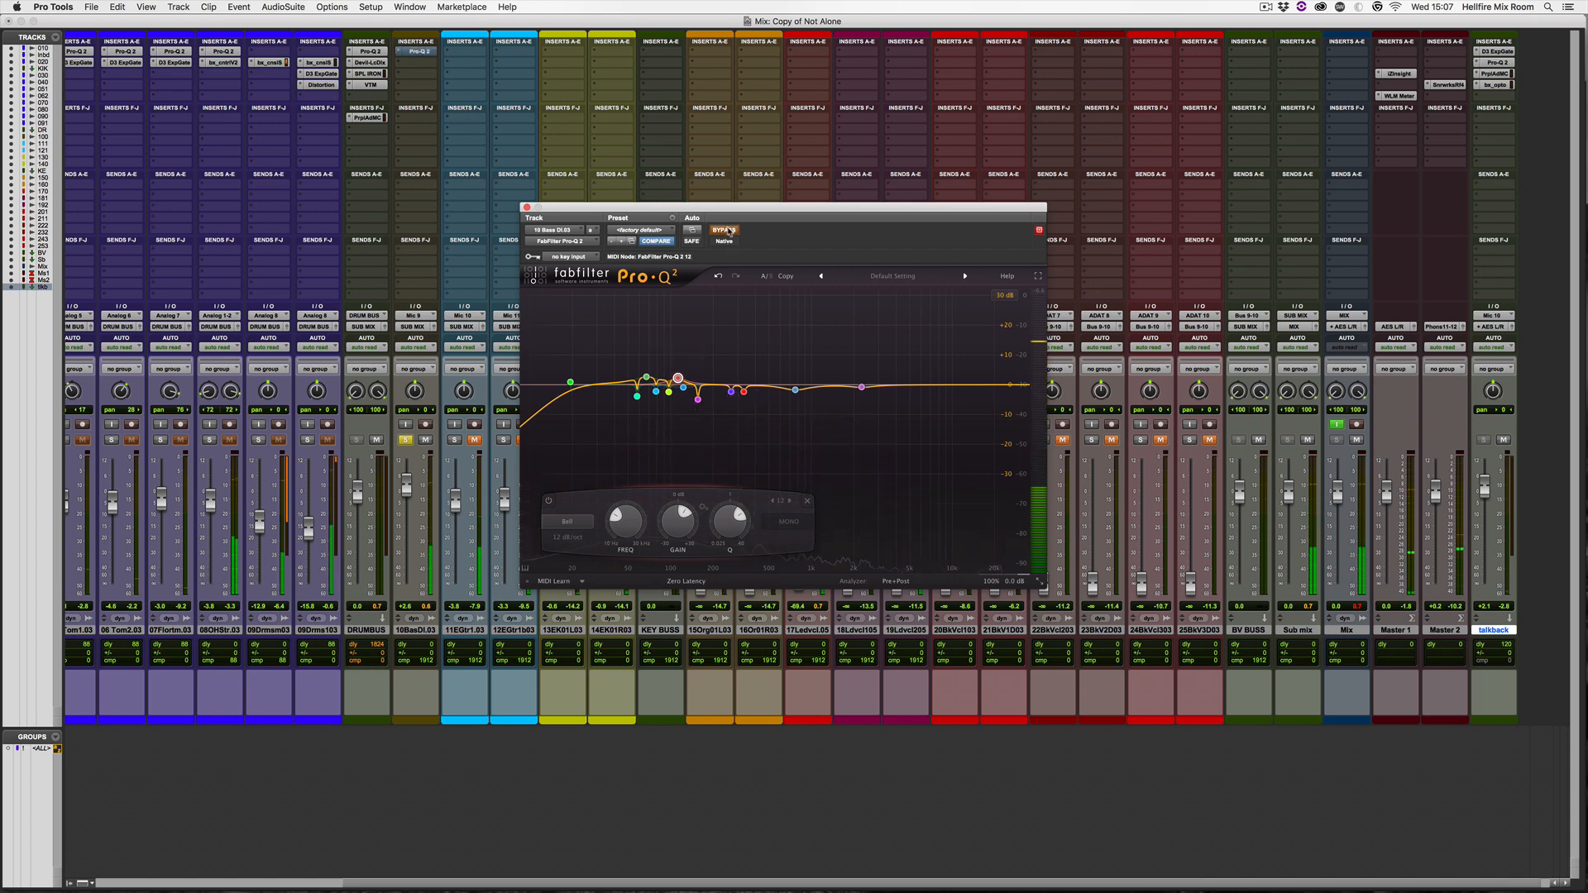
click(726, 230)
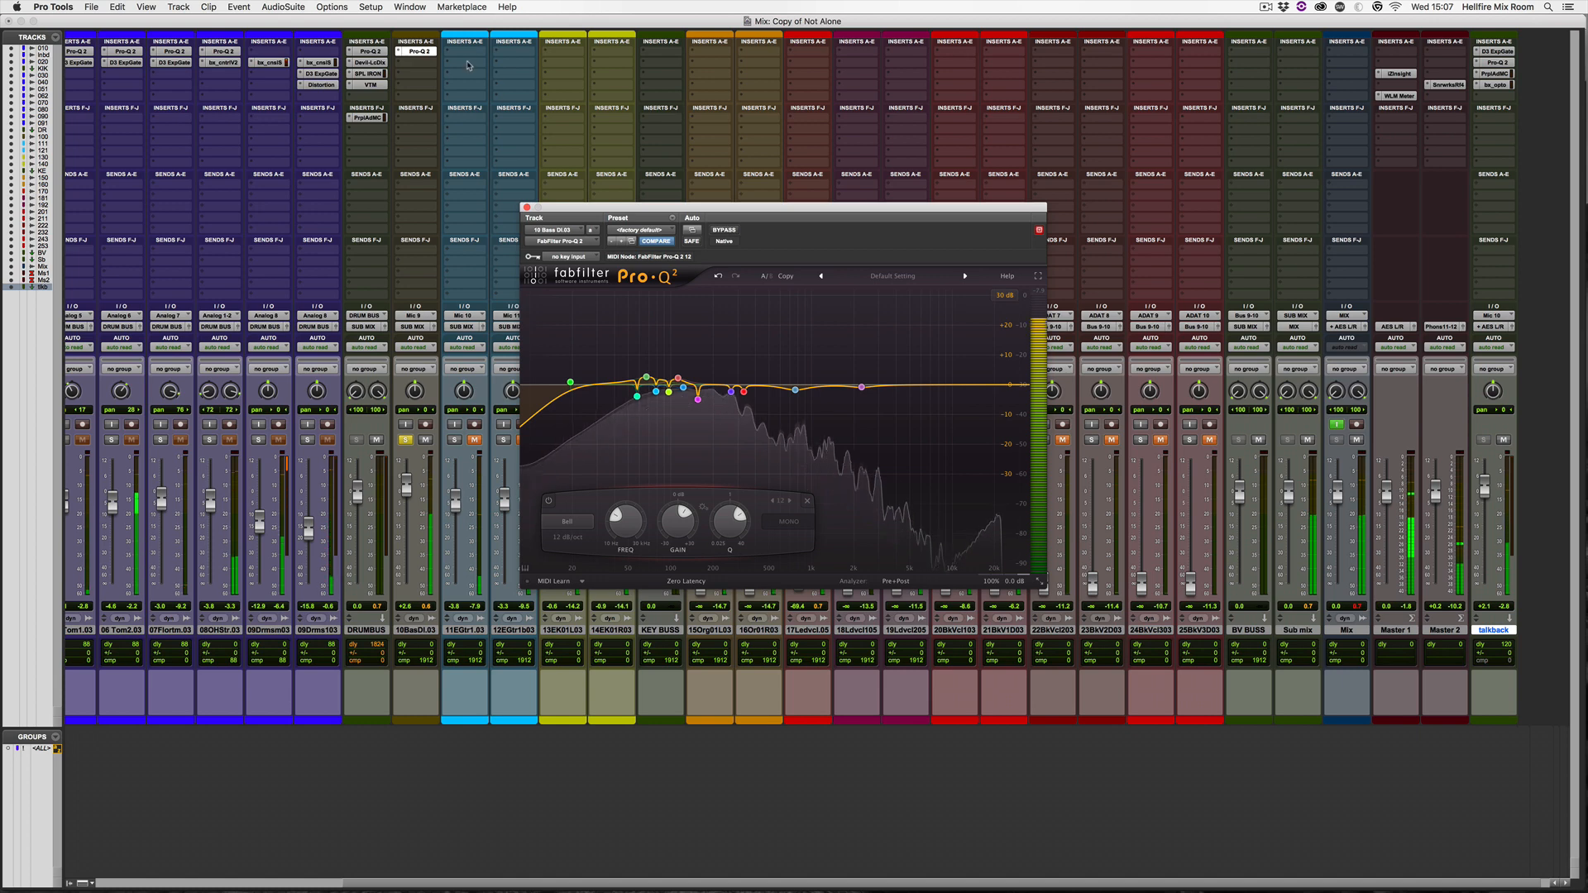
Insert the mono bx_opto compressor after the equalizer on the bass DI track and reposition its window.
click(417, 64)
mouse_move(463, 119)
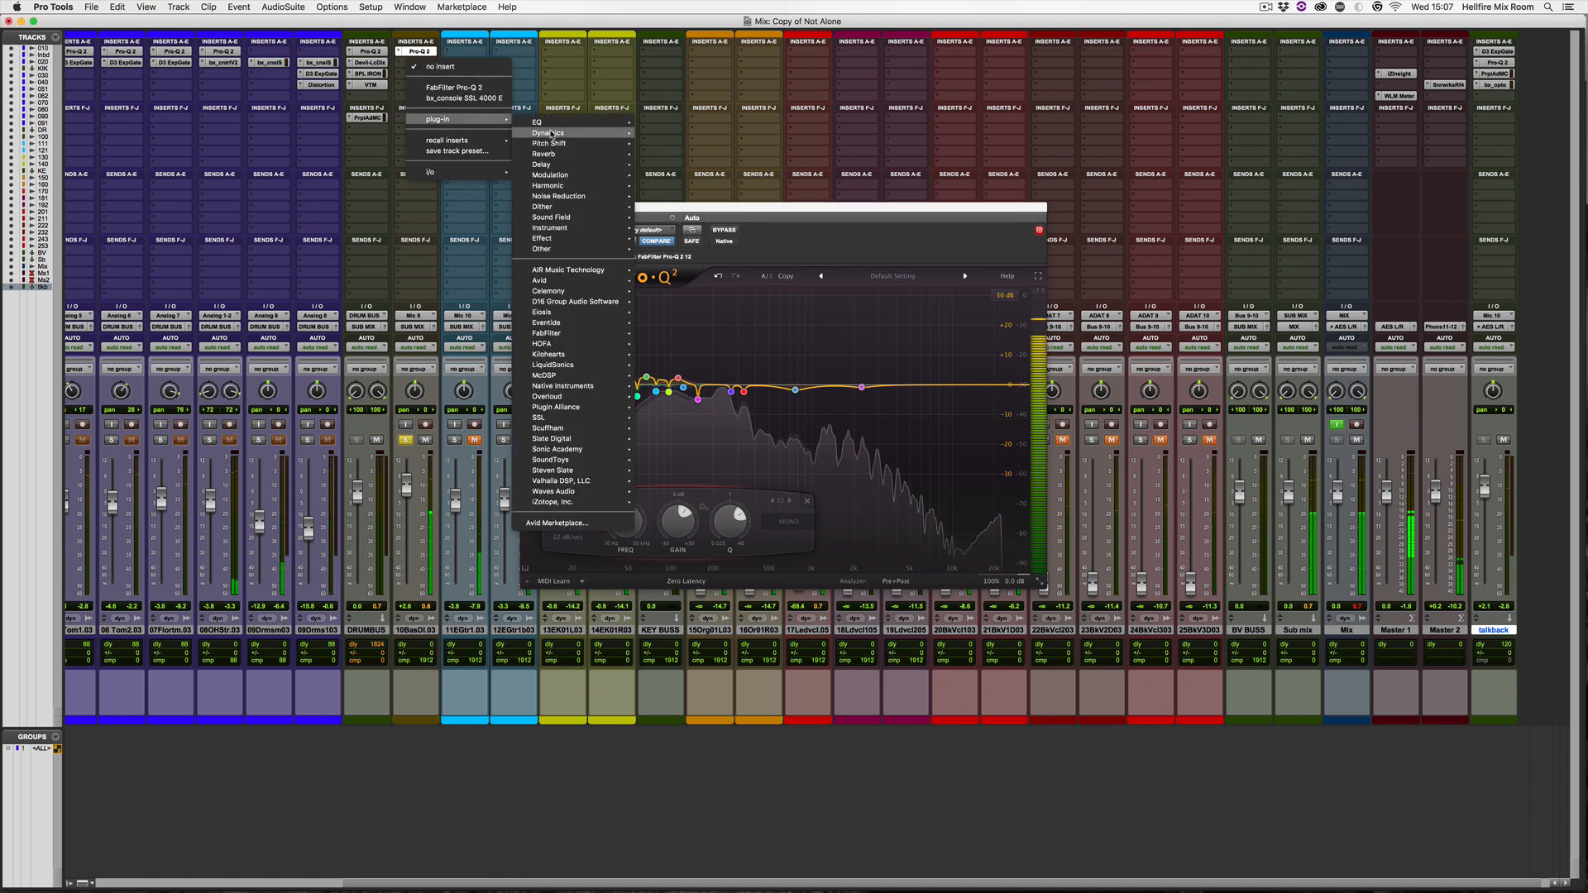
mouse_move(635, 125)
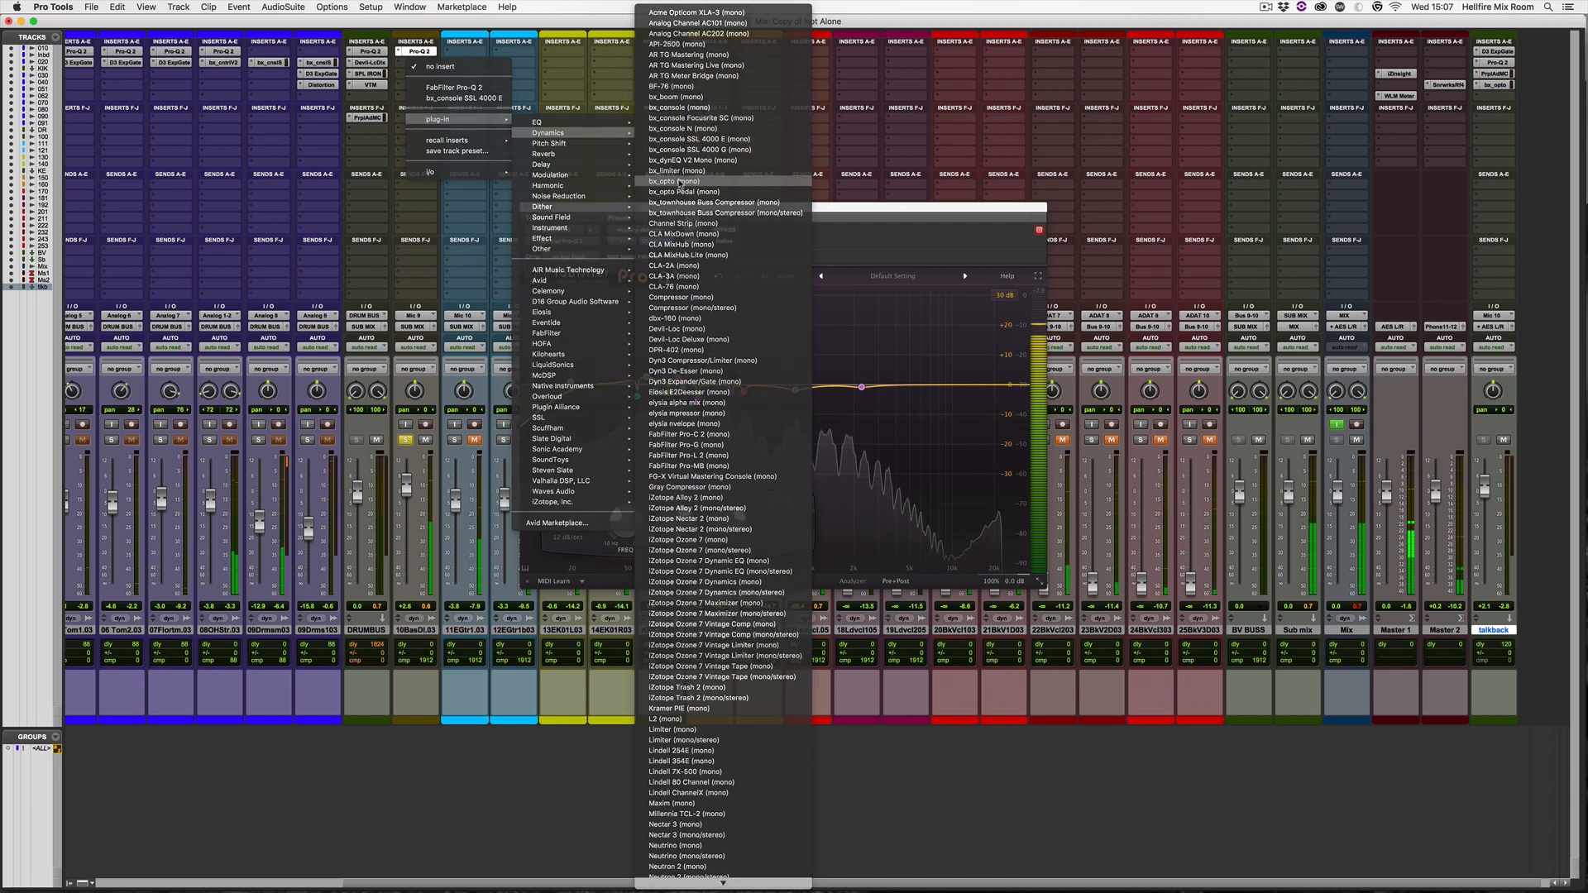
click(678, 182)
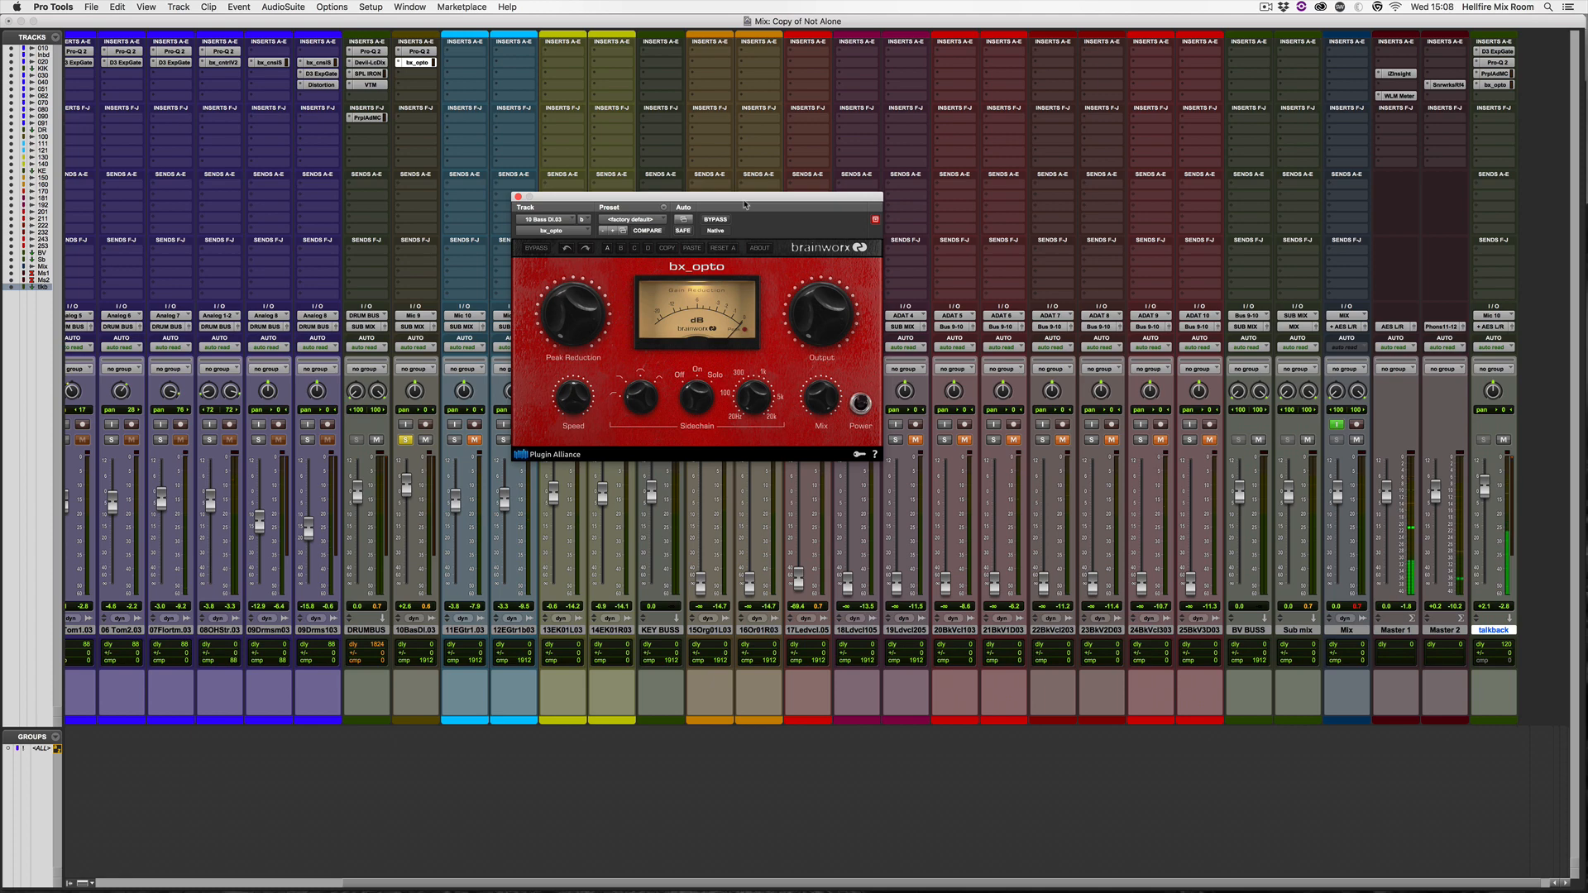
drag(744, 205, 750, 227)
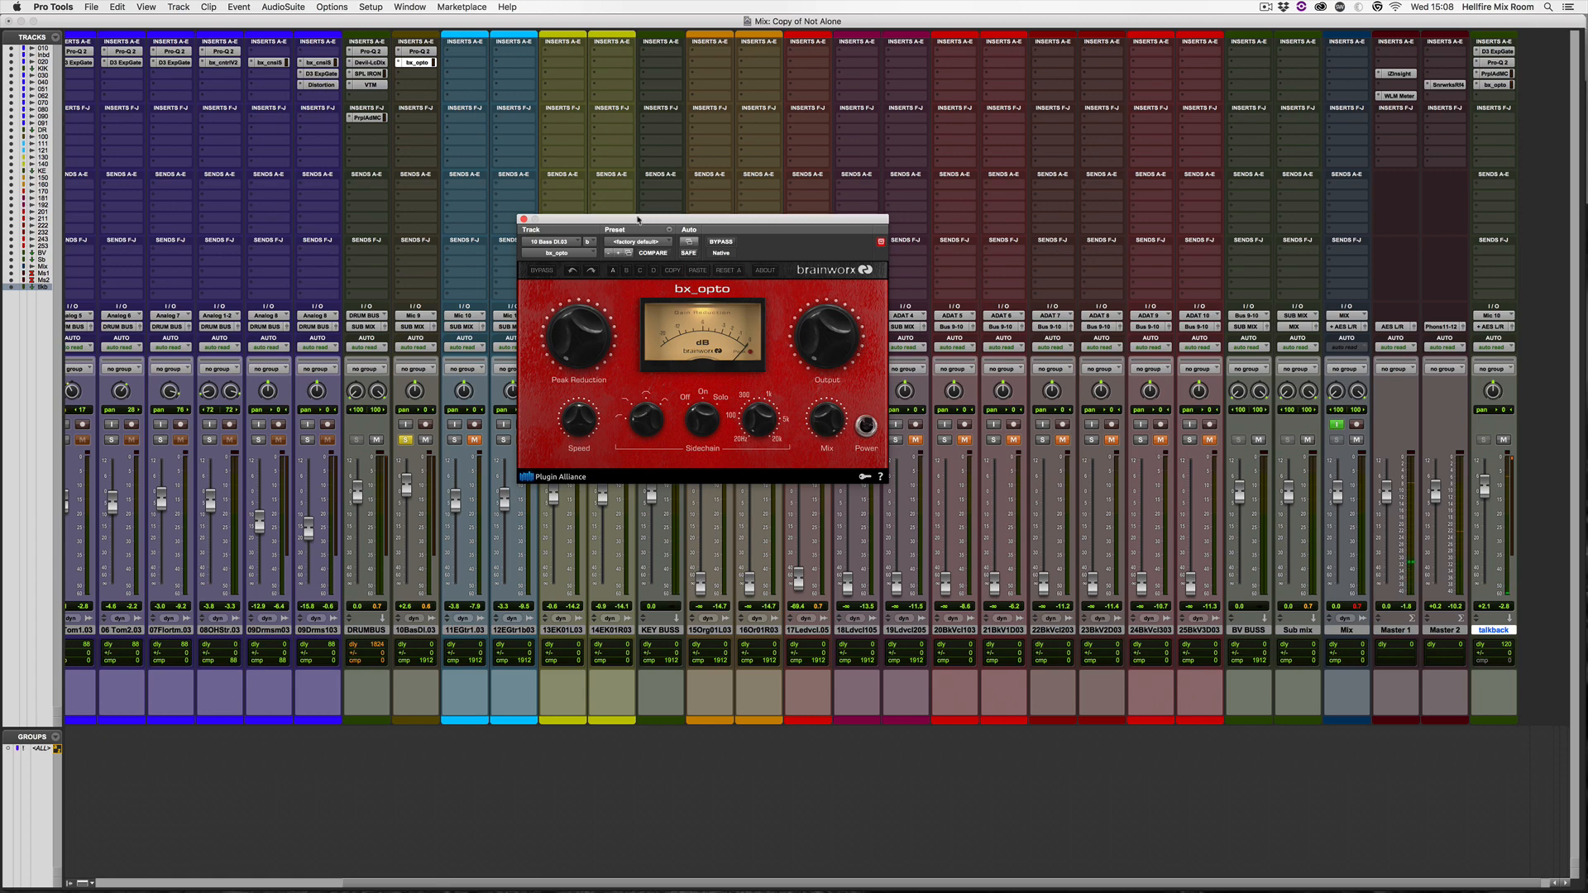
drag(637, 222, 661, 222)
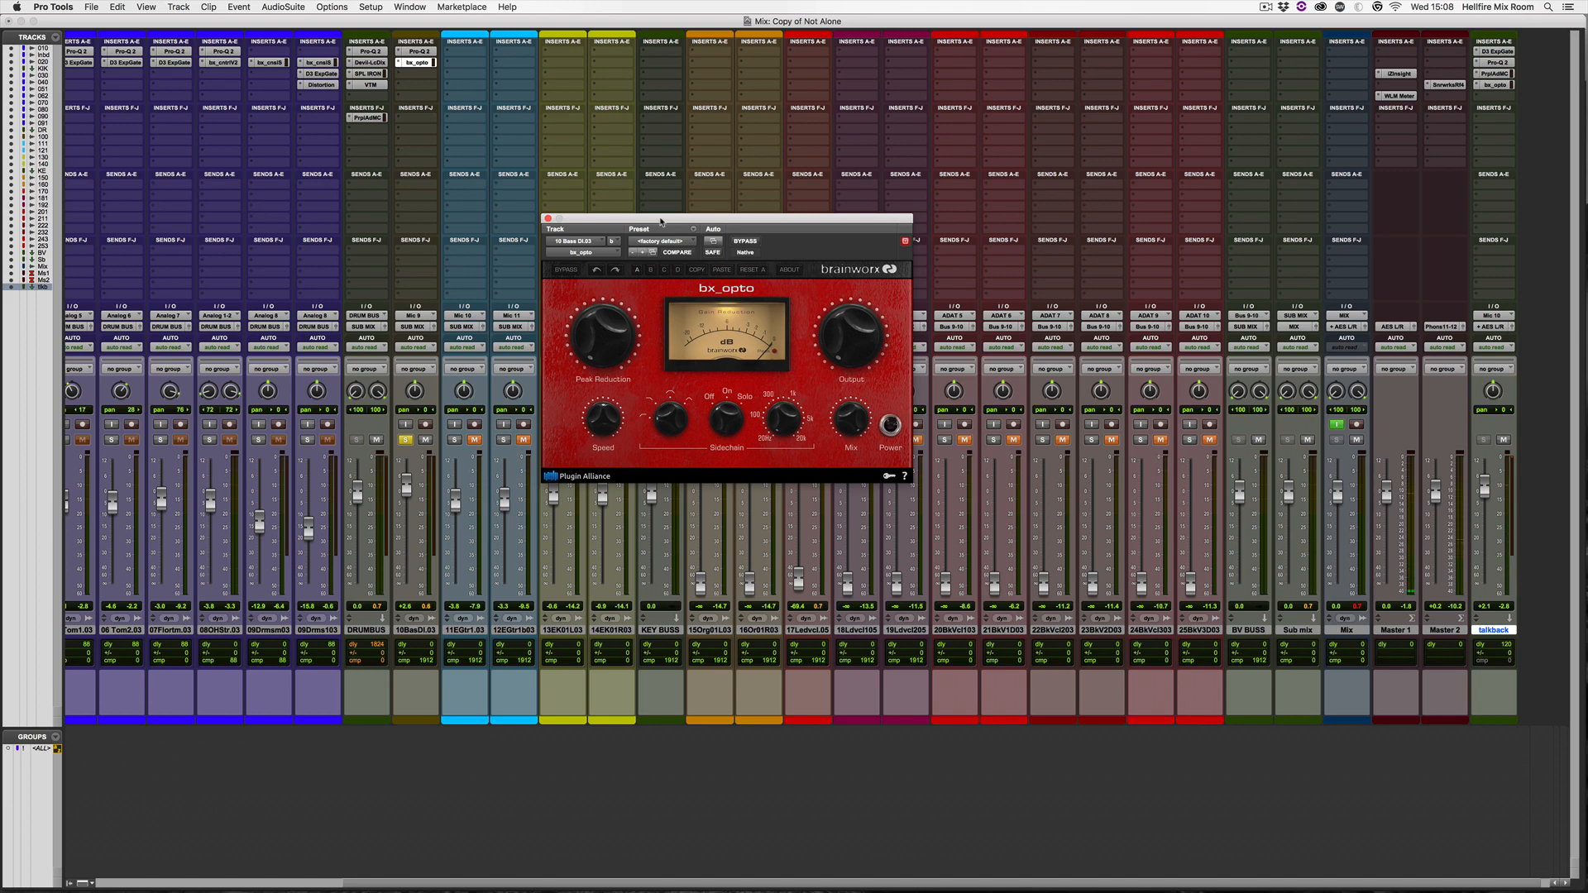
Raise bx_opto's peak reduction during playback and set its output to 1 dB, matching the level against bypass.
key(space)
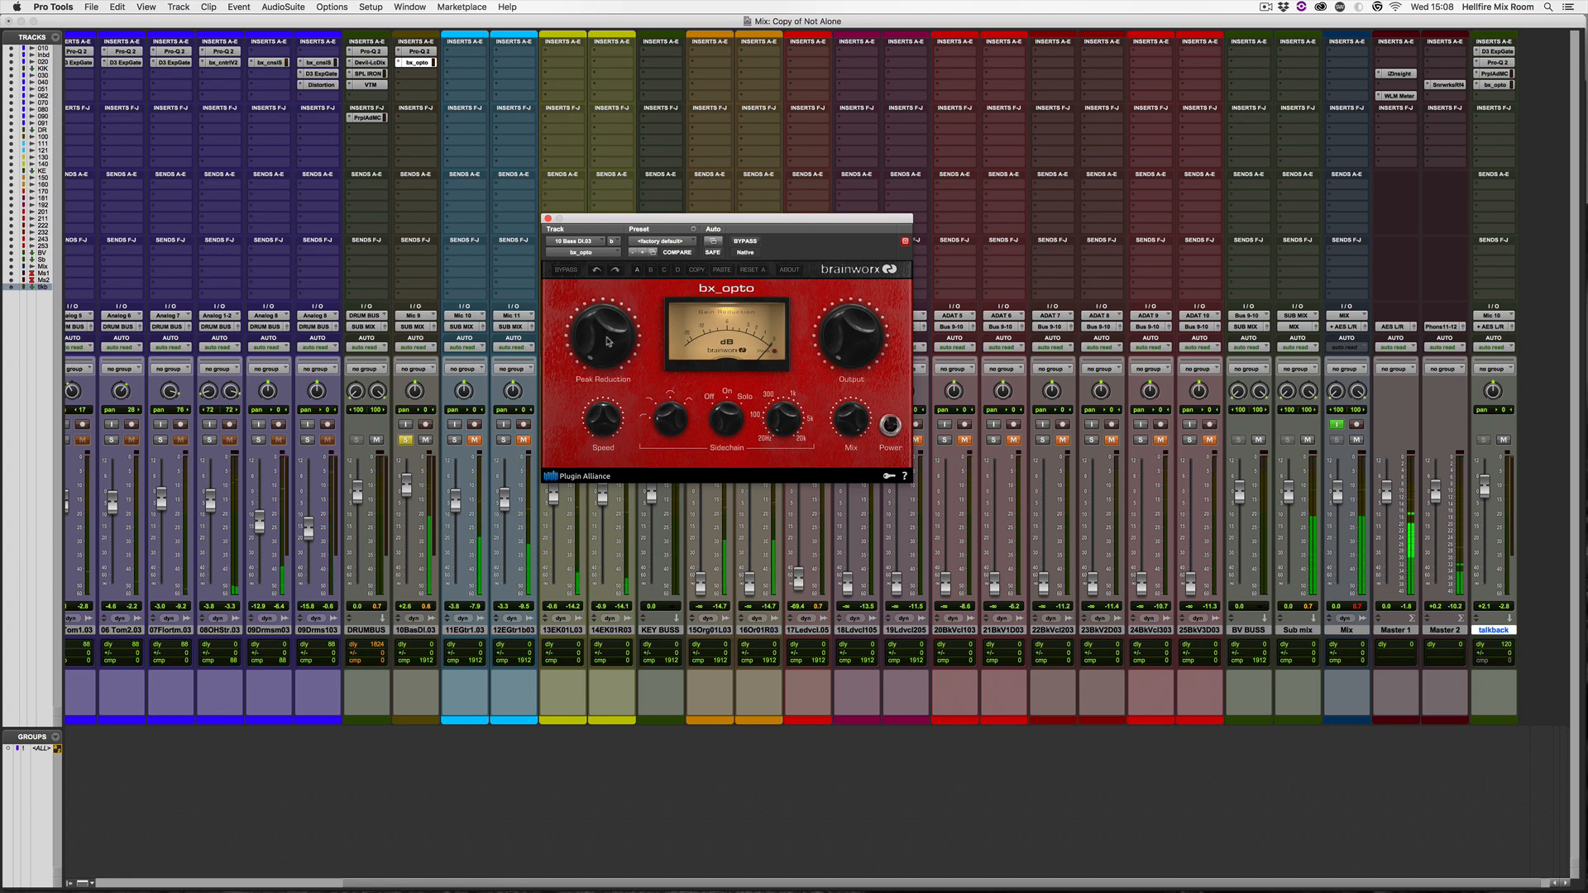
drag(608, 325, 611, 301)
click(748, 243)
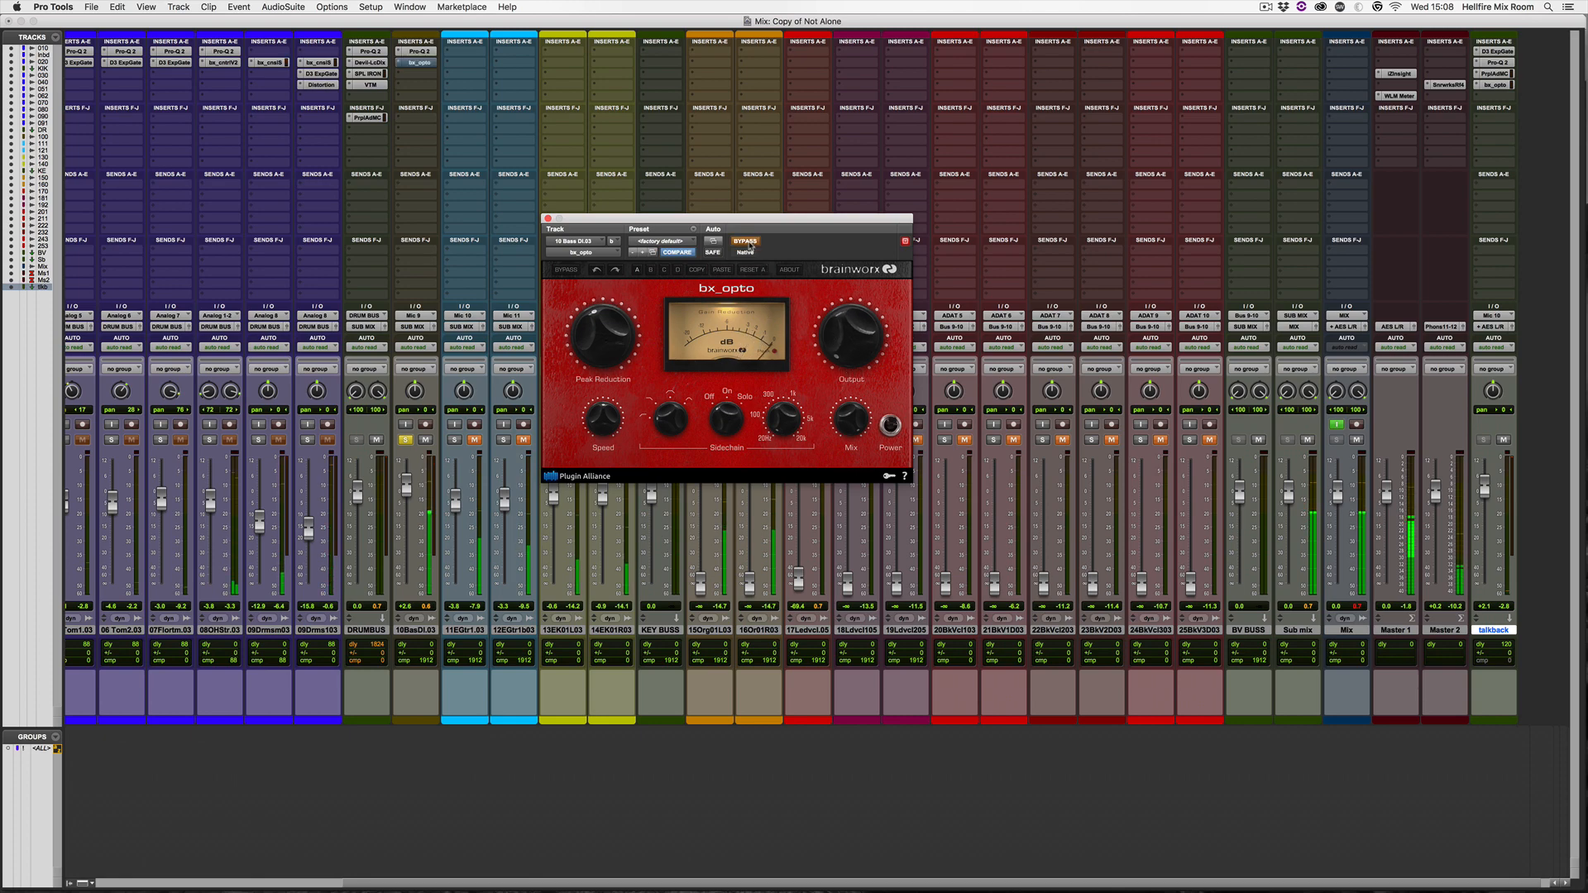
click(747, 242)
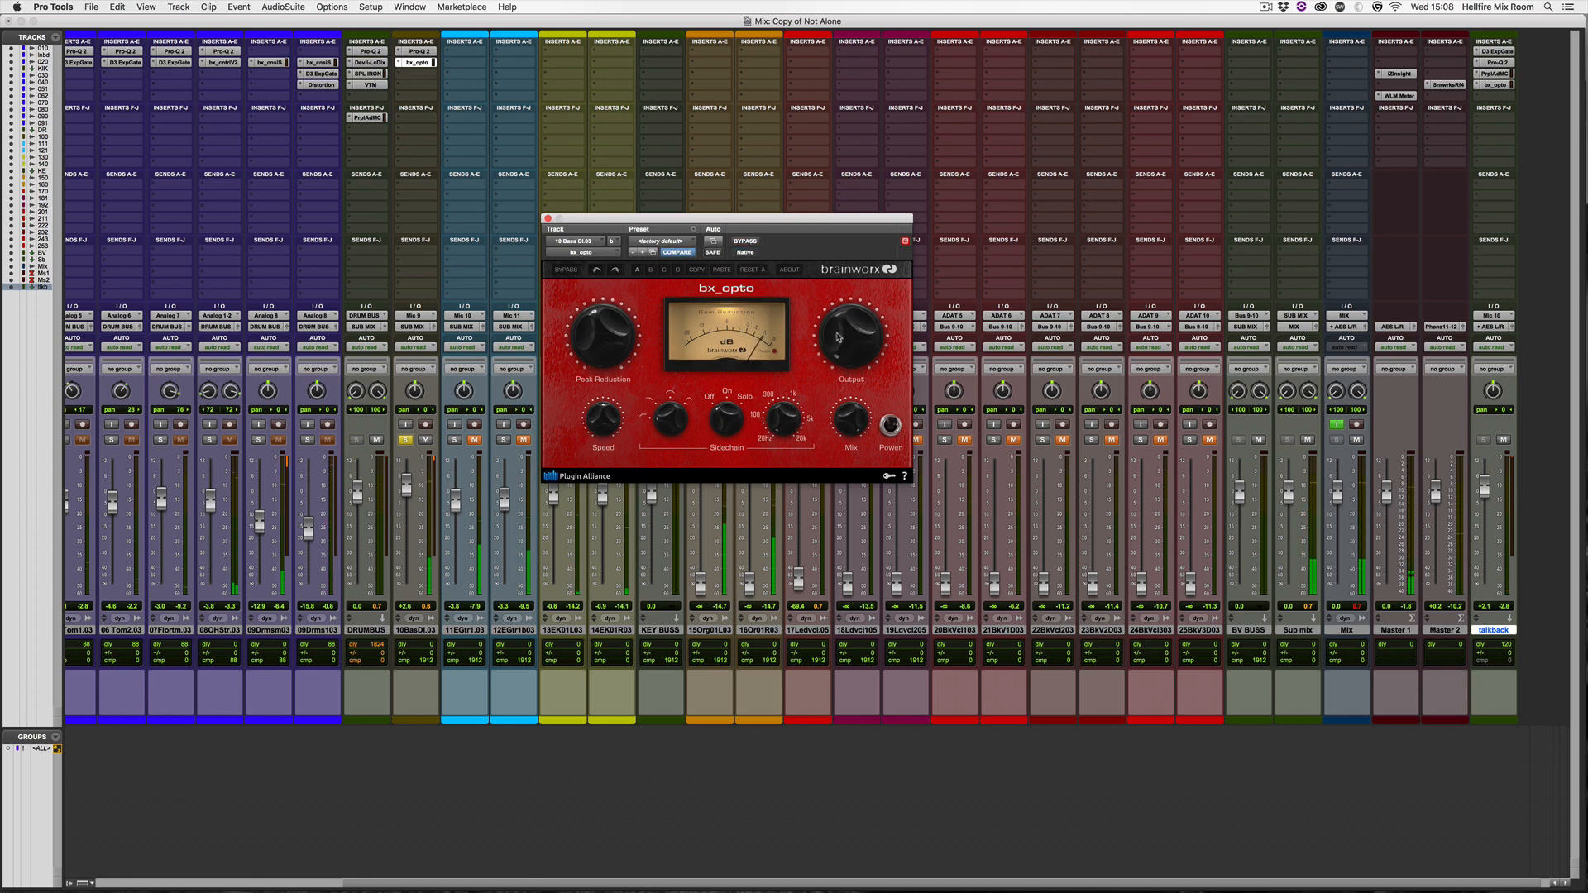
click(748, 242)
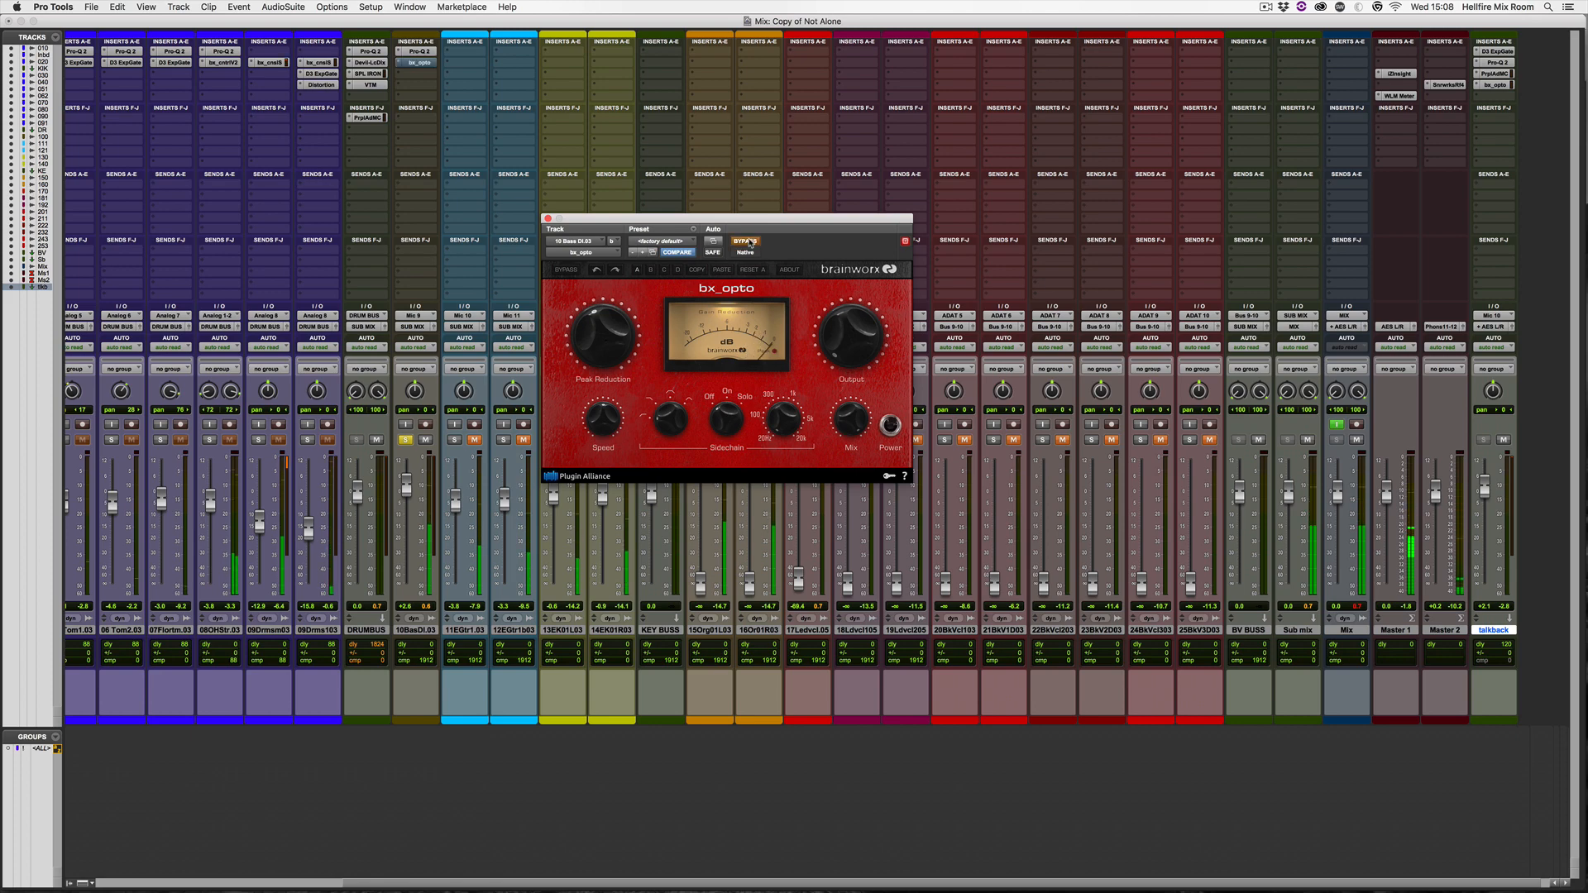
click(748, 242)
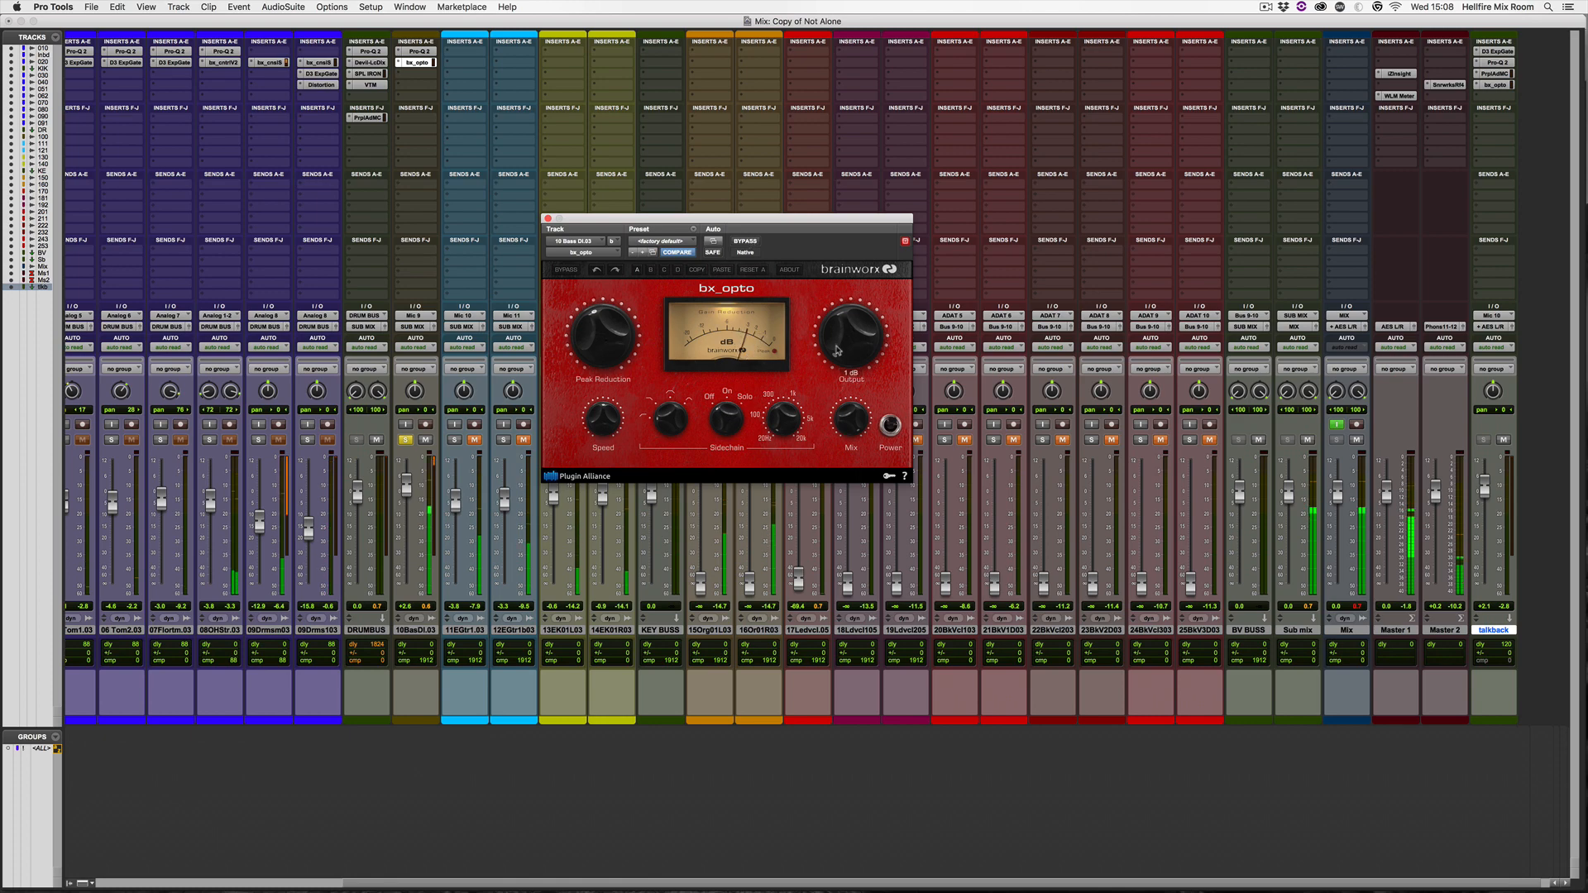
Compare the bass with the bx_opto compressor bypassed and active during playback, leaving the compressor active.
click(748, 242)
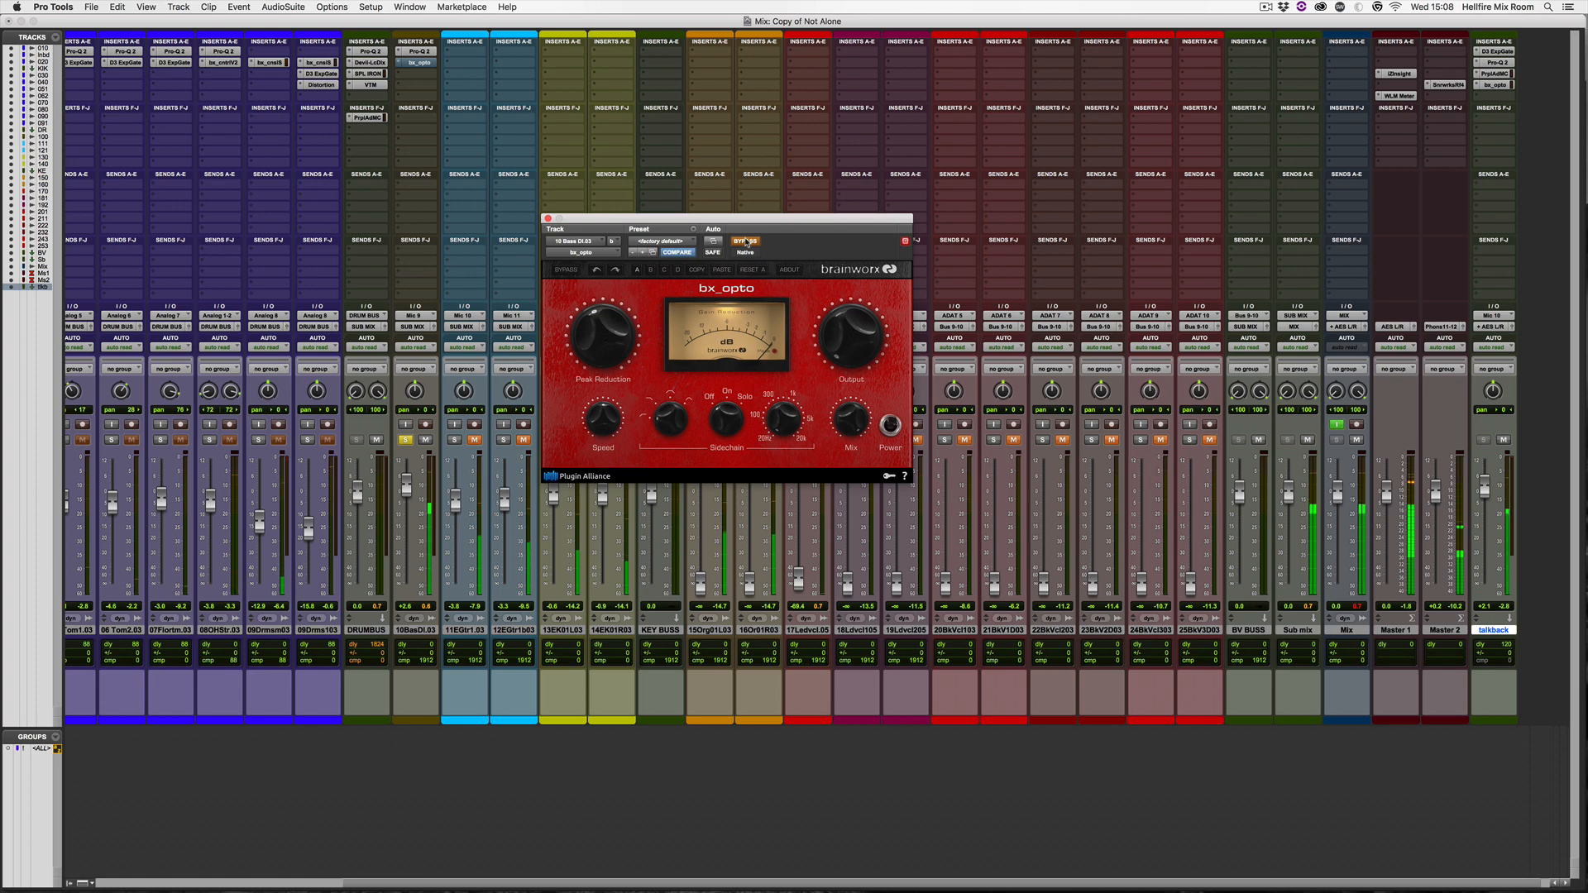
click(747, 243)
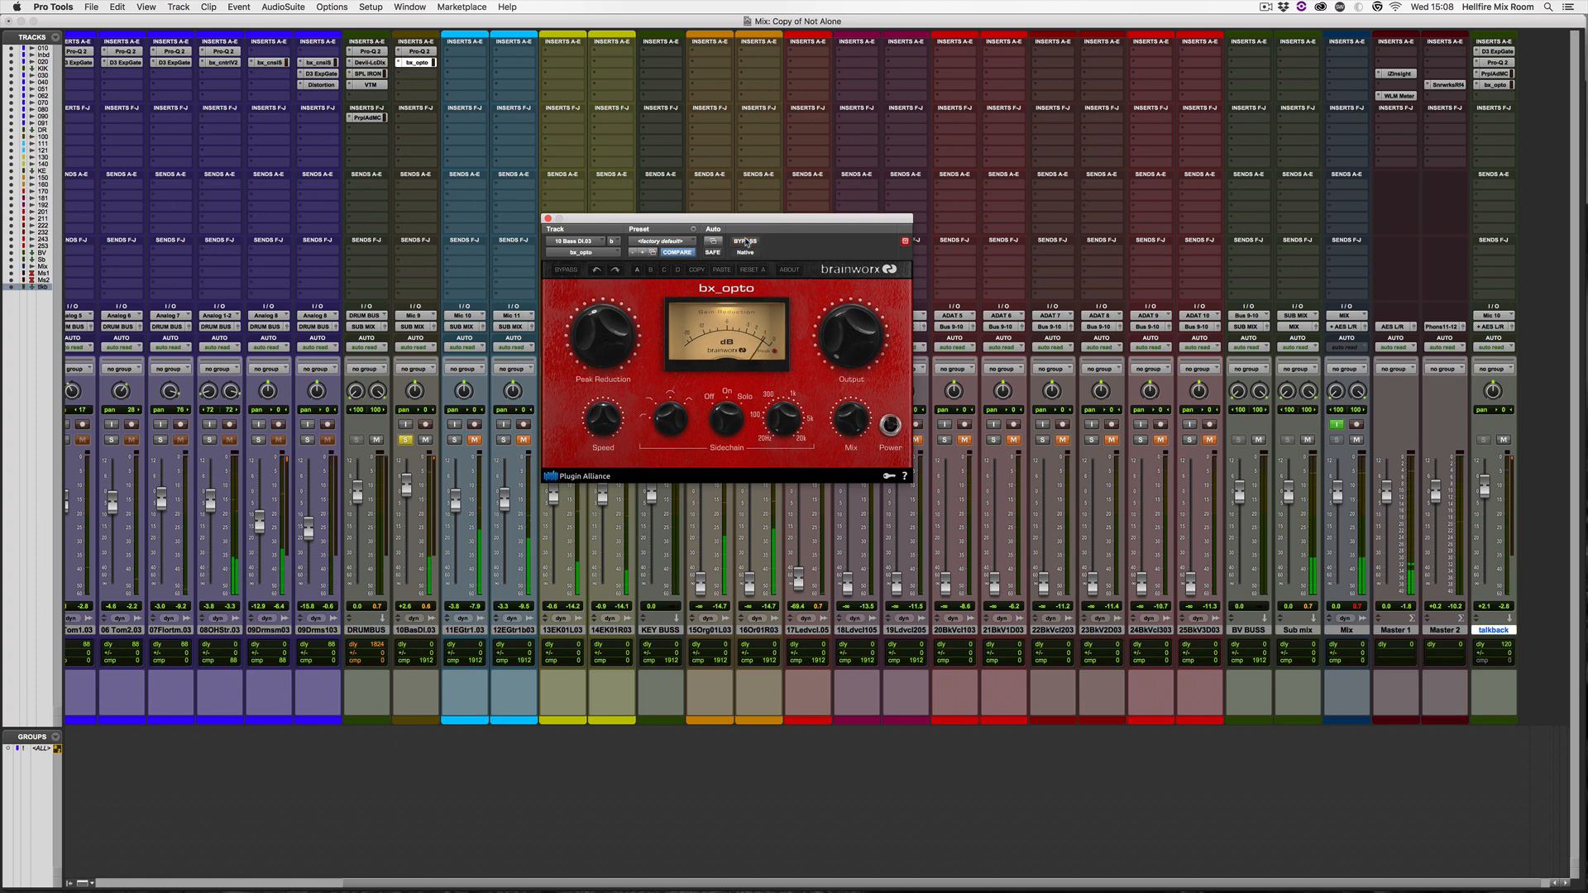
click(747, 242)
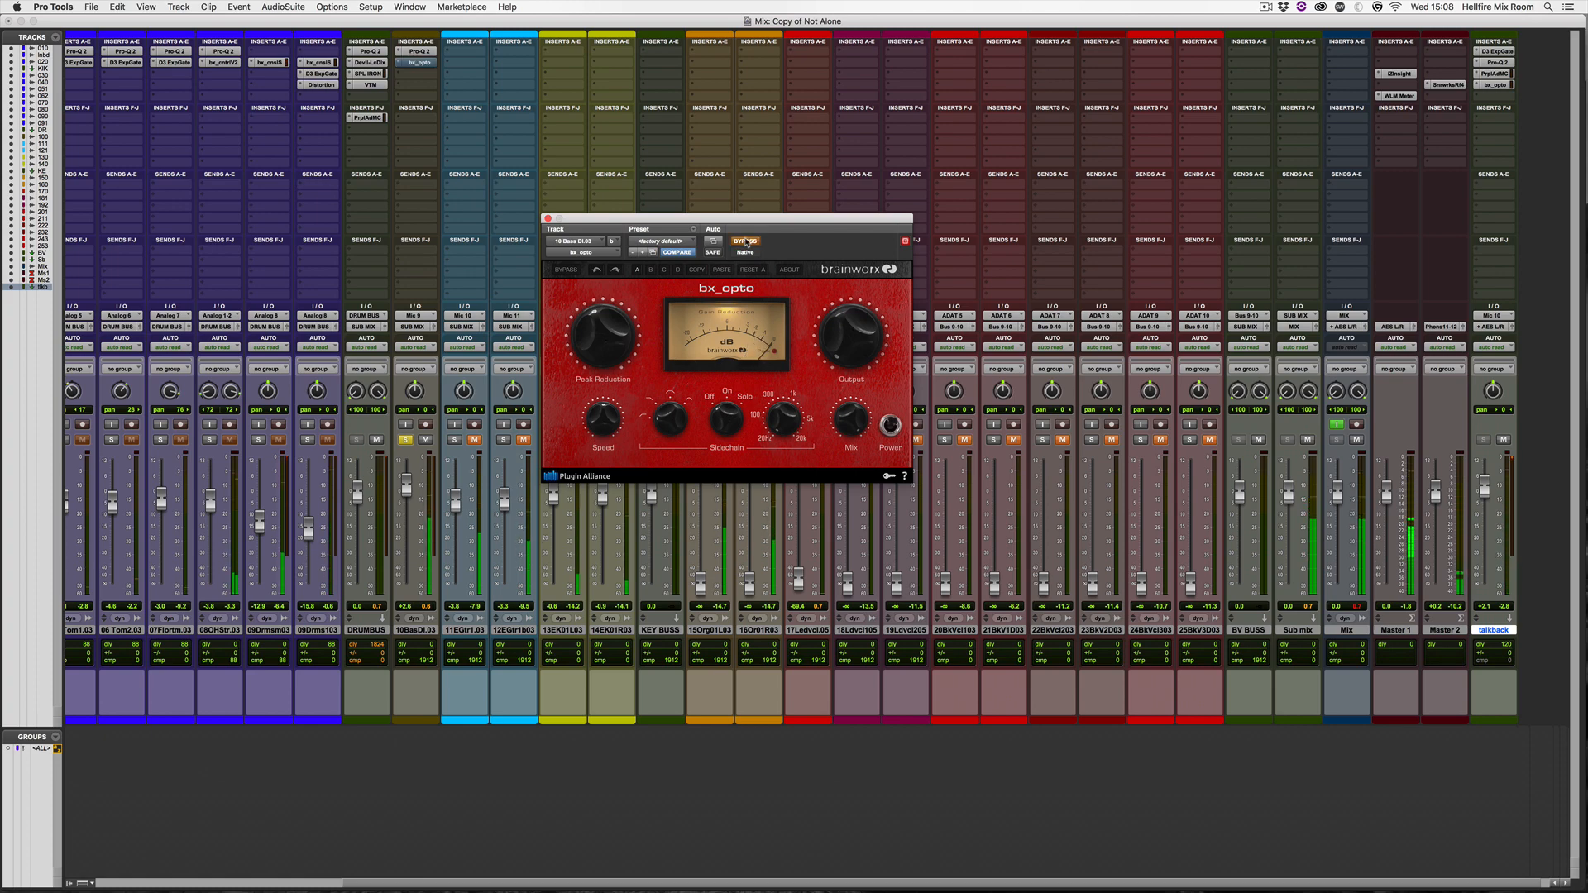
click(747, 242)
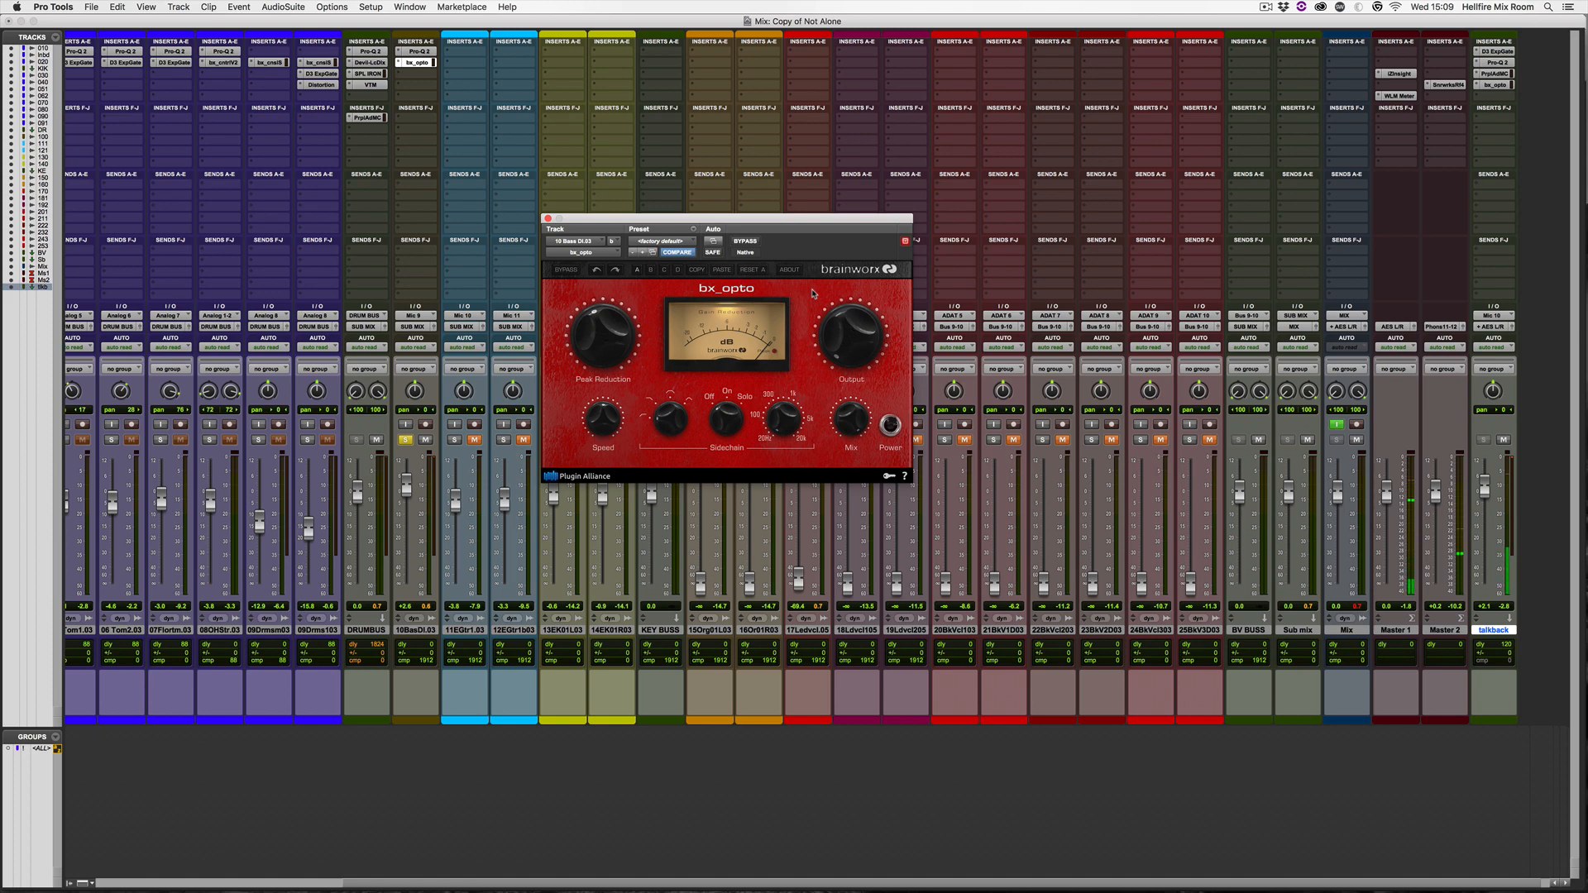
click(746, 241)
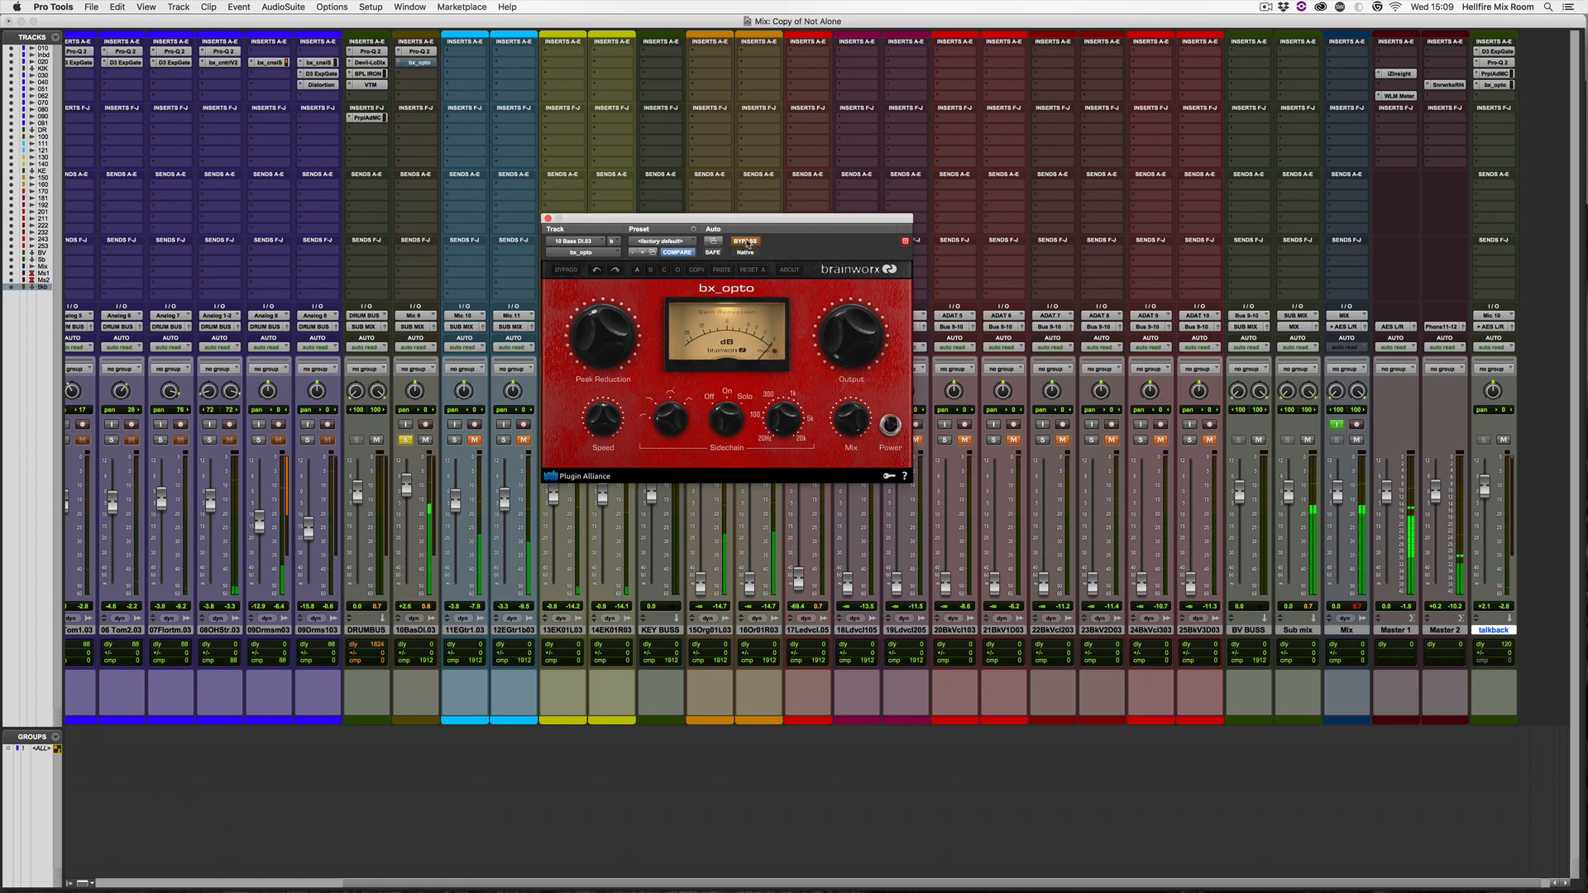
click(746, 242)
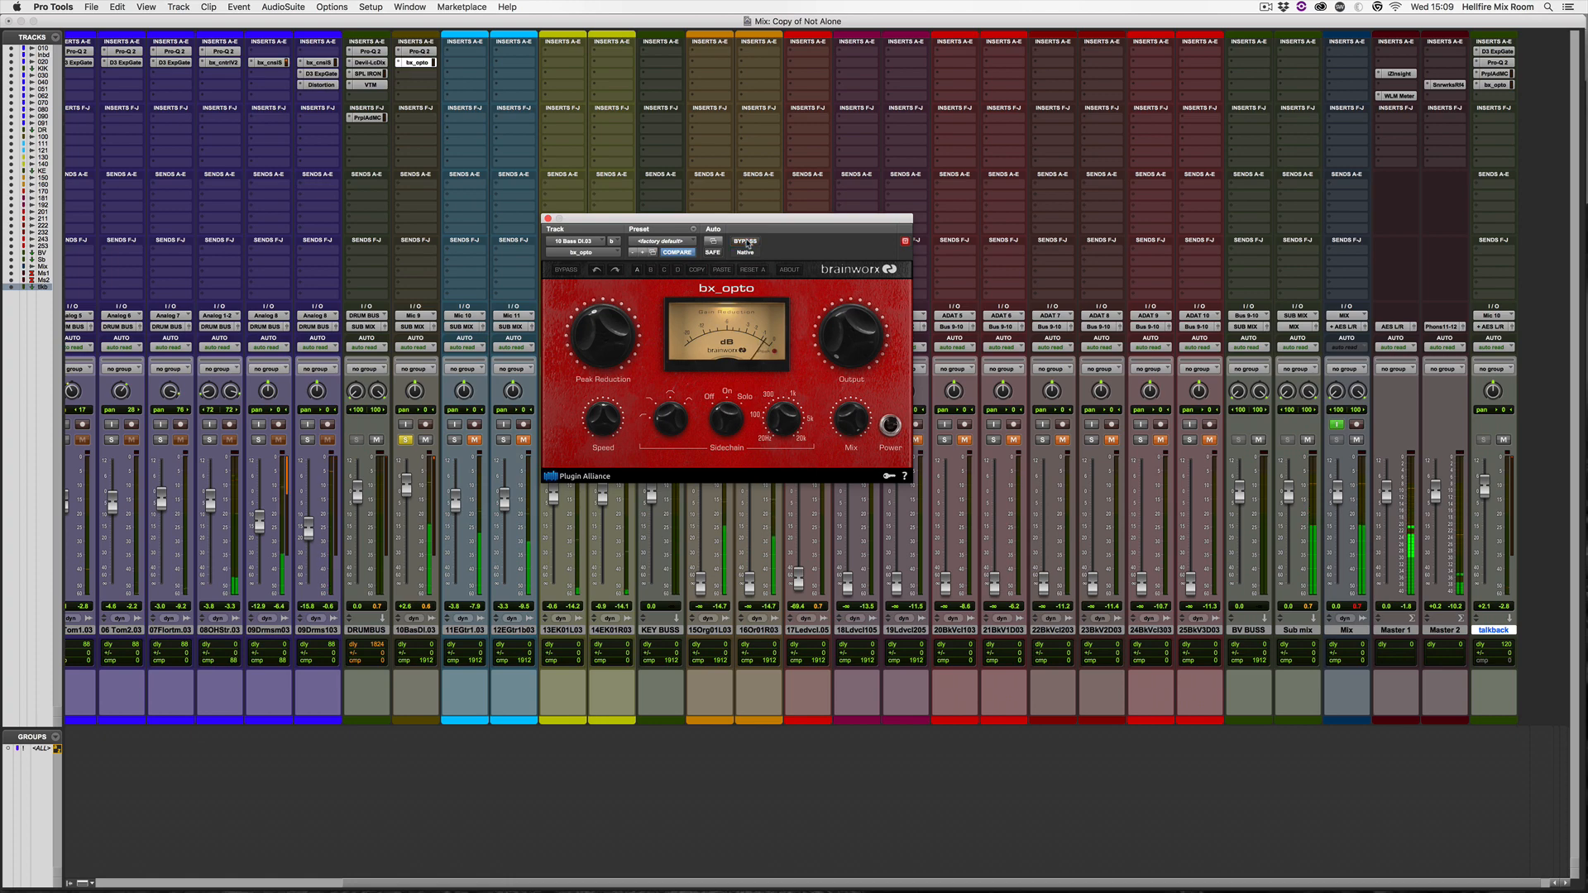
Unsolo the bass DI track and lower its fader to +1.6 dB, closing the compressor window.
click(405, 440)
drag(406, 488, 409, 490)
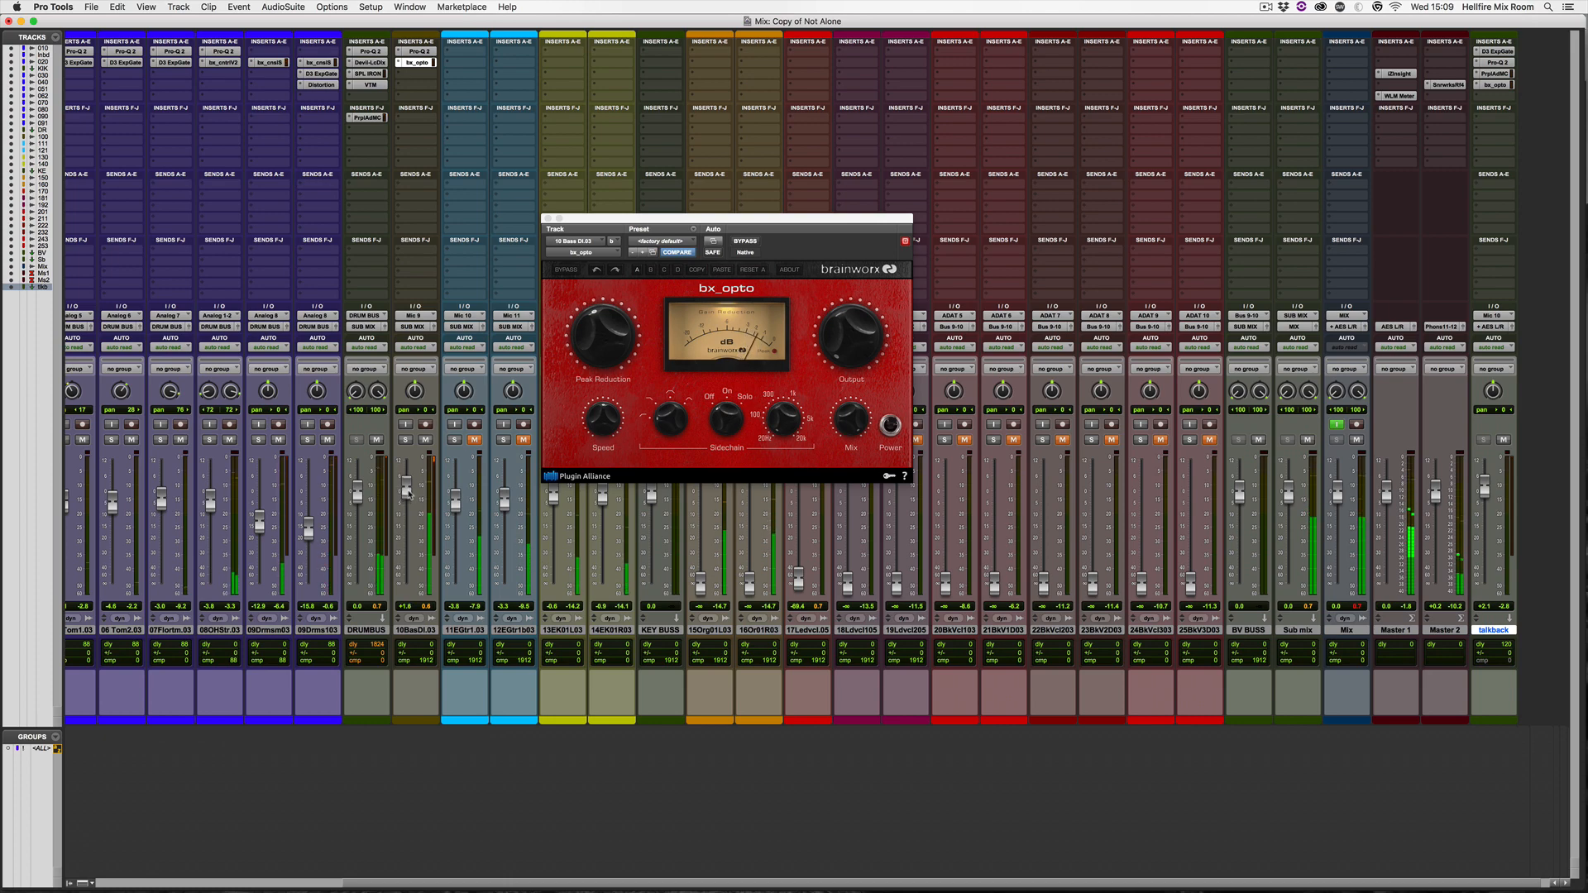
click(547, 219)
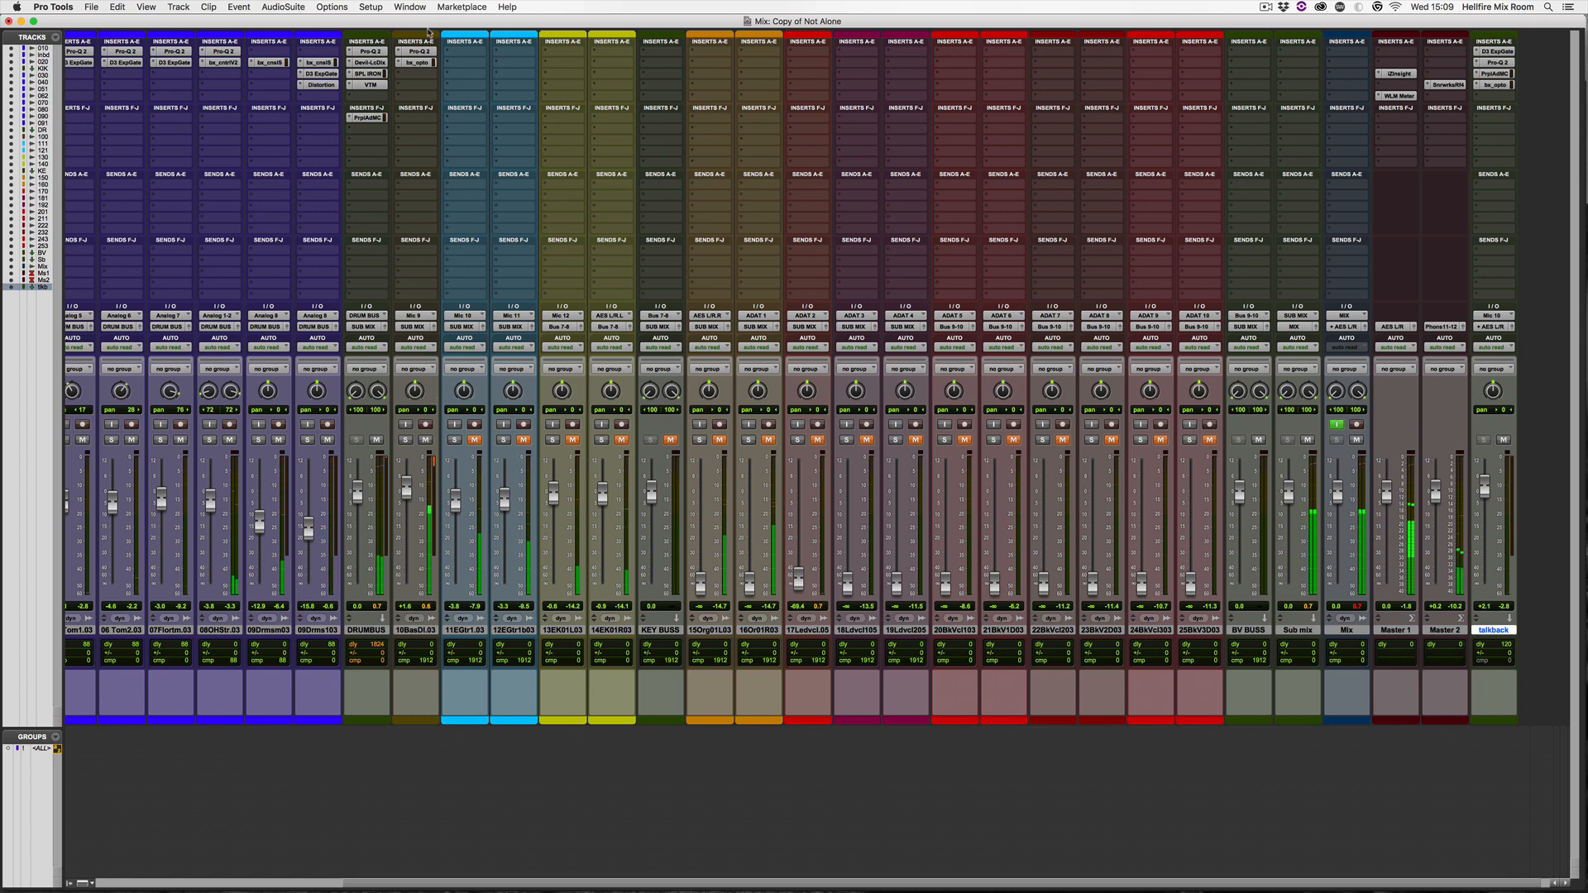
shift+super+click(419, 53)
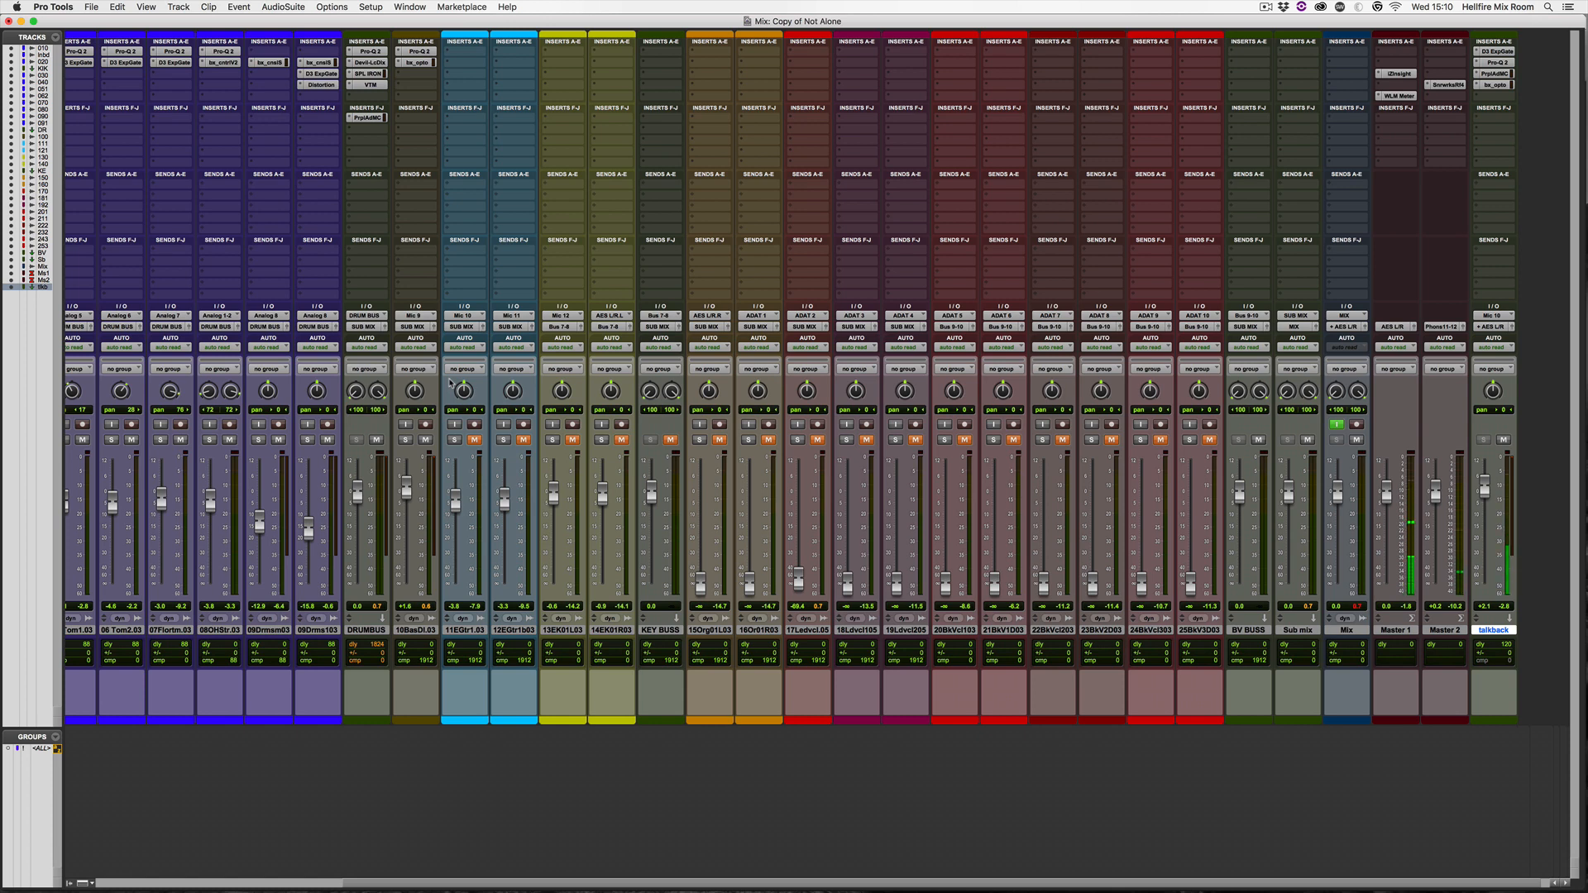
Duplicate the bass DI track with its playlists, automation, inserts, sends and group assignments, placing the copy after it.
click(423, 629)
right_click(423, 629)
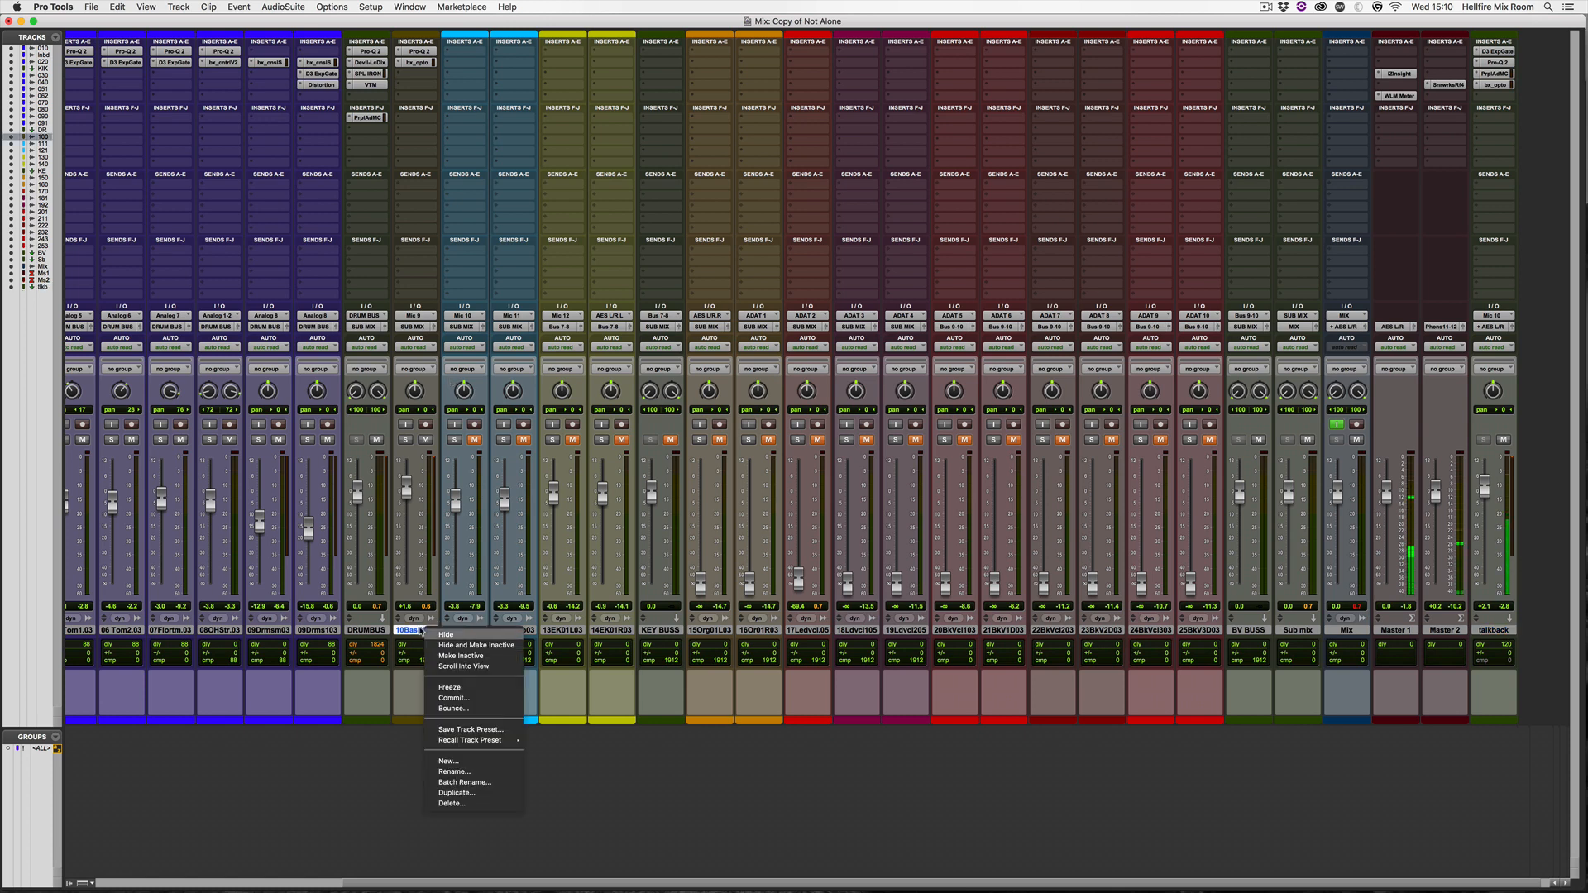
click(488, 793)
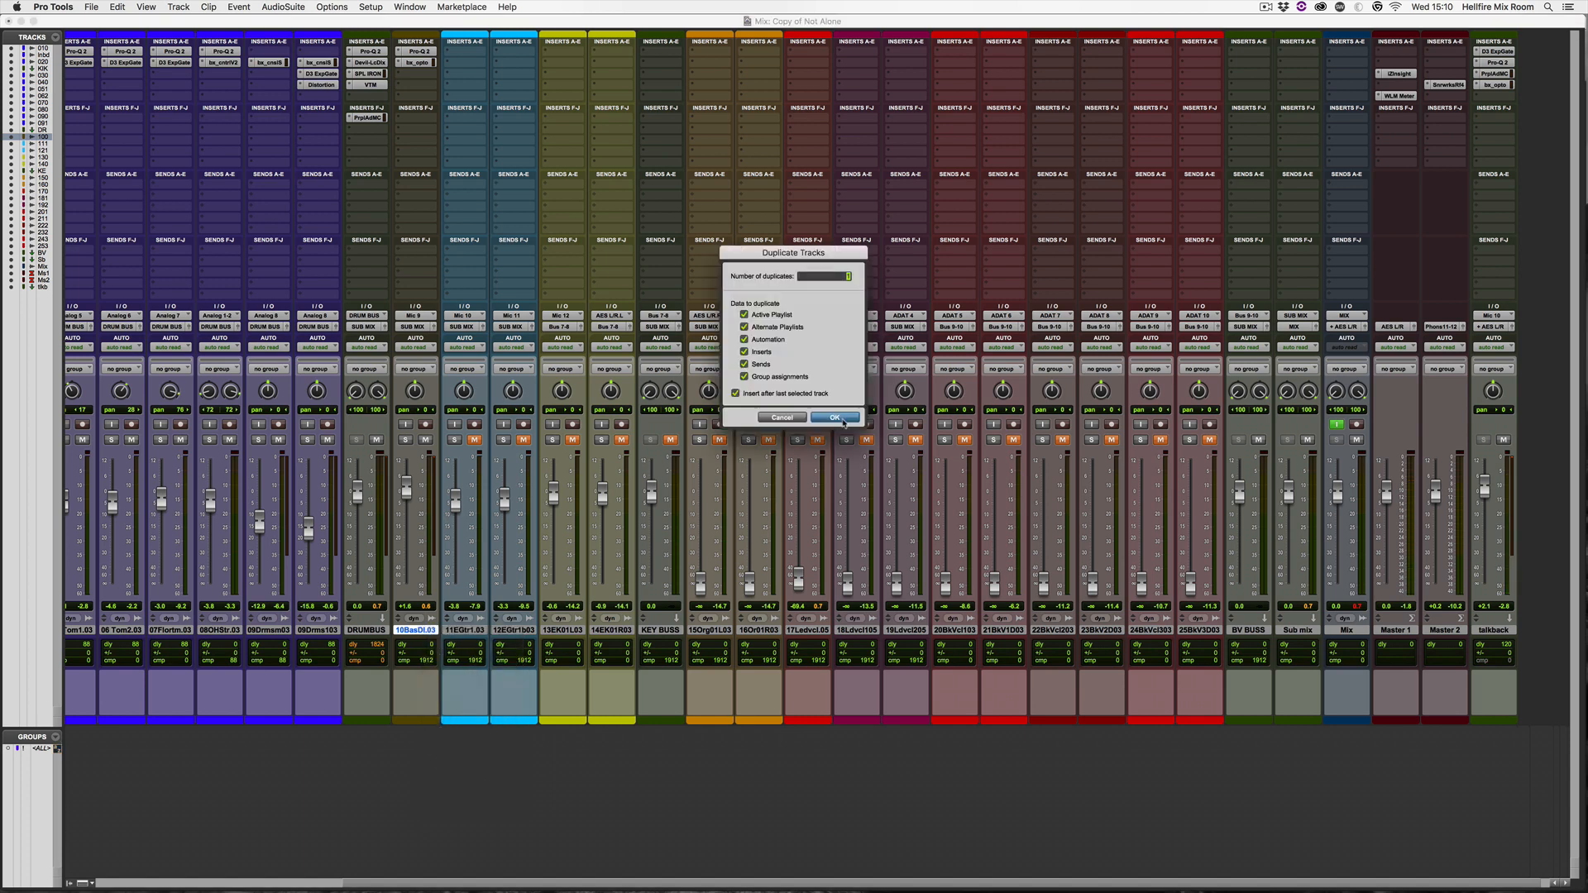
key(Return)
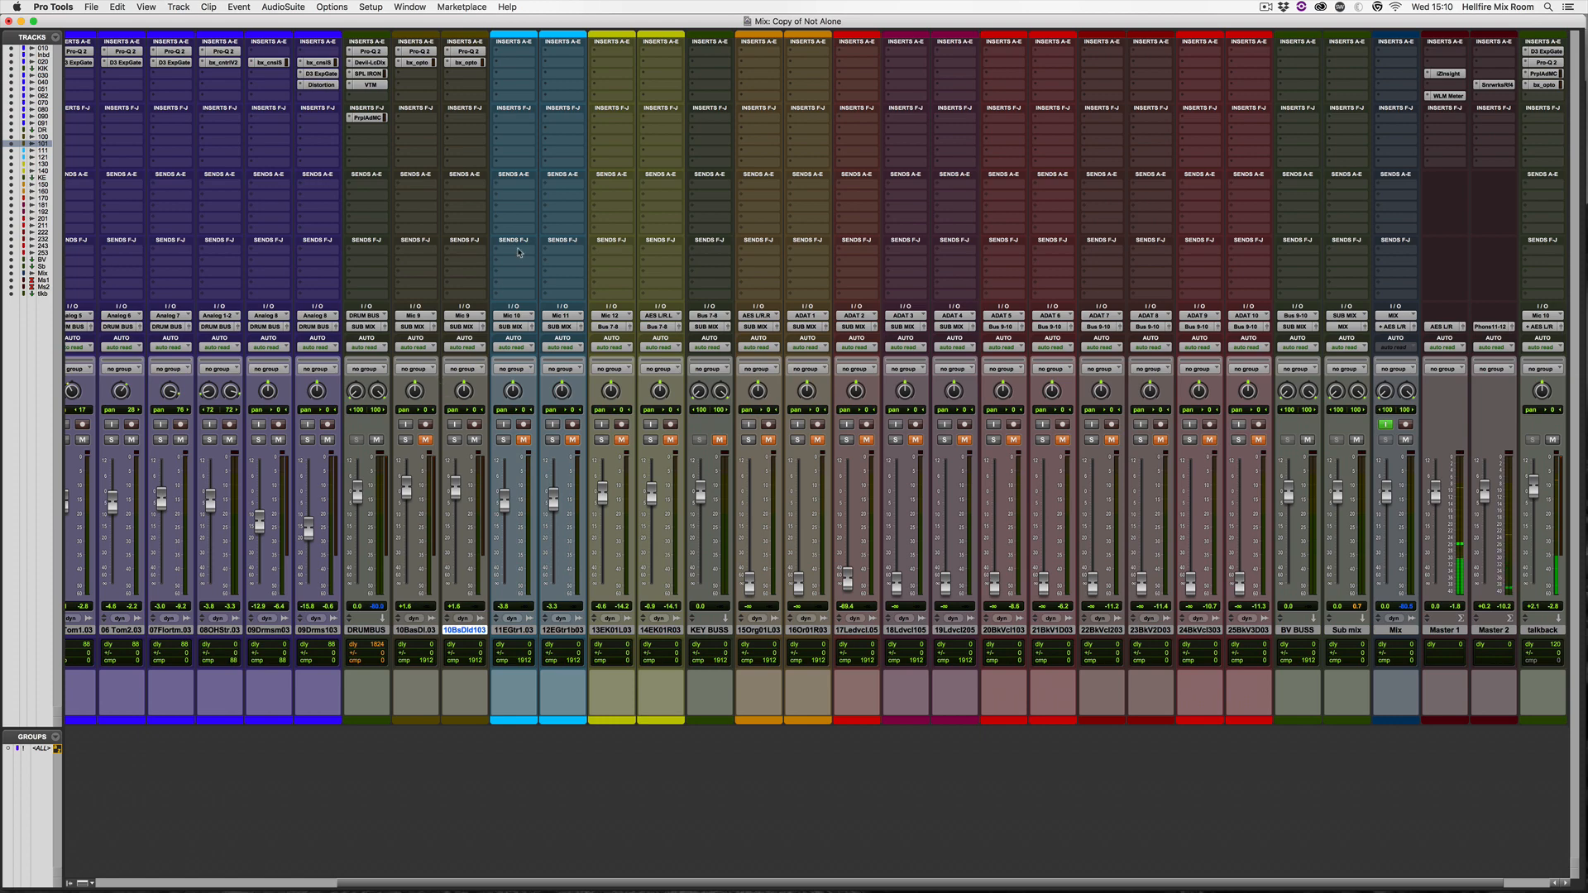
Insert the mono Ampeg B15N amp simulator after the compressor on the duplicated bass track.
click(459, 79)
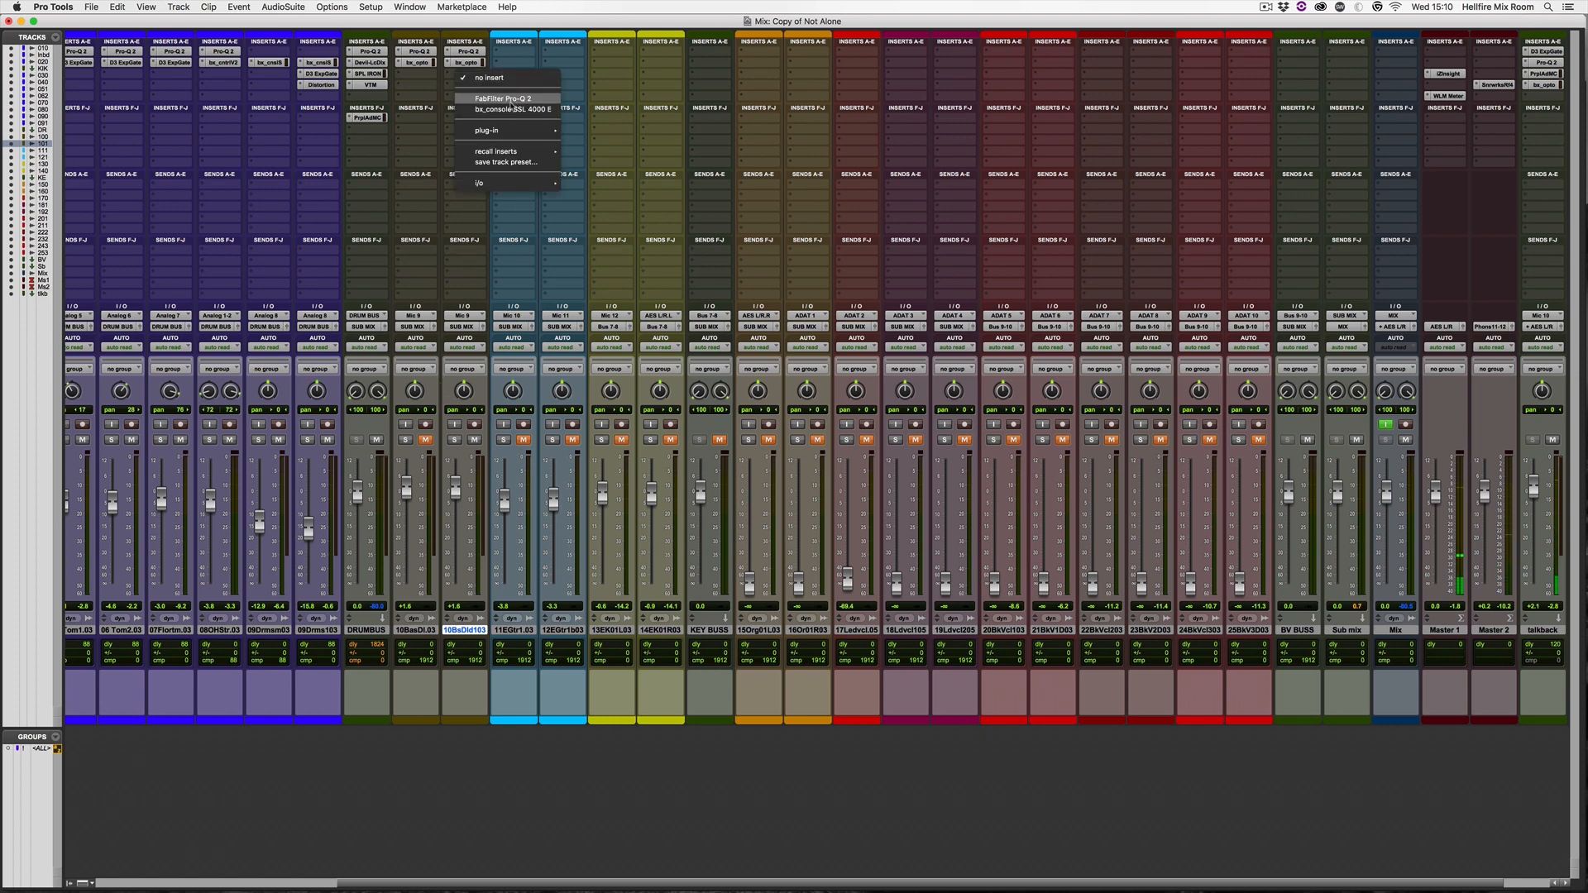
mouse_move(508, 132)
mouse_move(615, 199)
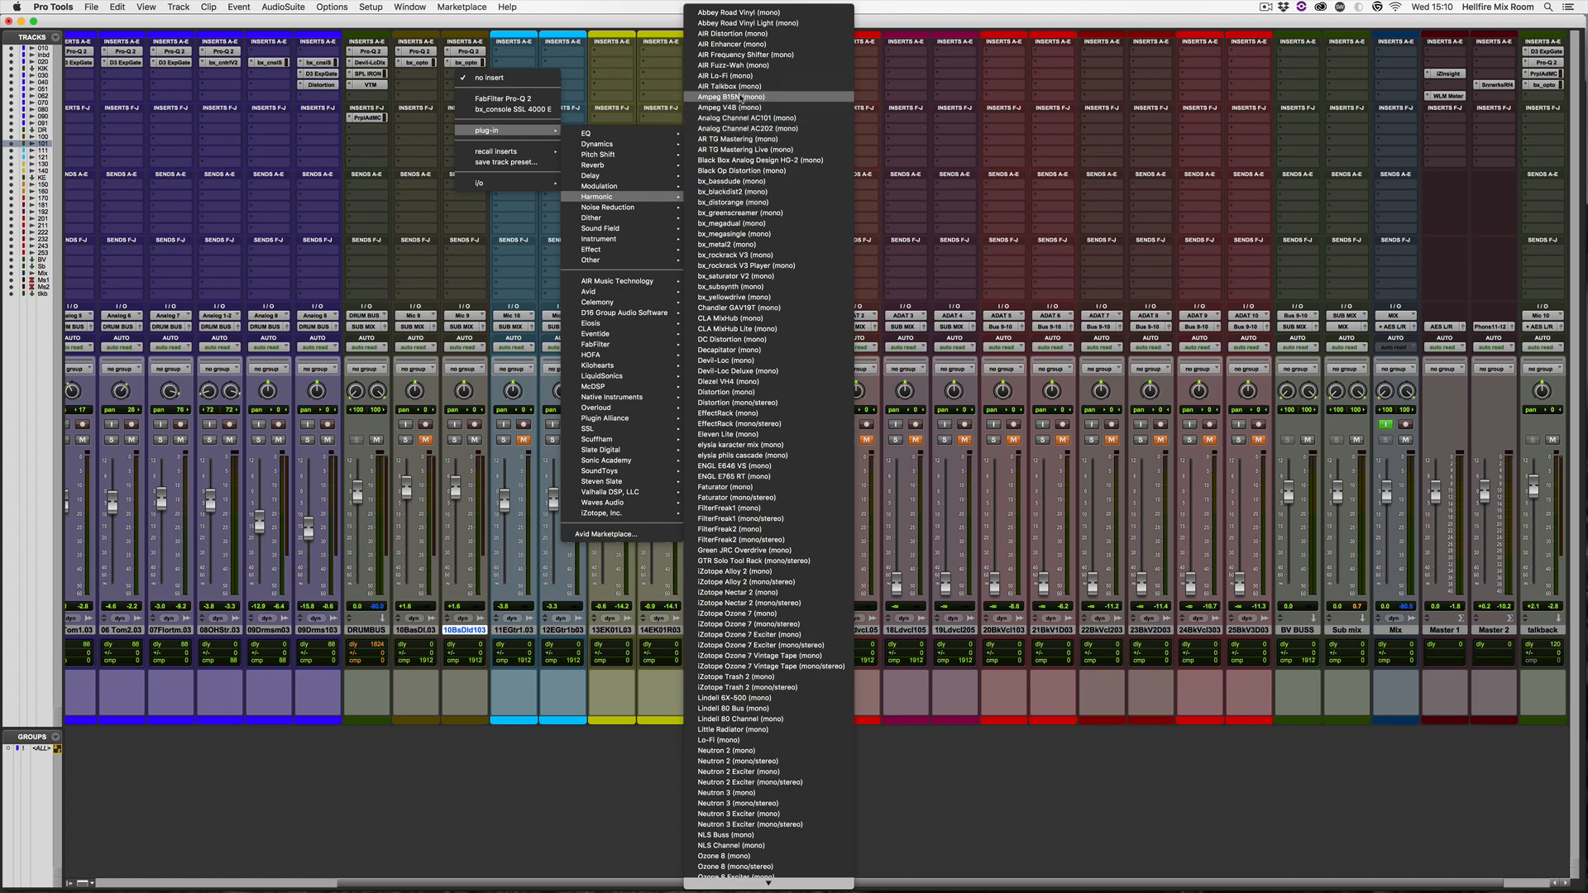
click(742, 98)
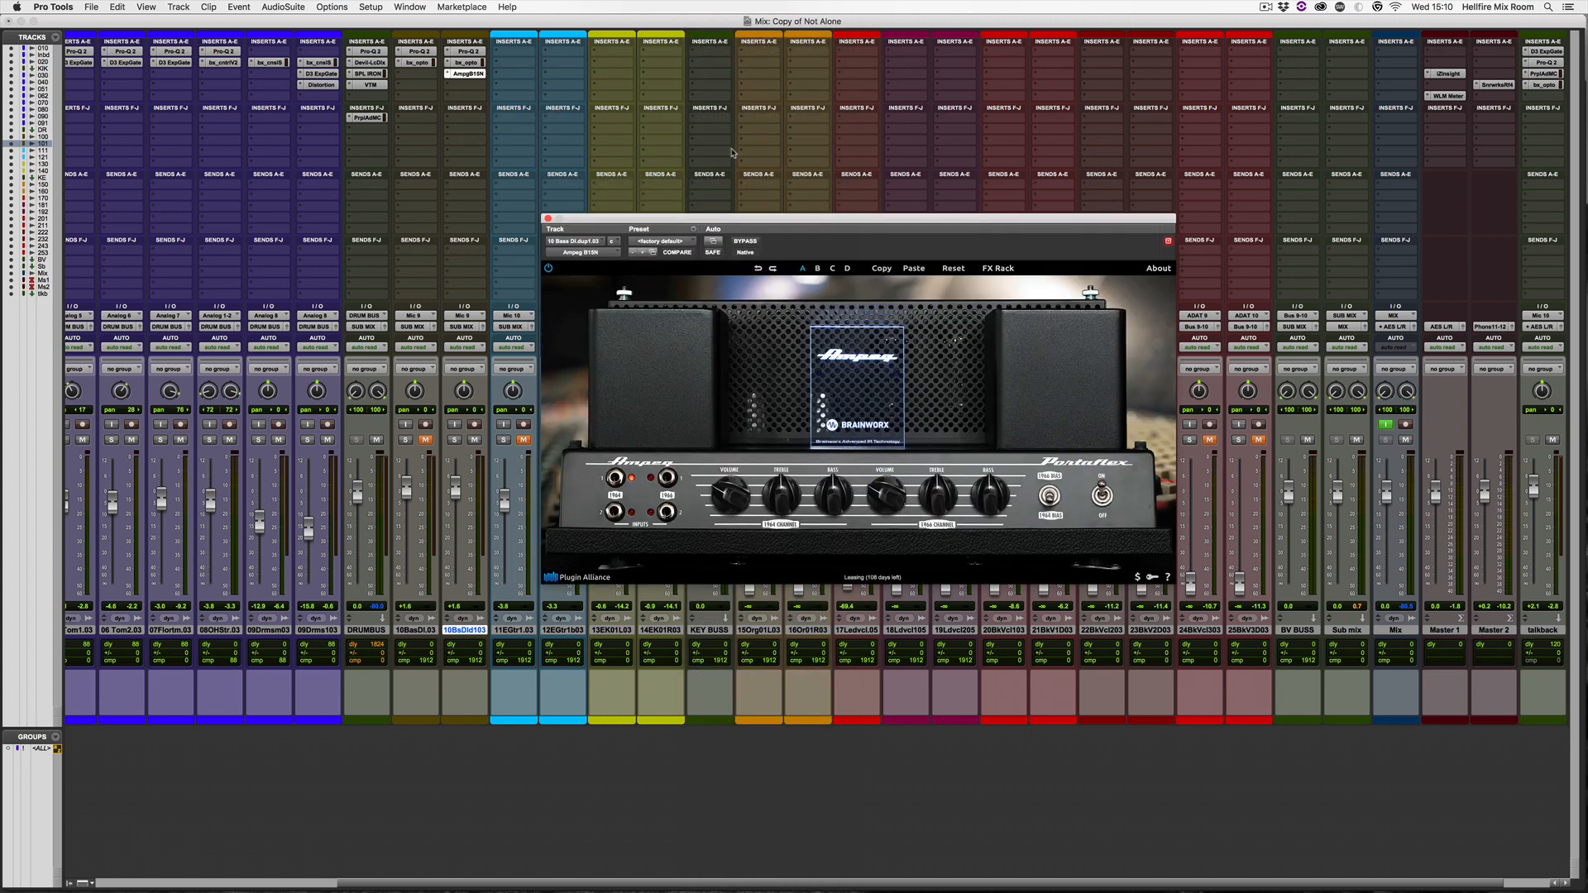
Solo the duplicated bass track, lower its fader slightly, and compare the Ampeg B15N bypassed and active during playback.
drag(718, 220, 650, 169)
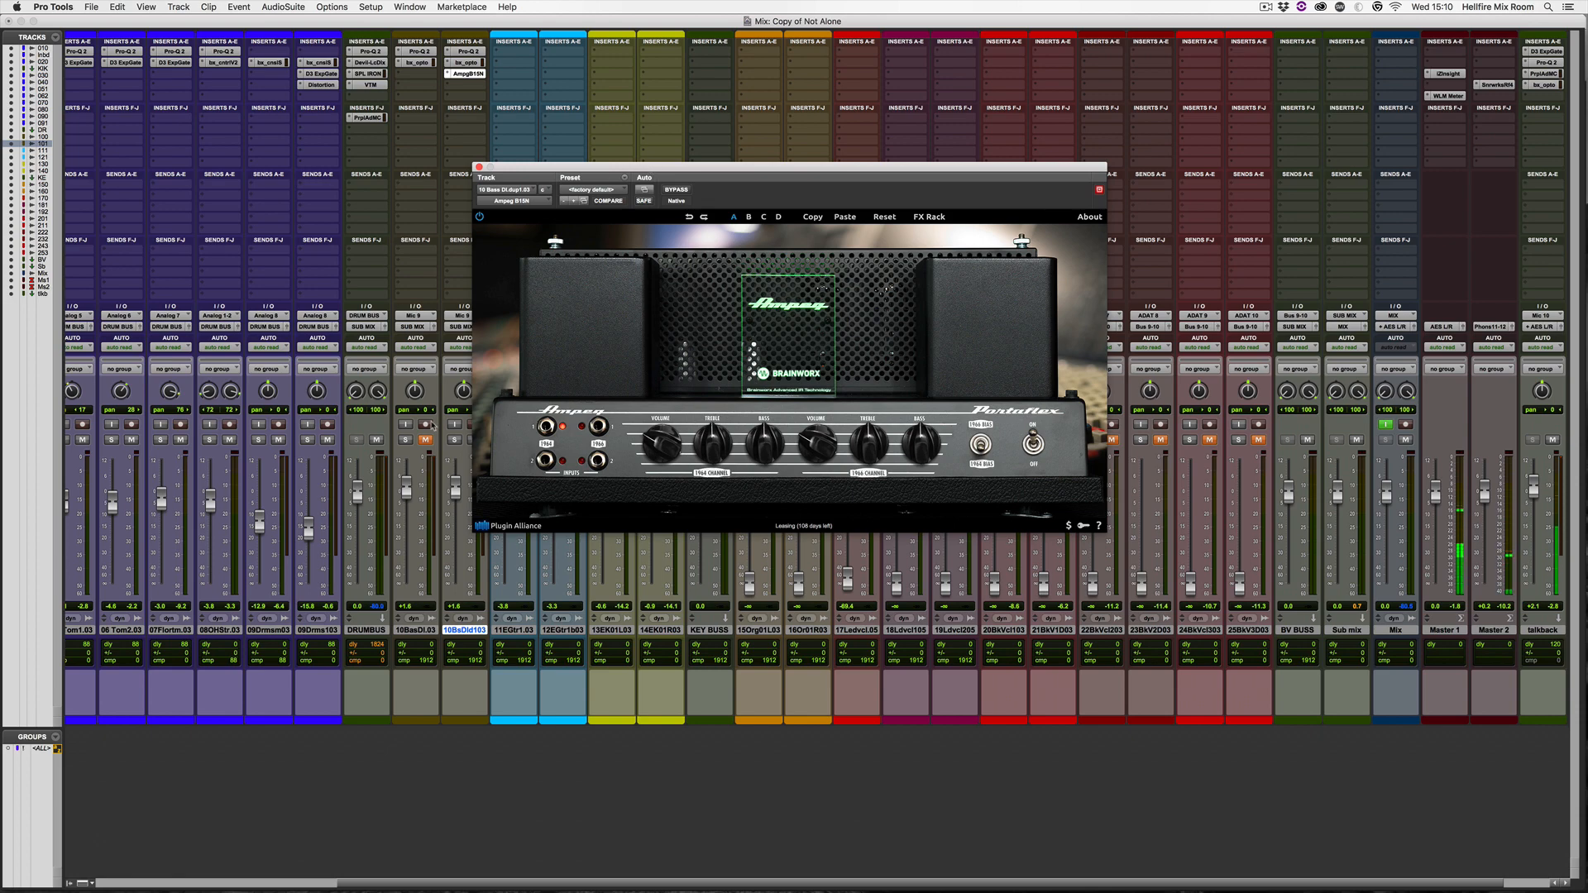
click(454, 439)
drag(455, 488, 454, 496)
click(673, 191)
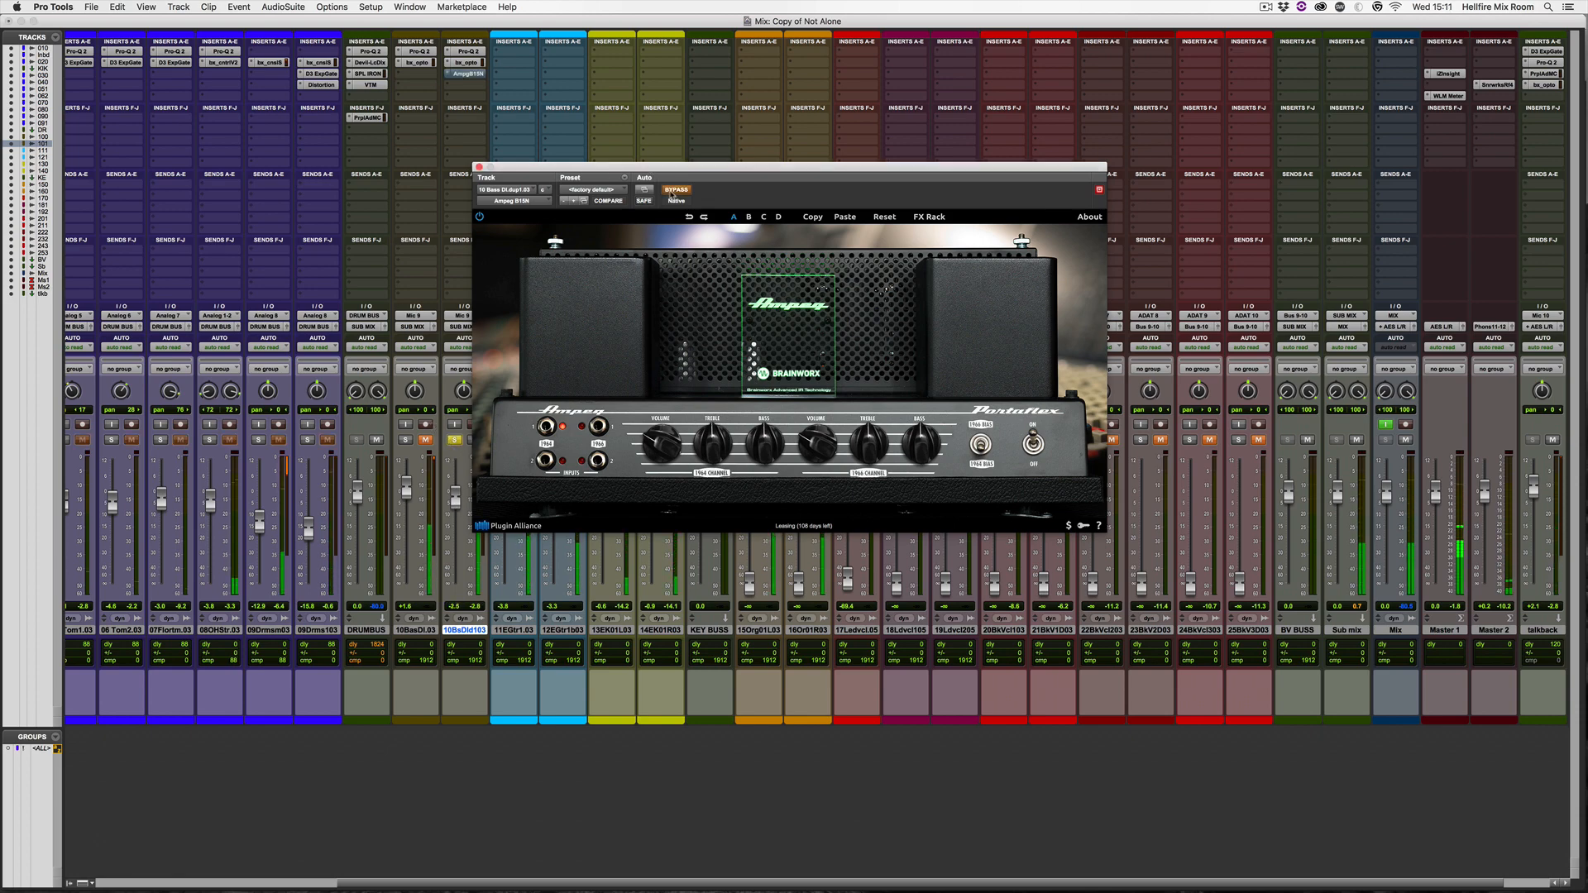
click(674, 191)
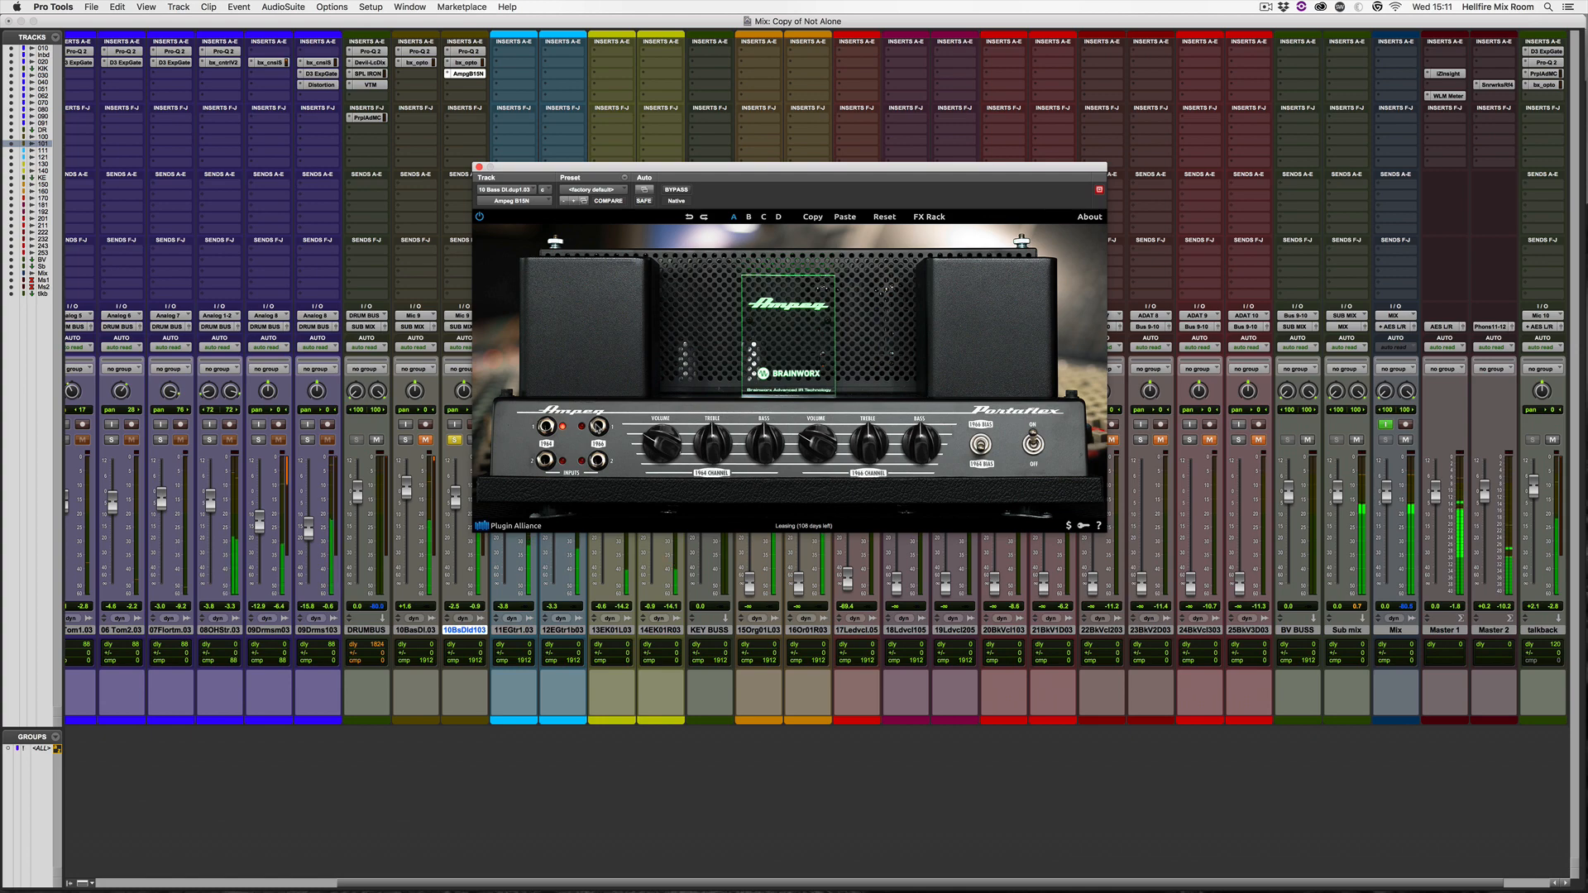
Switch the Ampeg B15N to its other input channel and bias mode, and adjust that channel's bass knob.
click(598, 428)
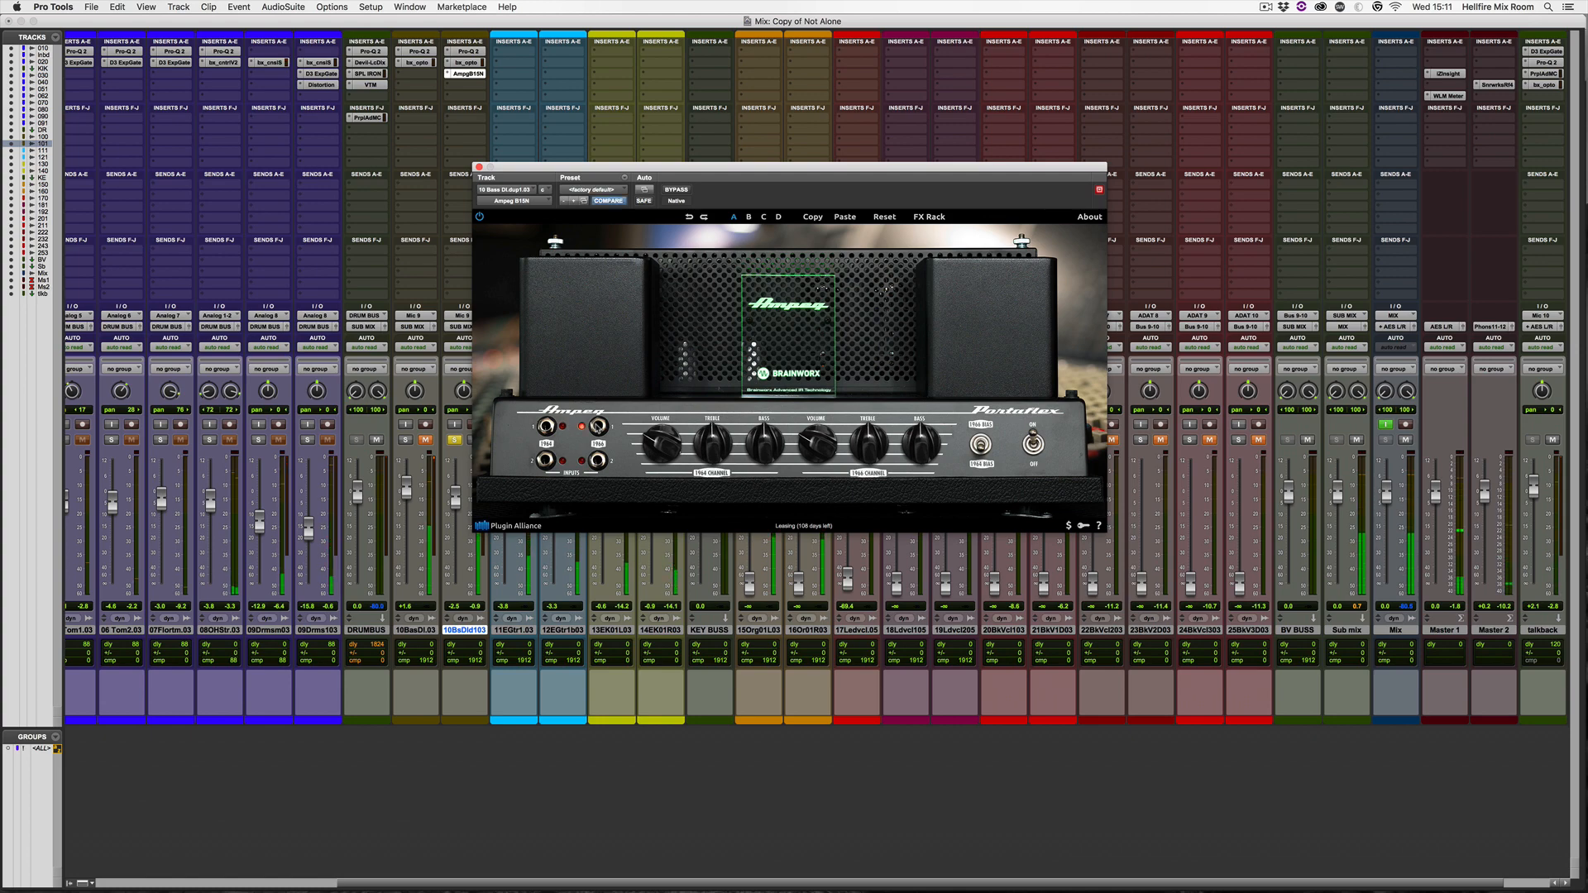
click(980, 444)
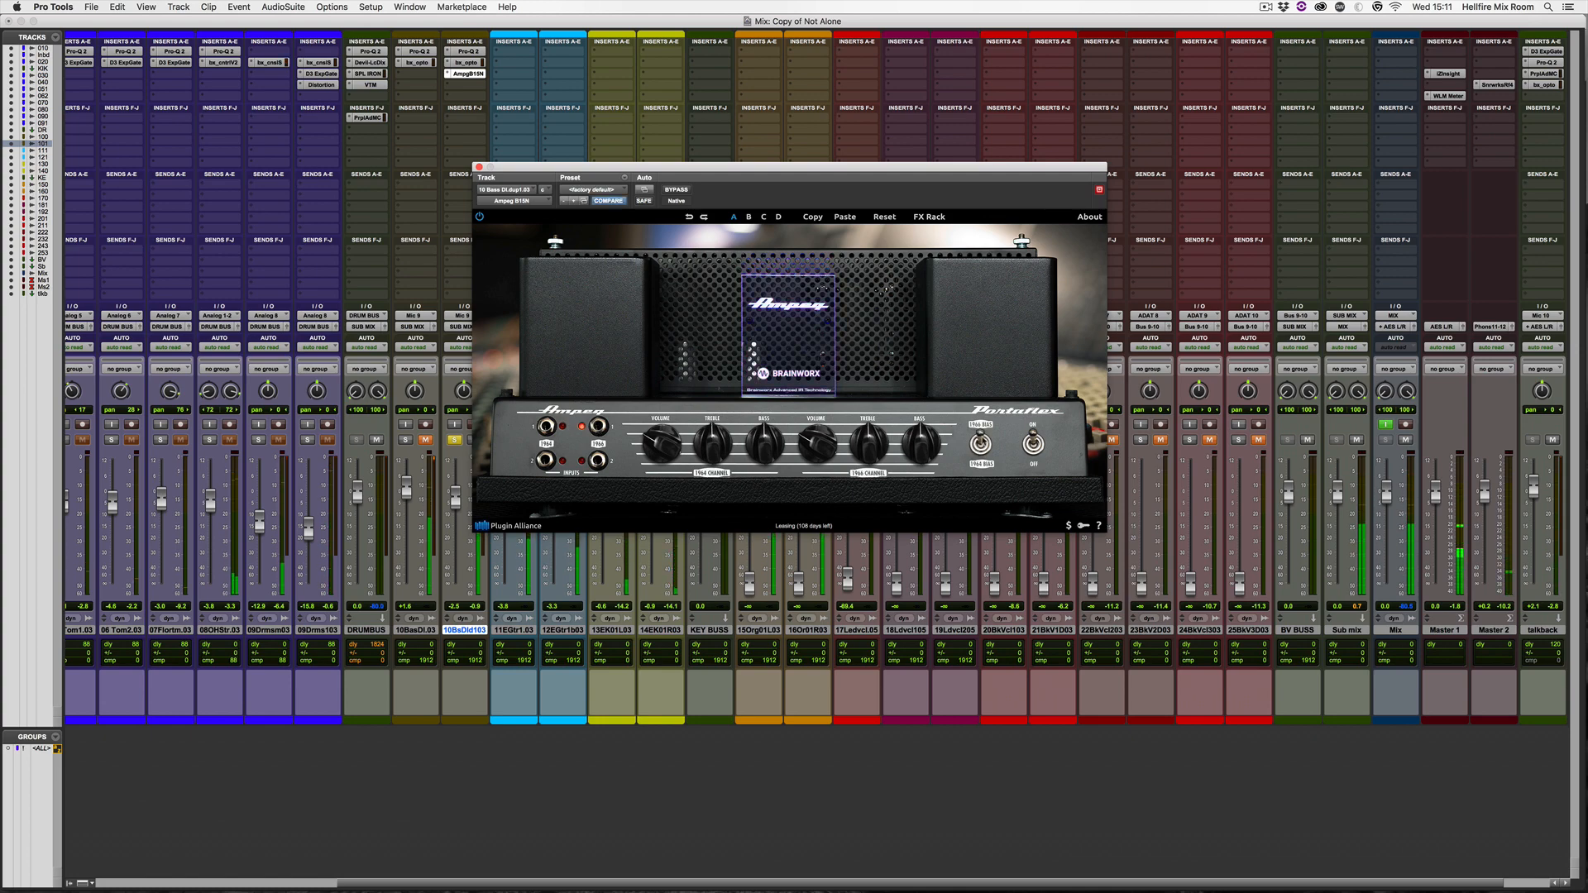
drag(921, 451, 925, 432)
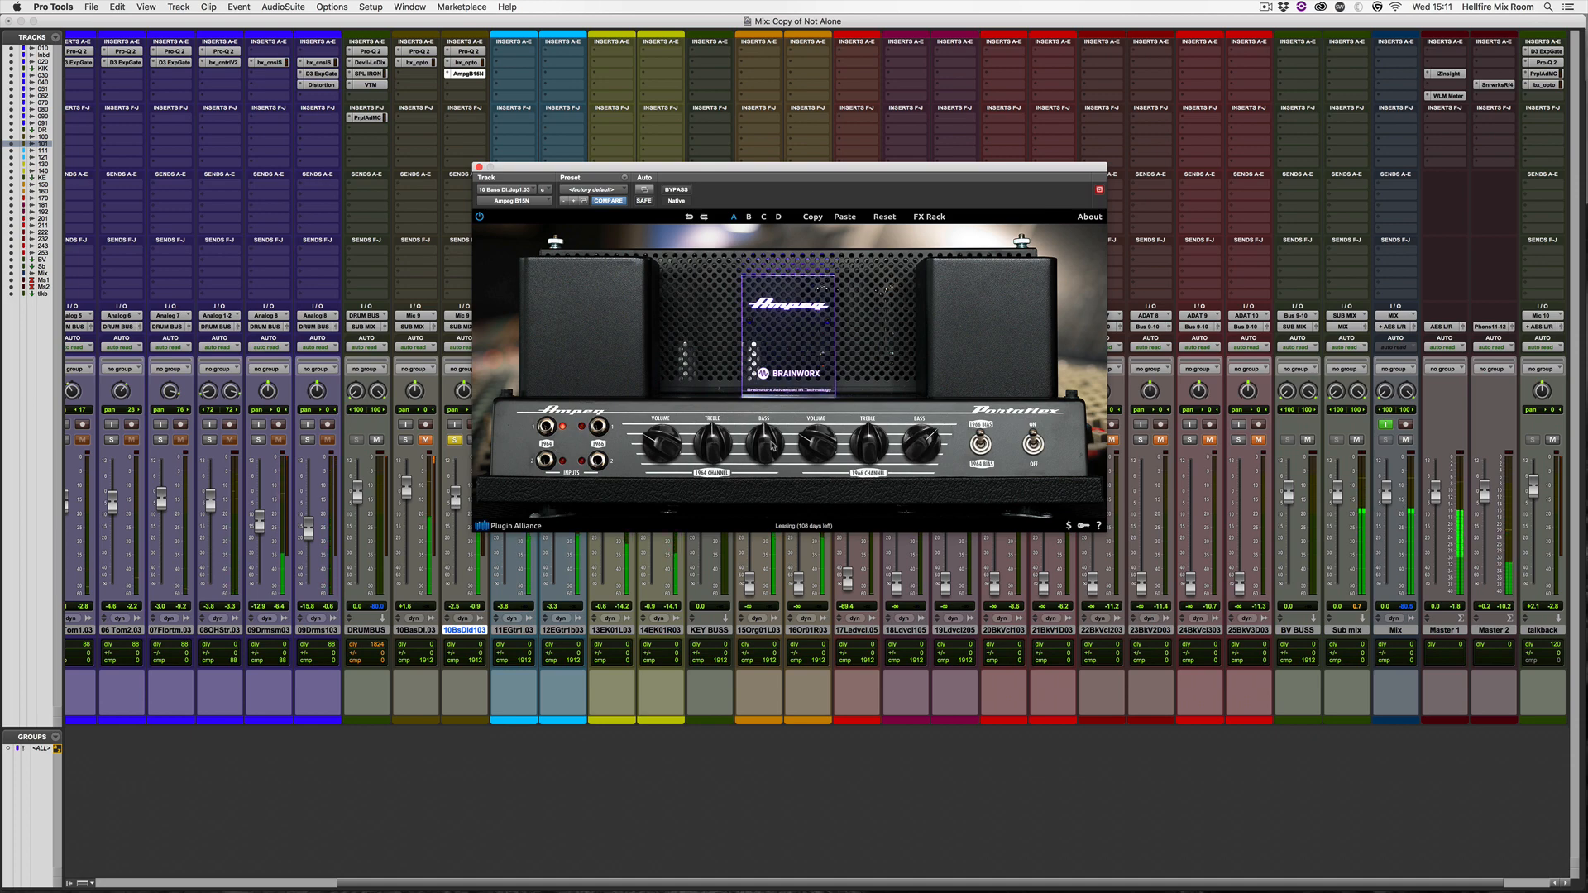
Unsolo the duplicated bass track, change the Ampeg's active input, and raise the track's fader slightly in the full mix.
click(454, 439)
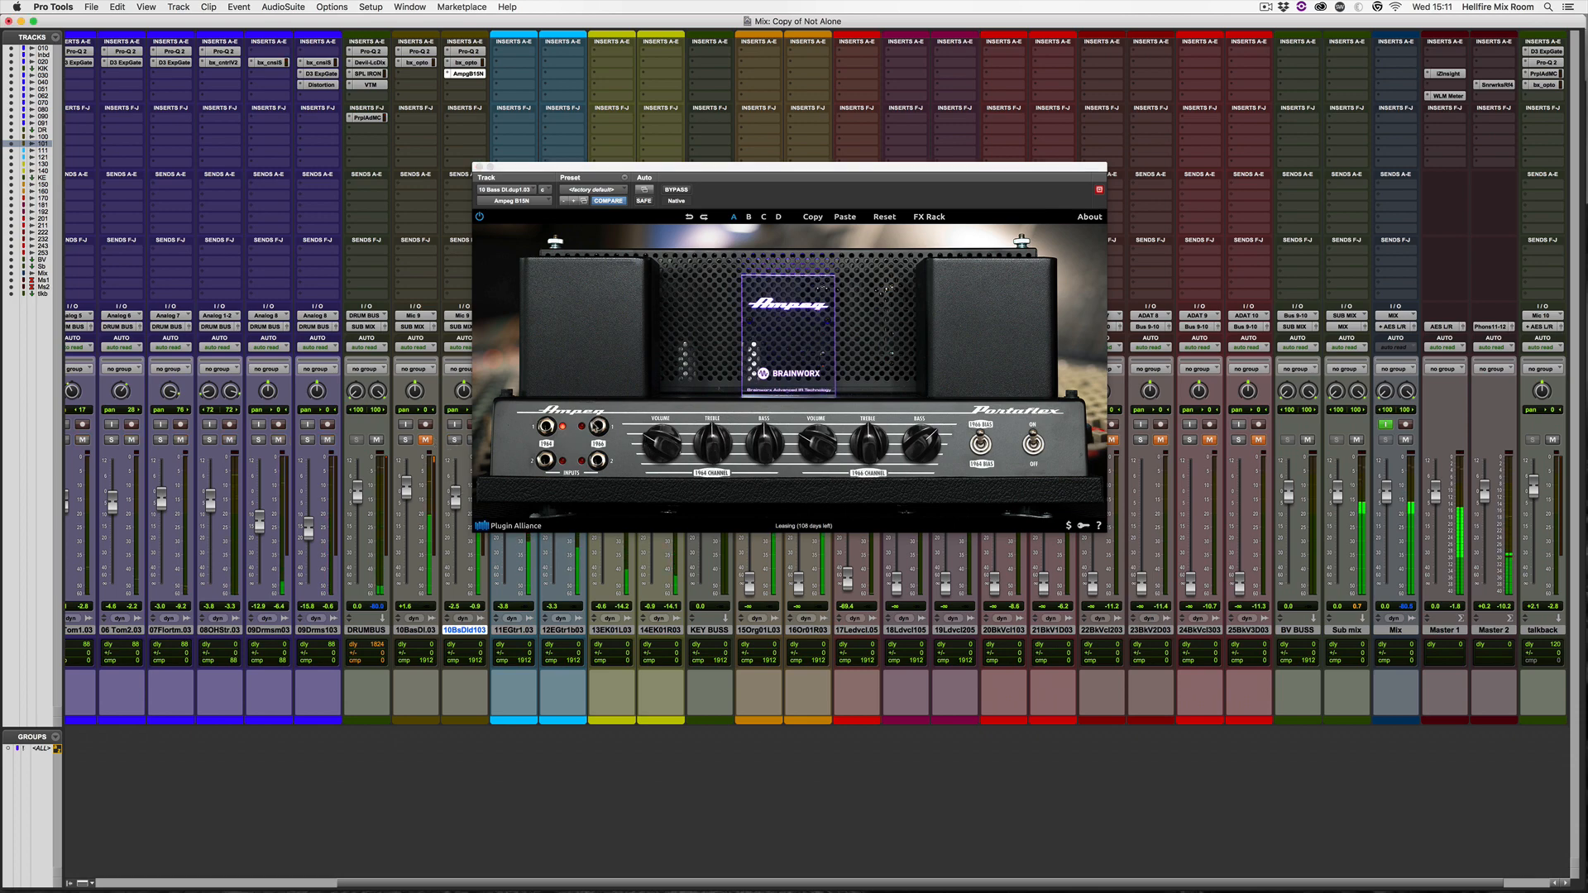
click(581, 425)
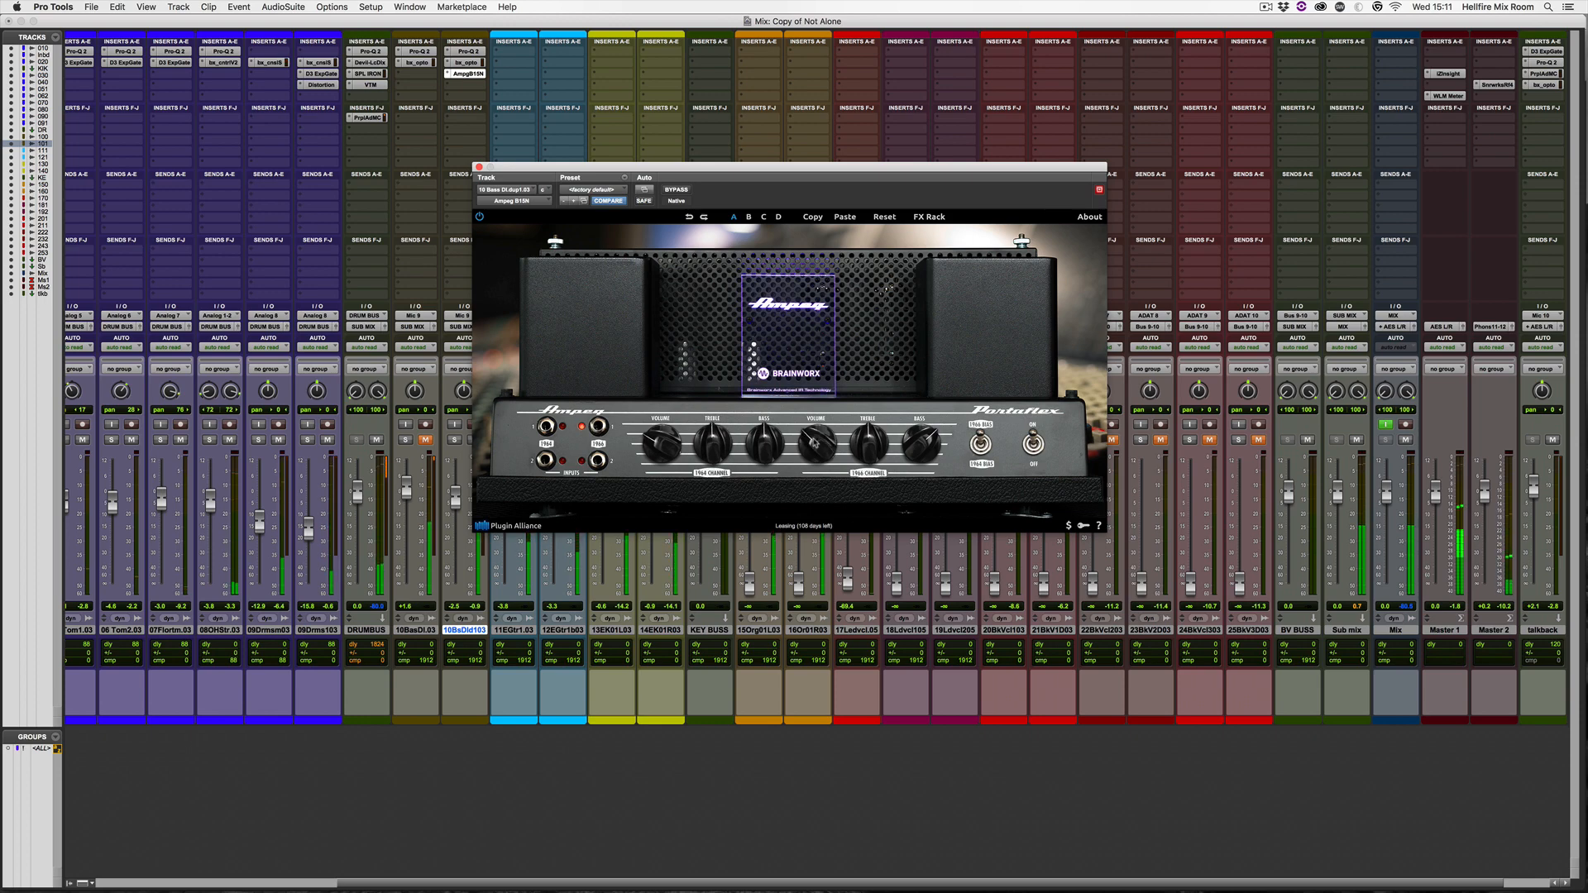
drag(455, 497, 457, 489)
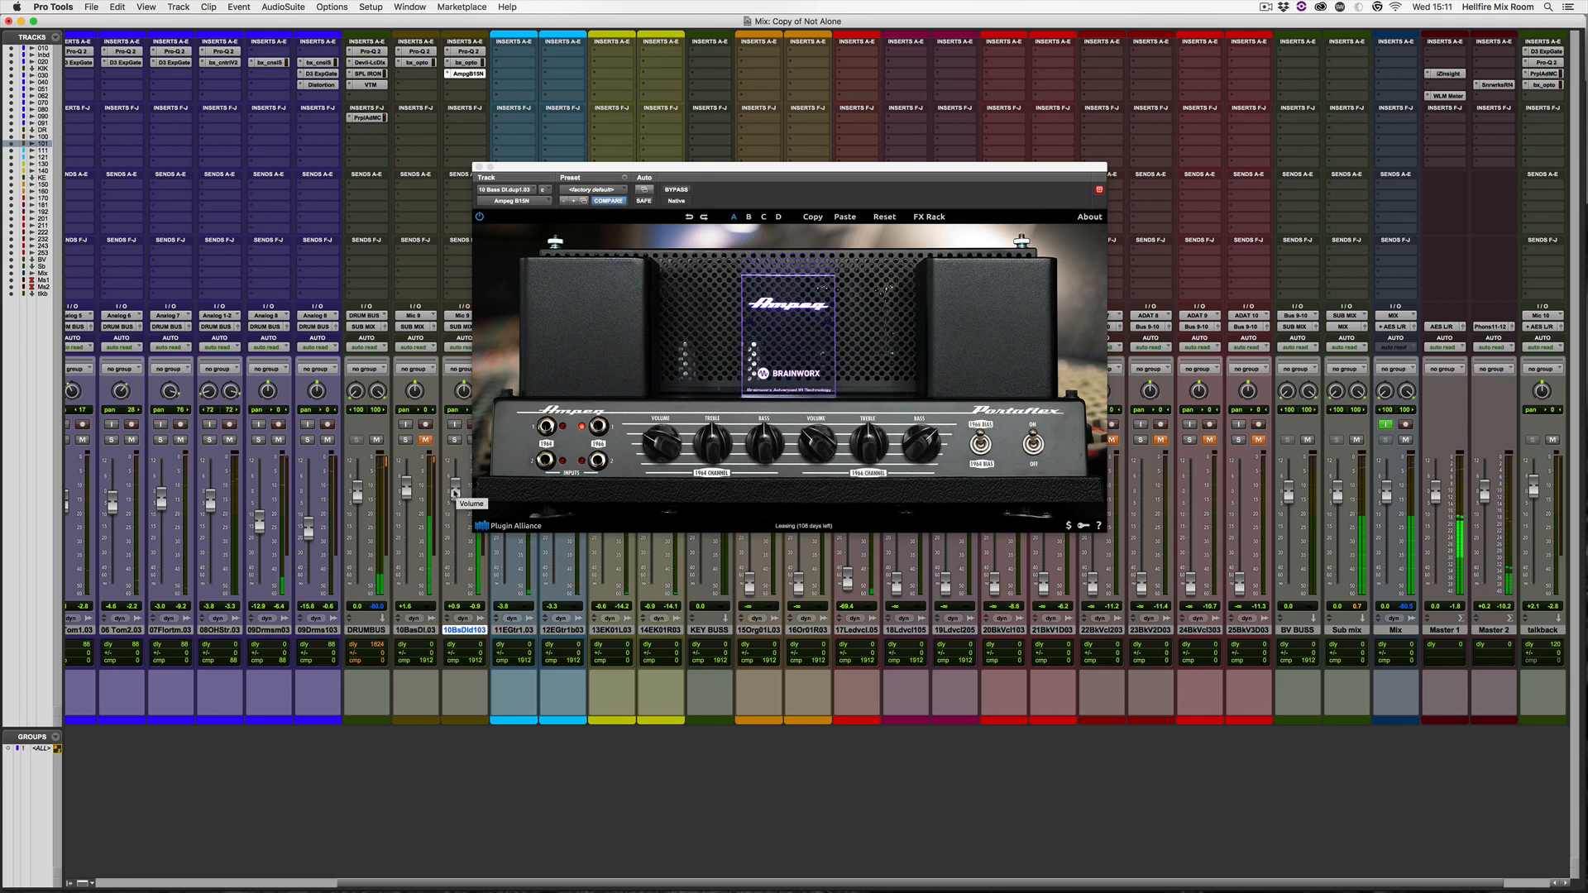
Adjust the input gain in the Ampeg's FX rack and compare the amp bypassed and active, leaving it active.
click(768, 337)
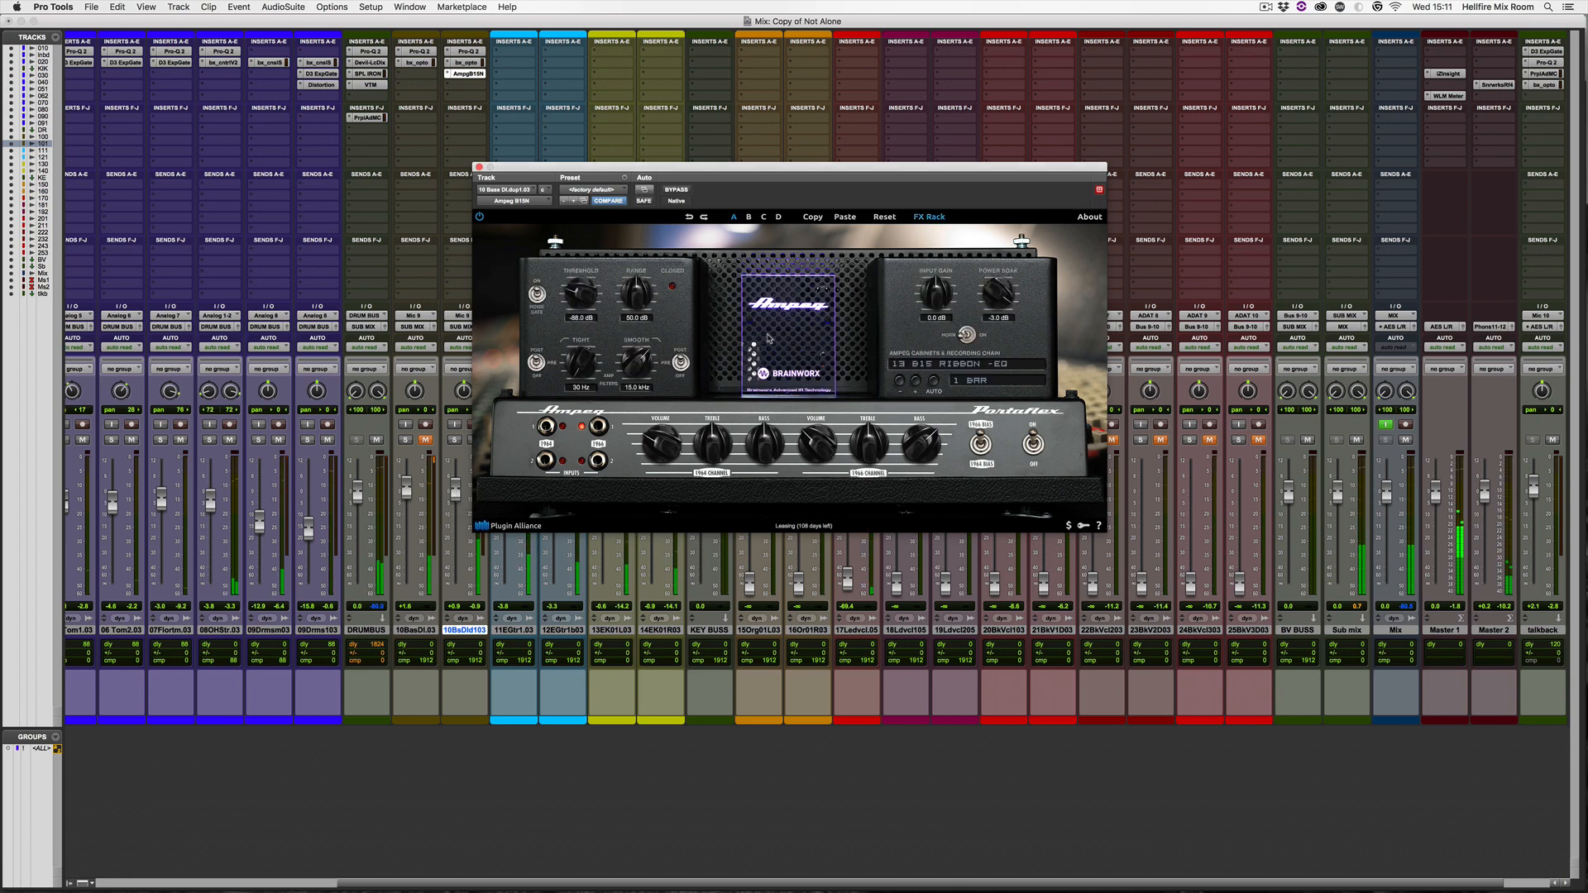
drag(934, 305, 932, 302)
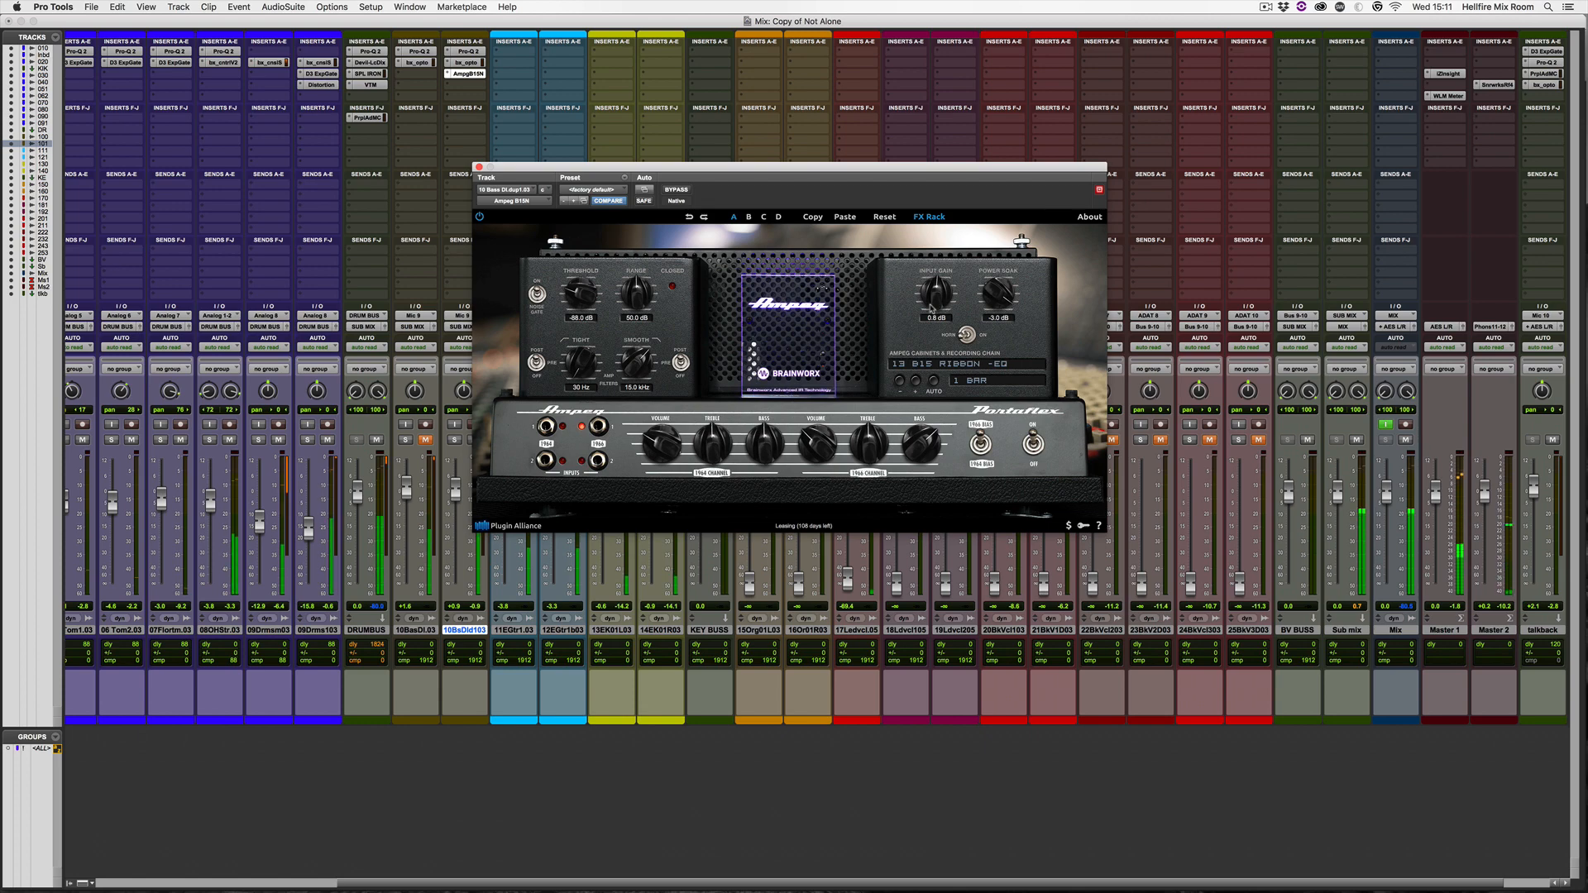
click(681, 192)
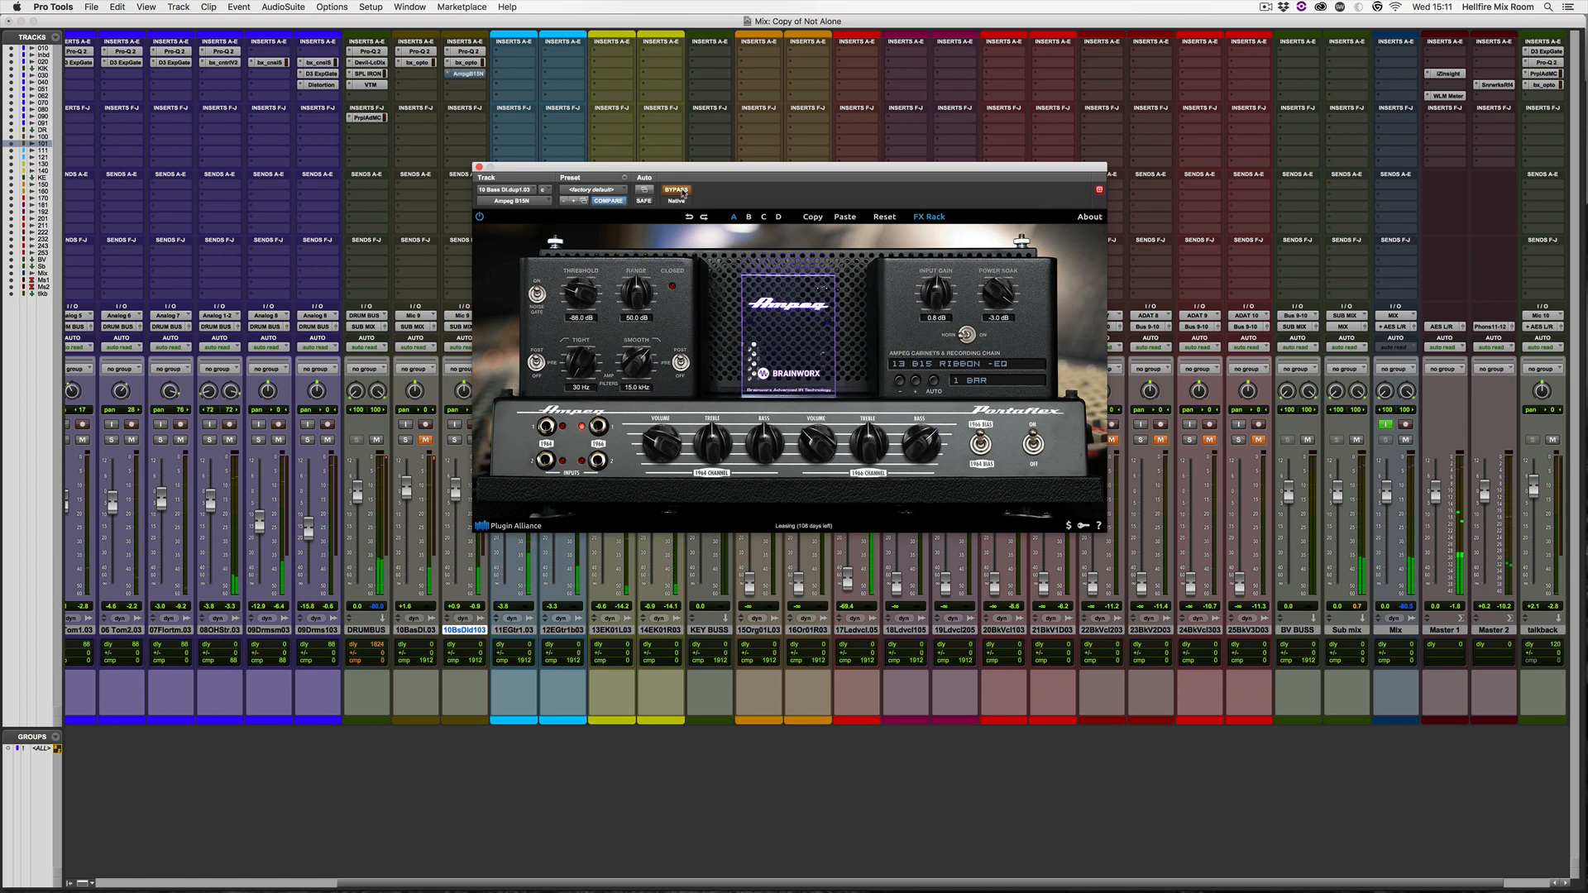
click(681, 192)
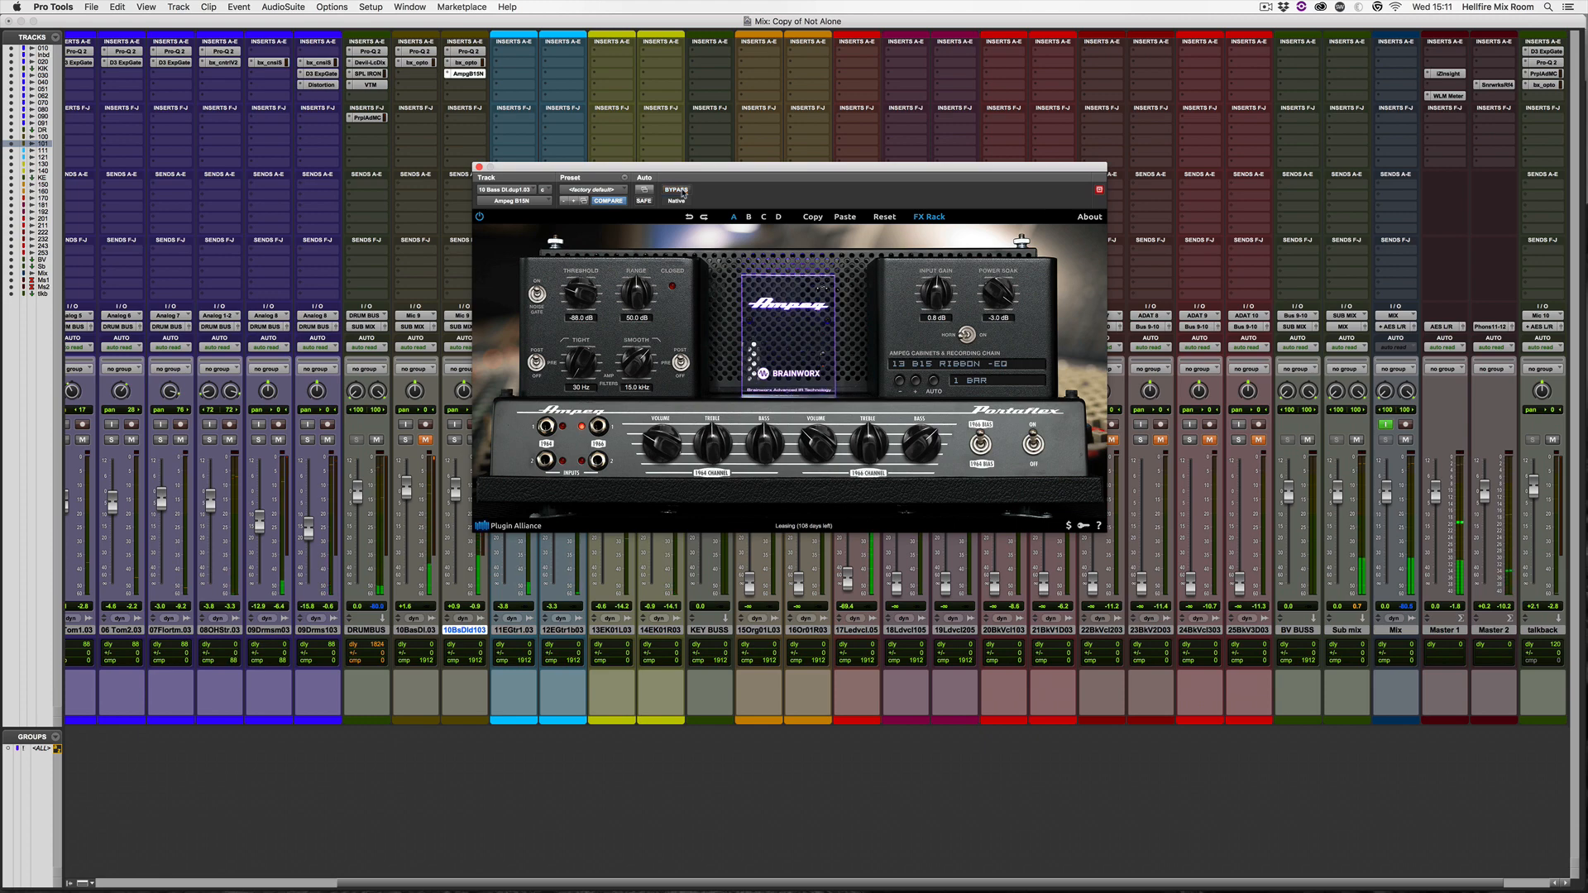
Close the Ampeg window and set the duplicated bass track's fader to -0.1 dB.
click(478, 167)
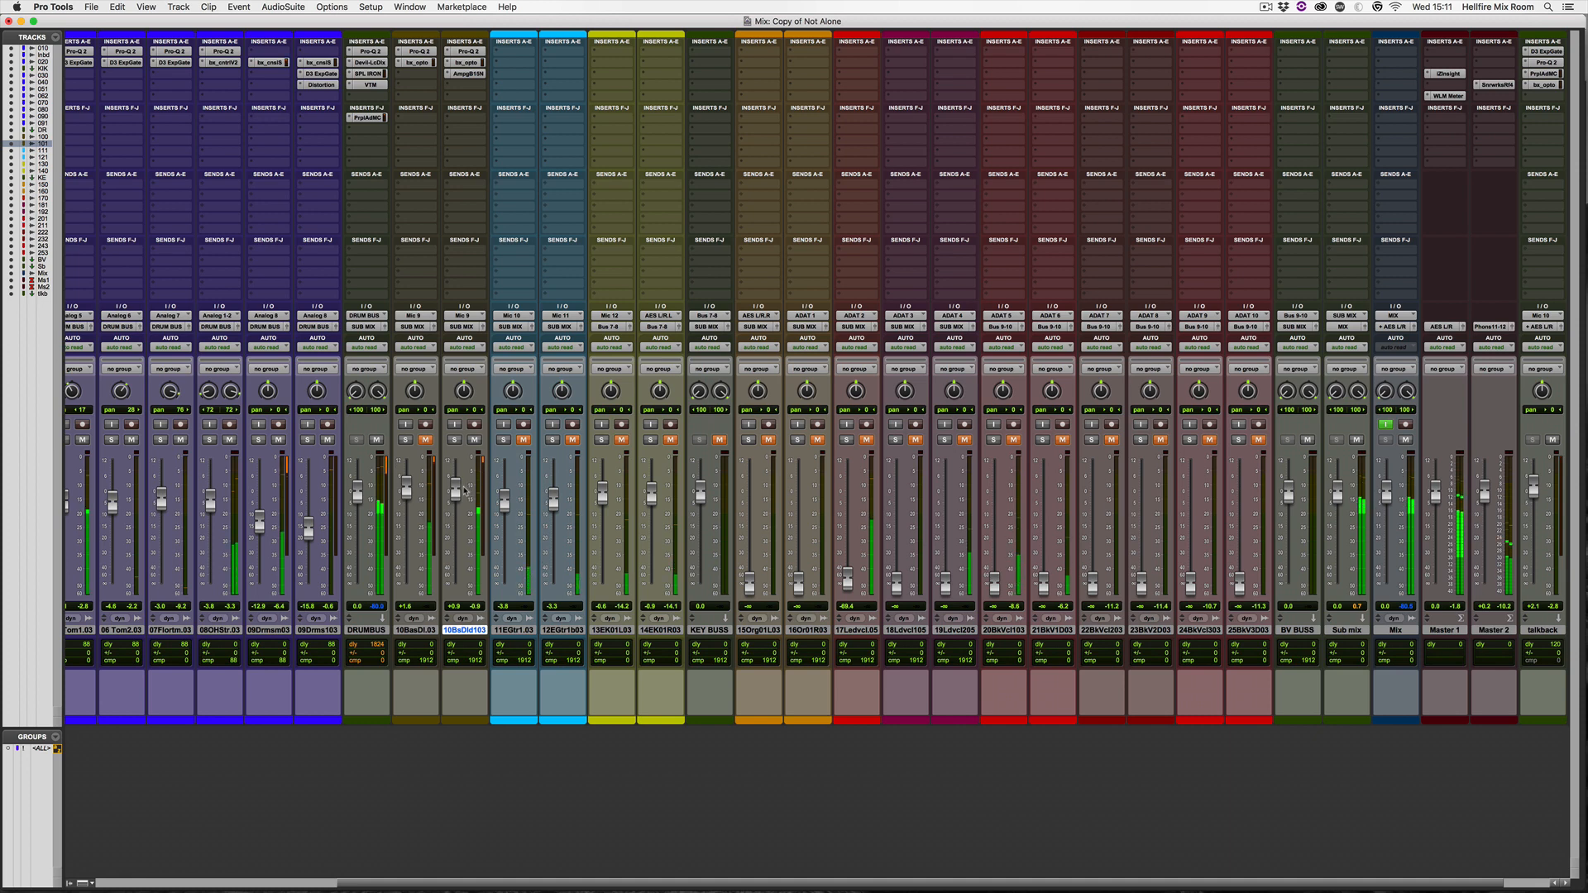
drag(455, 490, 456, 496)
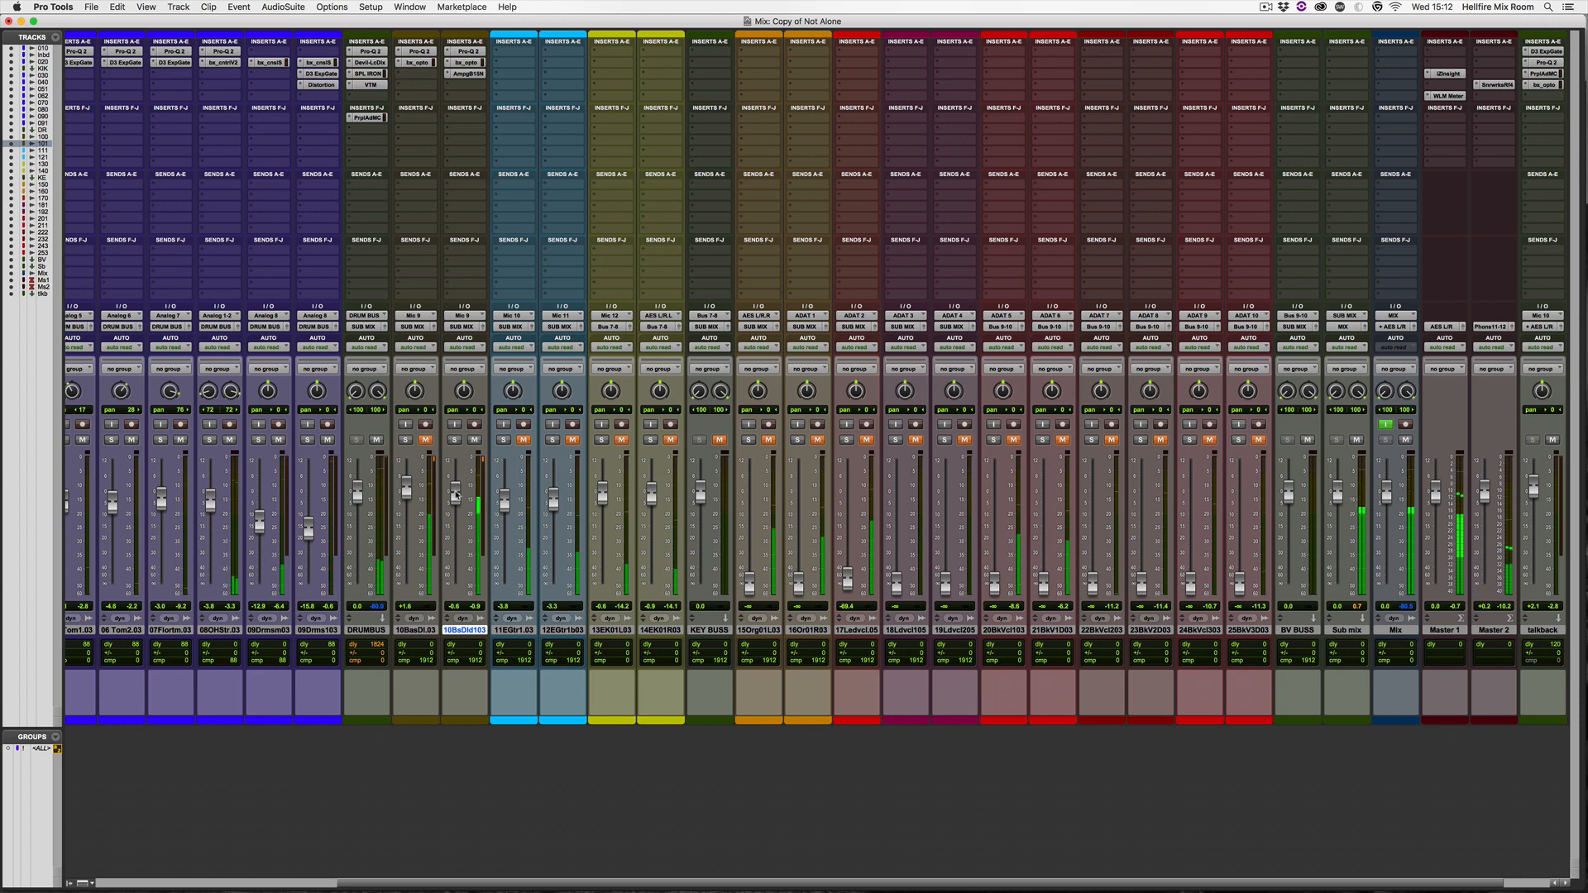
drag(456, 495, 456, 494)
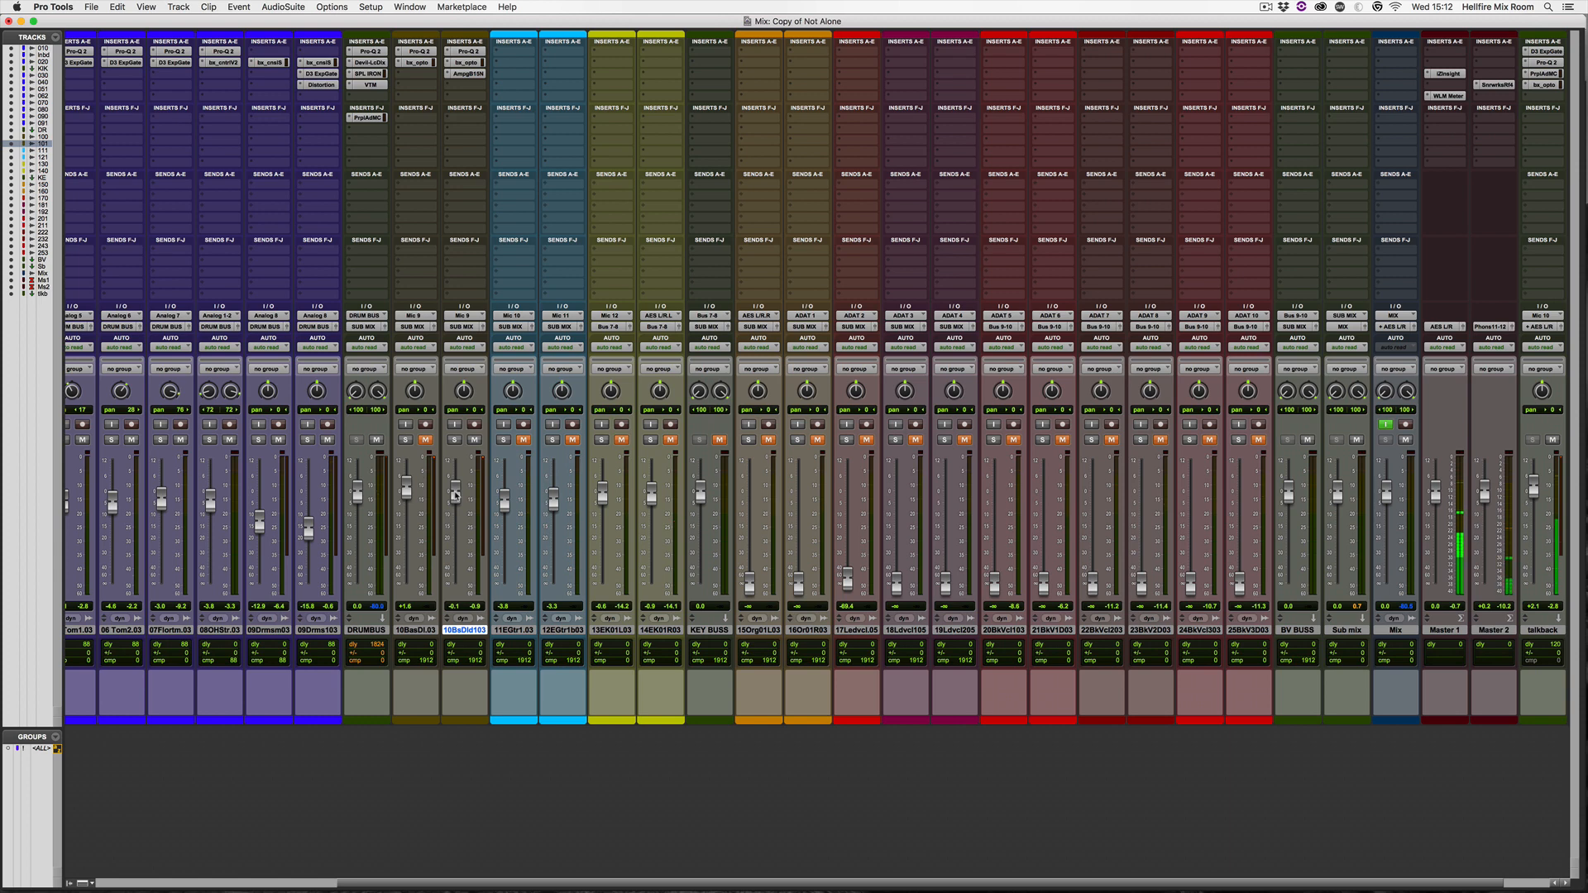
Insert the mono Lindell 354E multiband compressor after the Ampeg on the duplicated bass track.
click(465, 87)
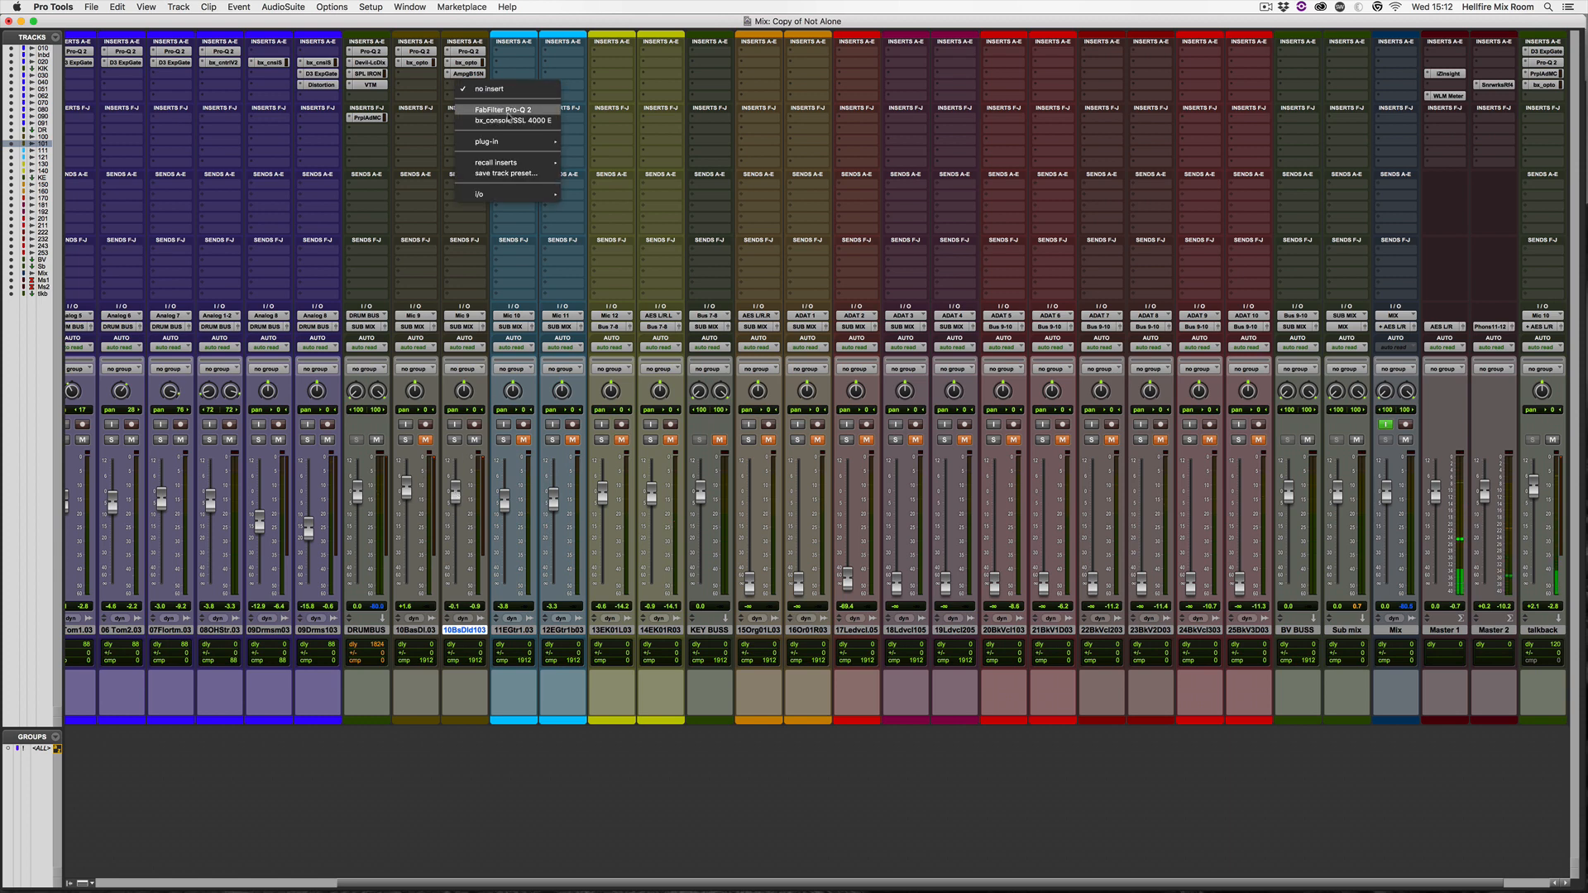
mouse_move(529, 141)
mouse_move(629, 157)
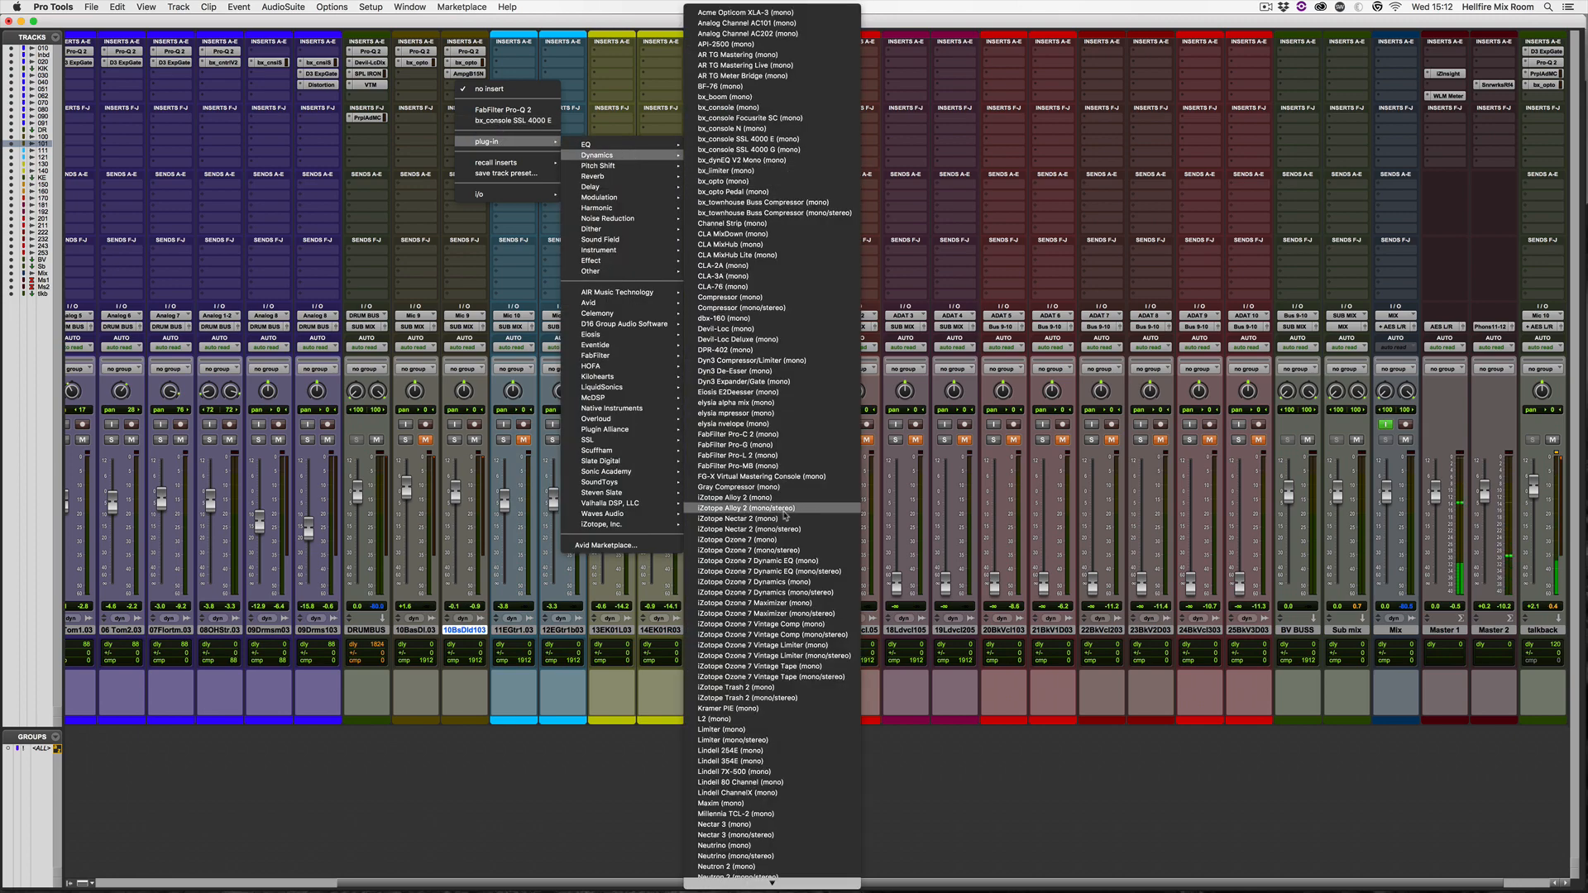
click(749, 761)
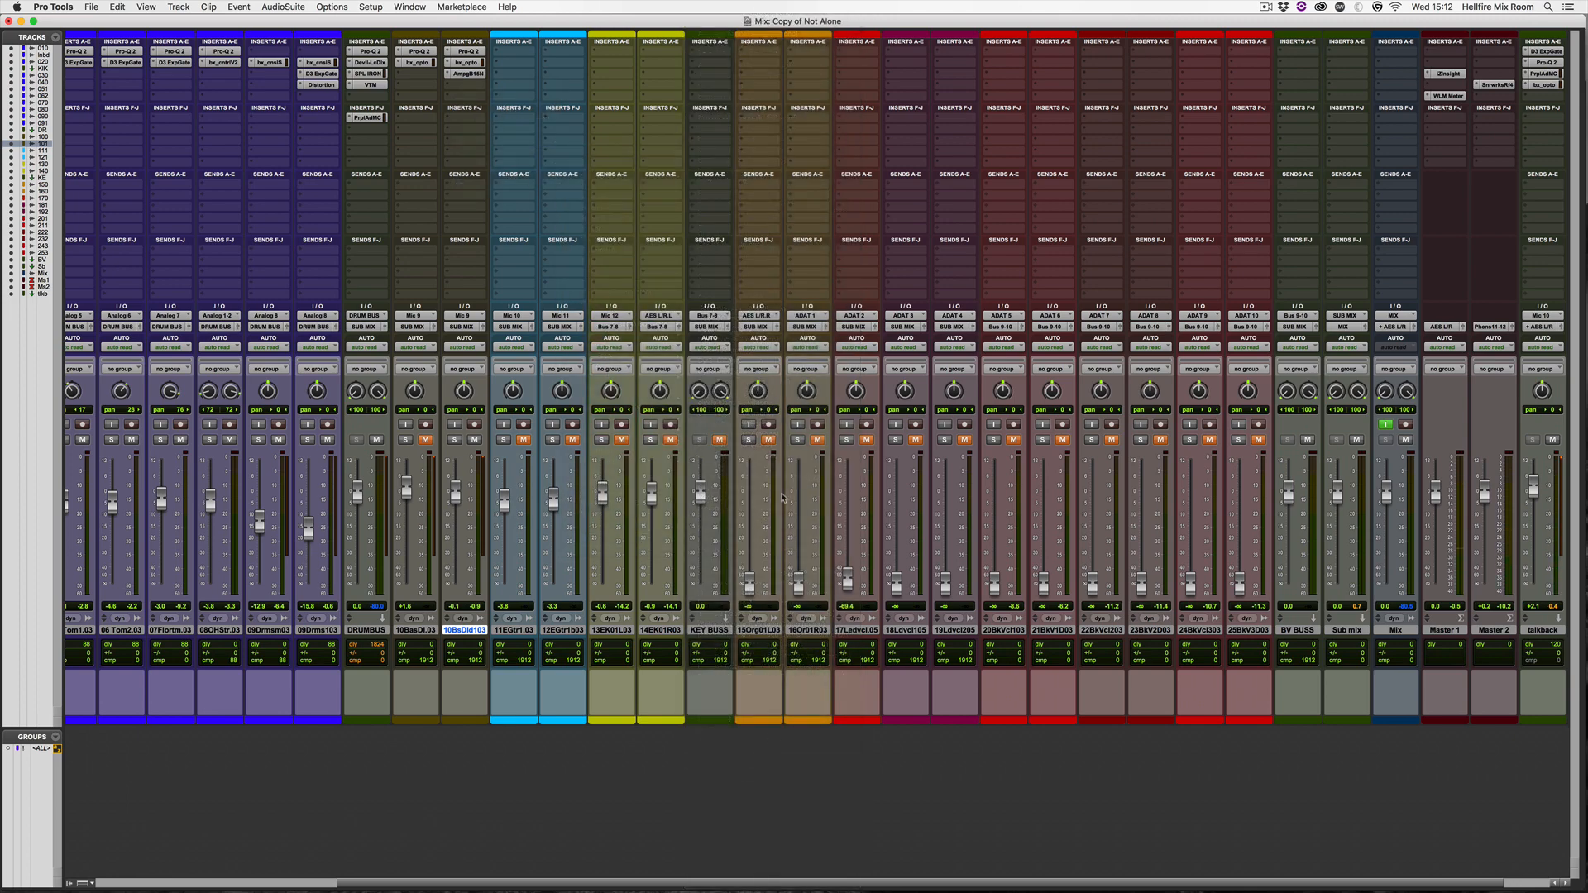
drag(681, 164, 704, 106)
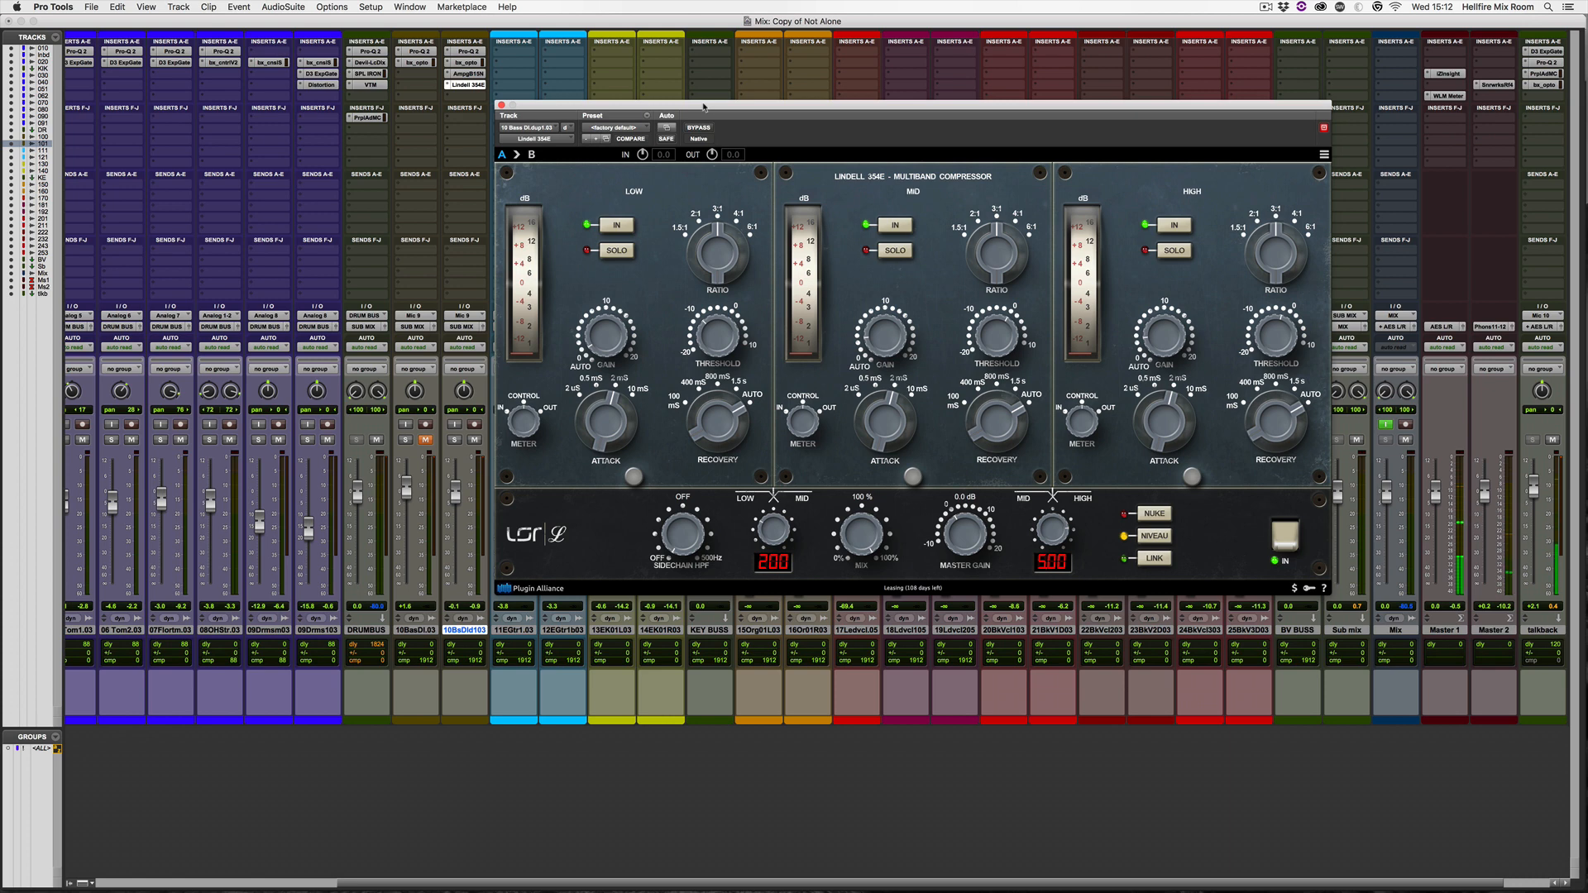
Set the low/mid crossover to 210 with the low band and bass track soloed, and engage the low band's compression.
click(763, 528)
drag(778, 527, 776, 513)
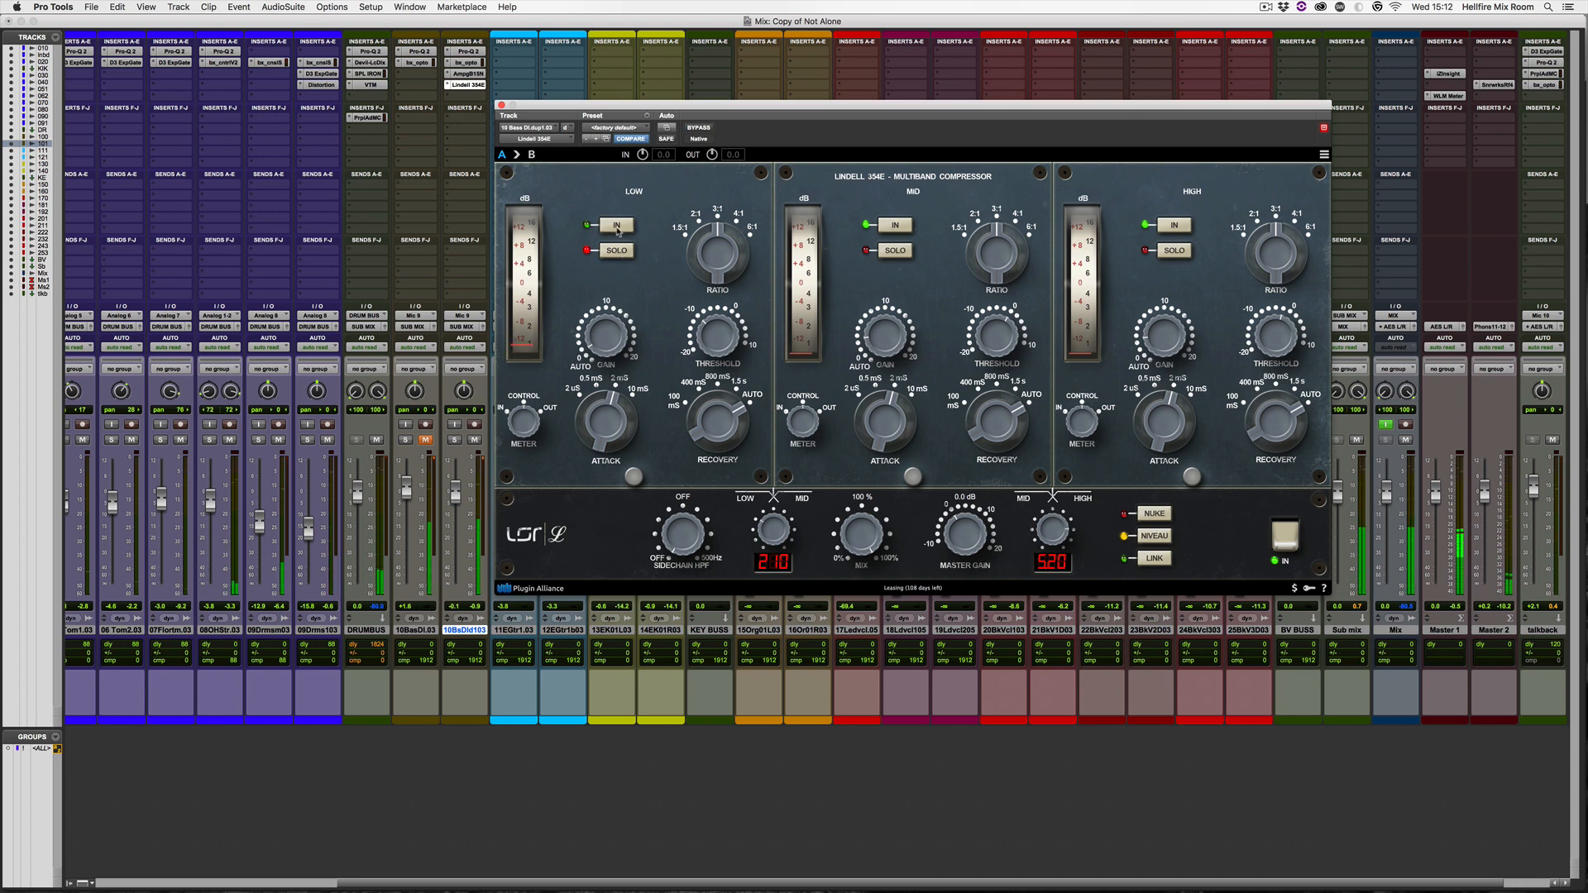
click(454, 440)
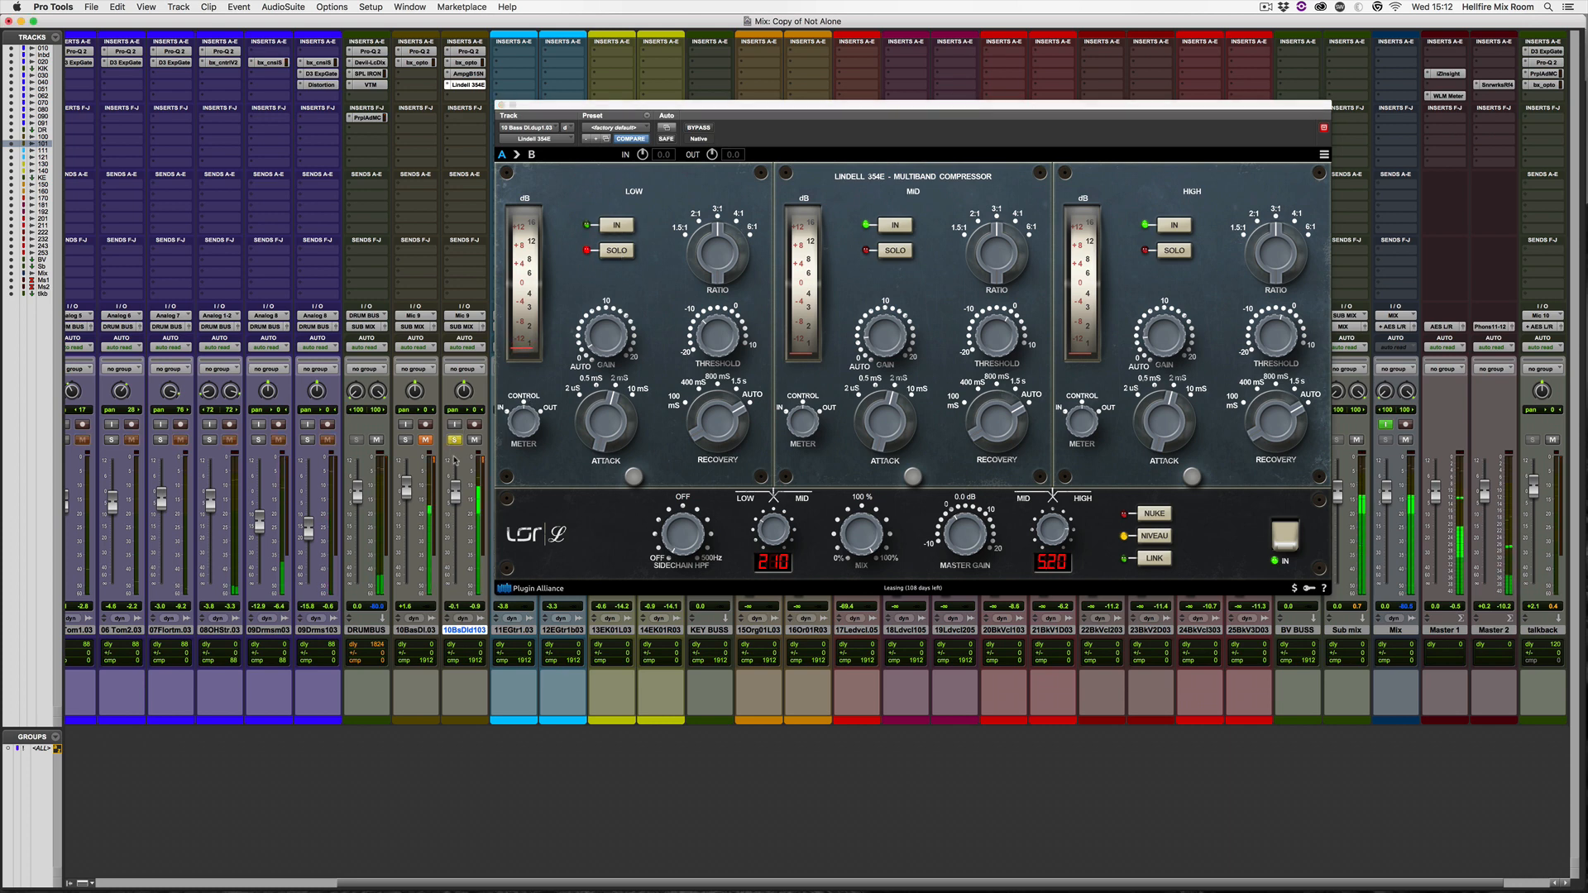
click(612, 231)
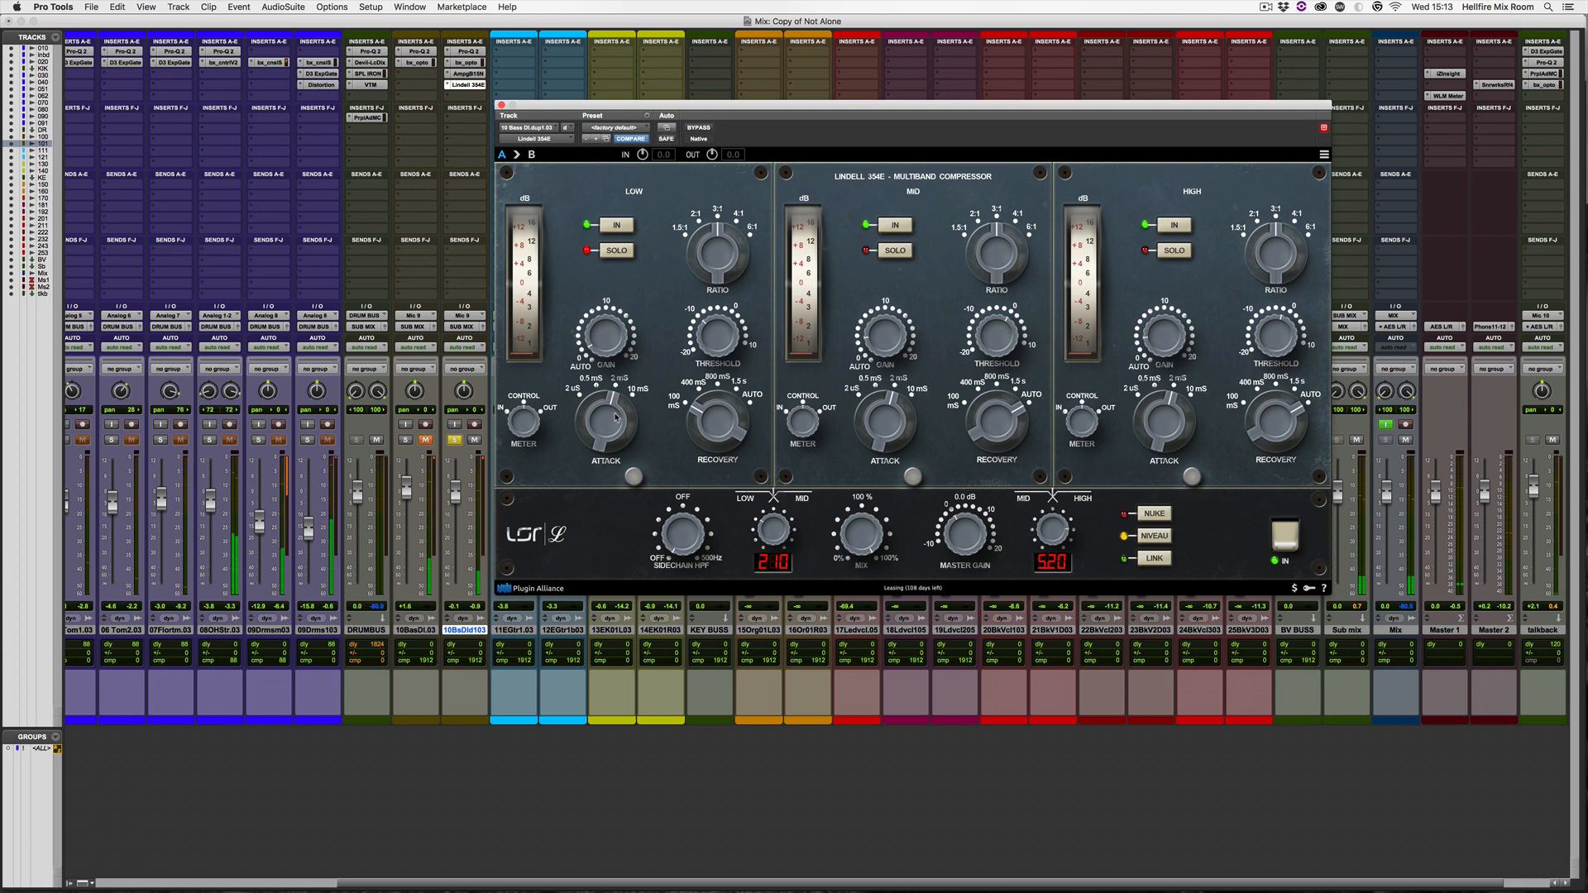
Adjust the low band's attack and compare its compression out and in, leaving it engaged.
drag(616, 418, 610, 459)
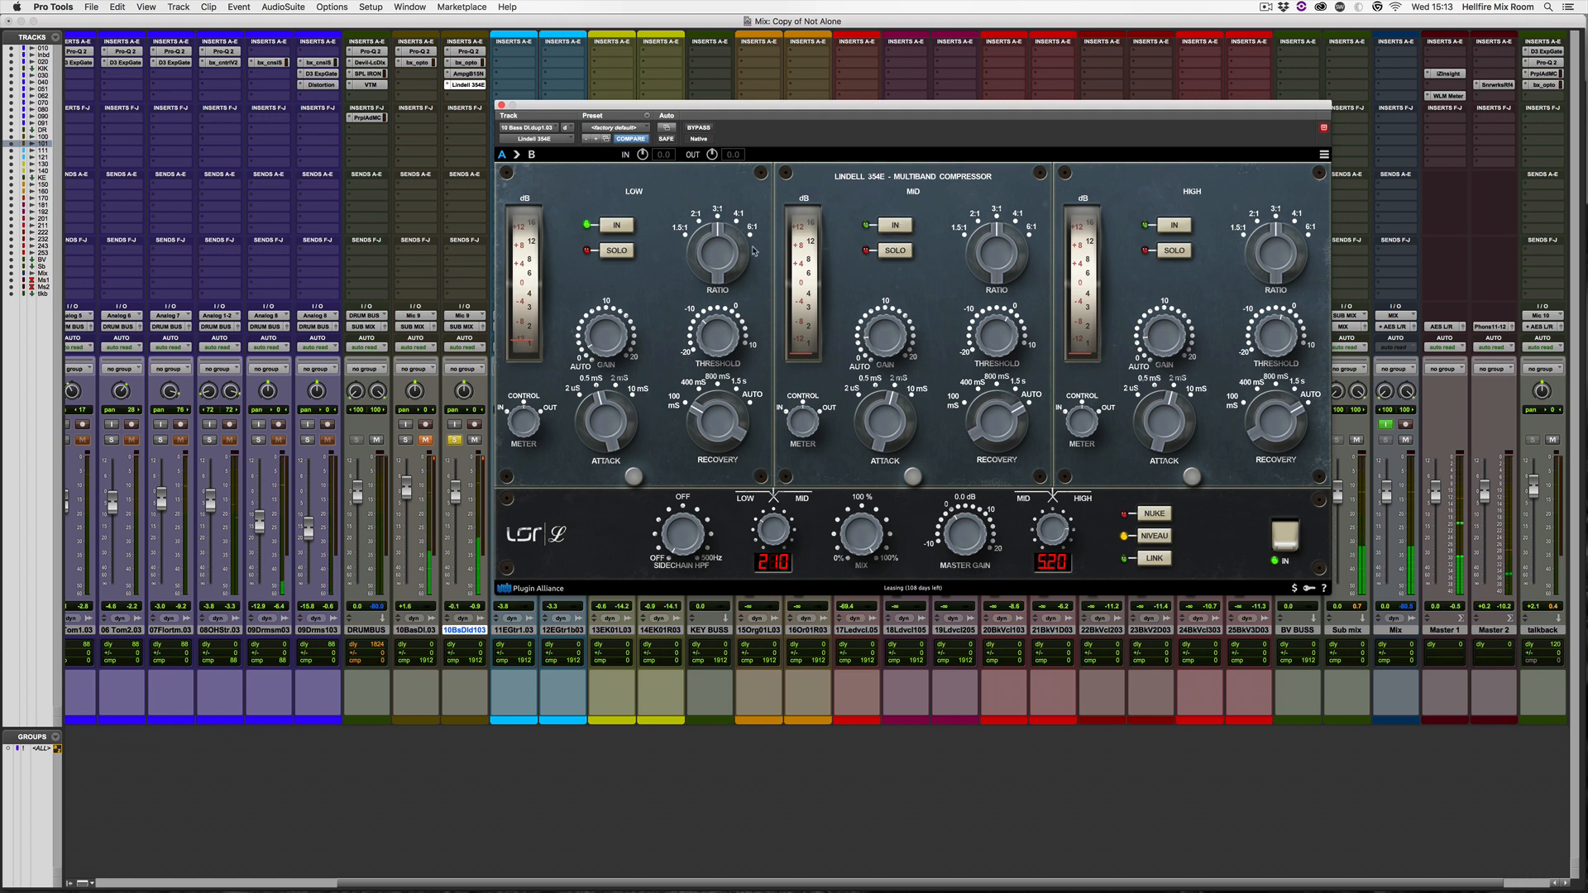
click(618, 226)
click(619, 226)
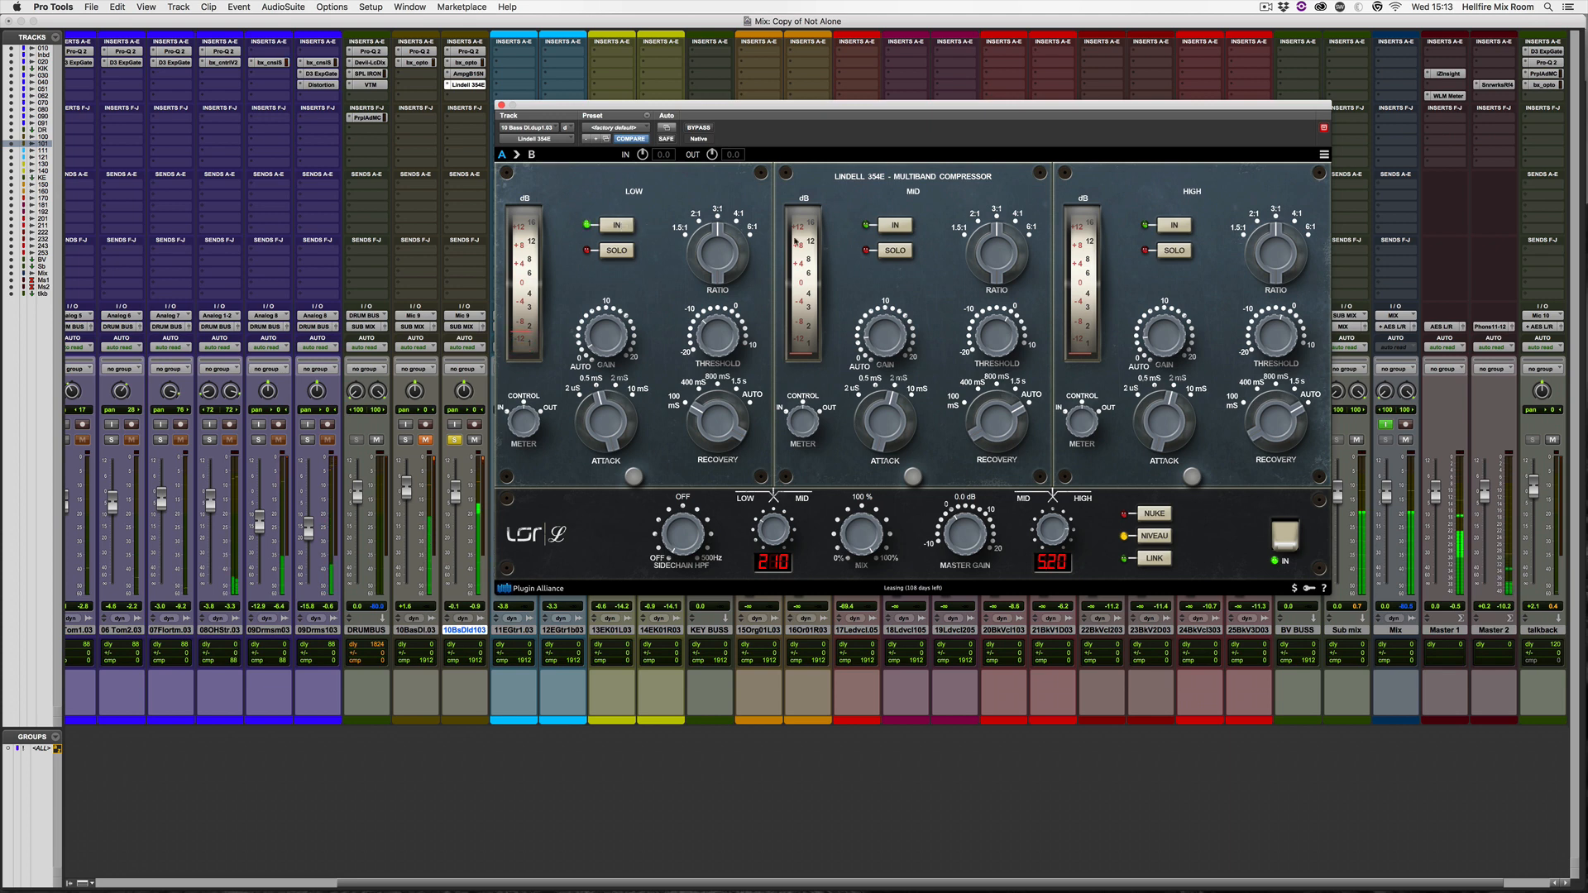
Solo the mid band, adjust its ratio, and compare its compression in and out.
click(893, 251)
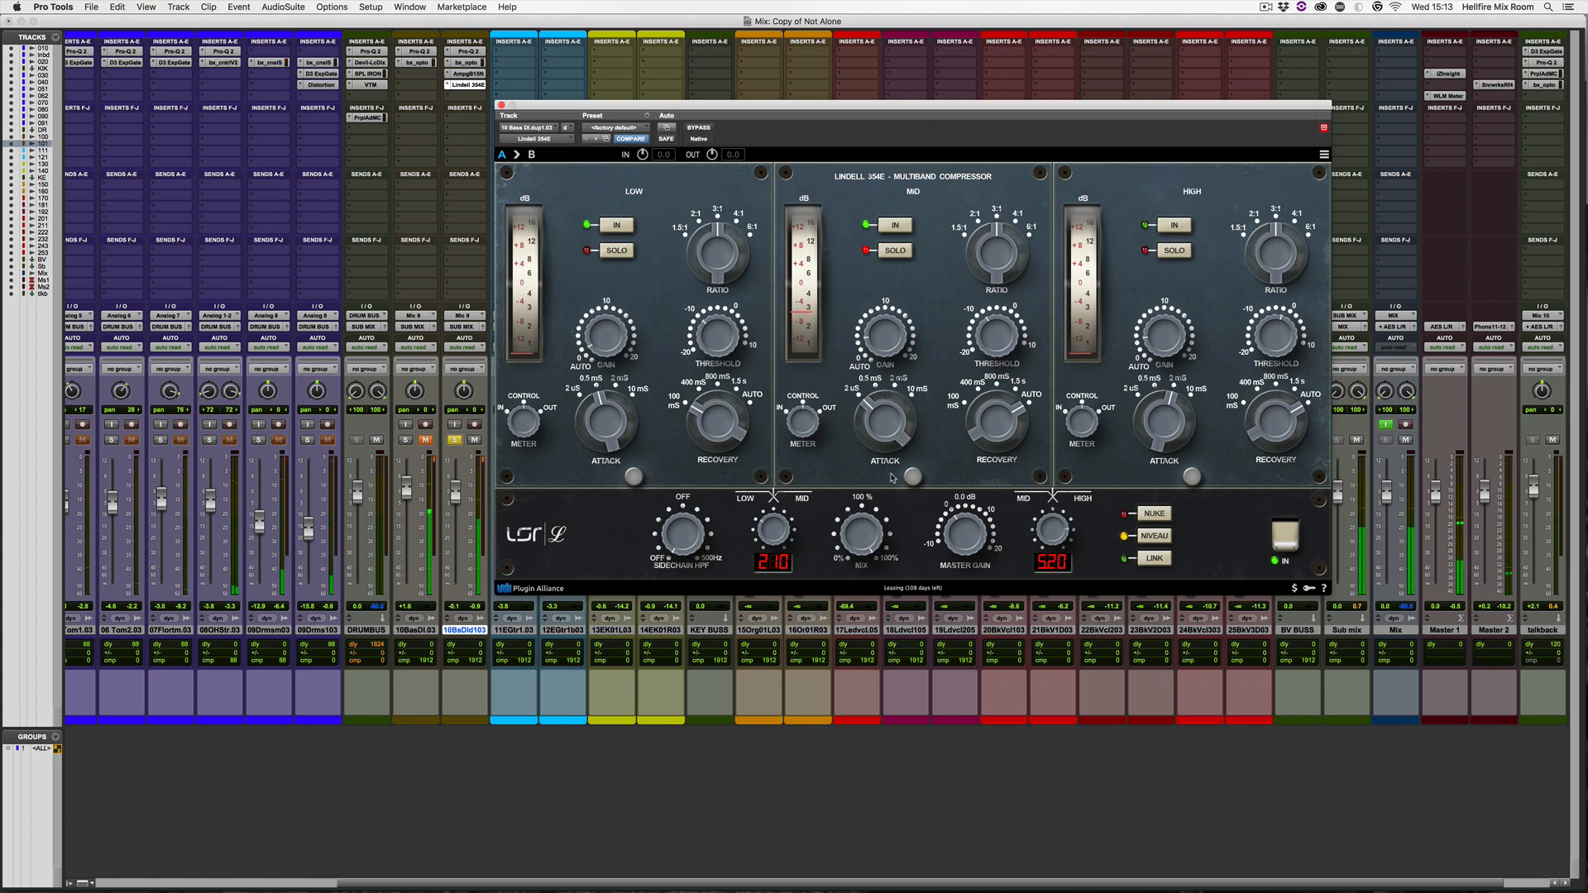
drag(985, 252, 986, 261)
click(895, 226)
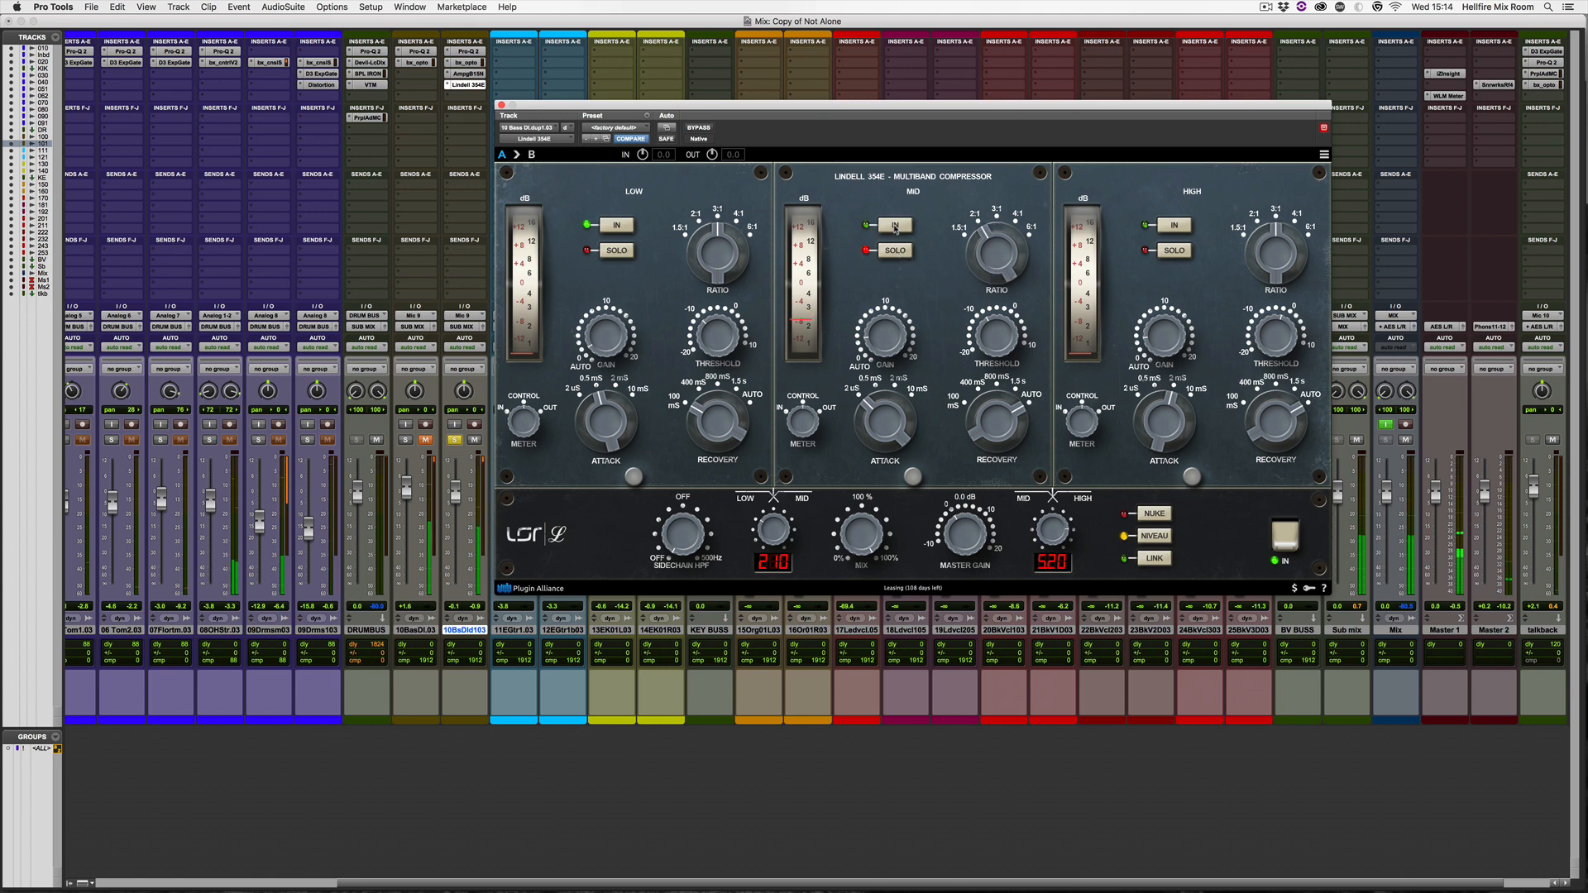
click(895, 227)
click(895, 227)
click(895, 225)
Raise the mid/high crossover to 7.16 and compare the Lindell 354E bypassed and active with all bands engaged.
drag(1049, 541, 1049, 596)
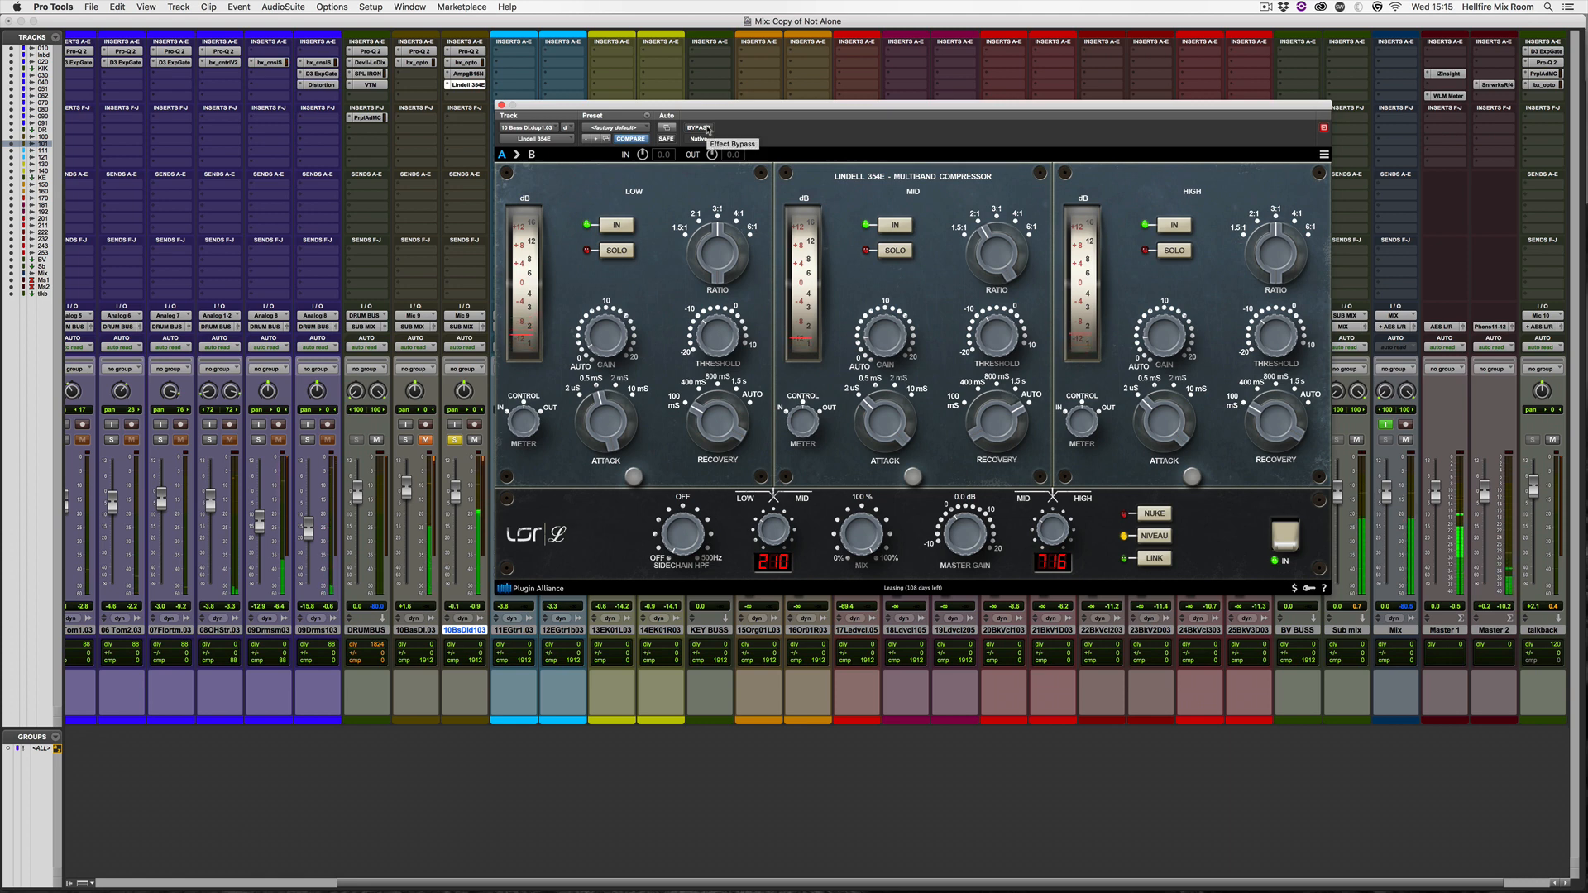
click(708, 130)
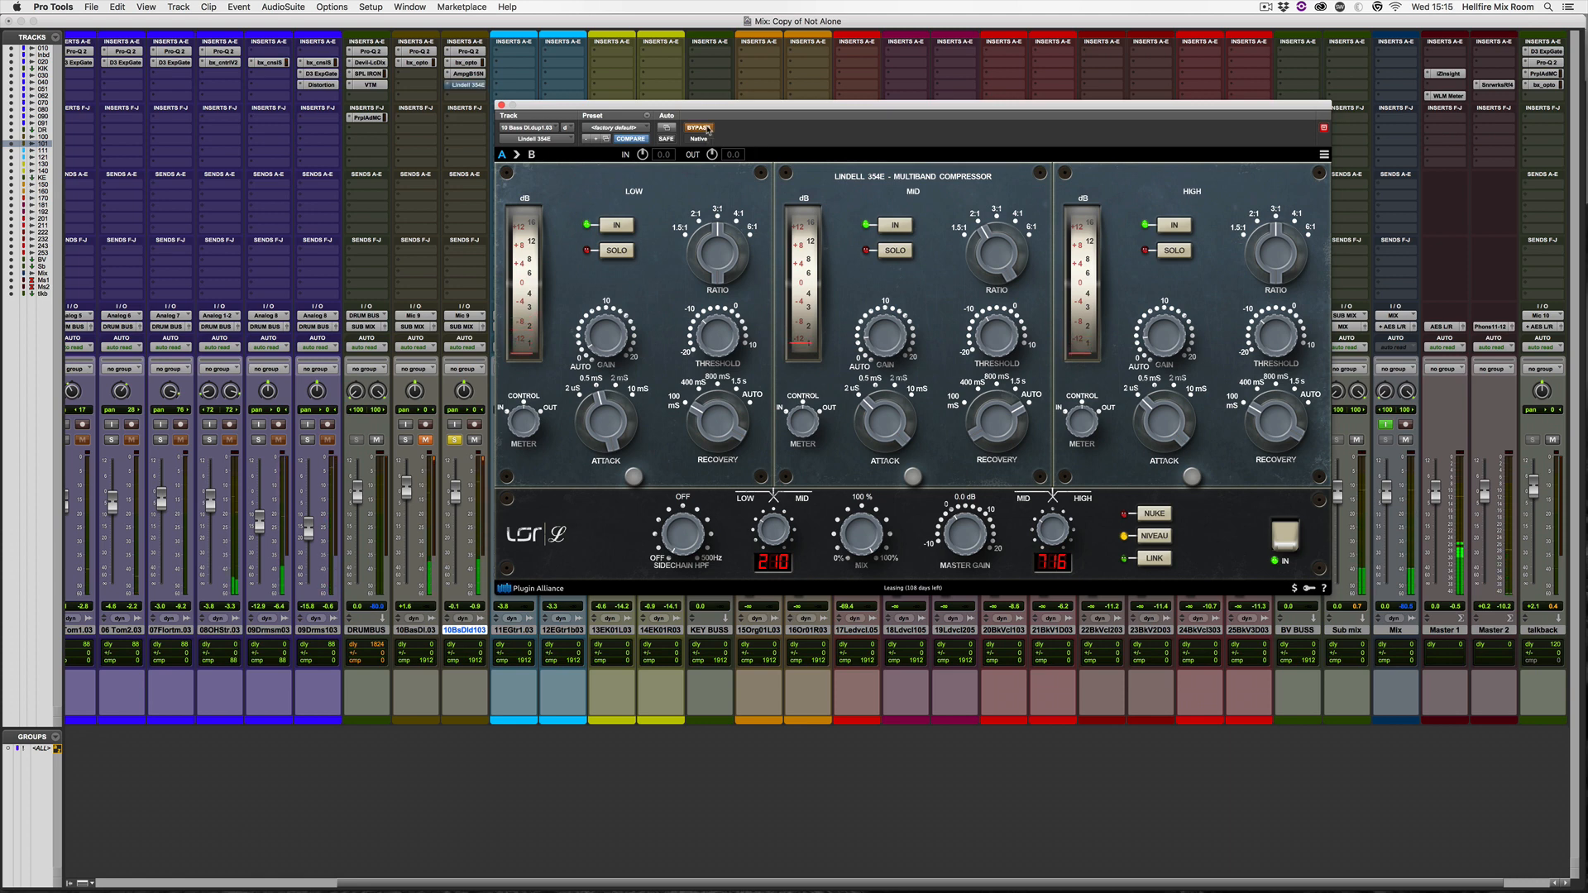
click(708, 130)
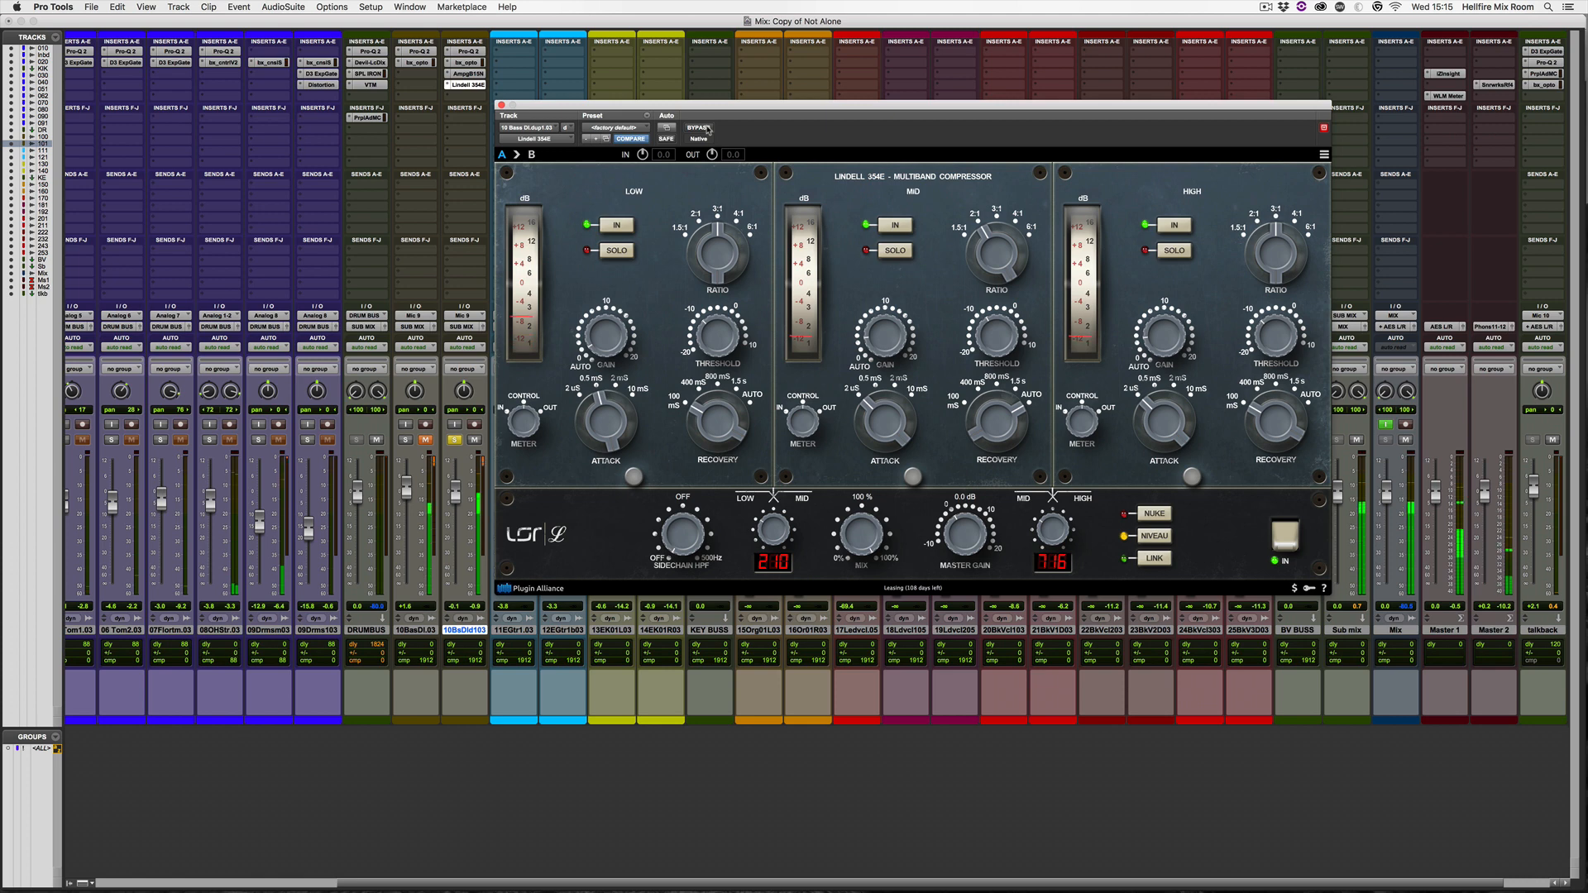
Insert FabFilter Pro-Q 2 after the Lindell compressor and cut about 5 dB near 1.1 kHz.
click(466, 95)
click(489, 121)
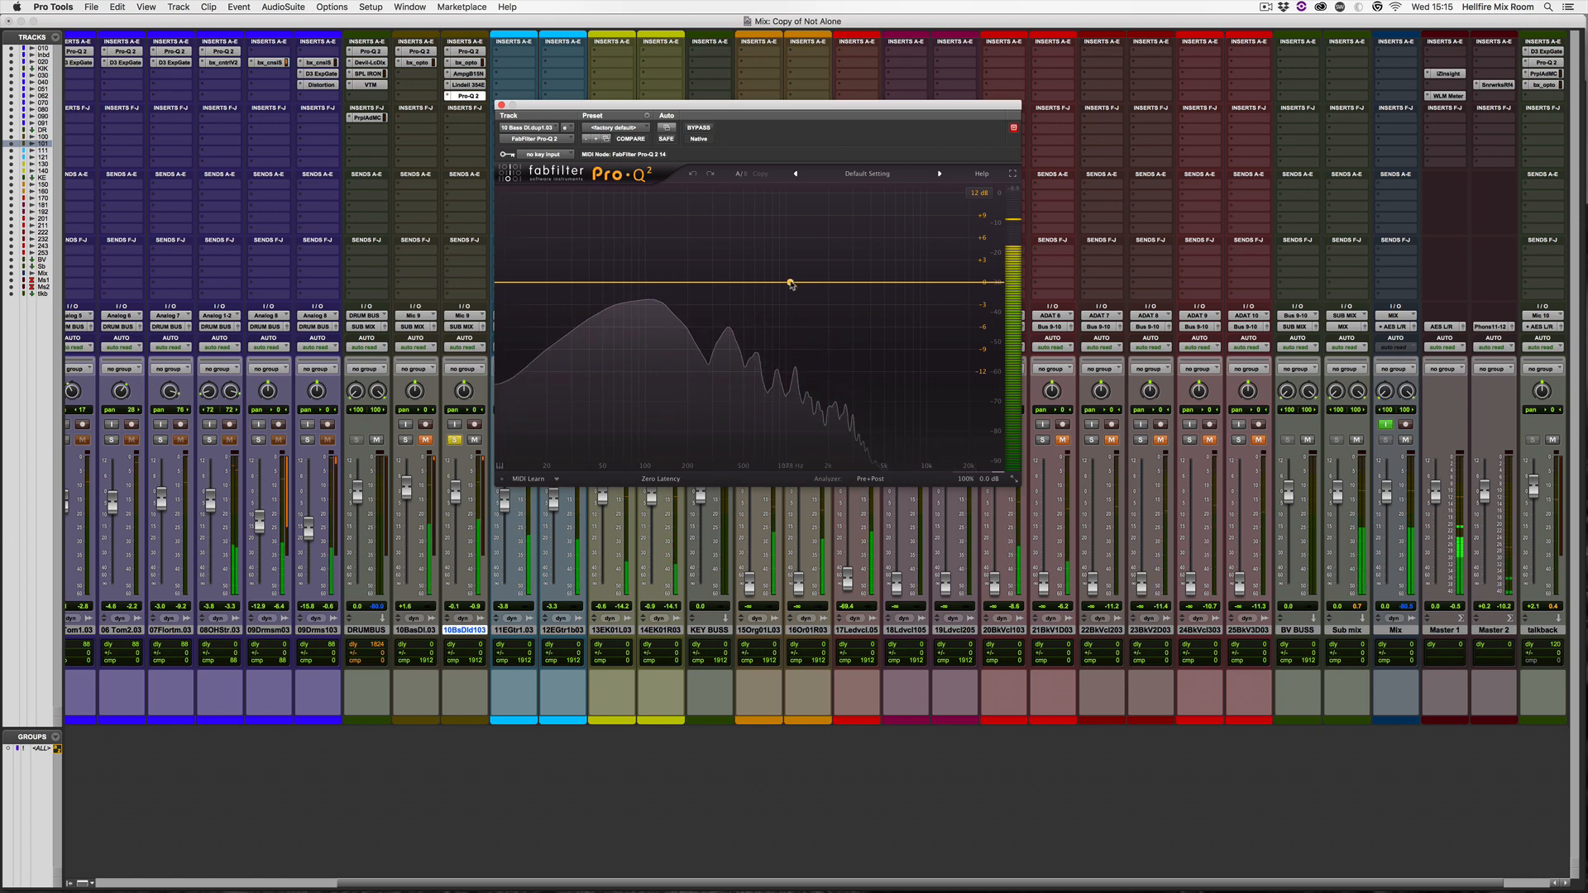
drag(793, 283, 795, 329)
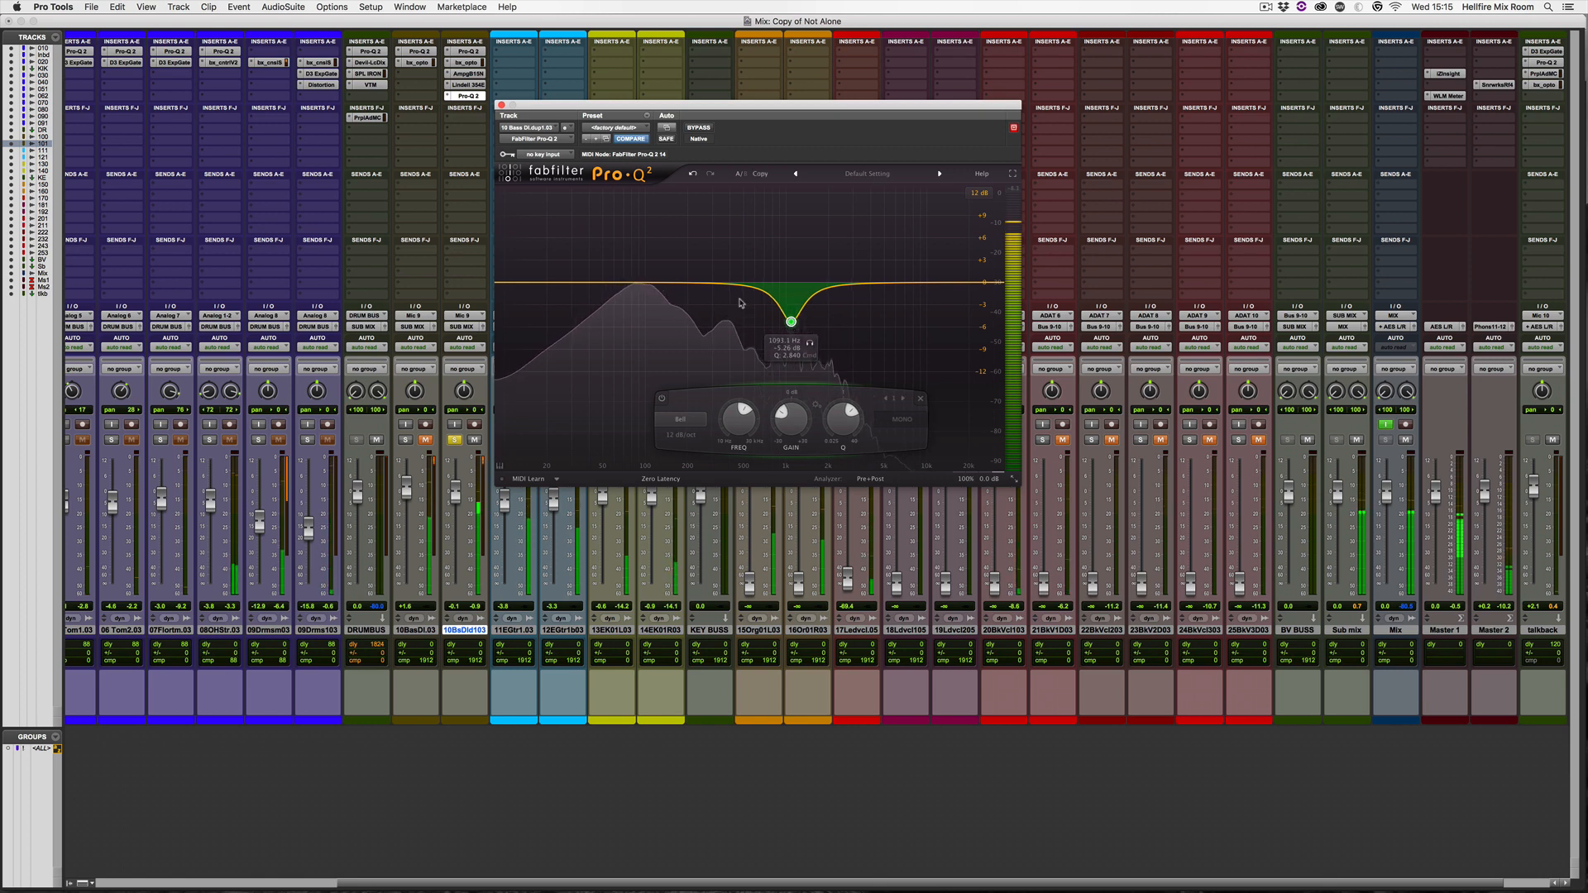
Boost about 3 dB near 70 Hz, add a small cut and another boost just above it, and compare the Pro-Q 2 bypassed and active.
click(625, 252)
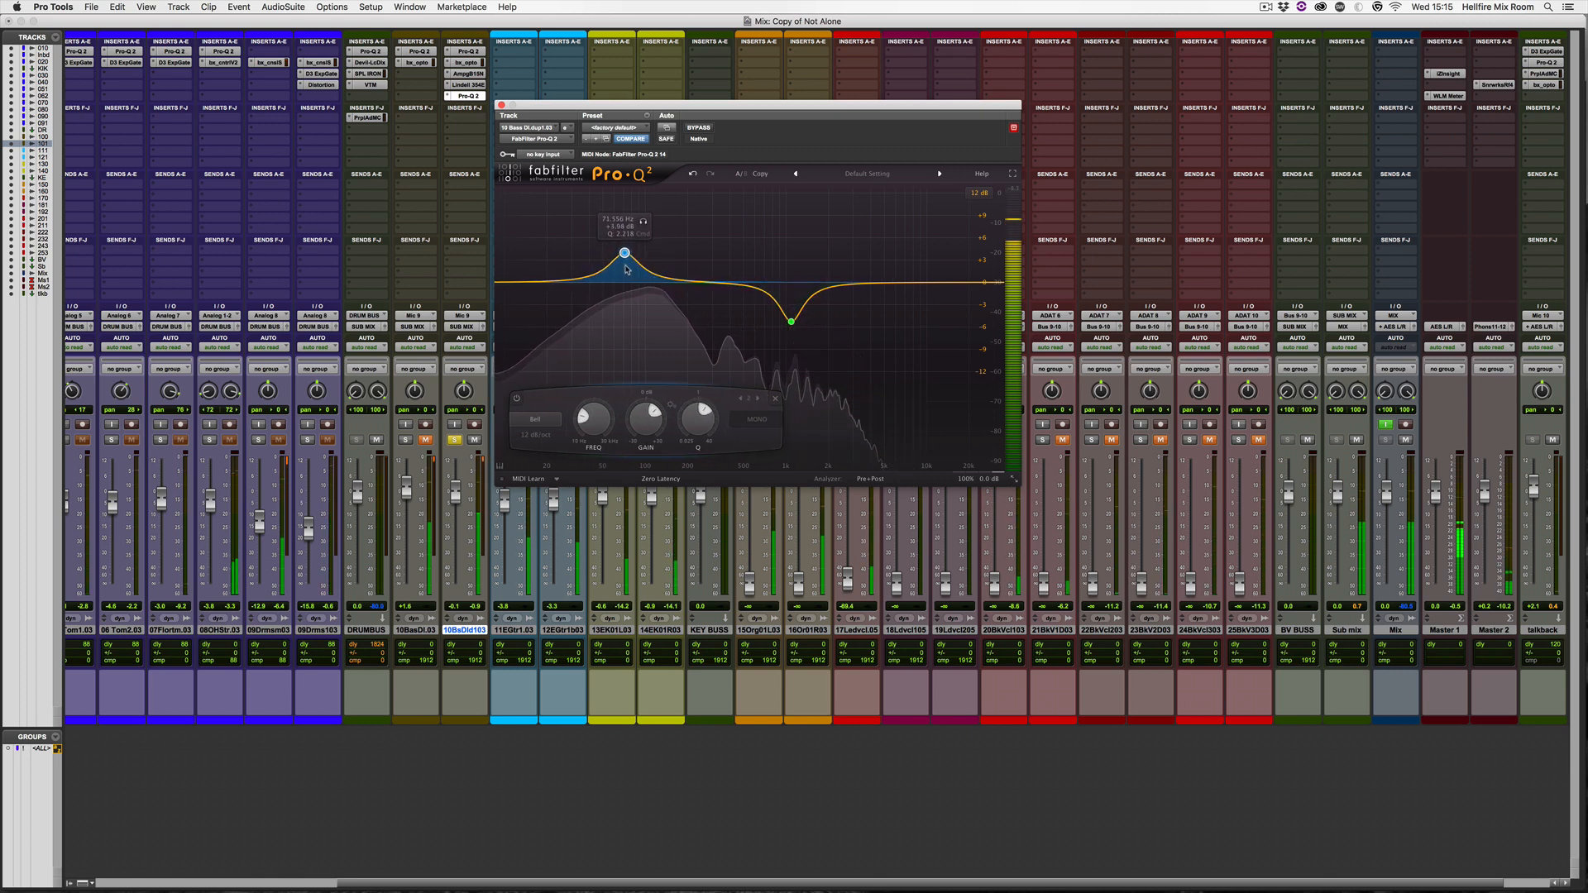
drag(626, 266, 650, 295)
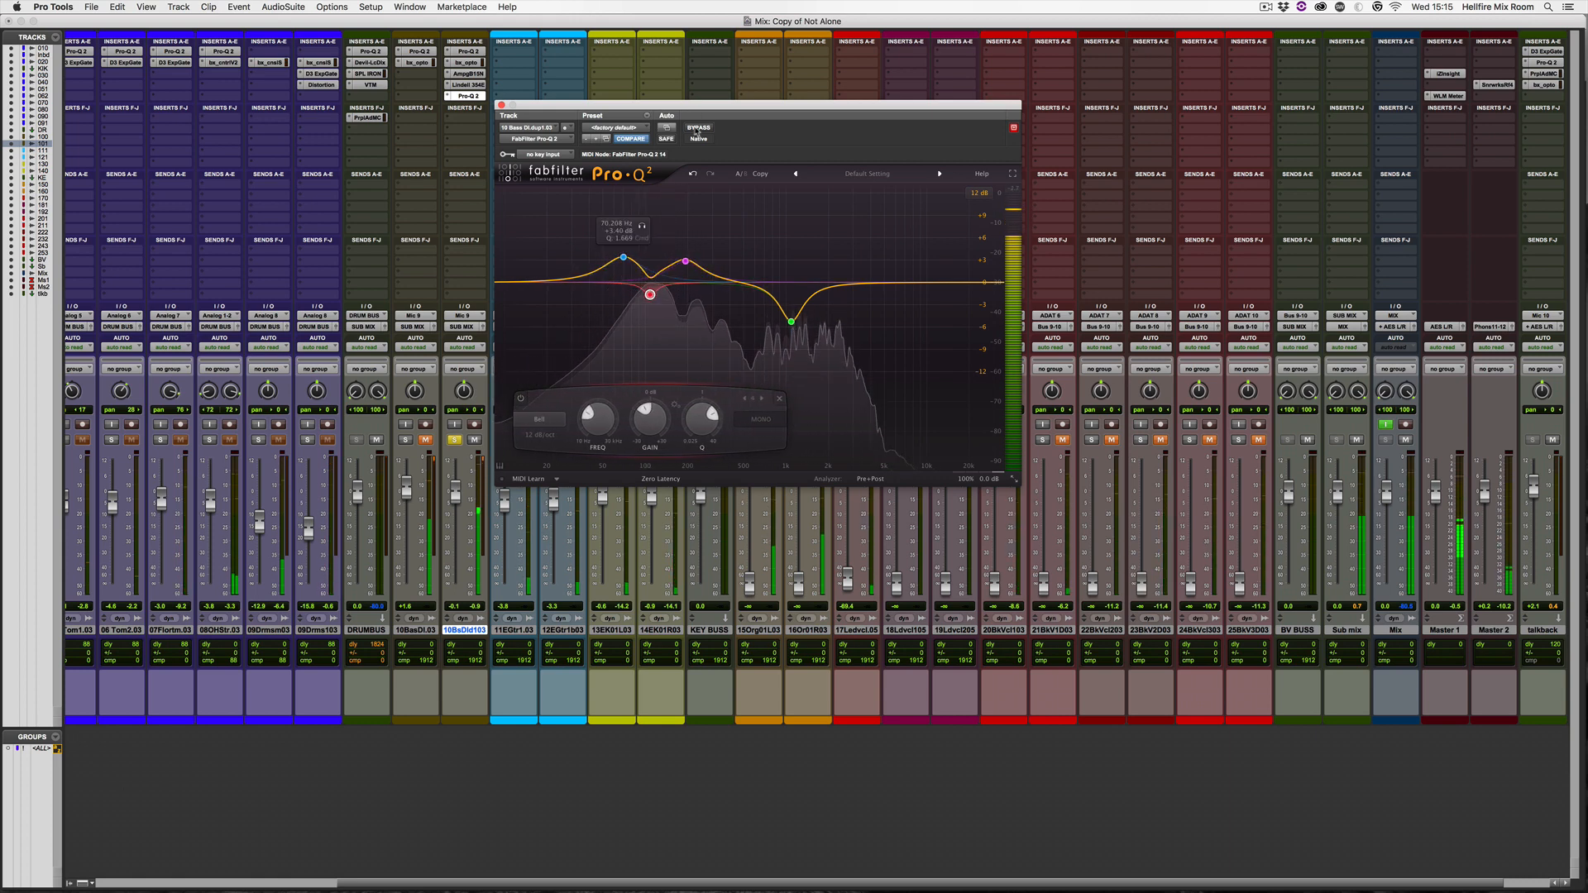
click(697, 129)
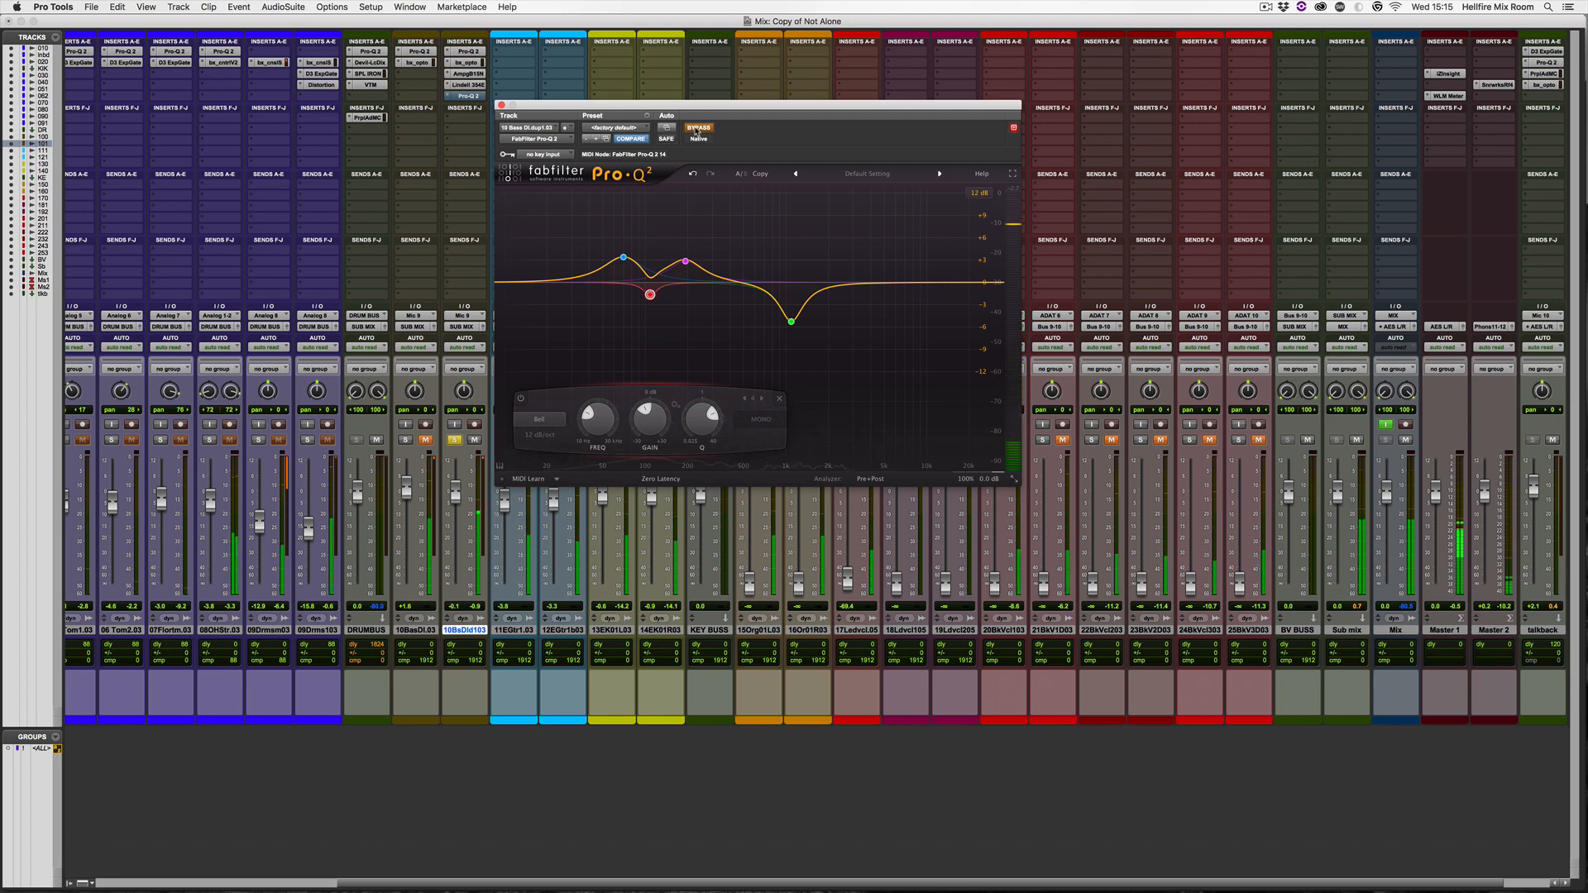
click(698, 128)
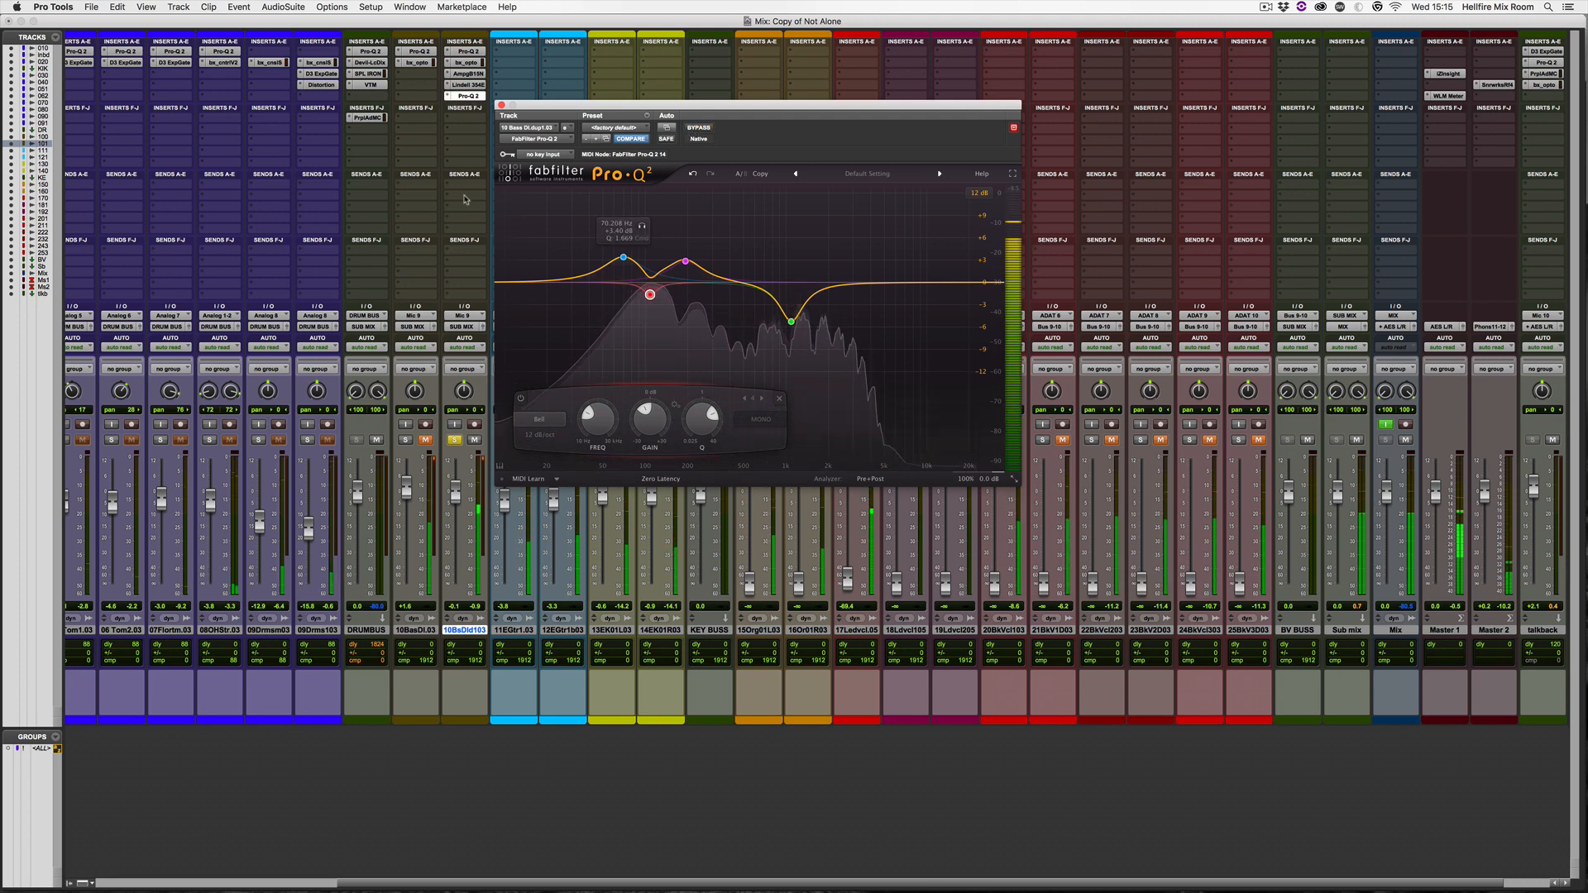
Insert Soundtoys Devil-Loc Deluxe (mono) after the Pro-Q 2 on the parallel bass track and adjust its release setting.
click(465, 117)
mouse_move(513, 175)
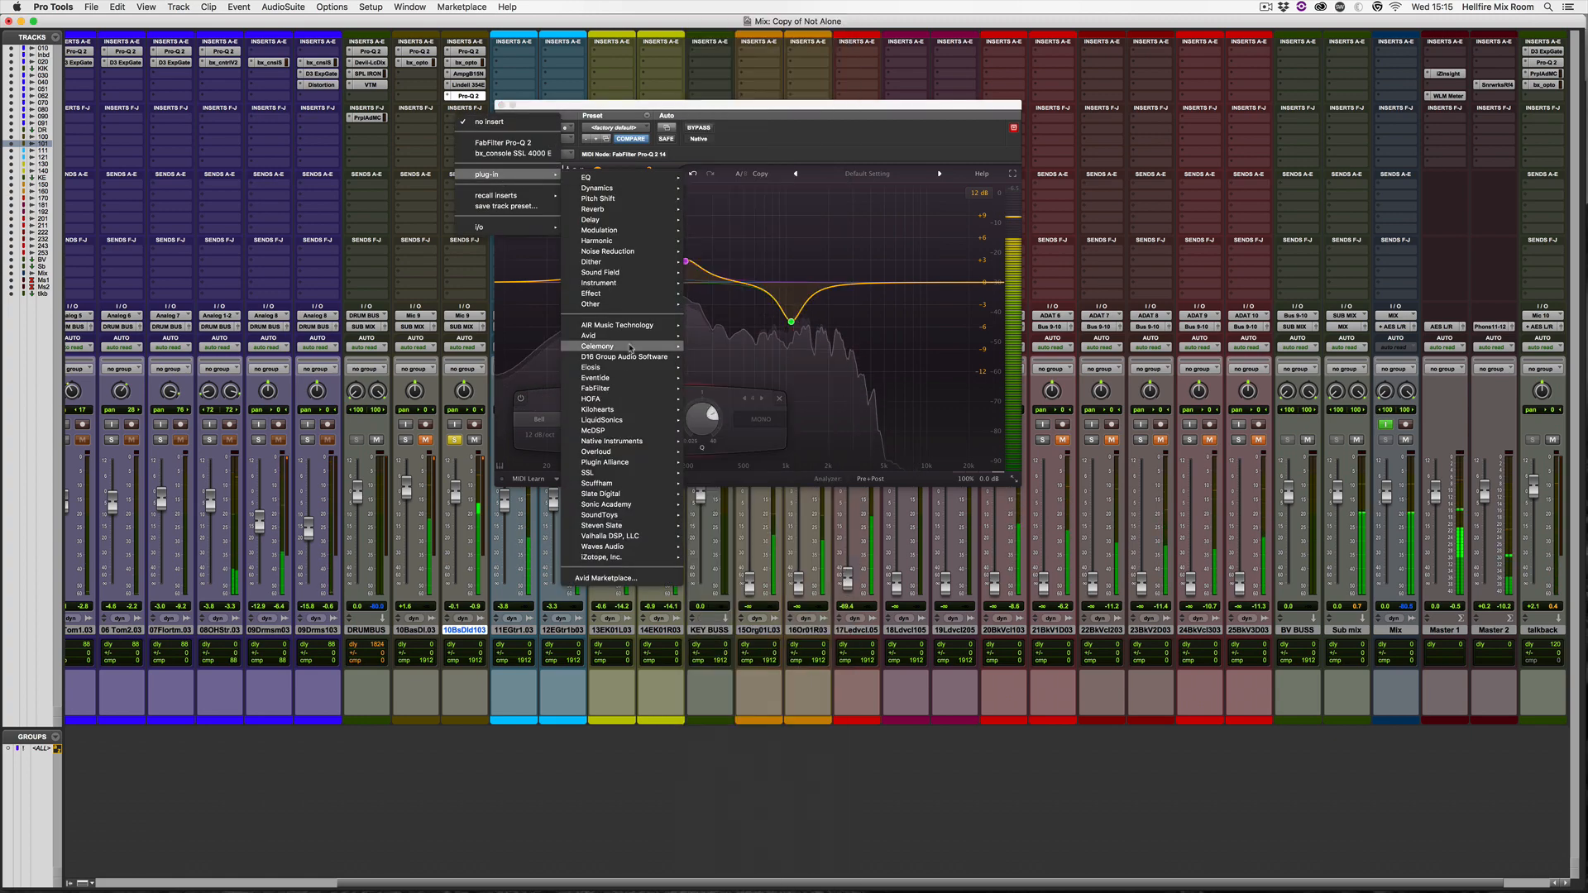
mouse_move(629, 515)
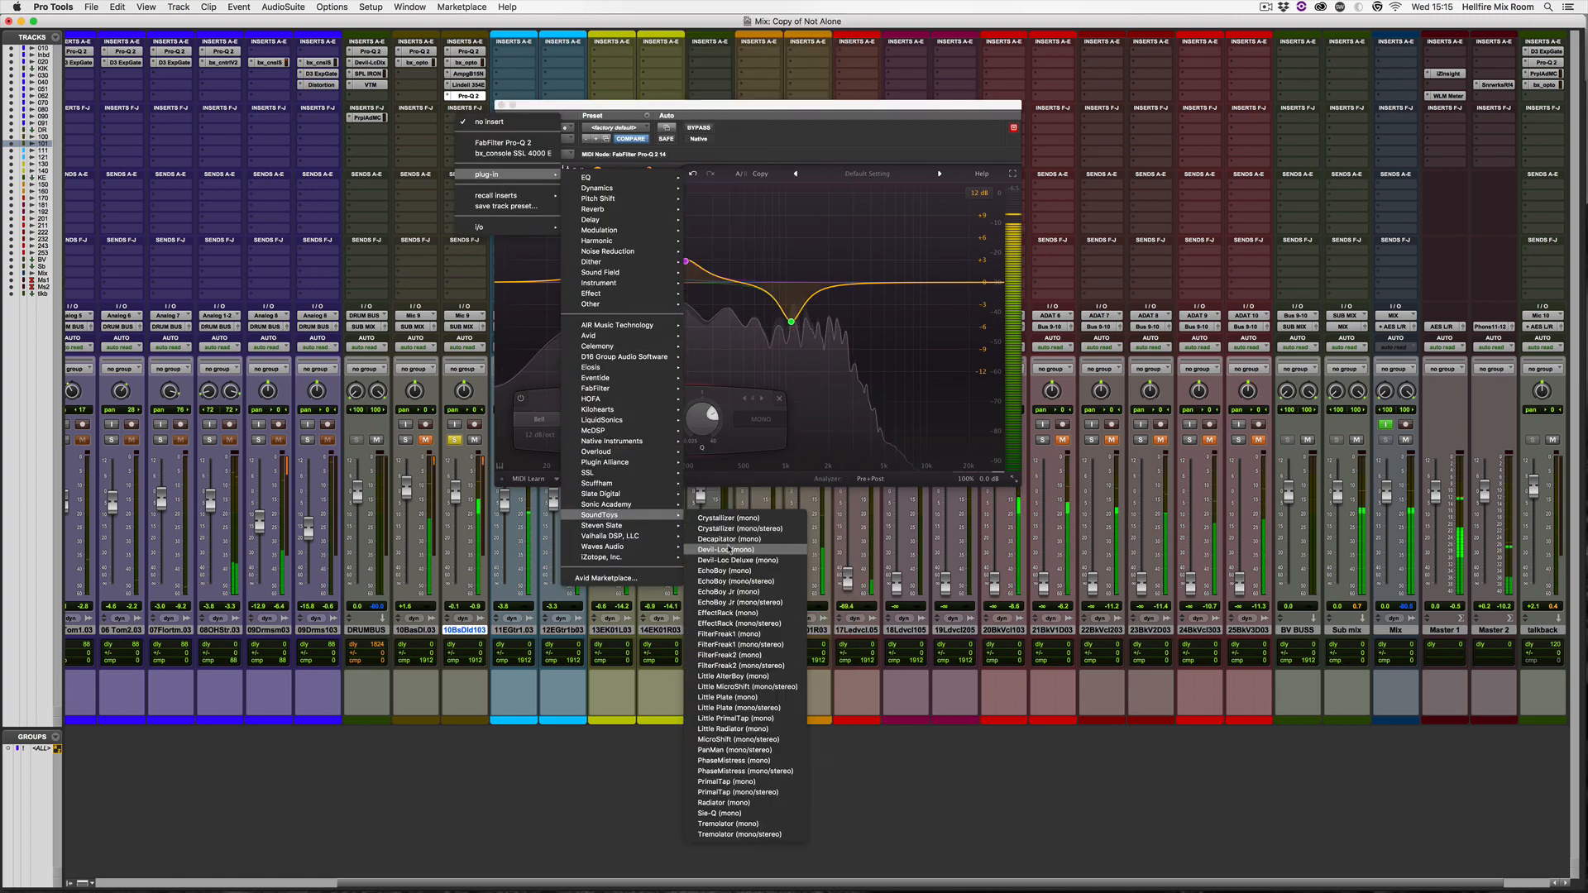
click(735, 561)
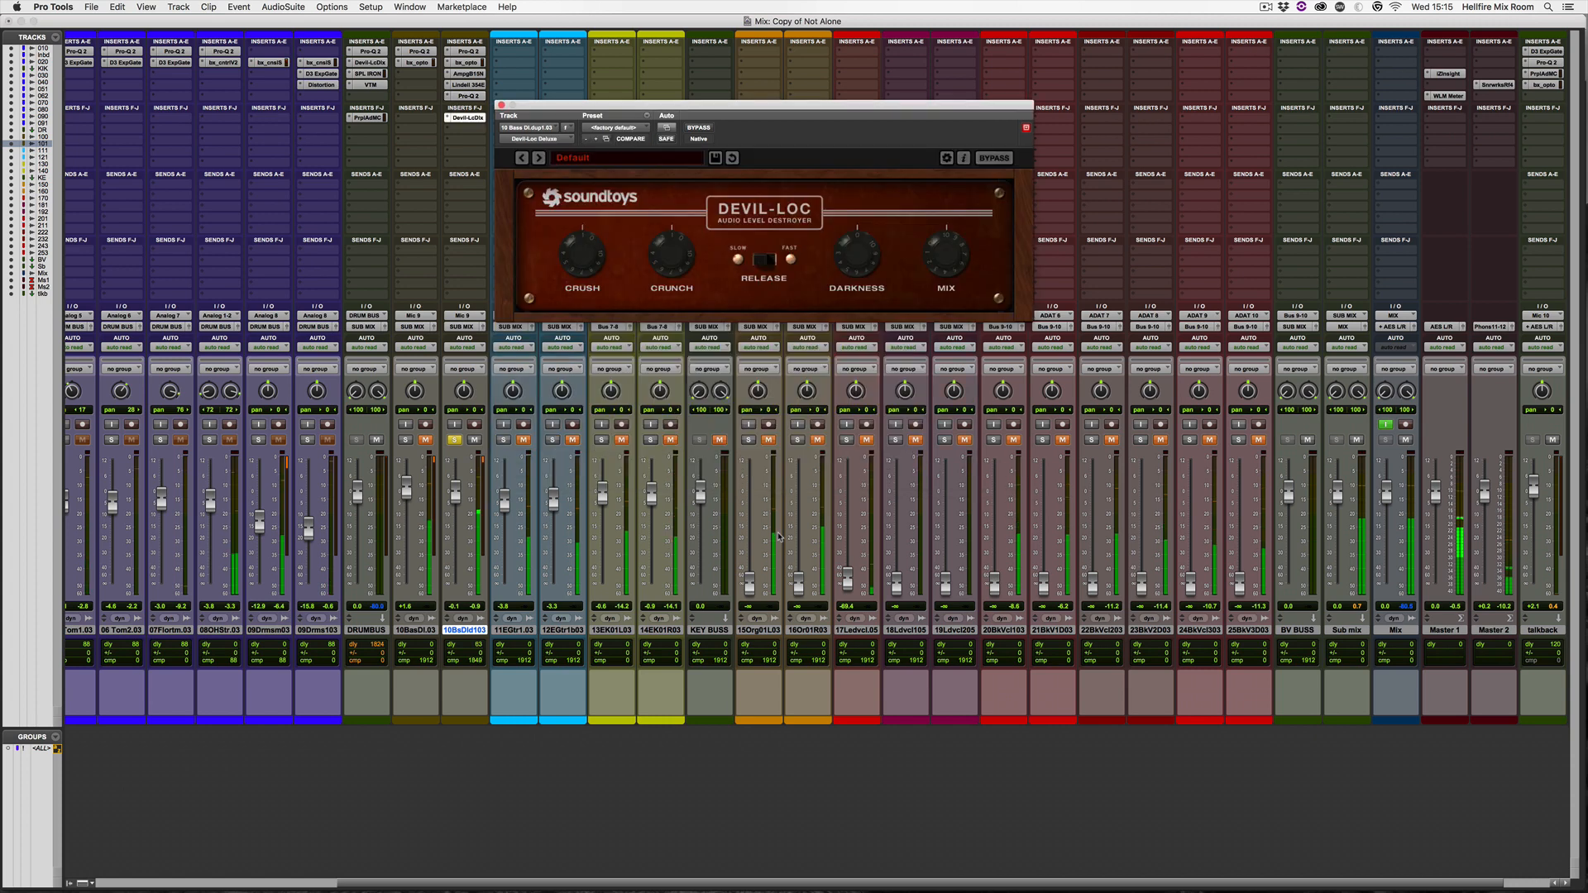
click(828, 108)
drag(828, 108, 834, 232)
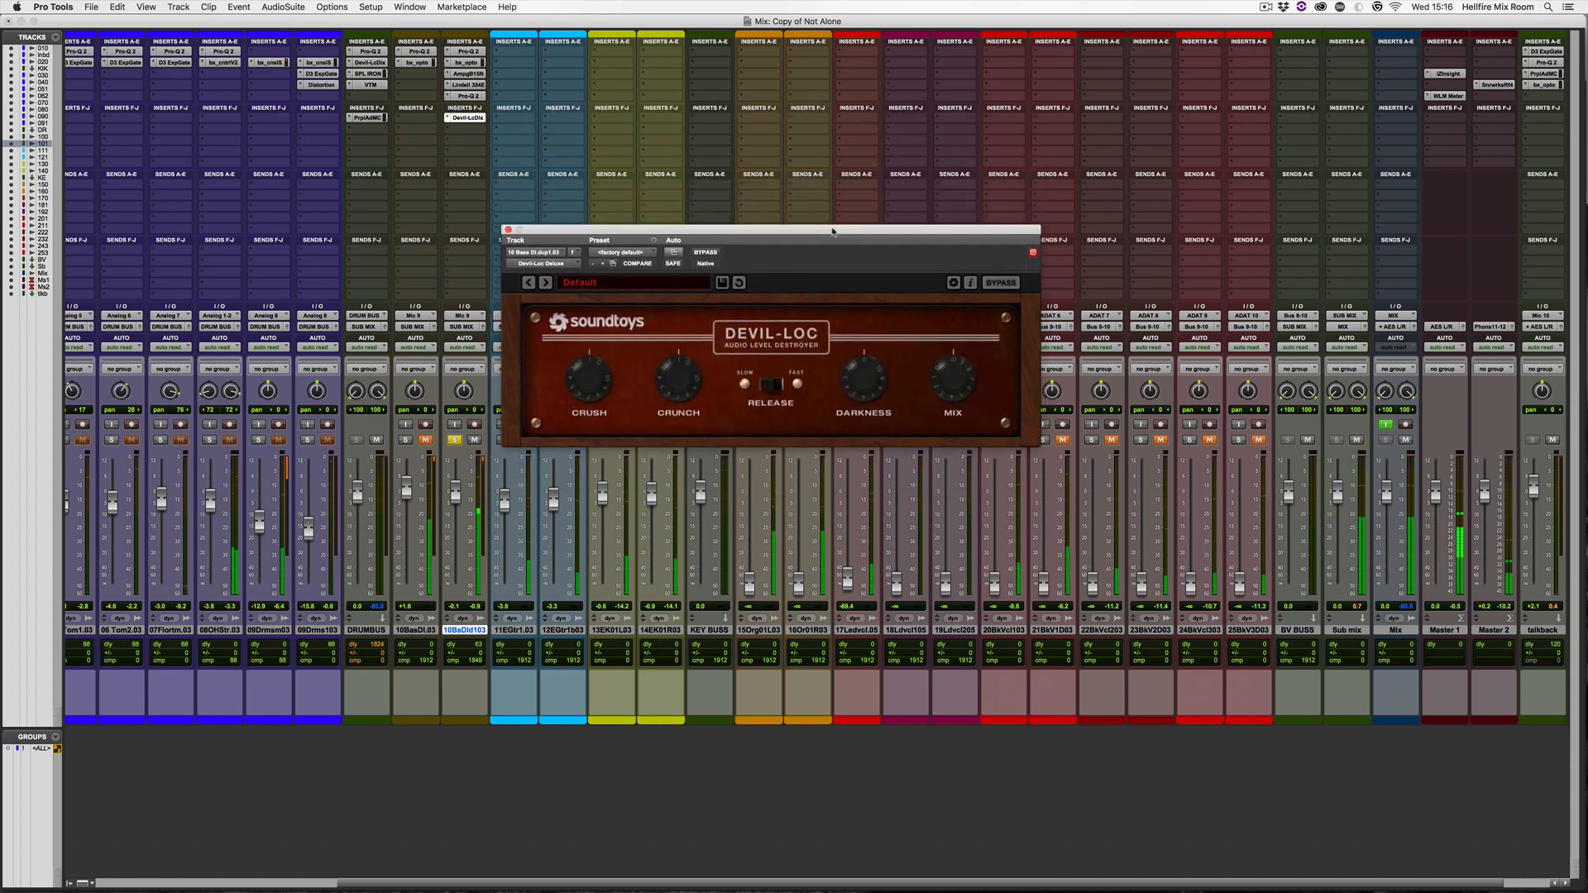
click(779, 398)
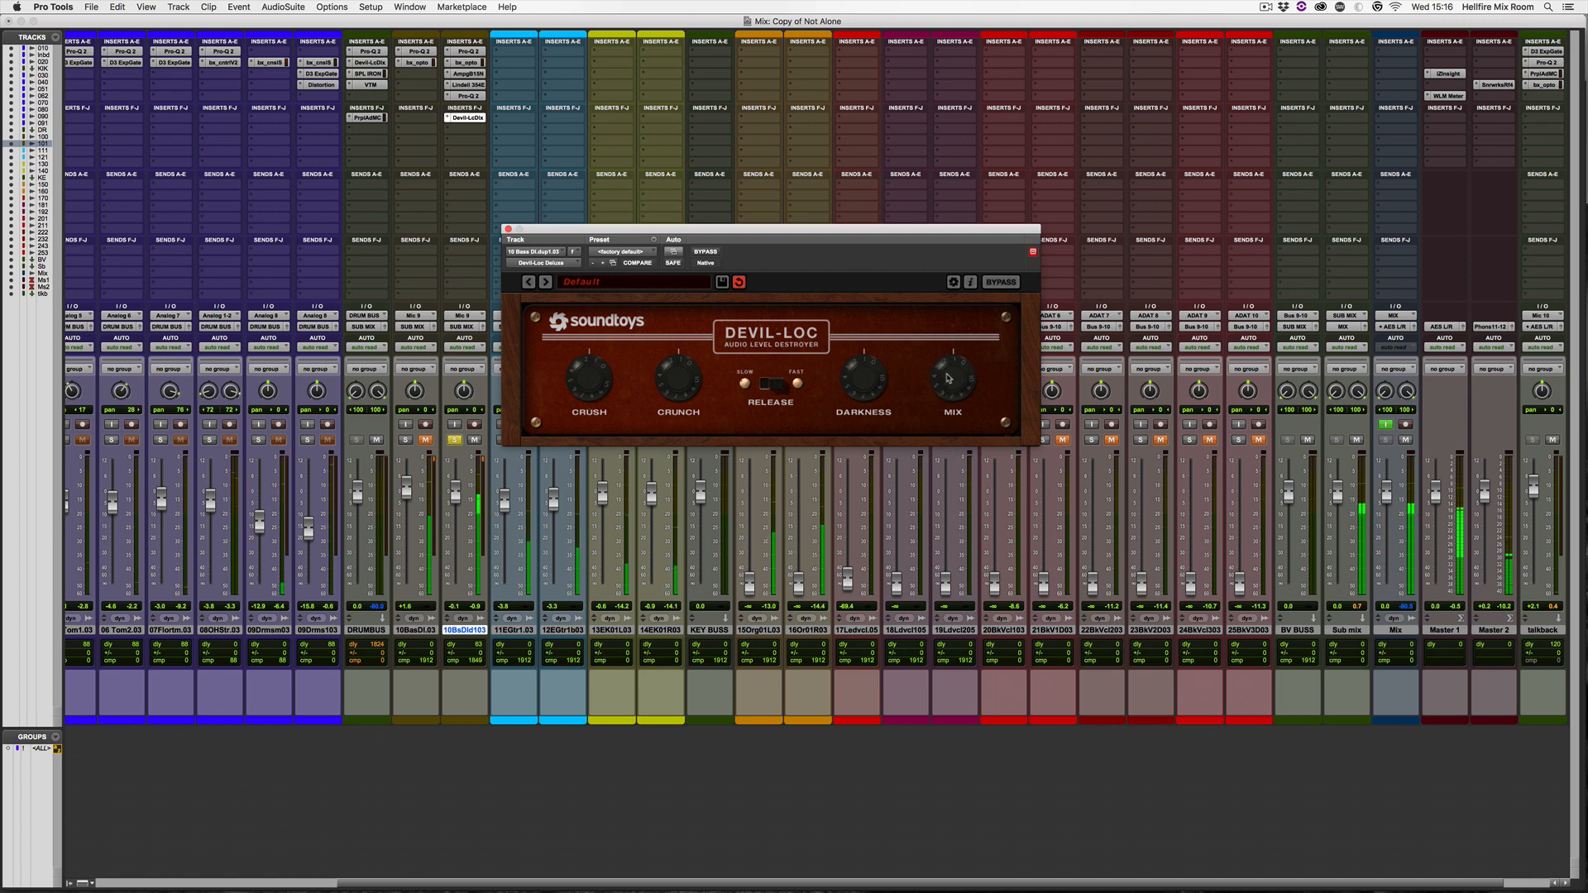
Compare the bass sound with the Devil-Loc bypassed and active, leaving it active.
click(706, 253)
click(712, 252)
click(706, 253)
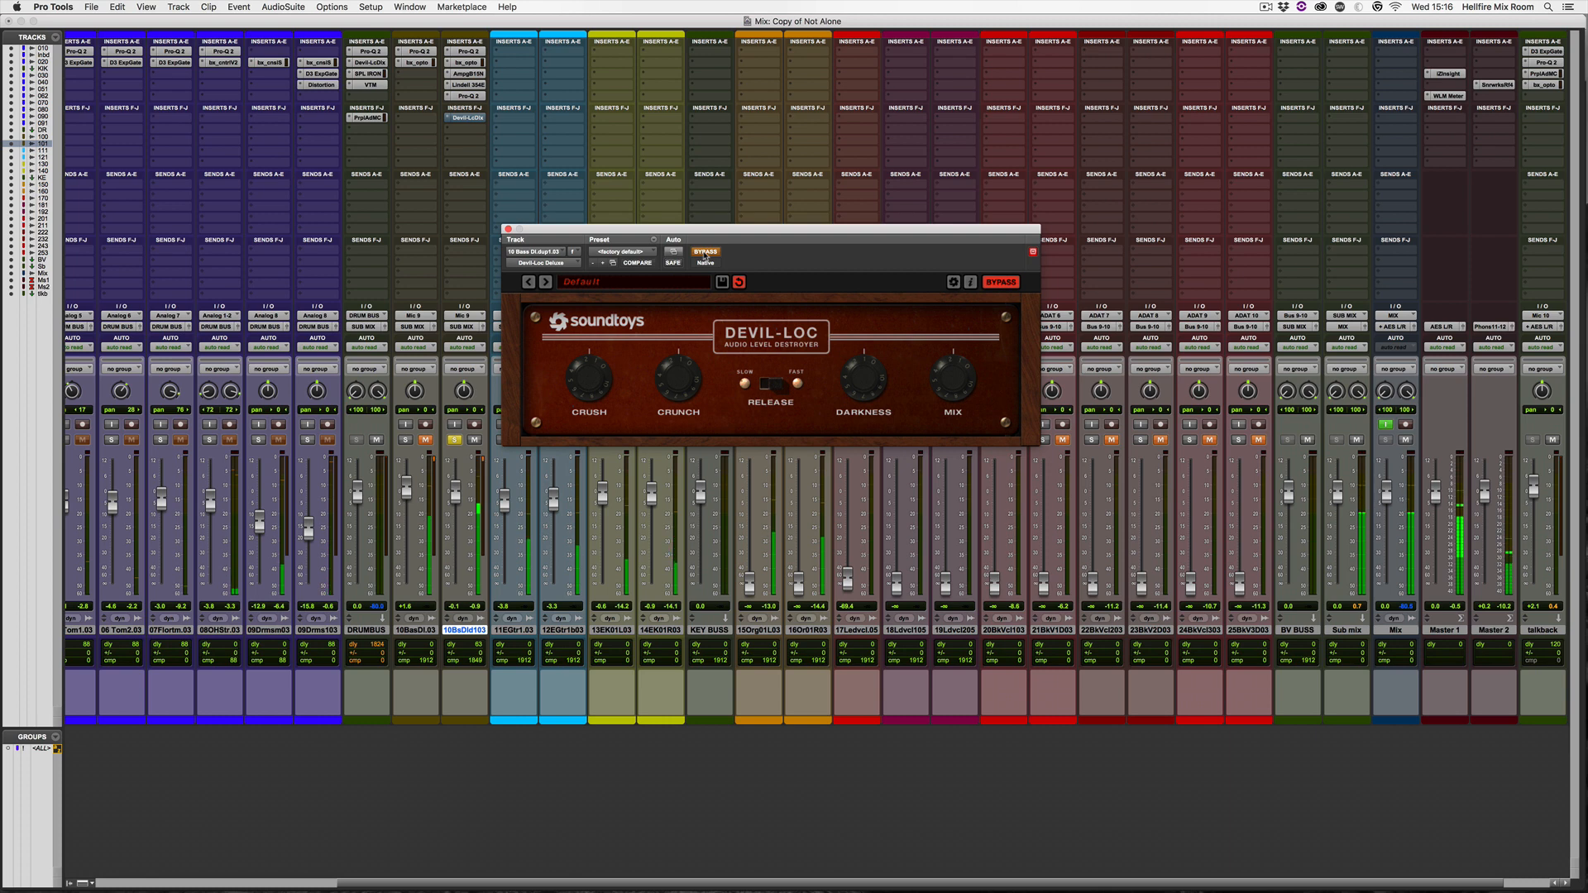
click(706, 252)
click(706, 252)
click(705, 252)
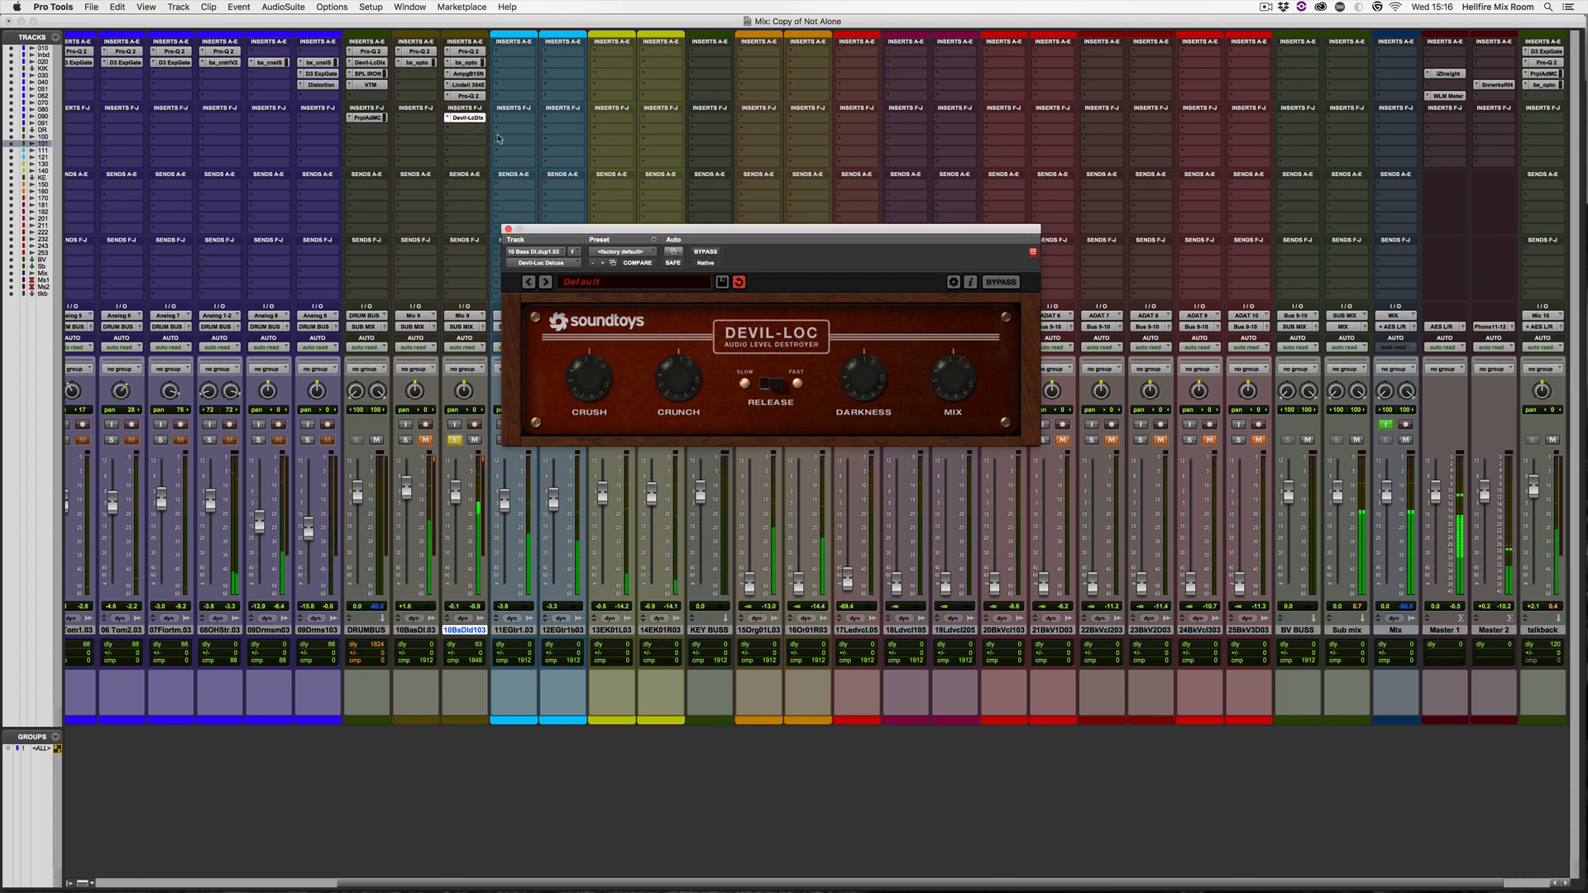
Insert Slate Digital Virtual Tape Machines (mono) after the Devil-Loc and adjust its input level.
click(468, 128)
mouse_move(506, 186)
mouse_move(608, 558)
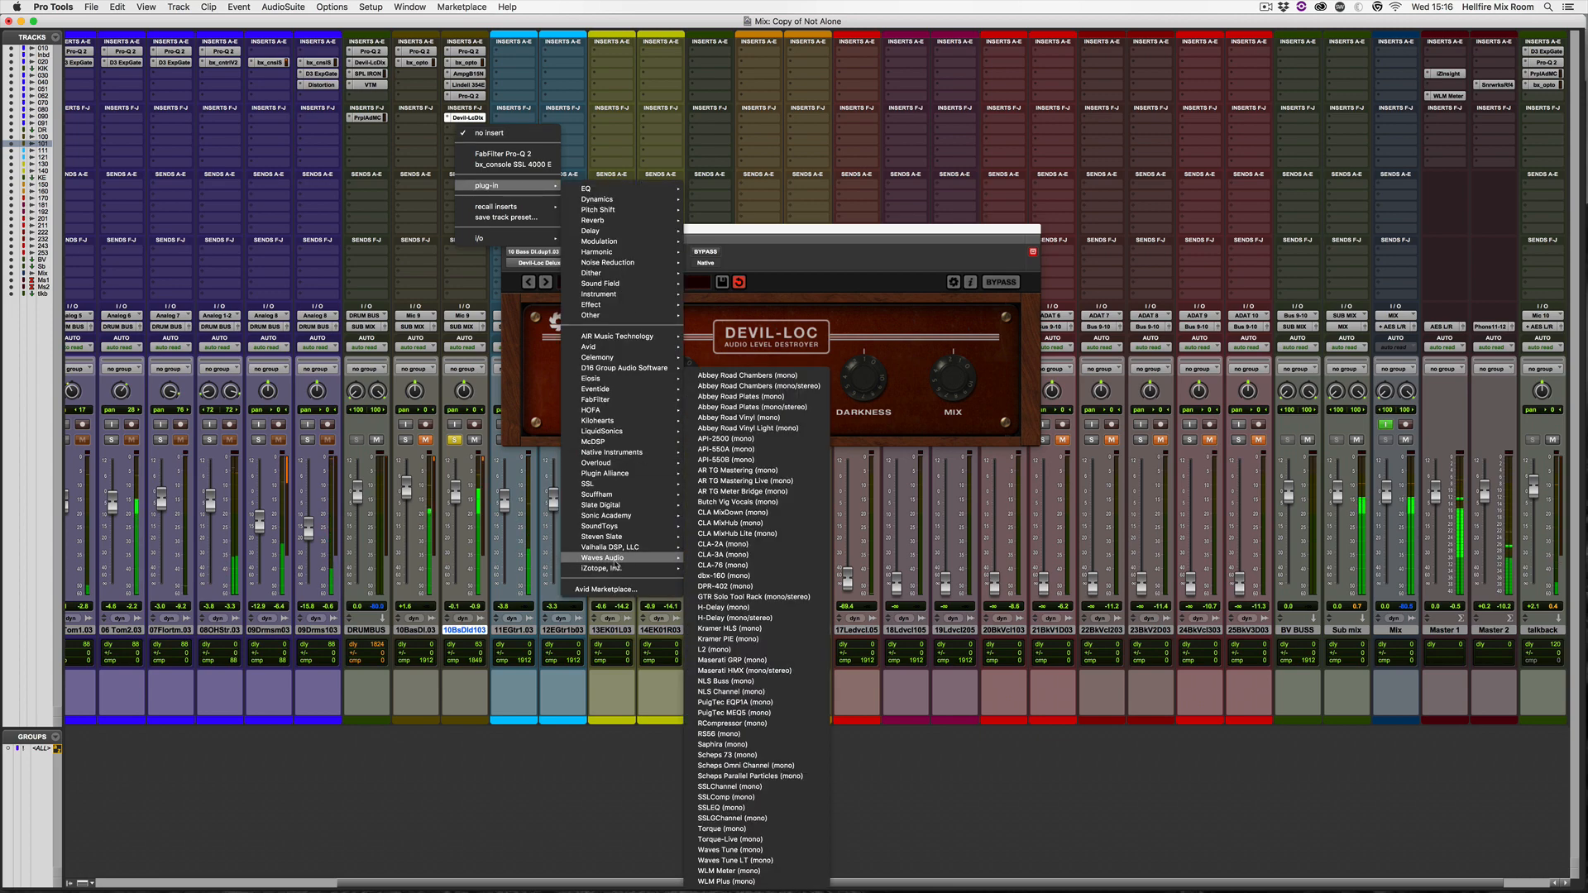
mouse_move(629, 505)
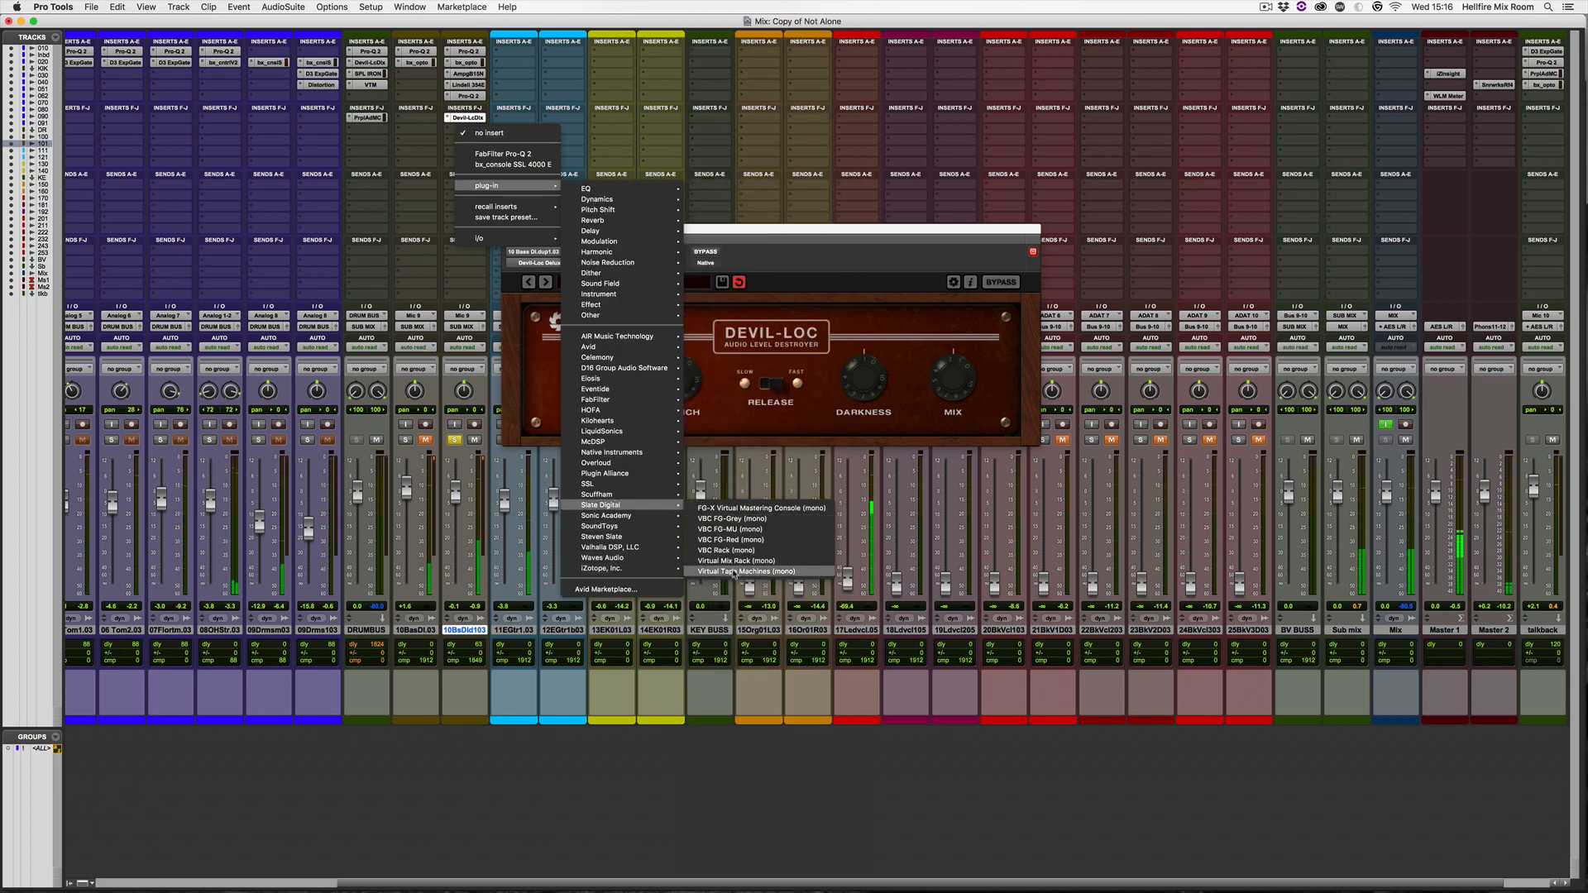
click(734, 572)
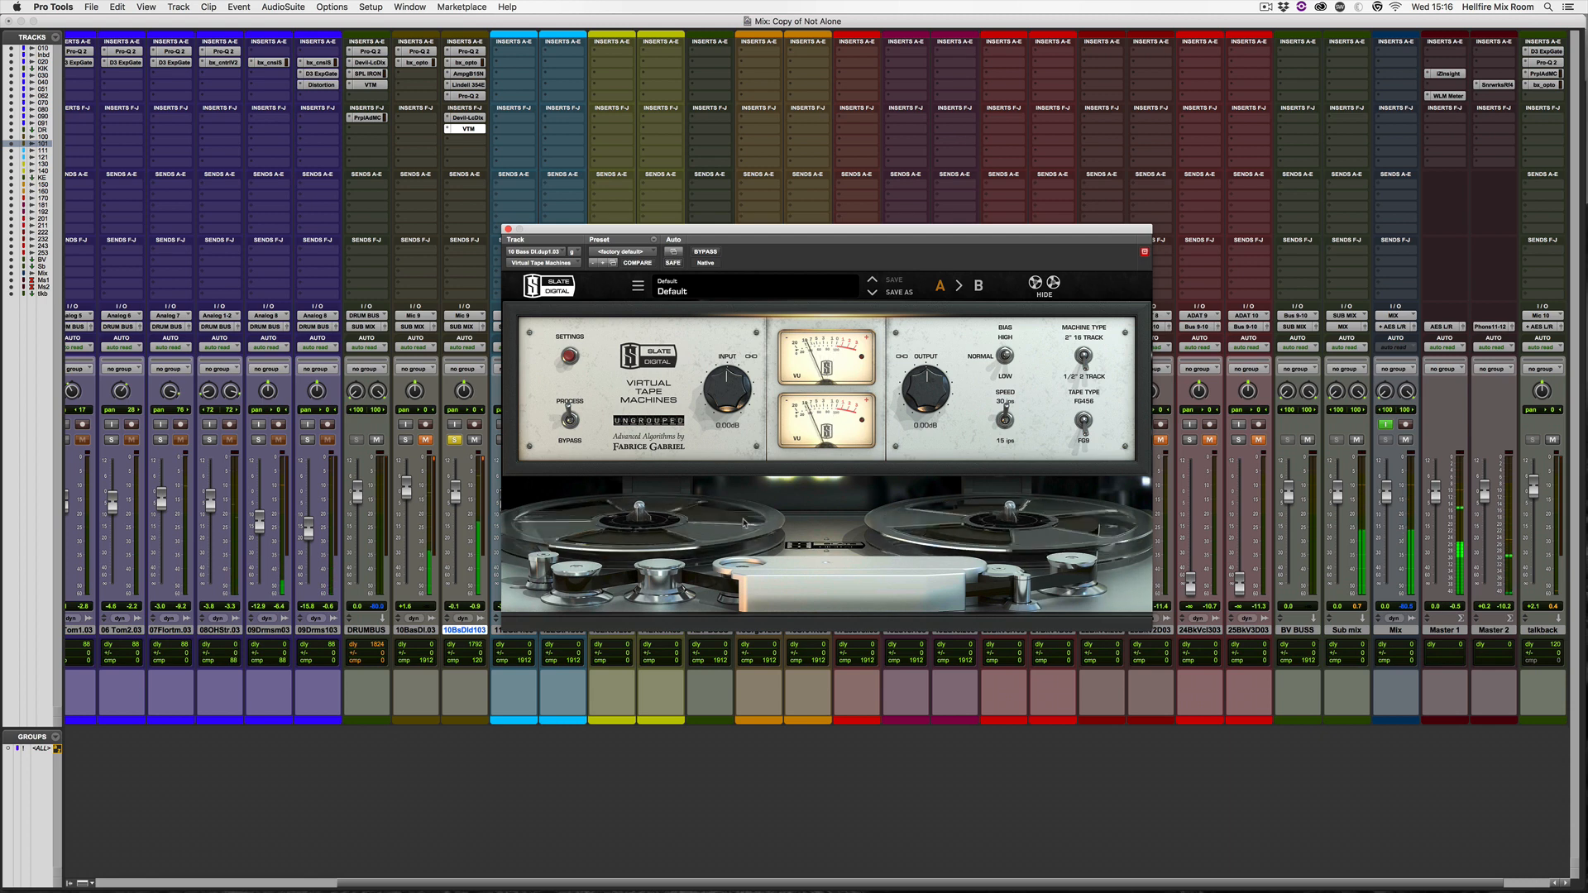
drag(726, 387, 721, 418)
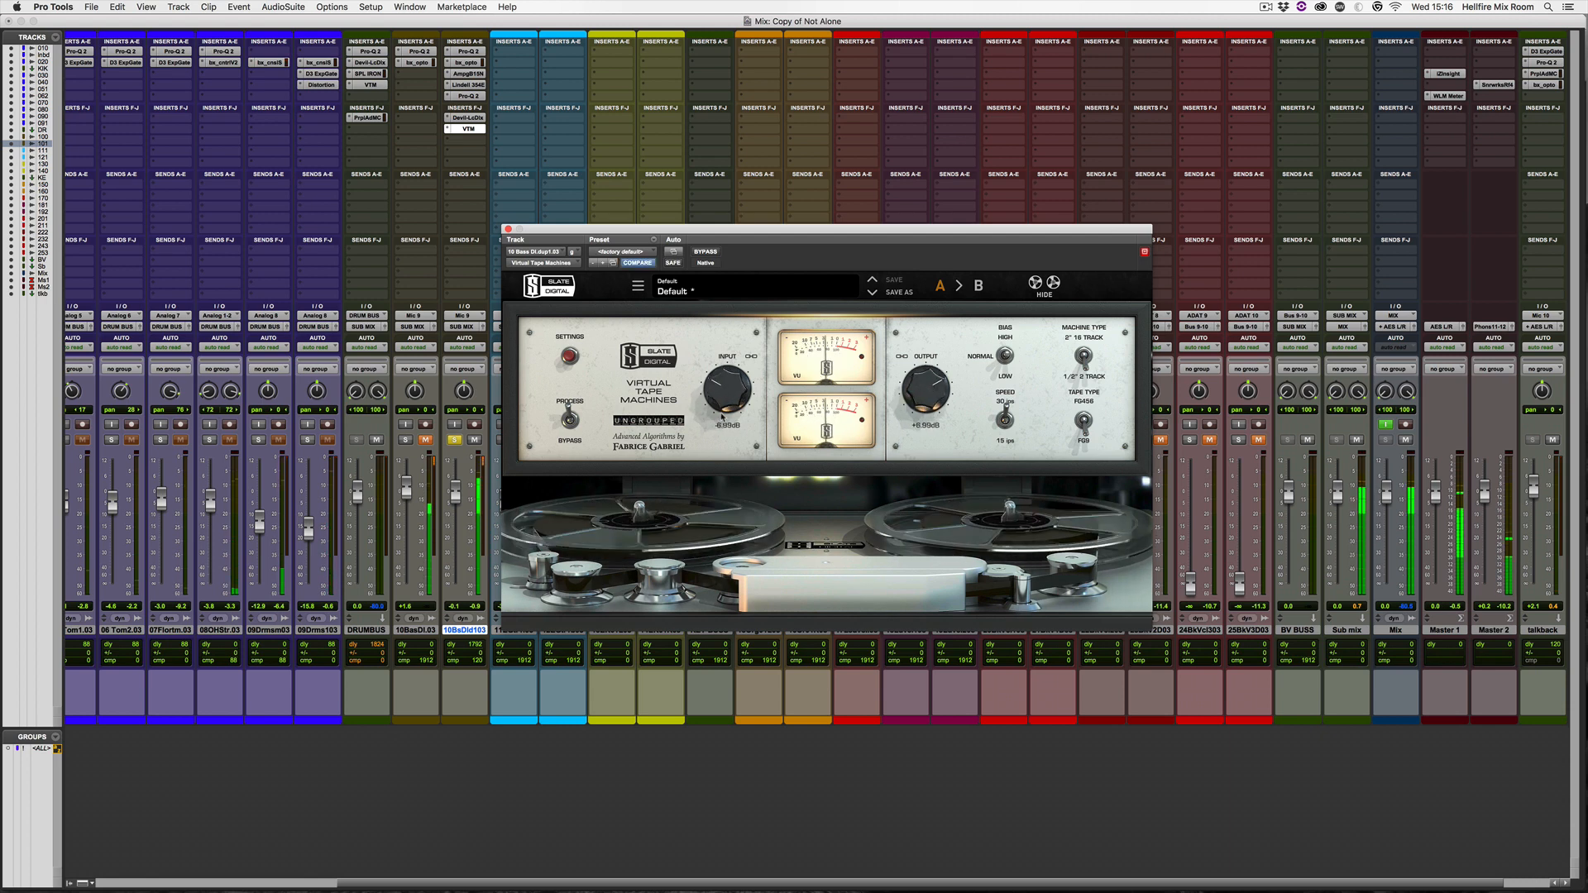
Compare the Virtual Tape Machines bypassed and active, and close the plug-in with it active.
click(706, 252)
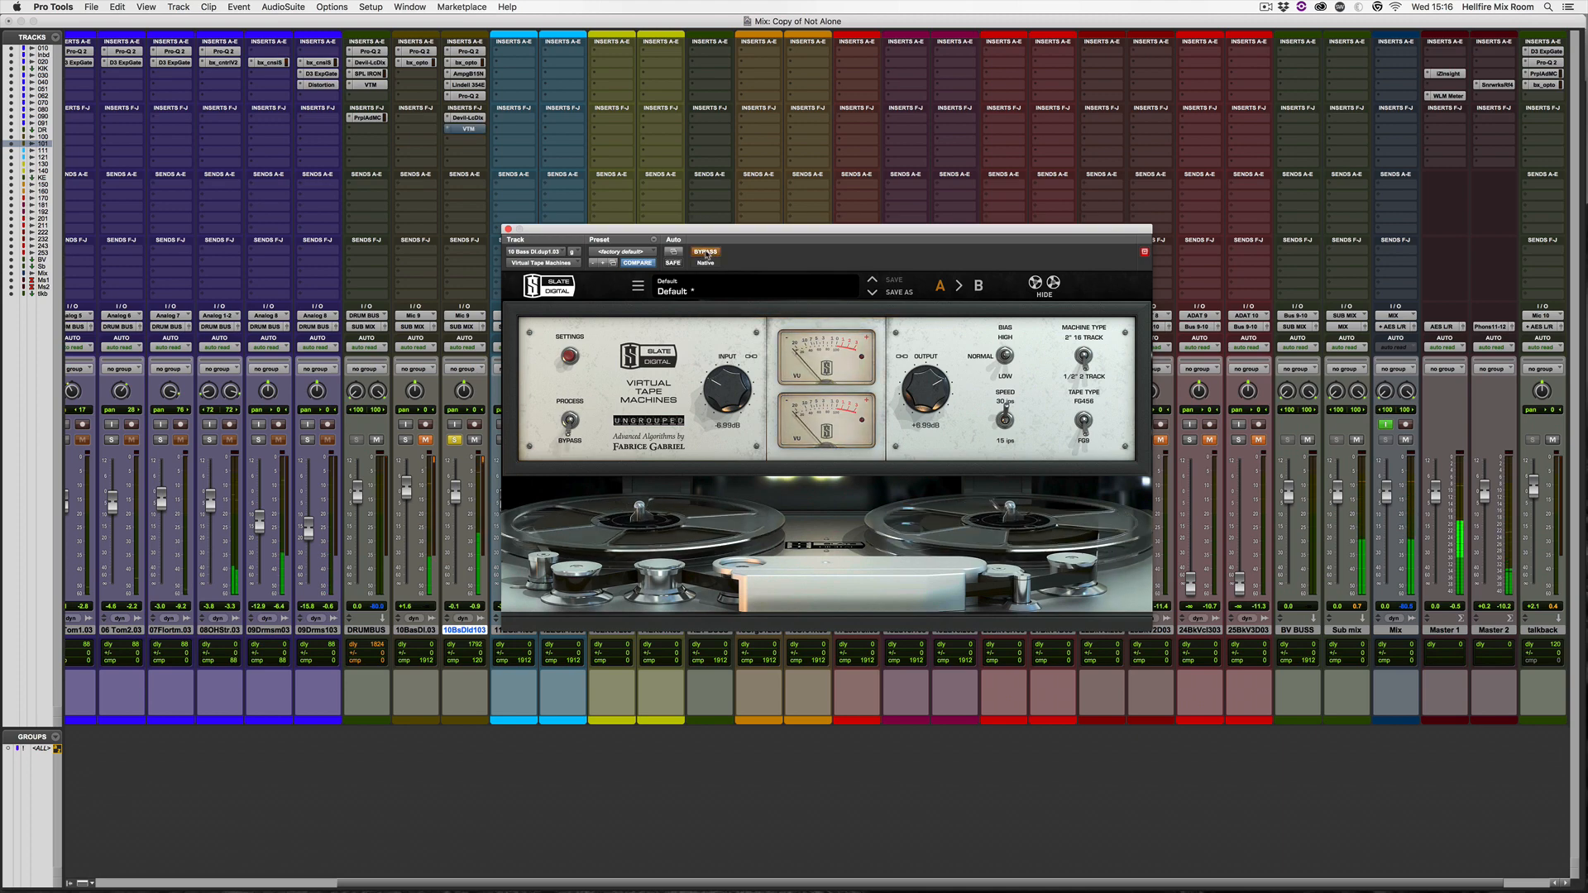
click(707, 254)
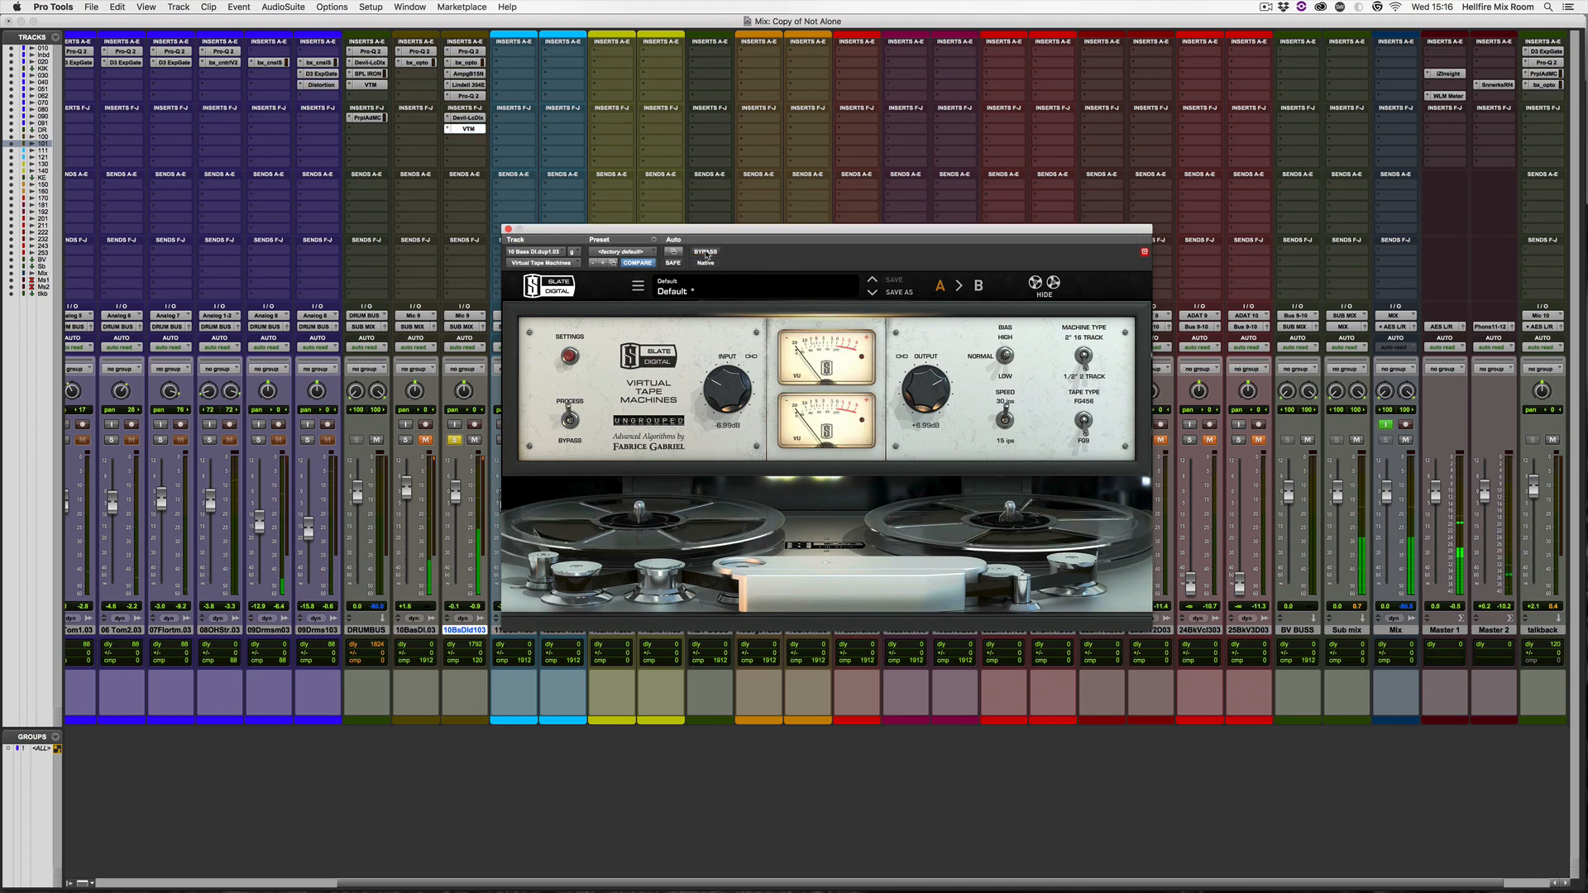
click(508, 229)
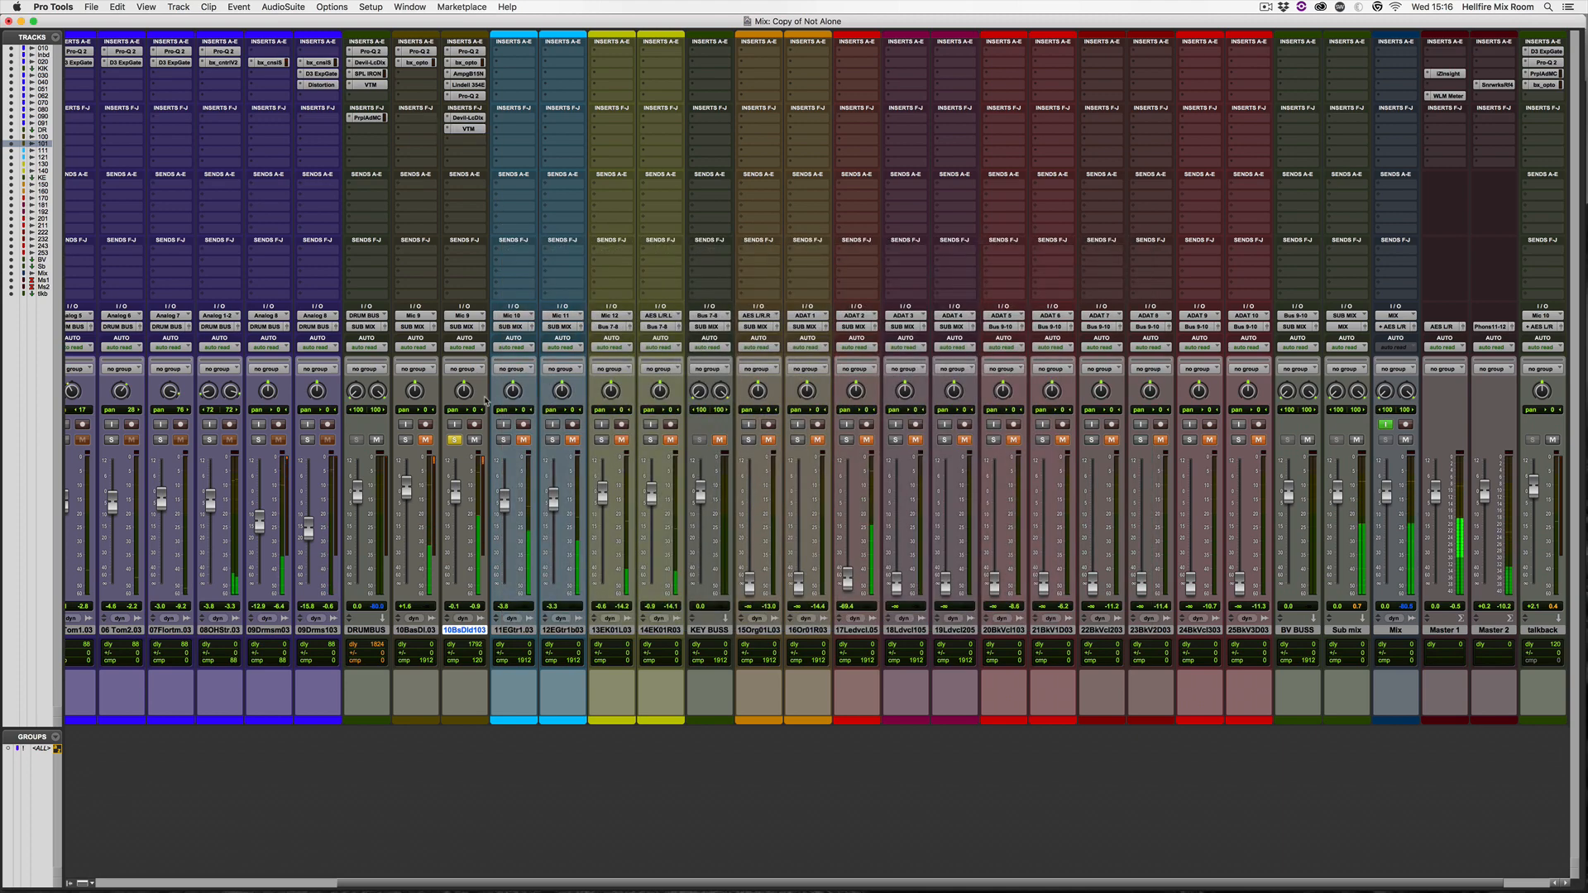
Lower the parallel bass track's fader to -4.1 dB, unsolo it, and audition the bass DI by toggling its solo and mute.
mouse_move(461, 501)
mouse_down()
mouse_move(452, 540)
mouse_move(460, 503)
mouse_up()
click(457, 441)
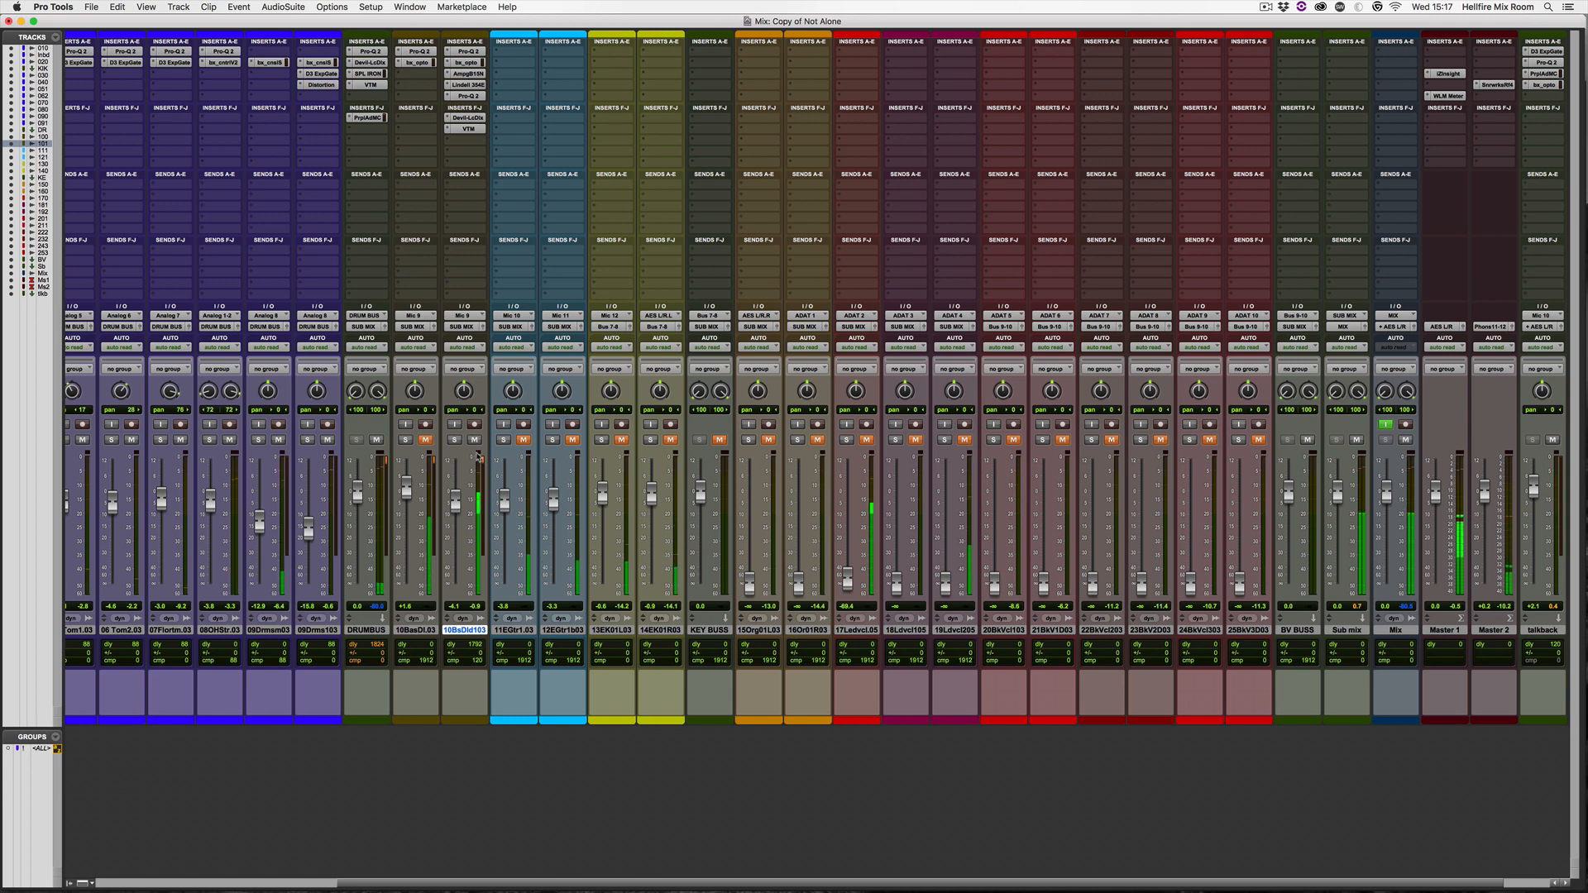
click(406, 440)
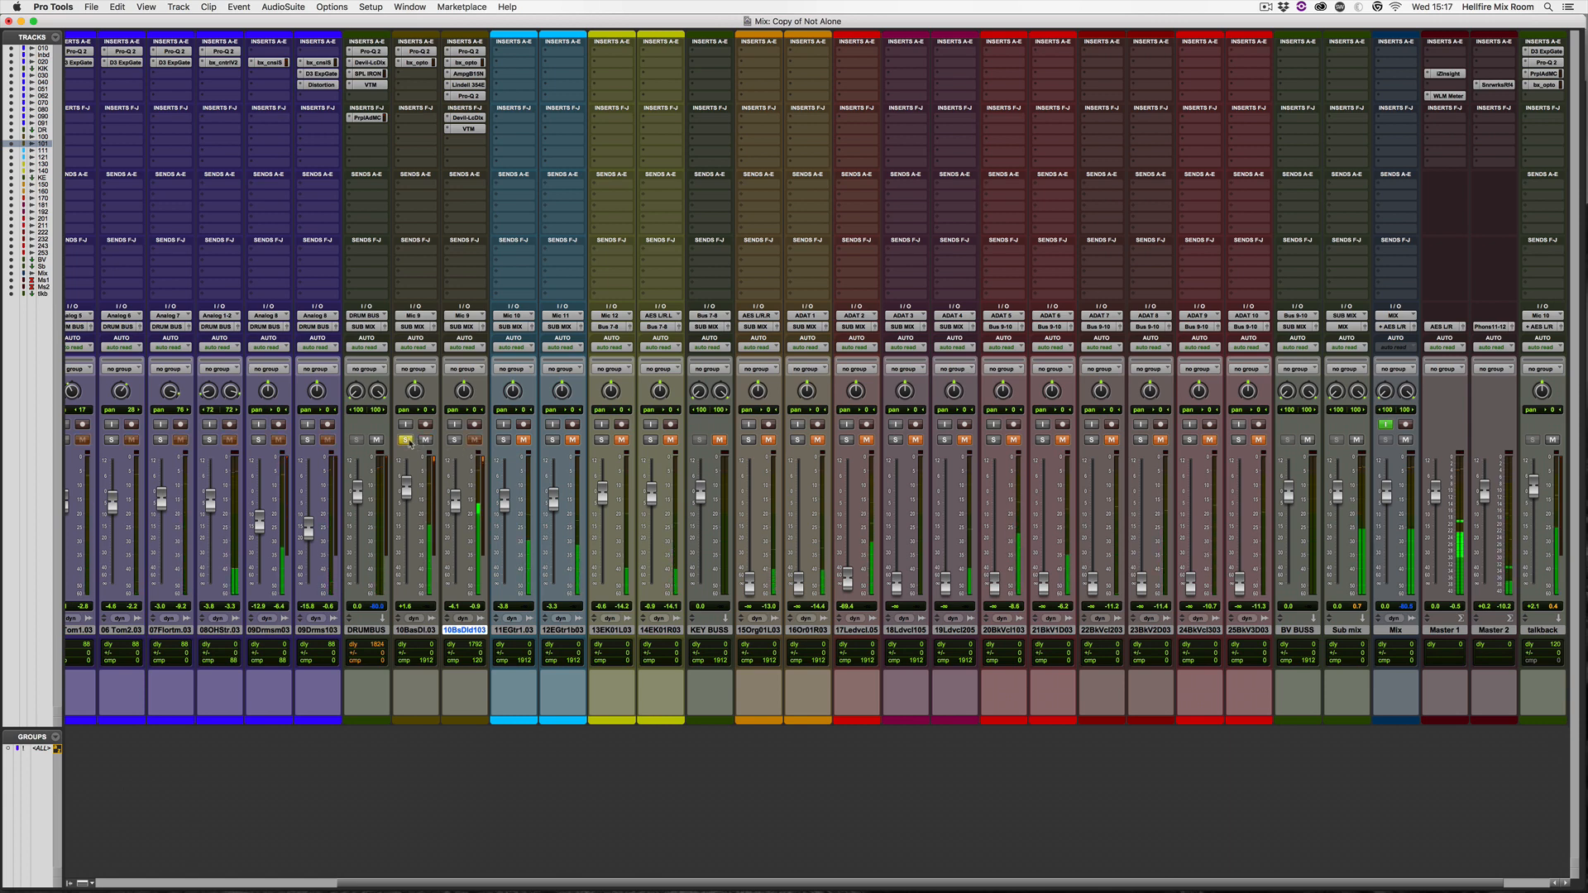
click(408, 440)
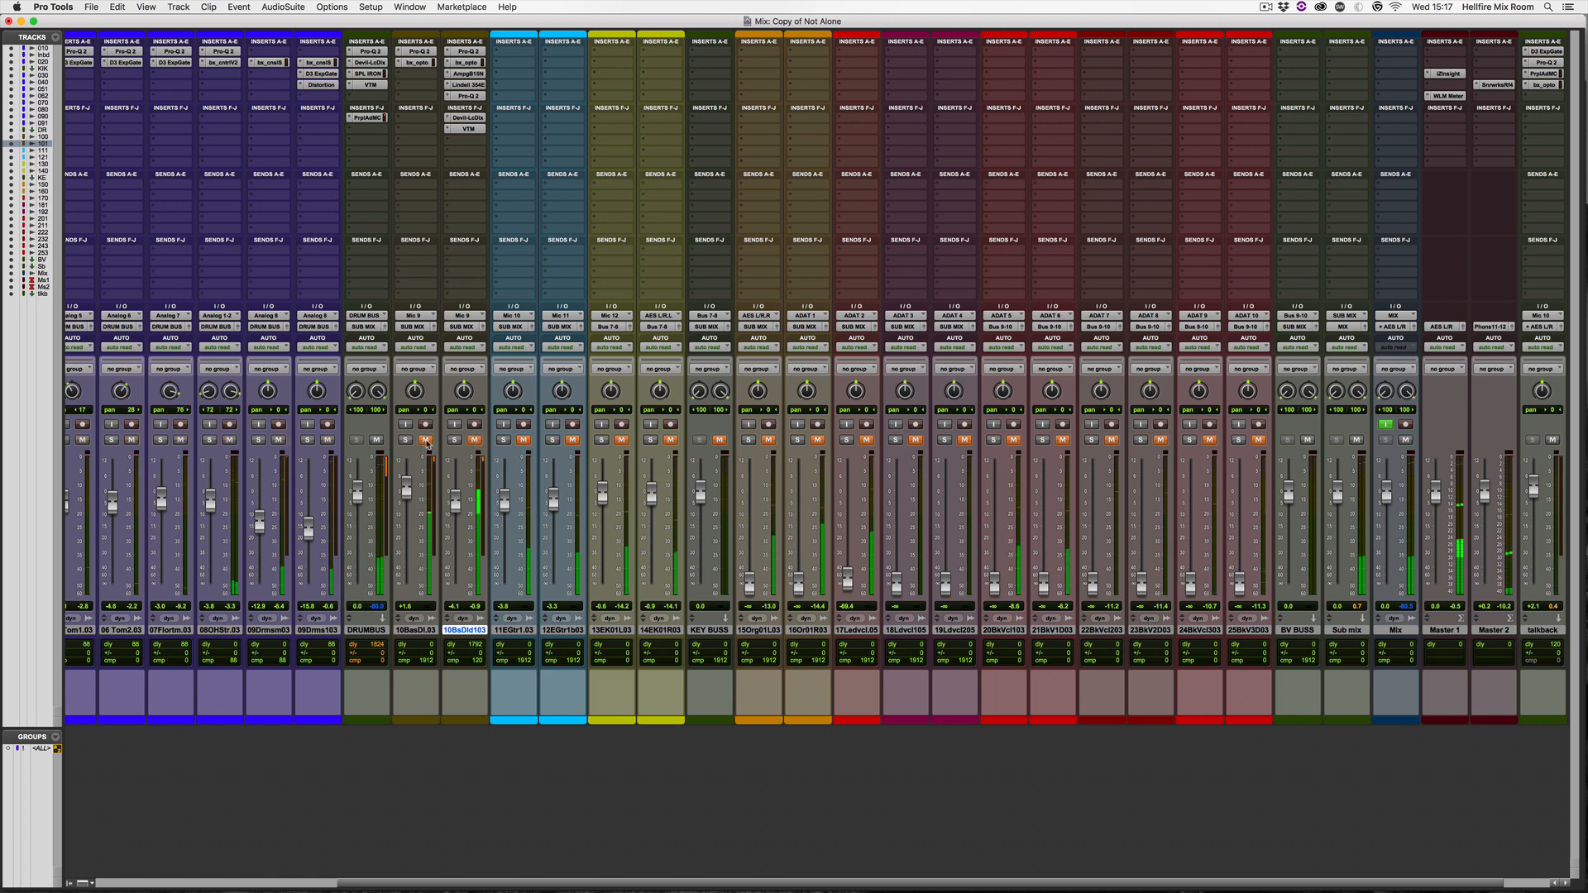
click(426, 441)
click(428, 443)
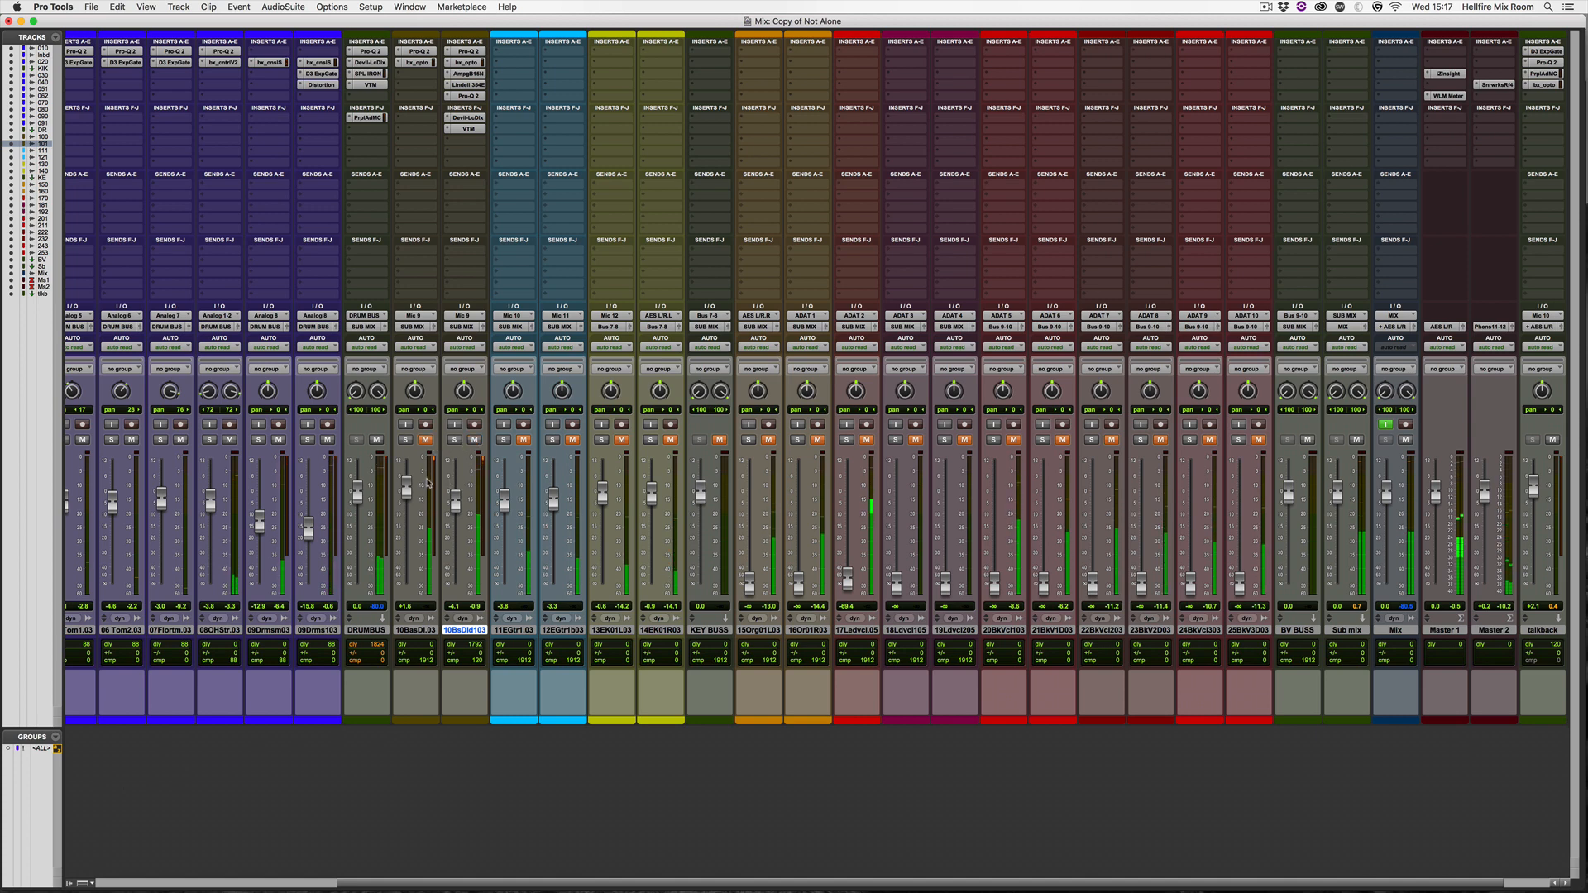
Solo both bass tracks, lower the bass DI's fader to -4.3 dB, and inspect the DI's Pro-Q 2 curve.
key(shift+s)
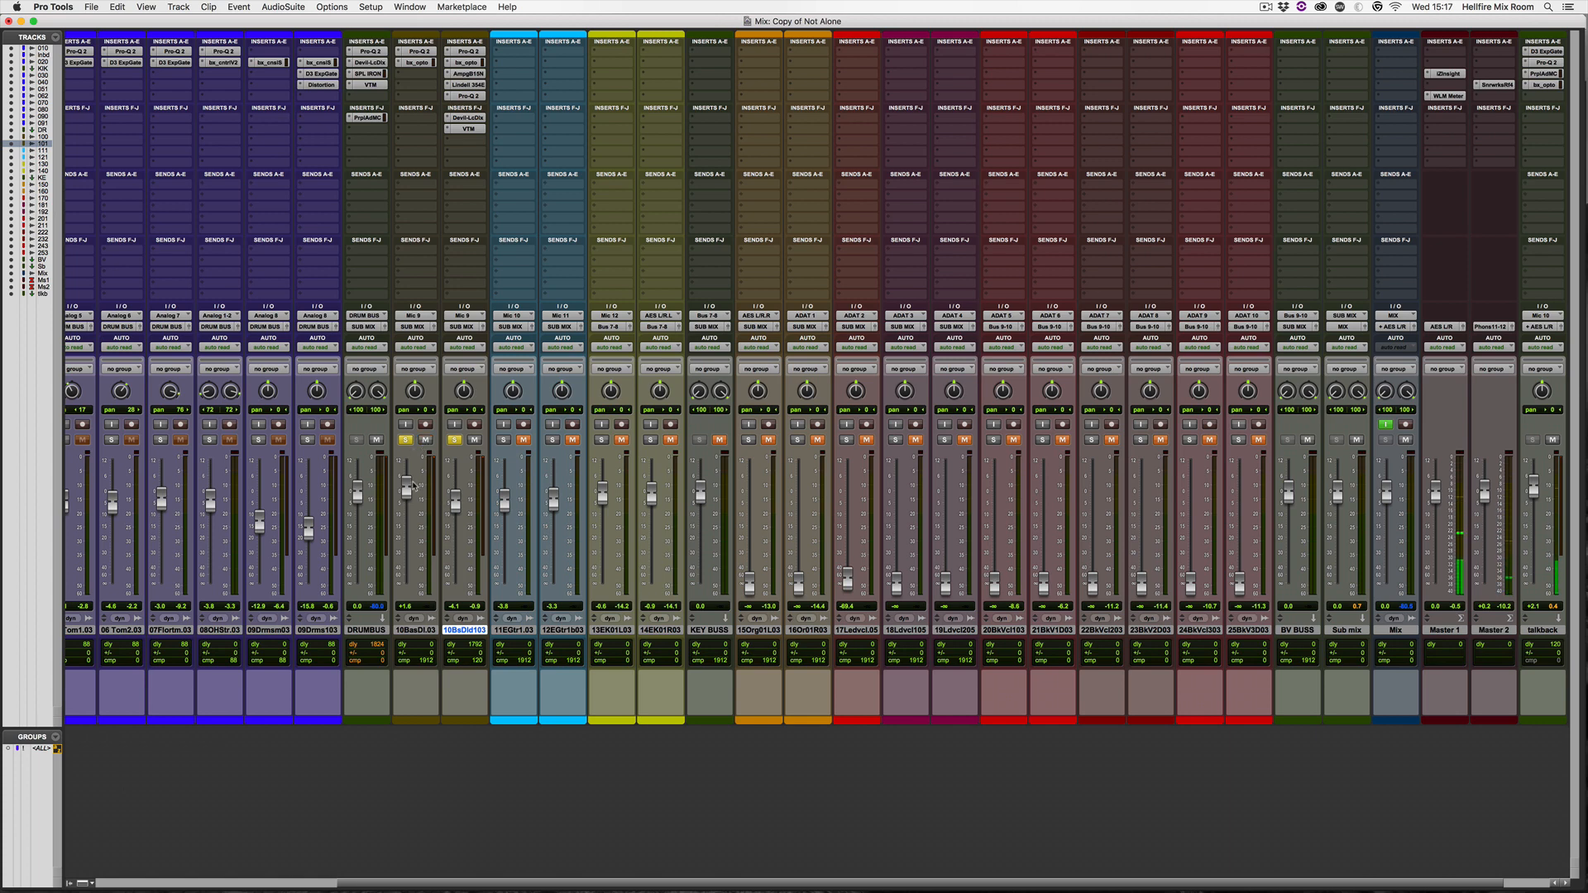
mouse_move(412, 486)
mouse_down()
mouse_move(412, 571)
mouse_move(413, 511)
mouse_up()
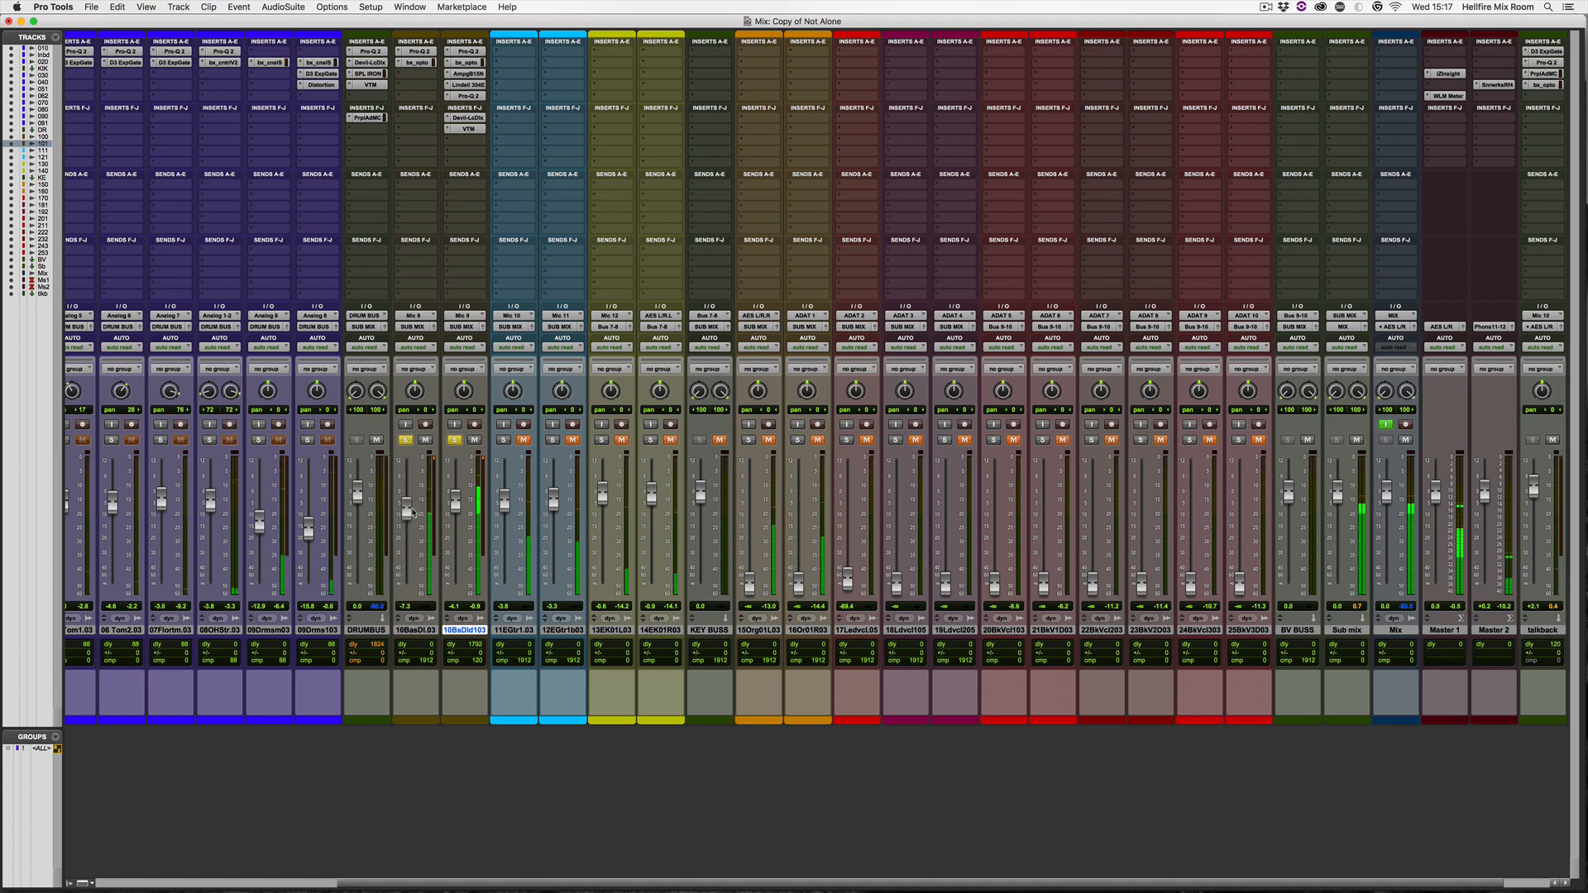
click(415, 51)
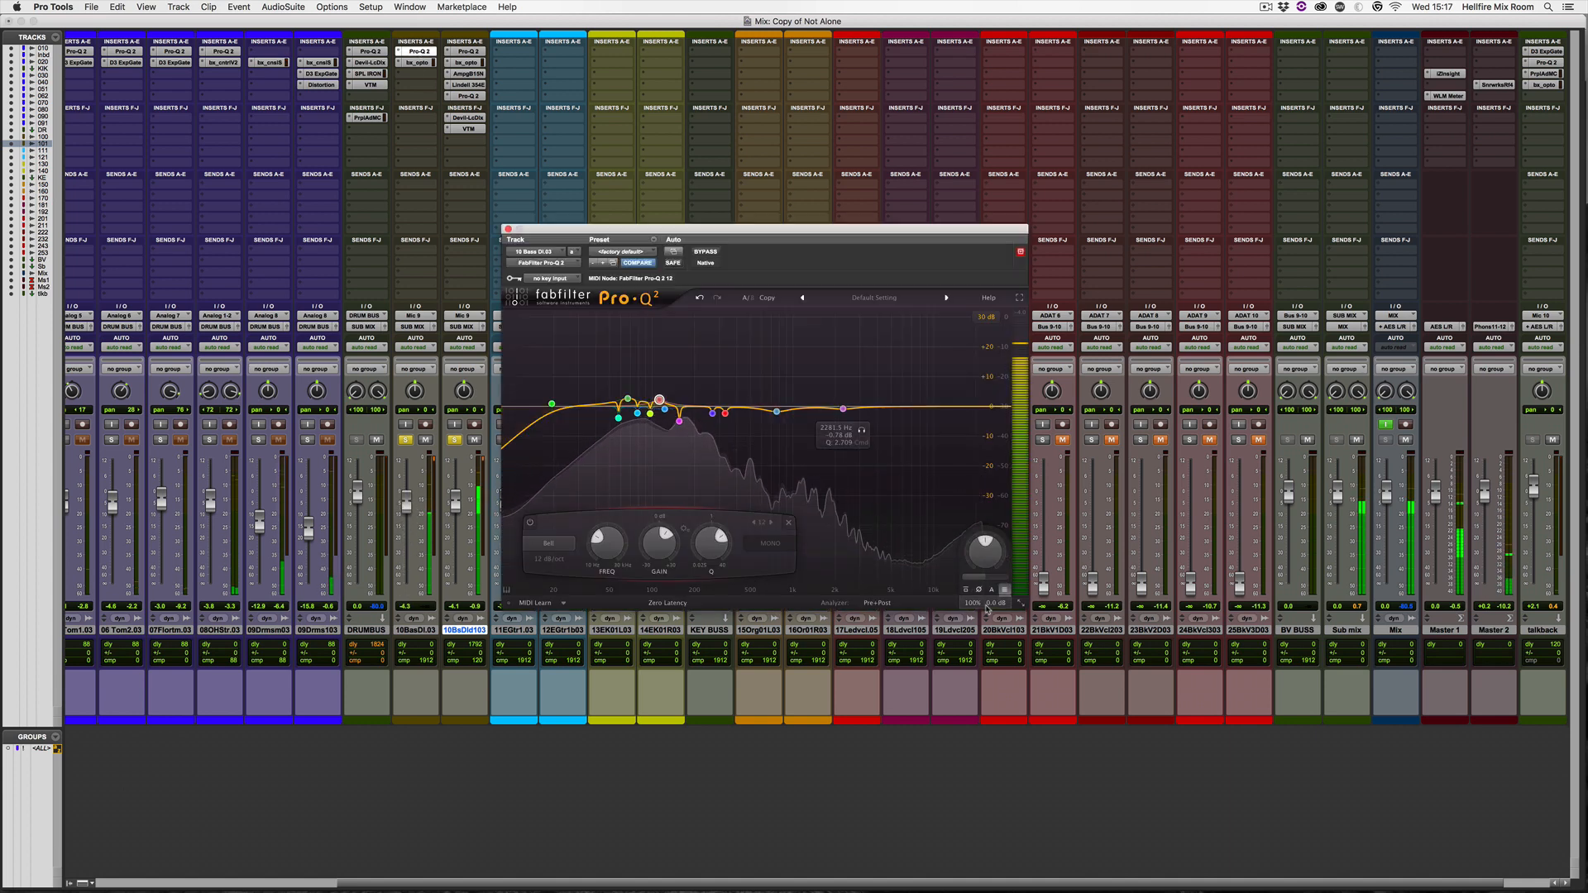
mouse_move(989, 600)
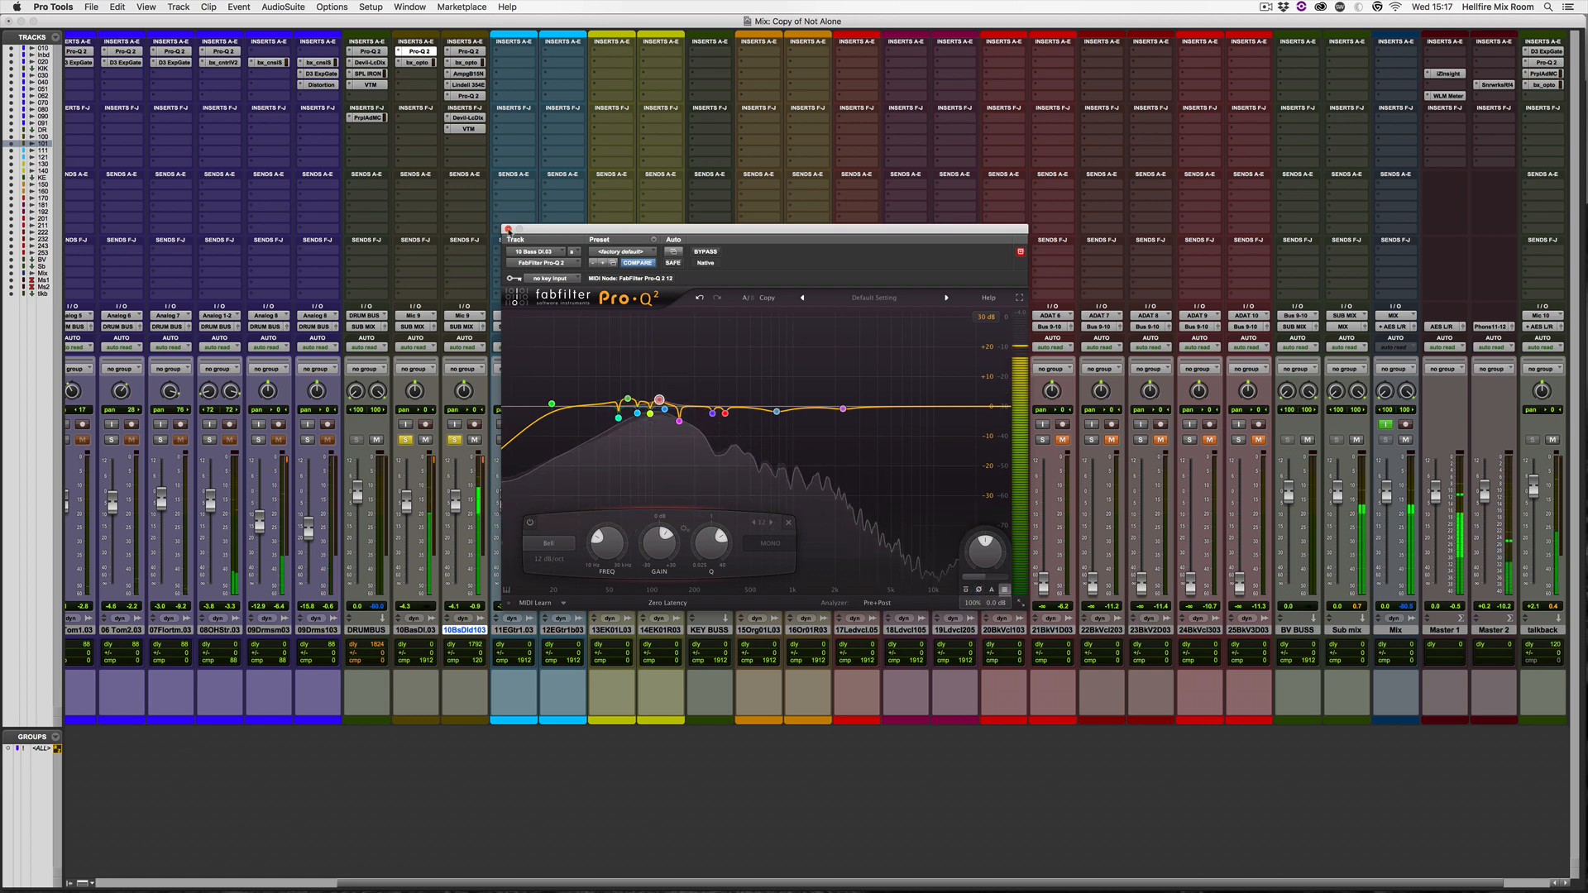
click(508, 229)
Mute the bass DI with its fader fully down and take both bass tracks out of solo.
click(425, 440)
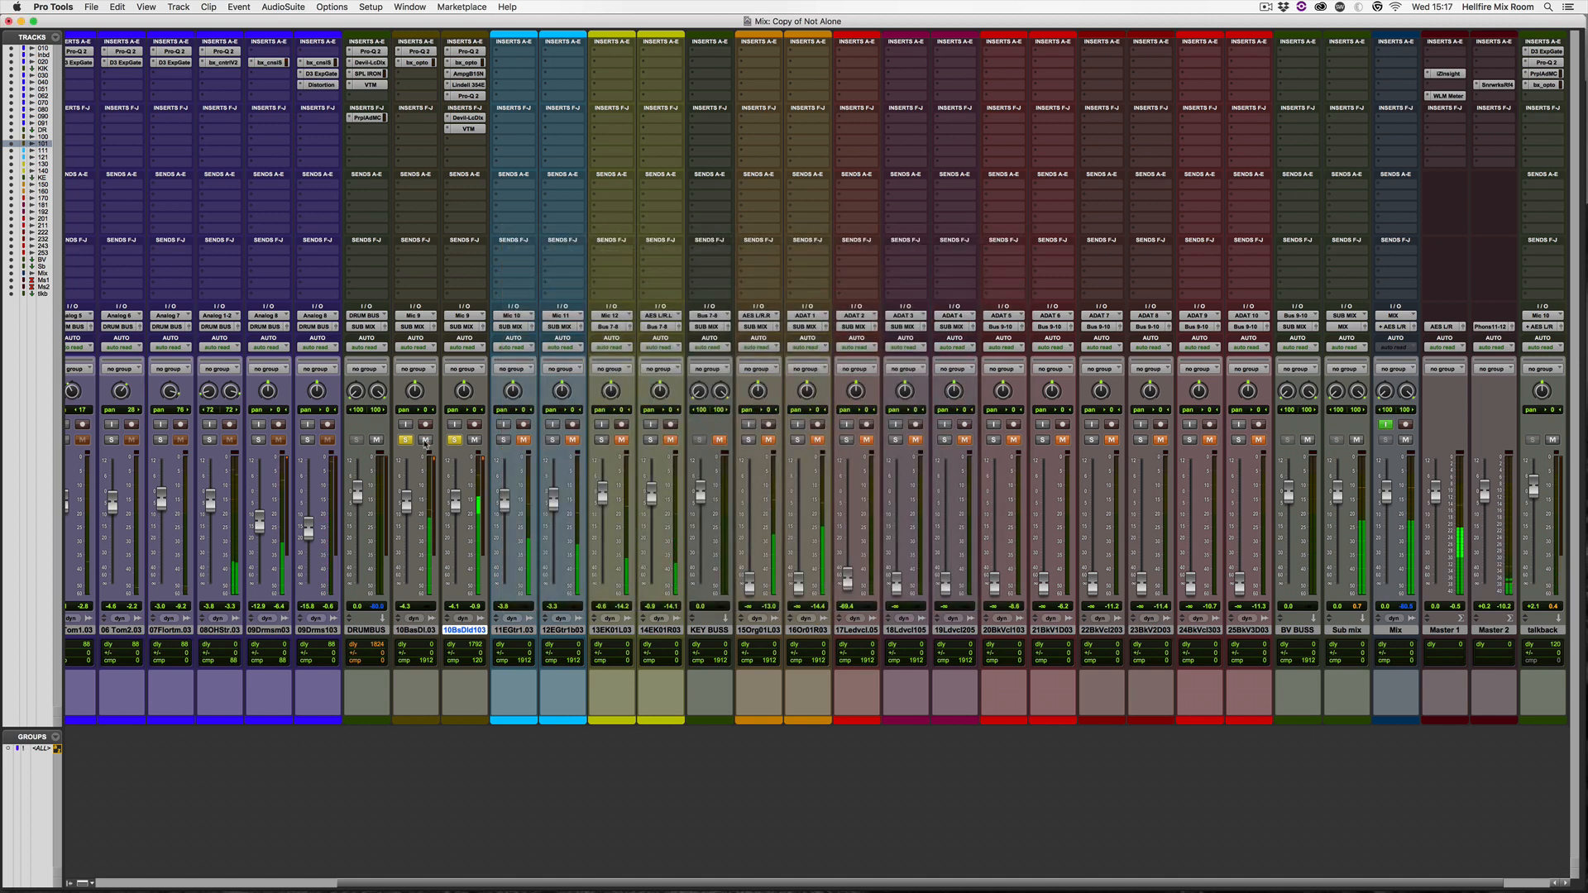
click(405, 440)
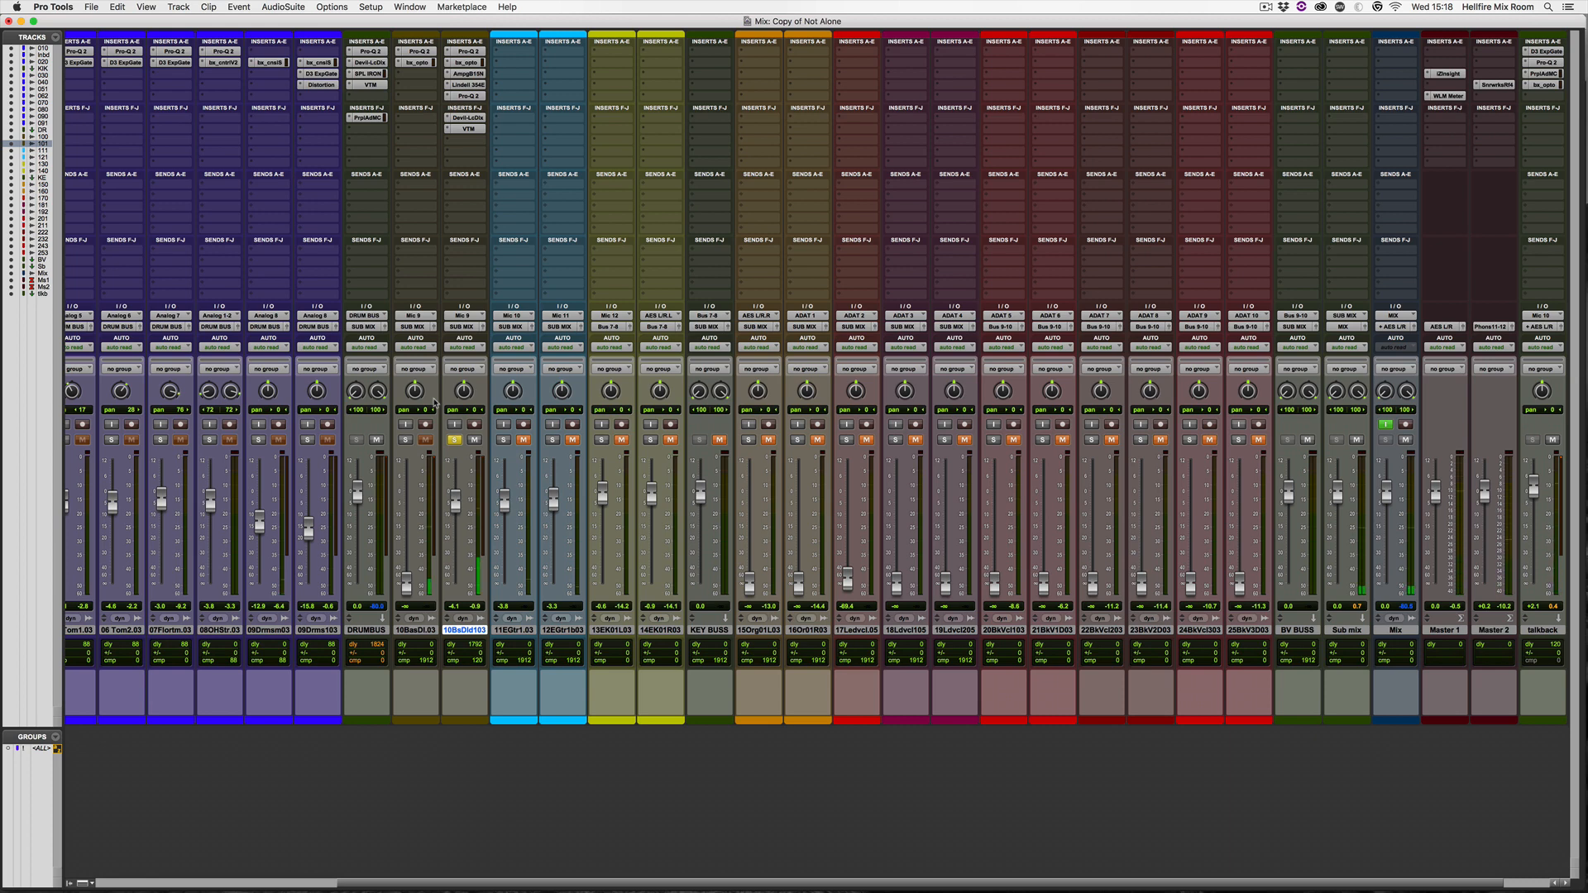
click(454, 439)
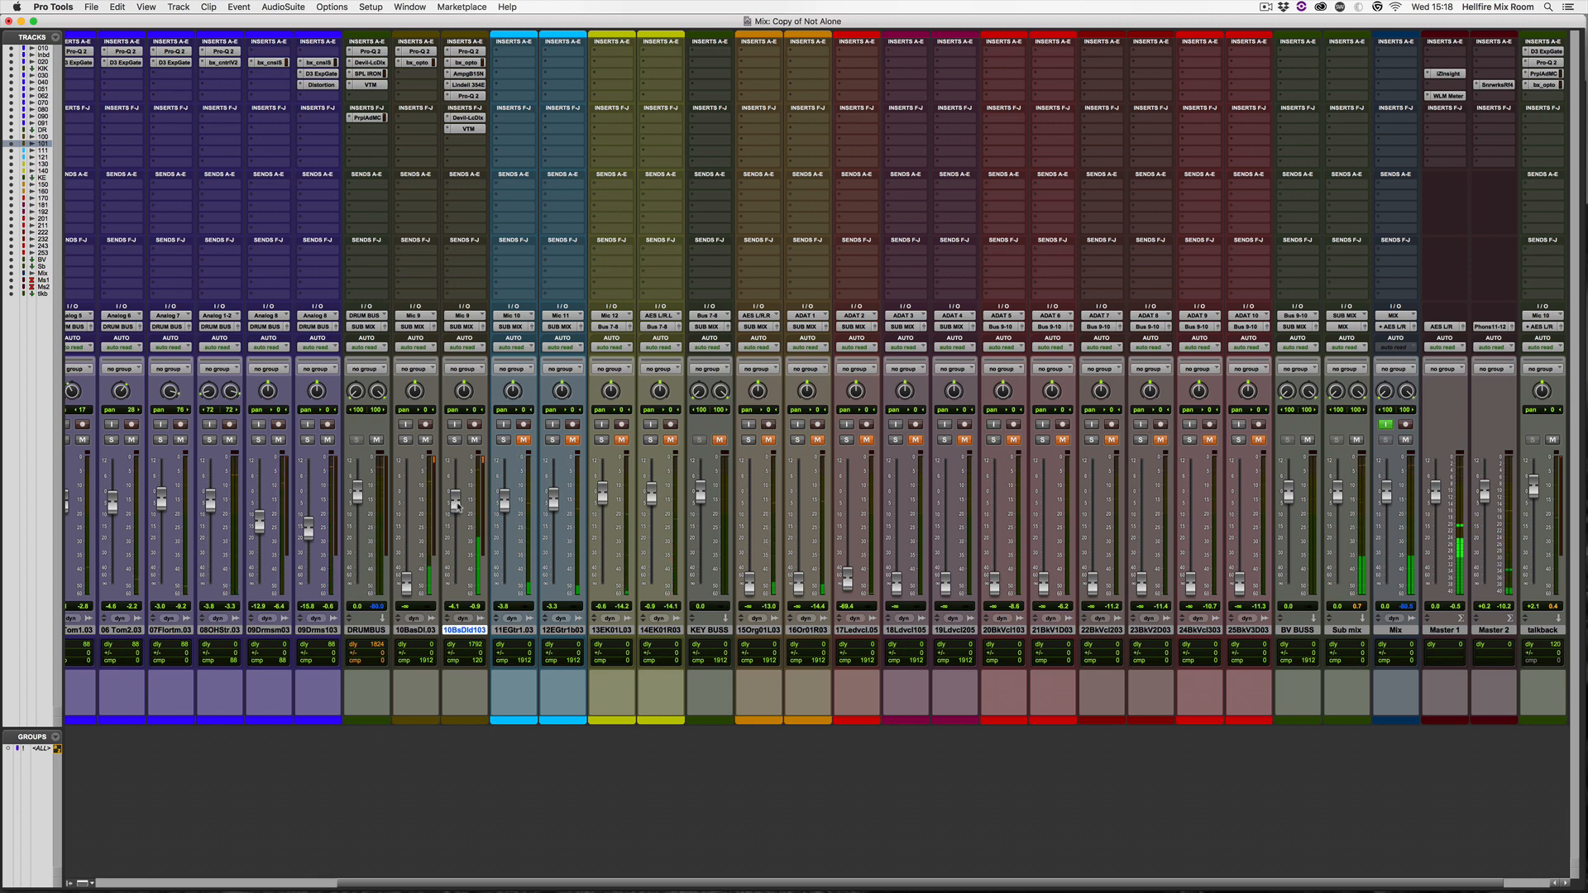
Solo the first electric guitar track and insert bx_console SSL 4000 E in its second insert slot.
click(503, 440)
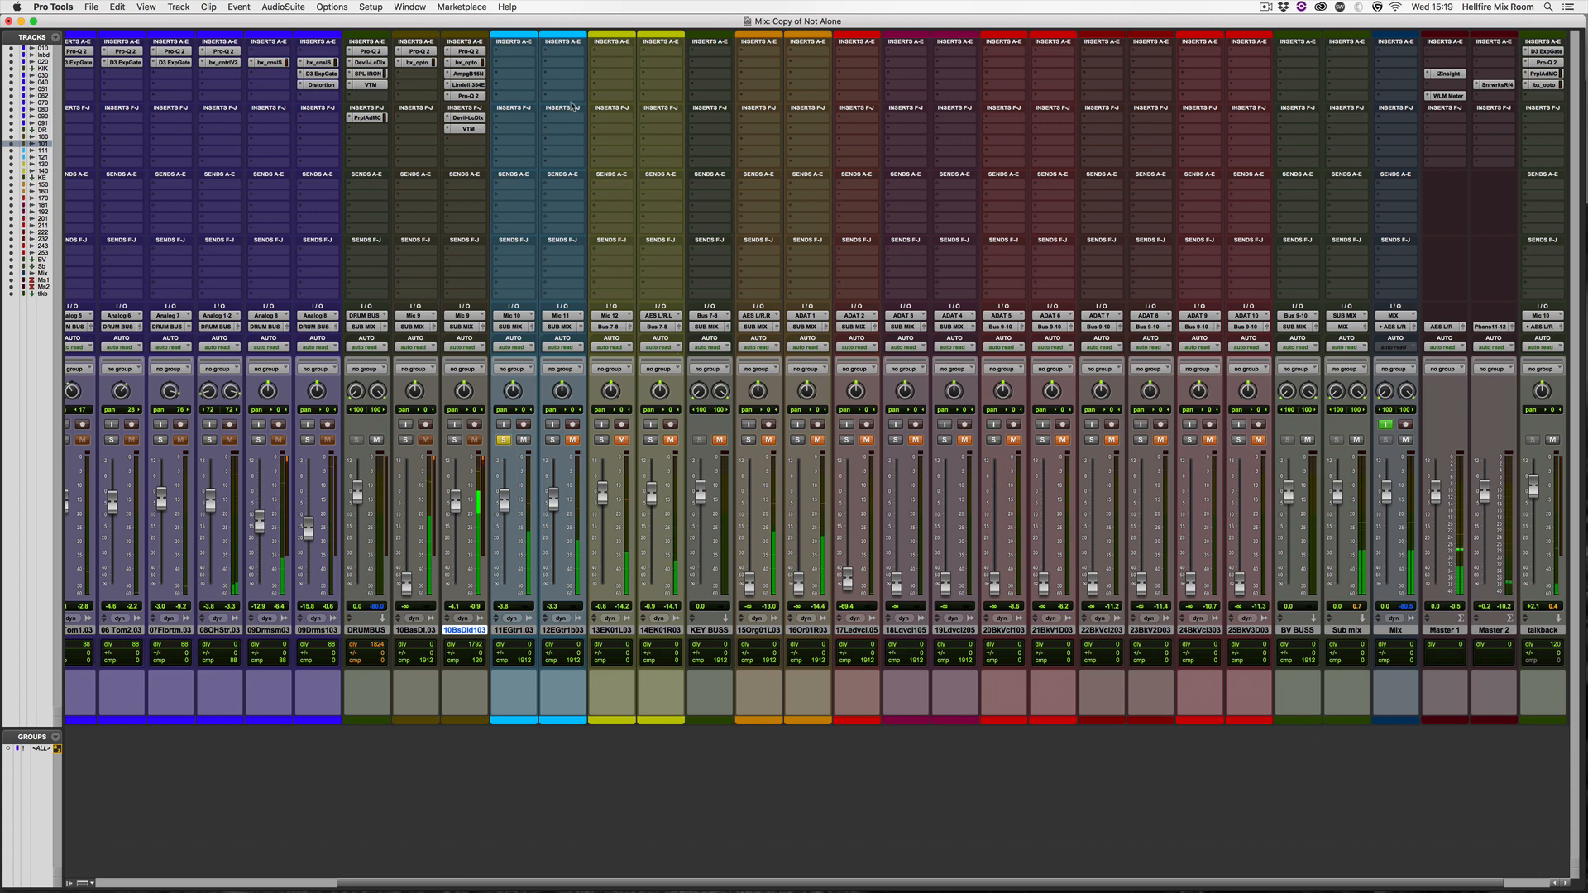
click(512, 62)
click(741, 112)
drag(654, 228, 692, 139)
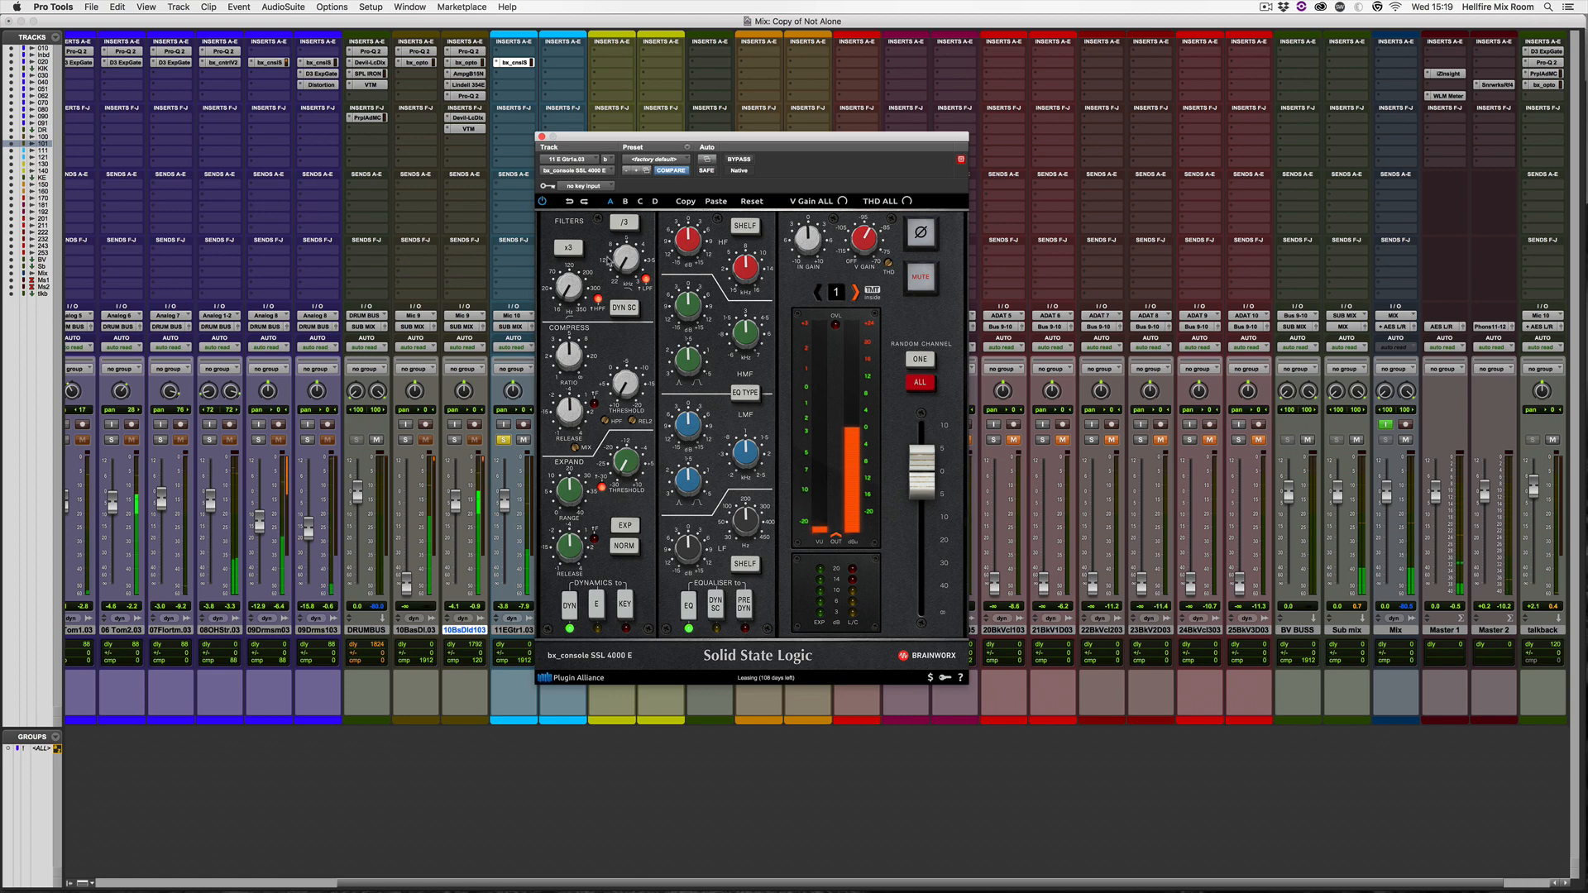
Set the SSL channel's high-pass filter to about 54 Hz and adjust its low-pass filter on the guitar.
mouse_move(569, 264)
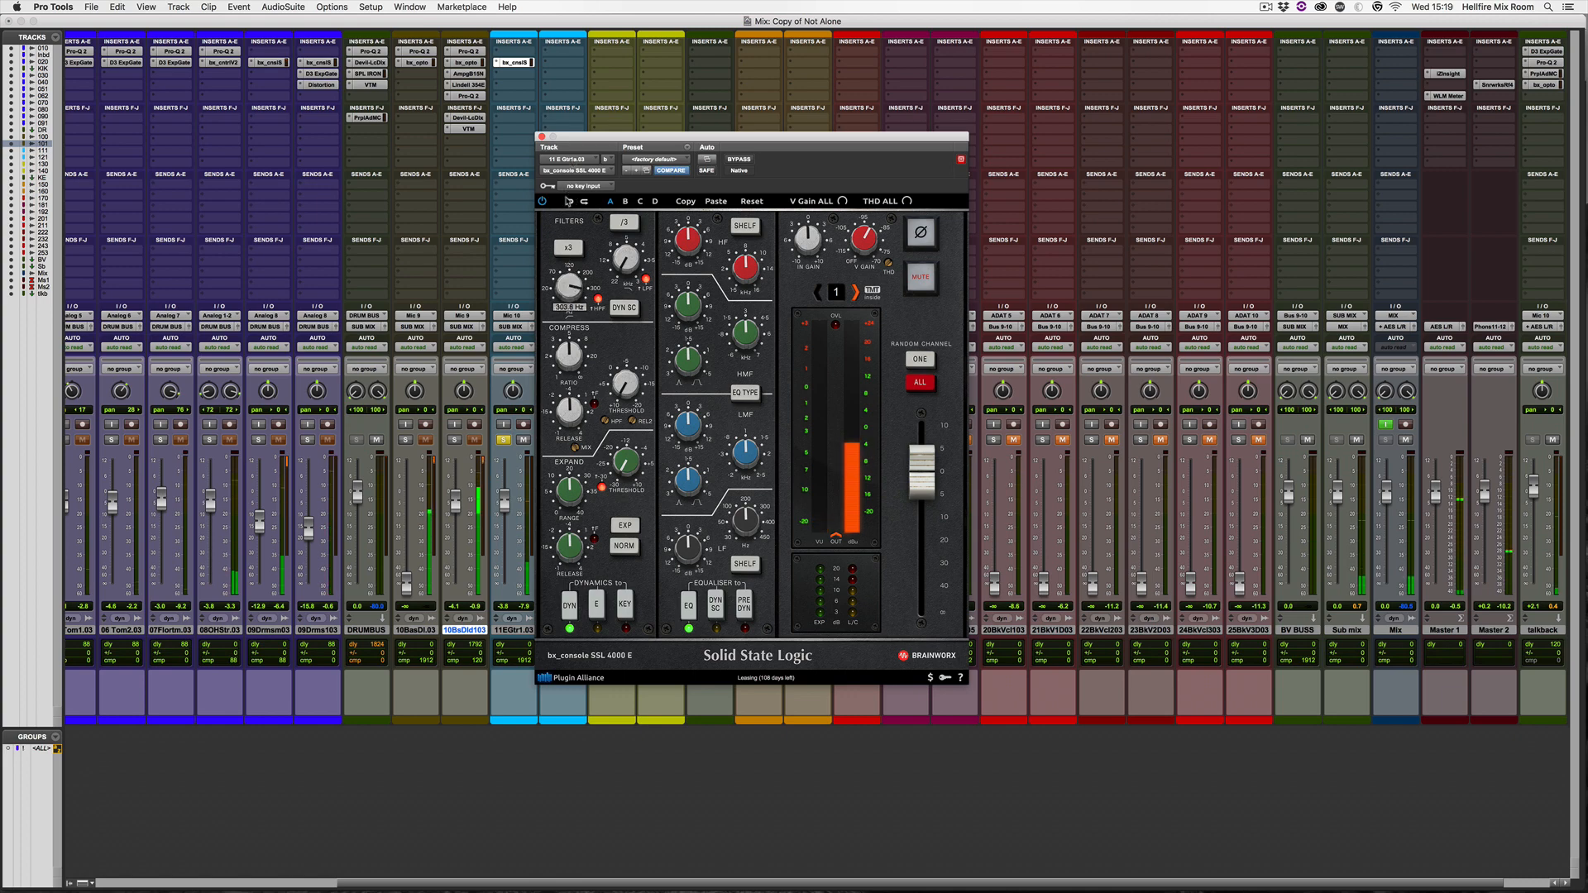
drag(569, 171, 568, 255)
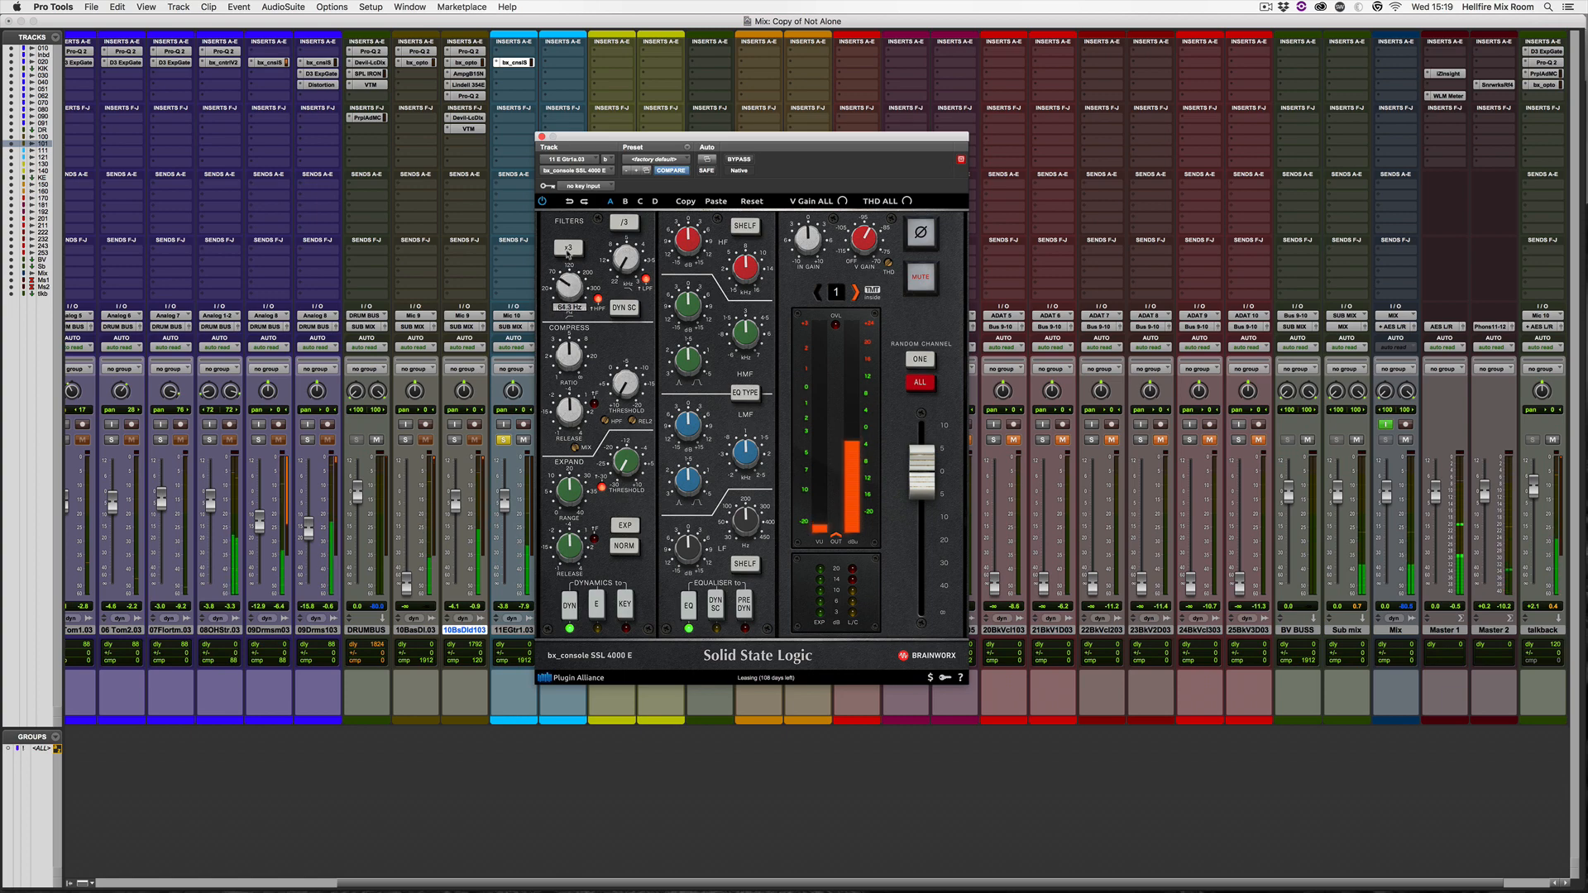
drag(568, 256, 568, 255)
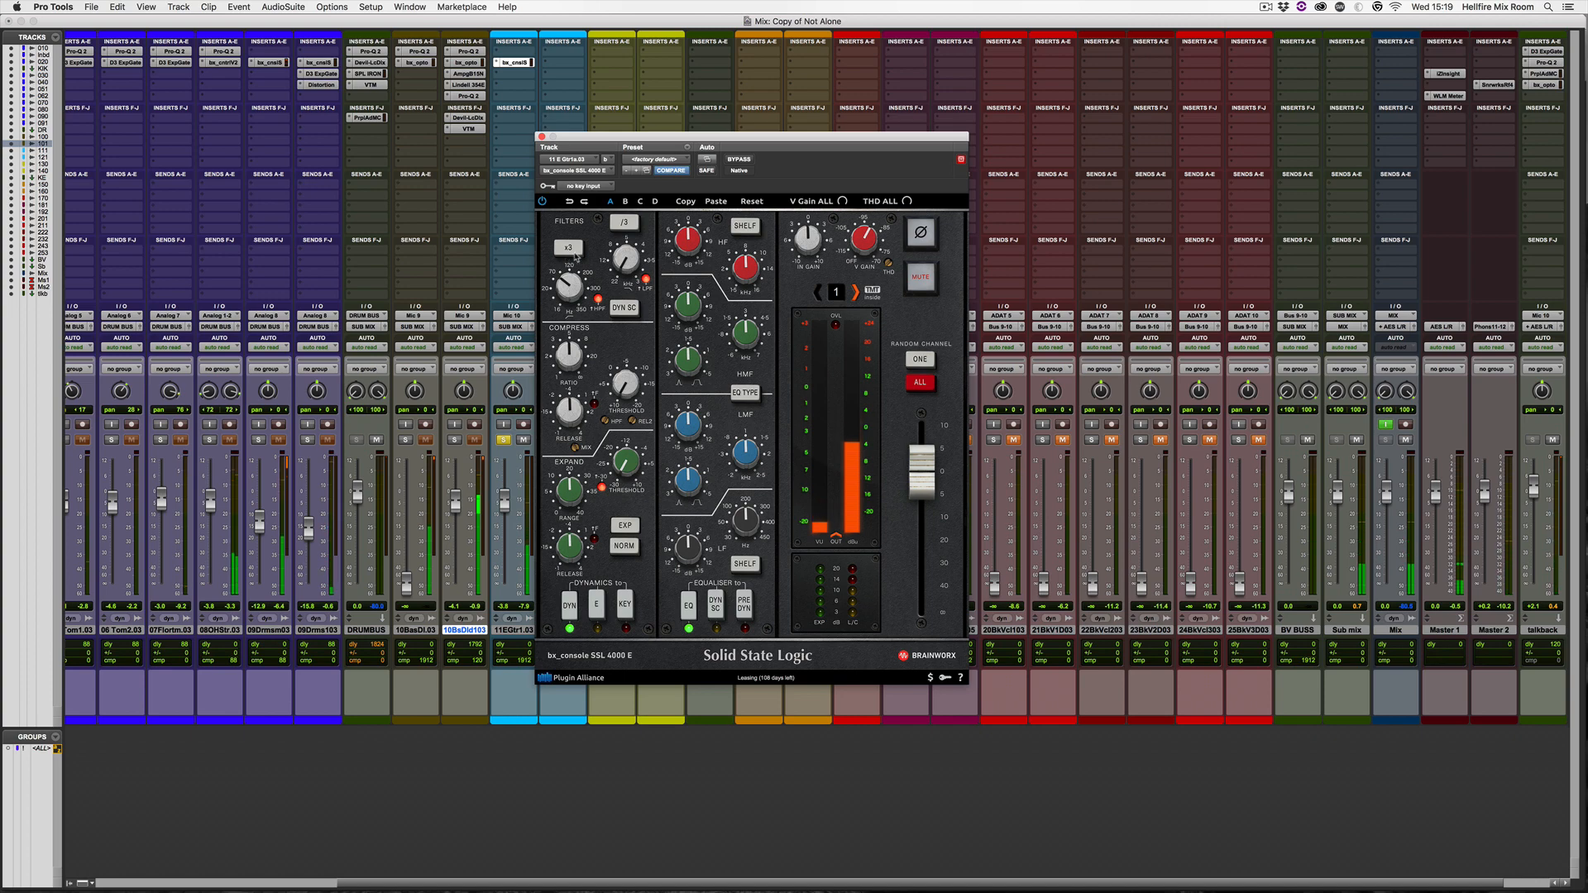
drag(626, 258, 627, 238)
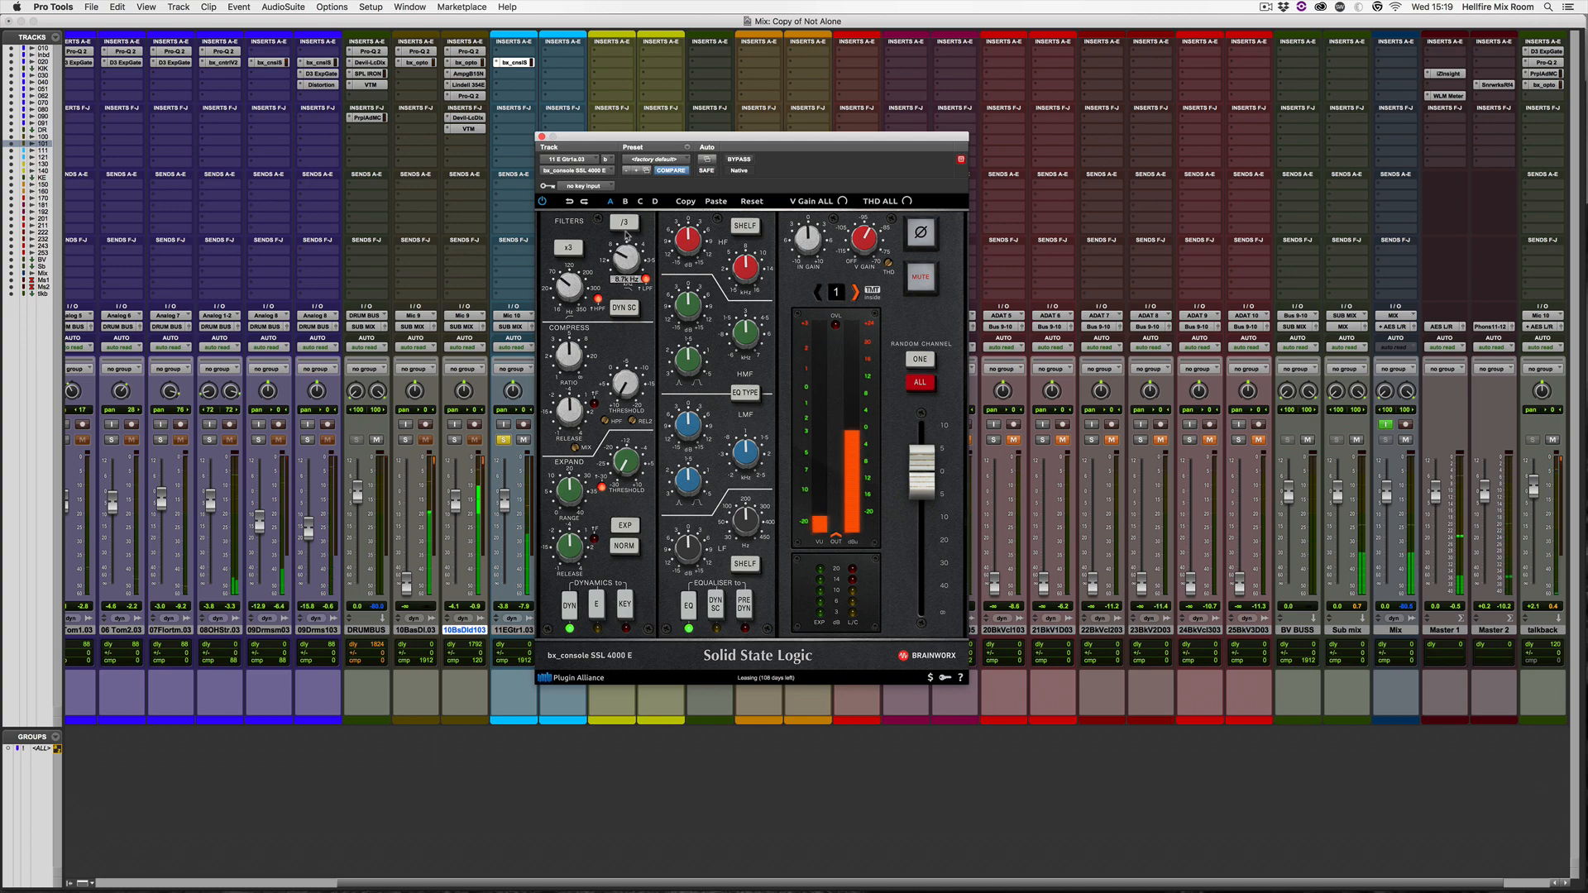
Fine-tune the low-pass filter and high-mid band on the first guitar's SSL channel and compare the sound with the plug-in bypassed.
drag(626, 237, 626, 236)
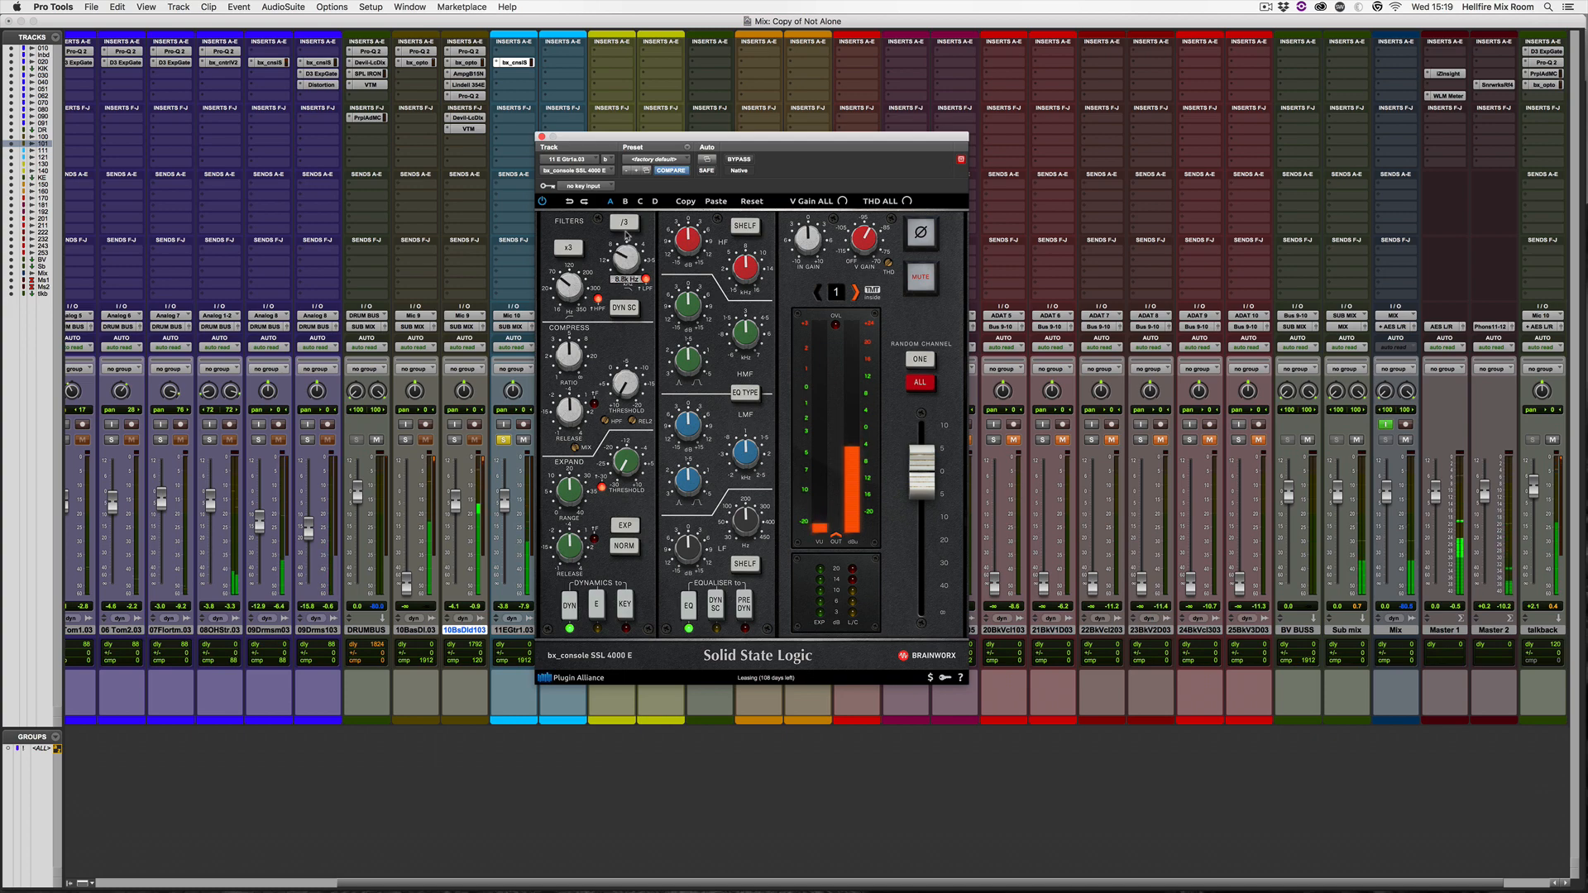
click(739, 161)
click(738, 161)
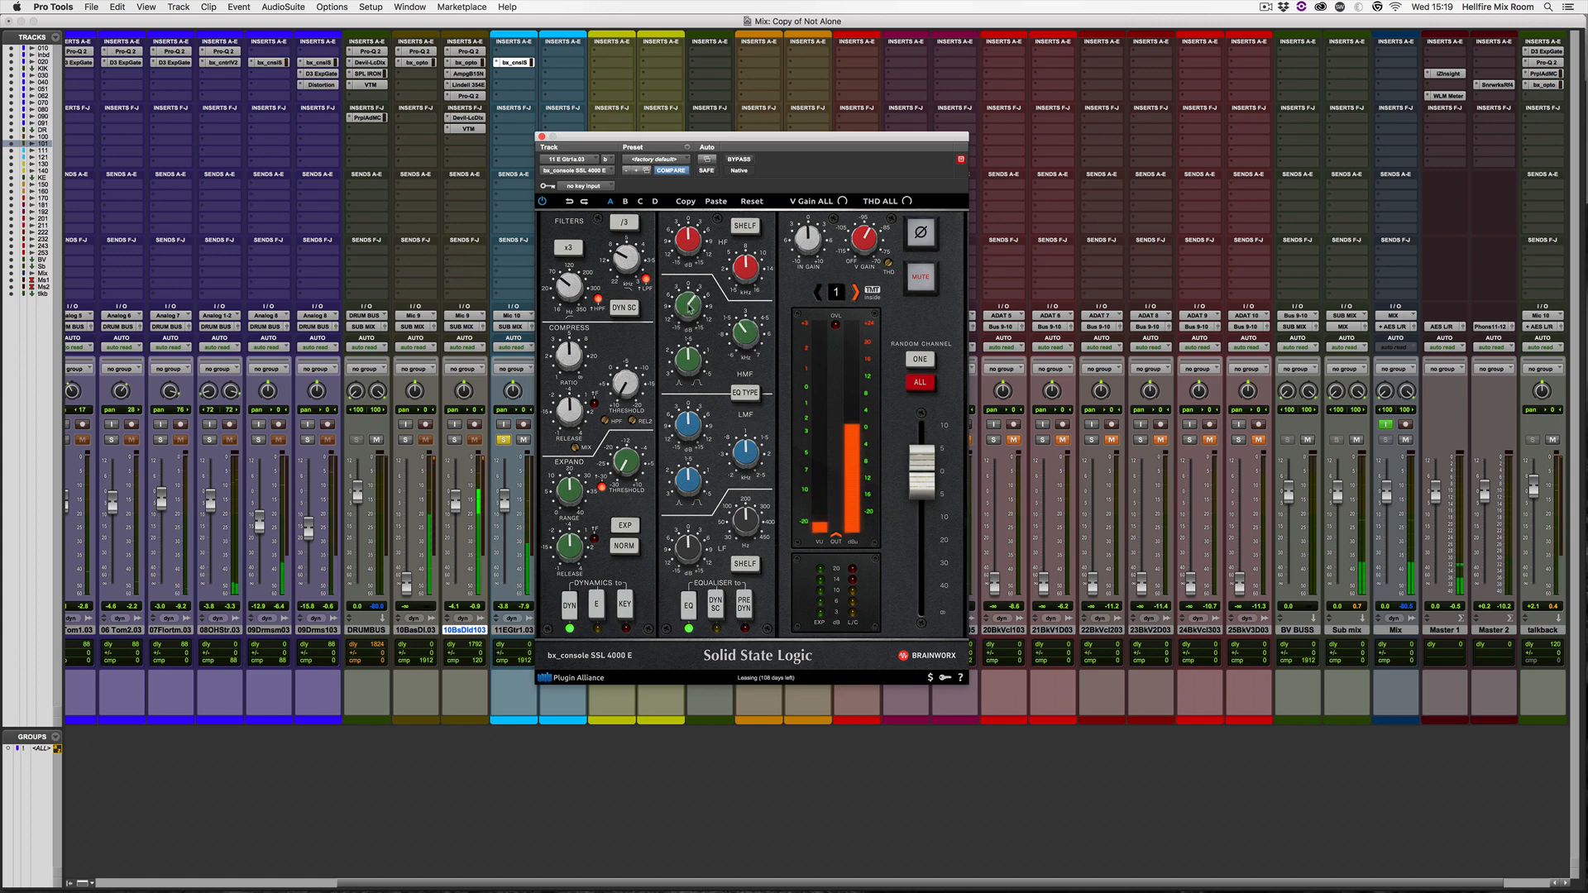
click(730, 161)
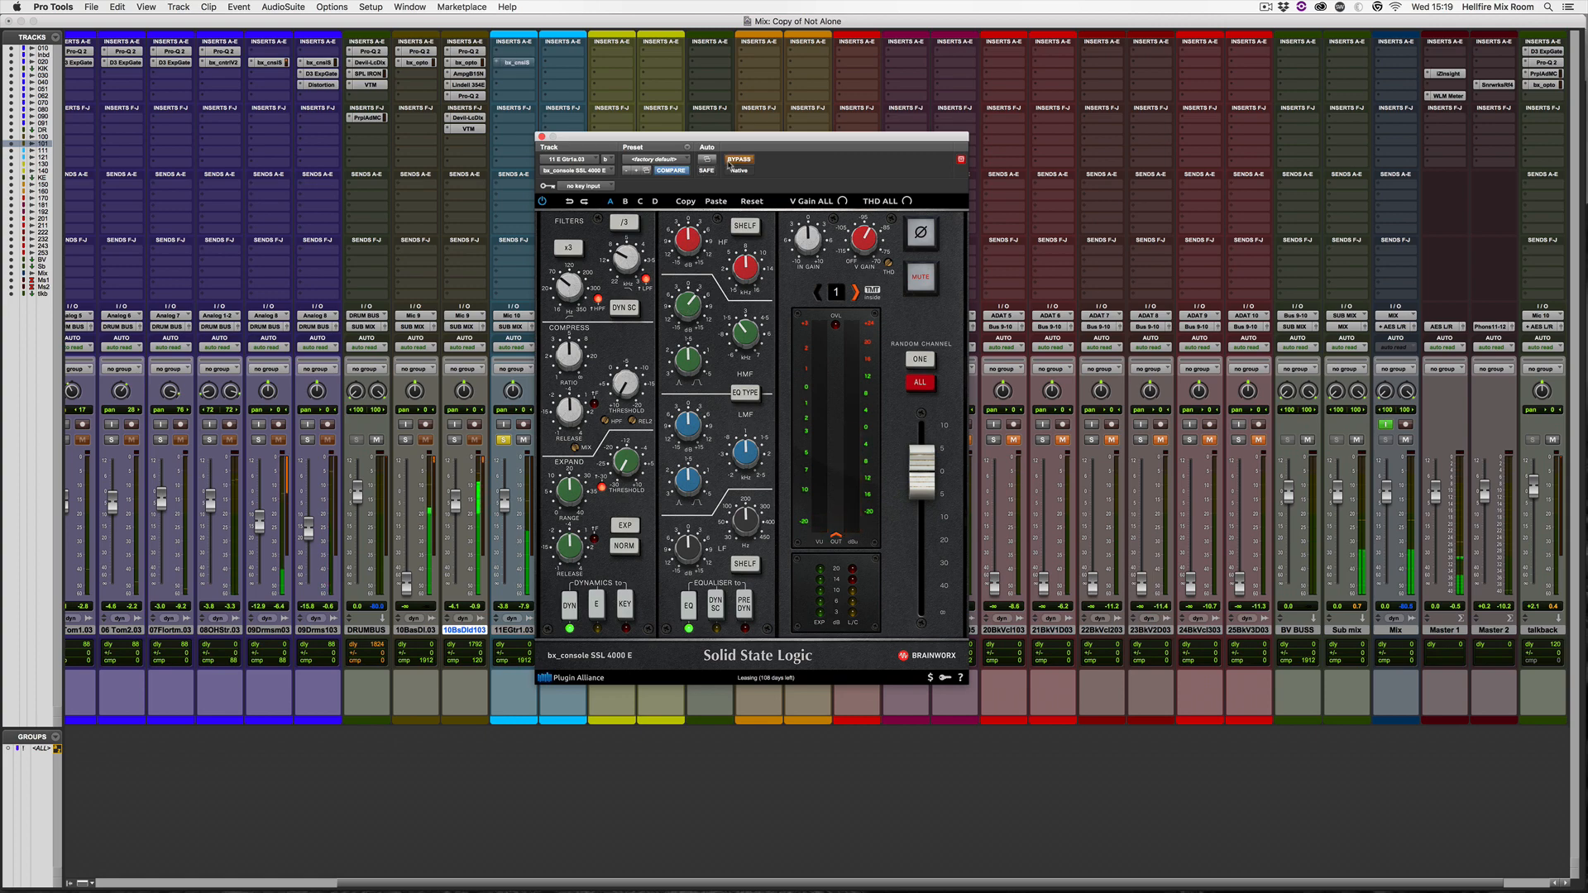
click(729, 161)
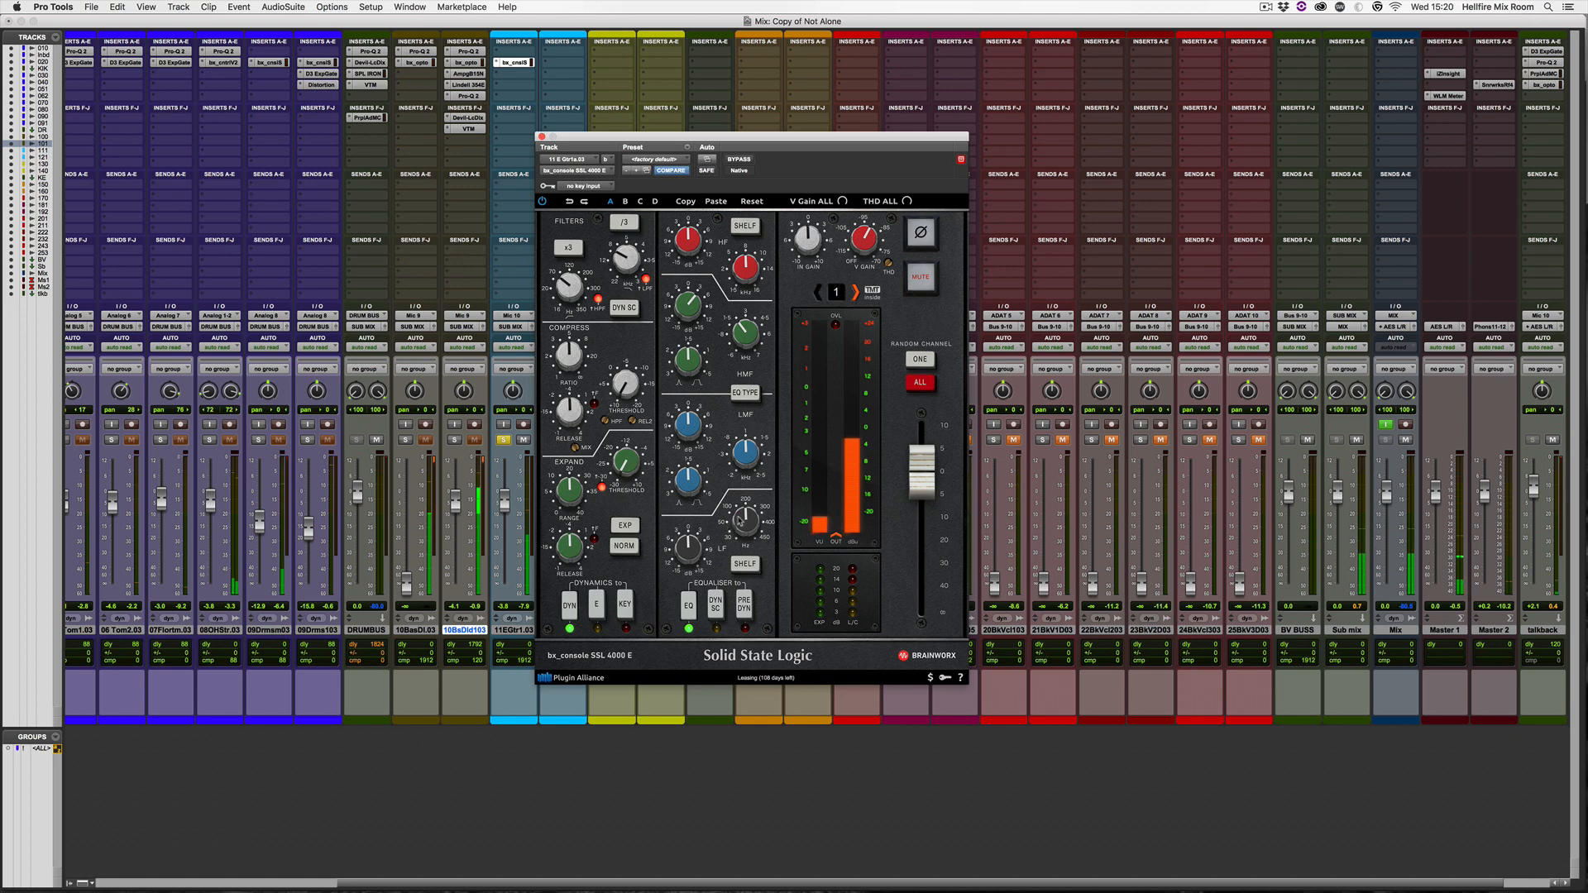
Switch the SSL channel's low band to bell, adjust its gain and frequency on the first guitar, and compare against bypass.
click(743, 565)
drag(698, 547, 744, 506)
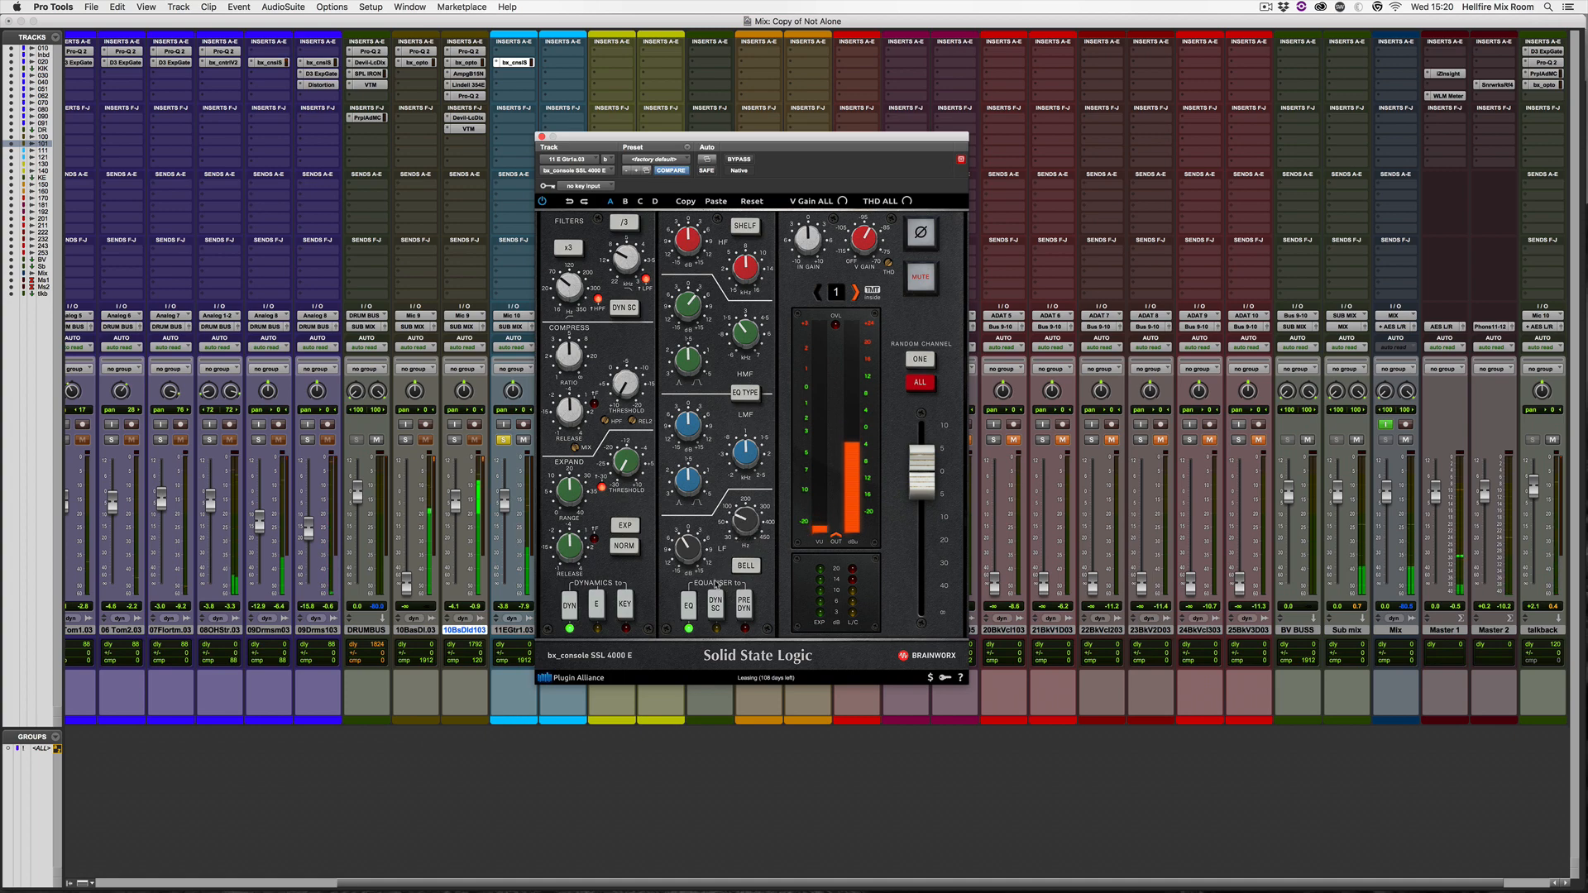
click(740, 160)
click(740, 159)
Take the first guitar out of solo, pan it 51 to the left and close its SSL plug-in window.
click(504, 440)
drag(512, 392, 511, 415)
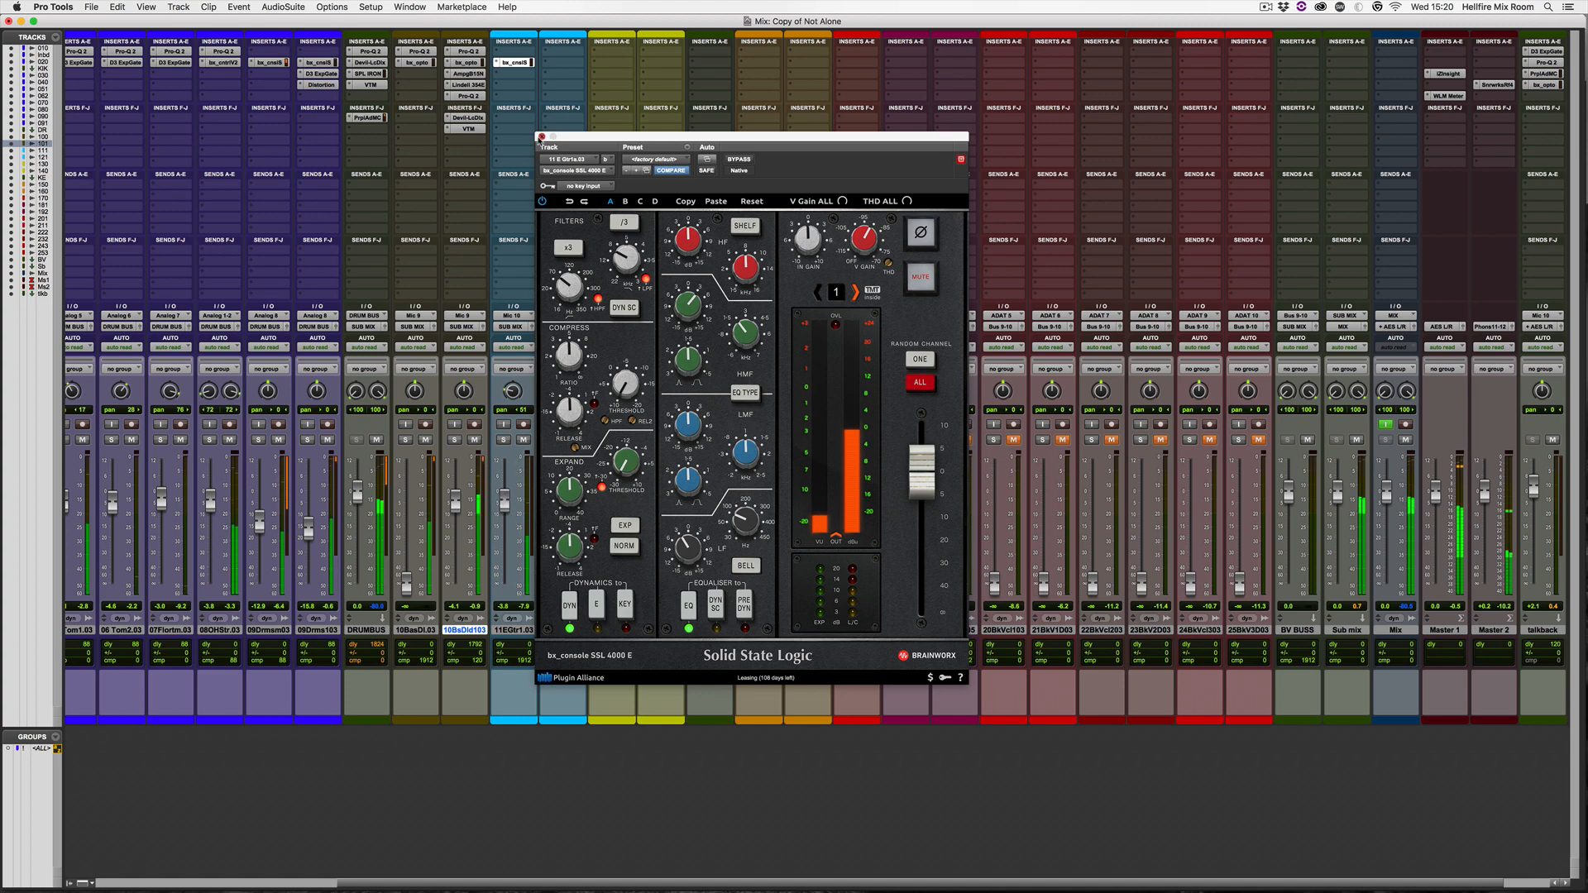
click(543, 136)
Solo the second electric guitar track and insert bx_console SSL 4000 E in its second insert slot.
click(552, 439)
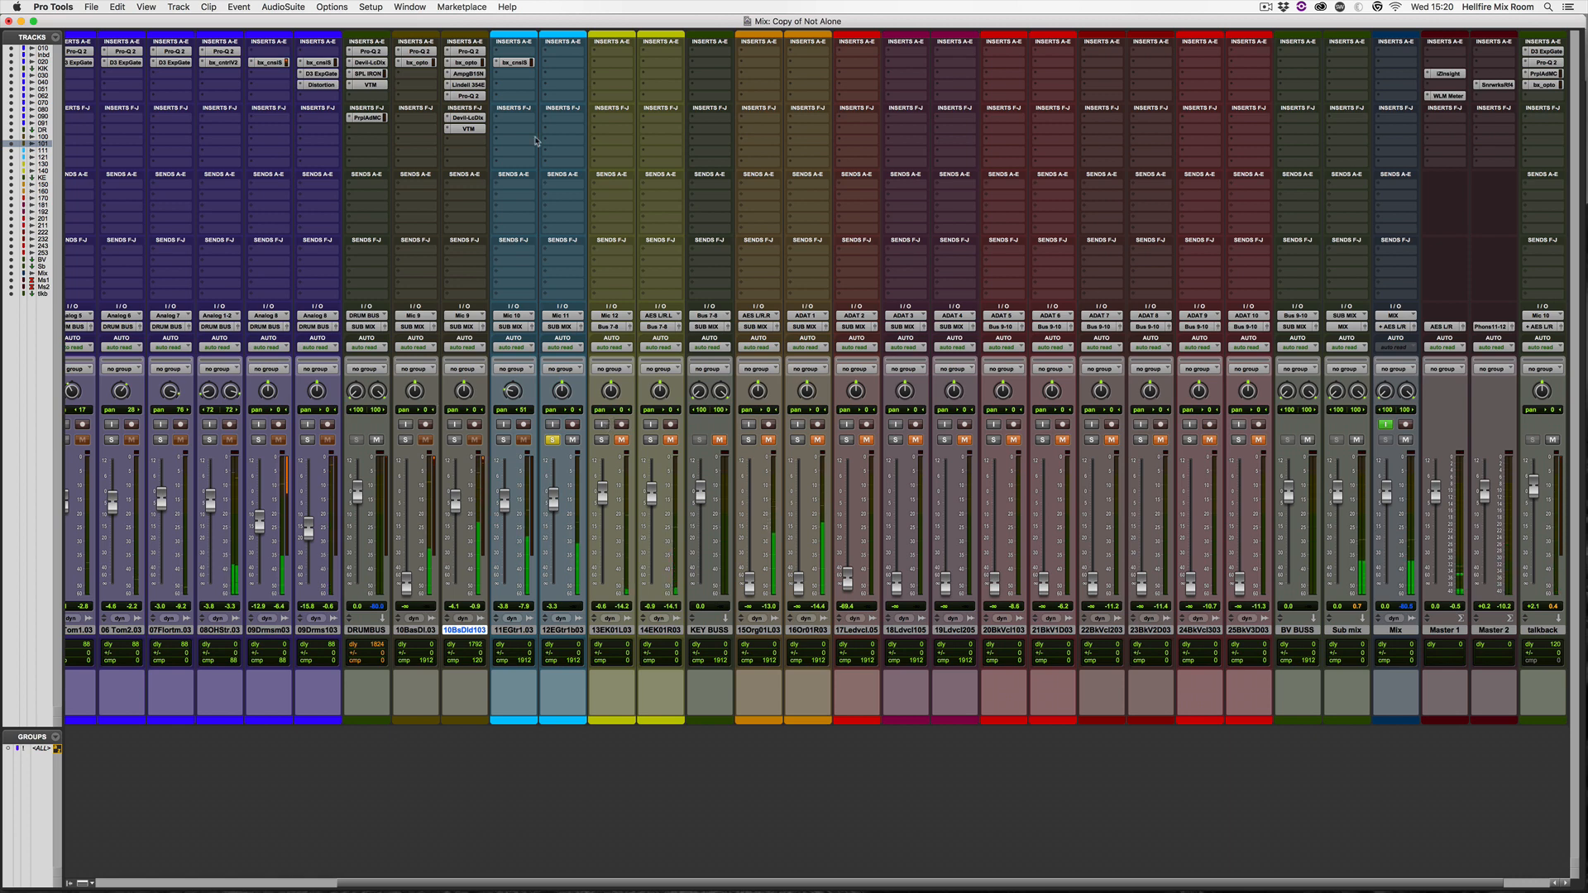
click(563, 62)
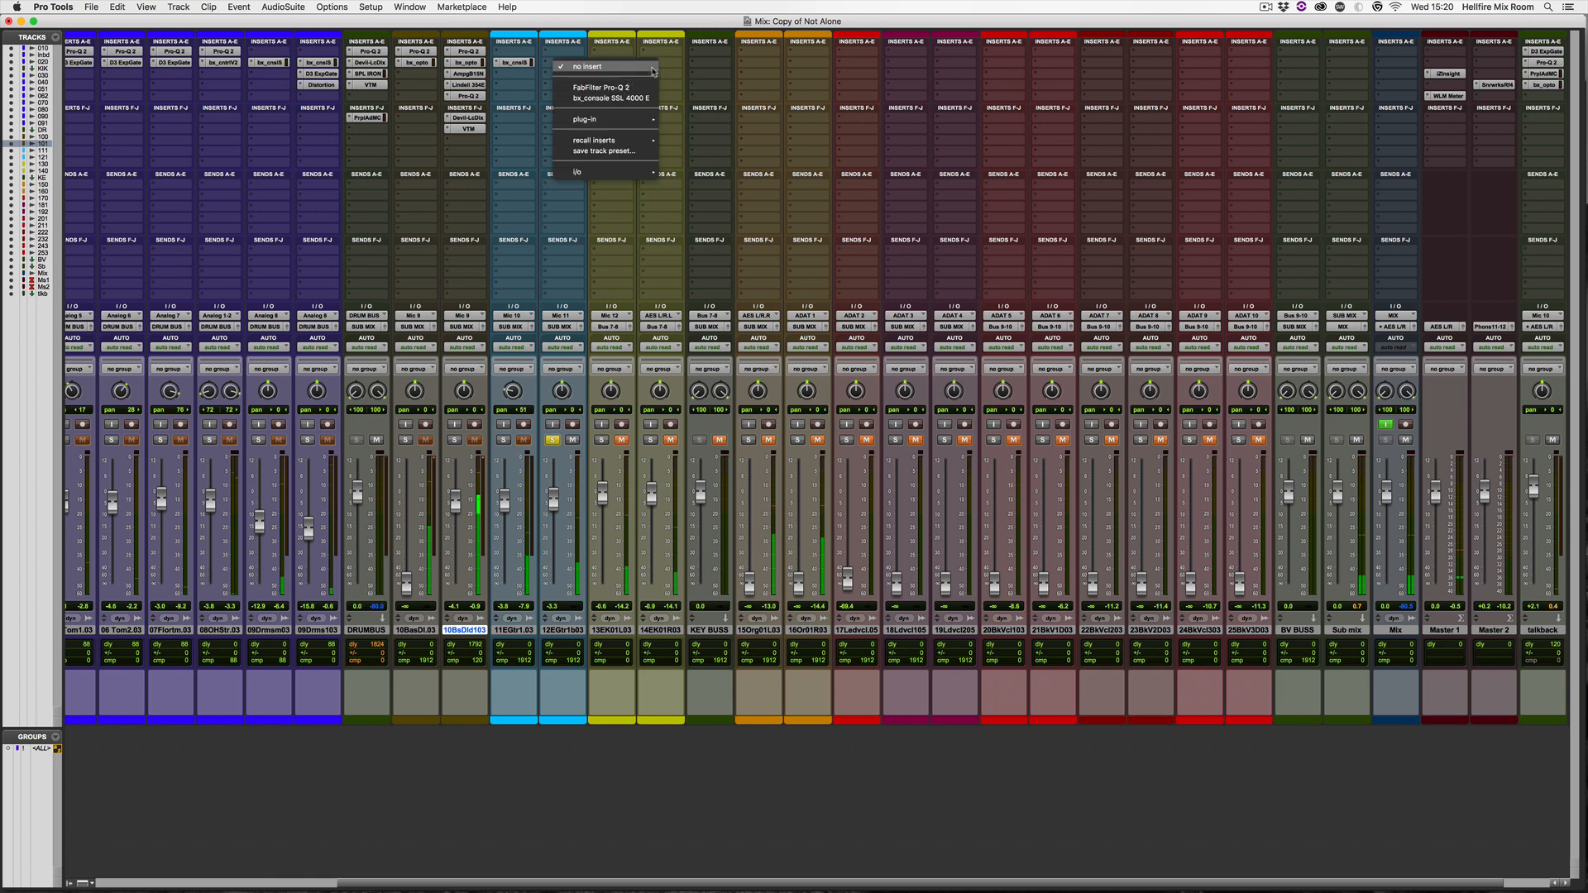
click(612, 99)
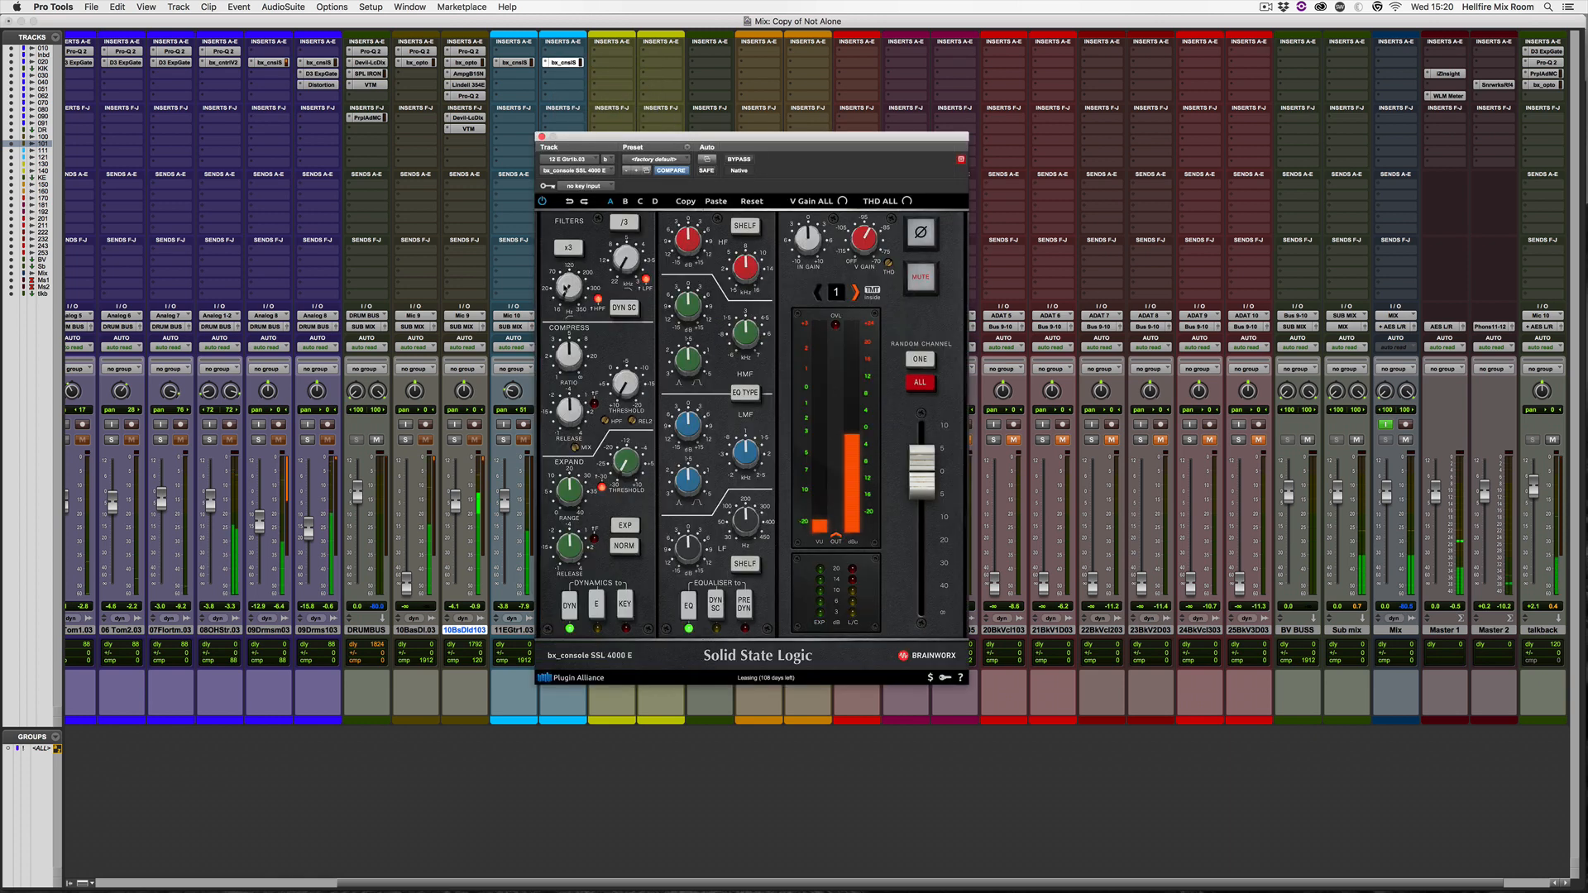
Set the high-pass and low-pass filters on the second guitar's SSL channel and compare the sound with the plug-in bypassed.
drag(567, 287, 626, 248)
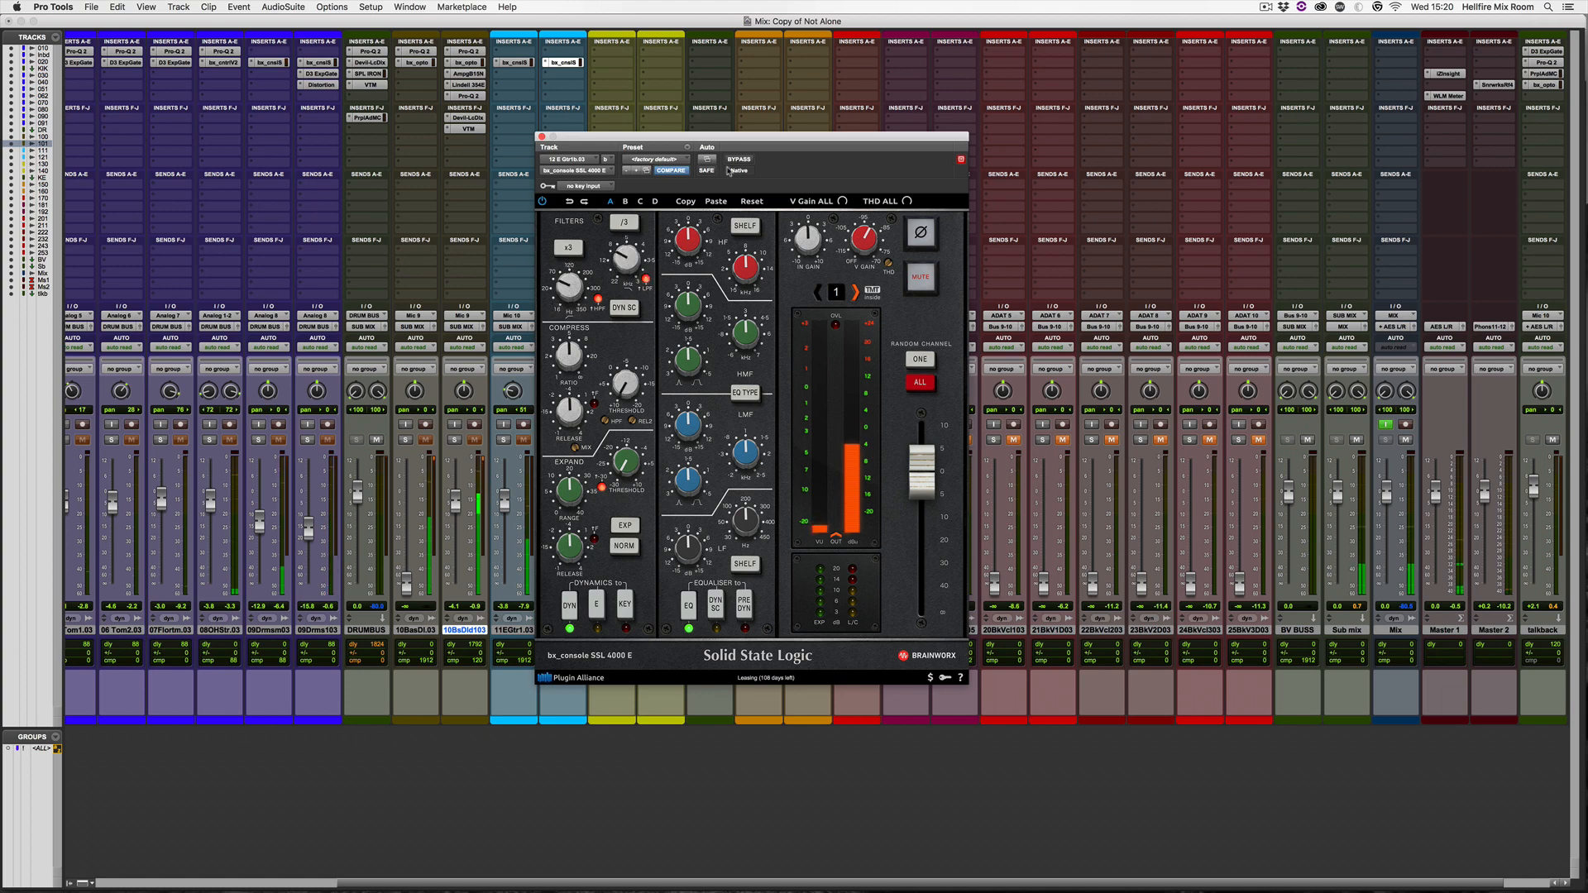
click(739, 159)
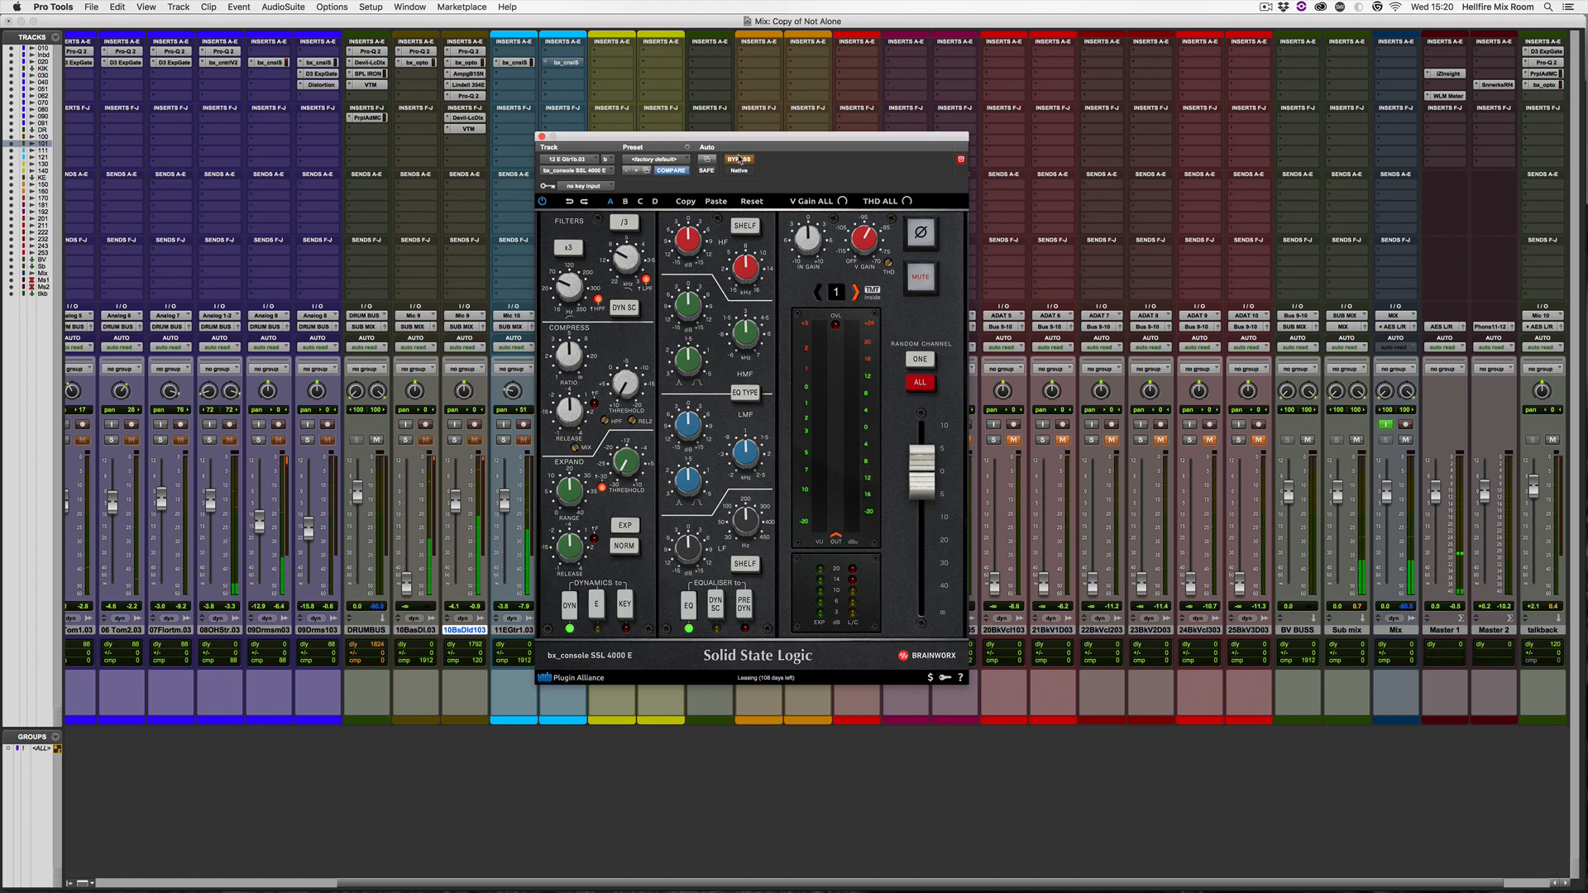
click(739, 158)
drag(733, 140, 779, 126)
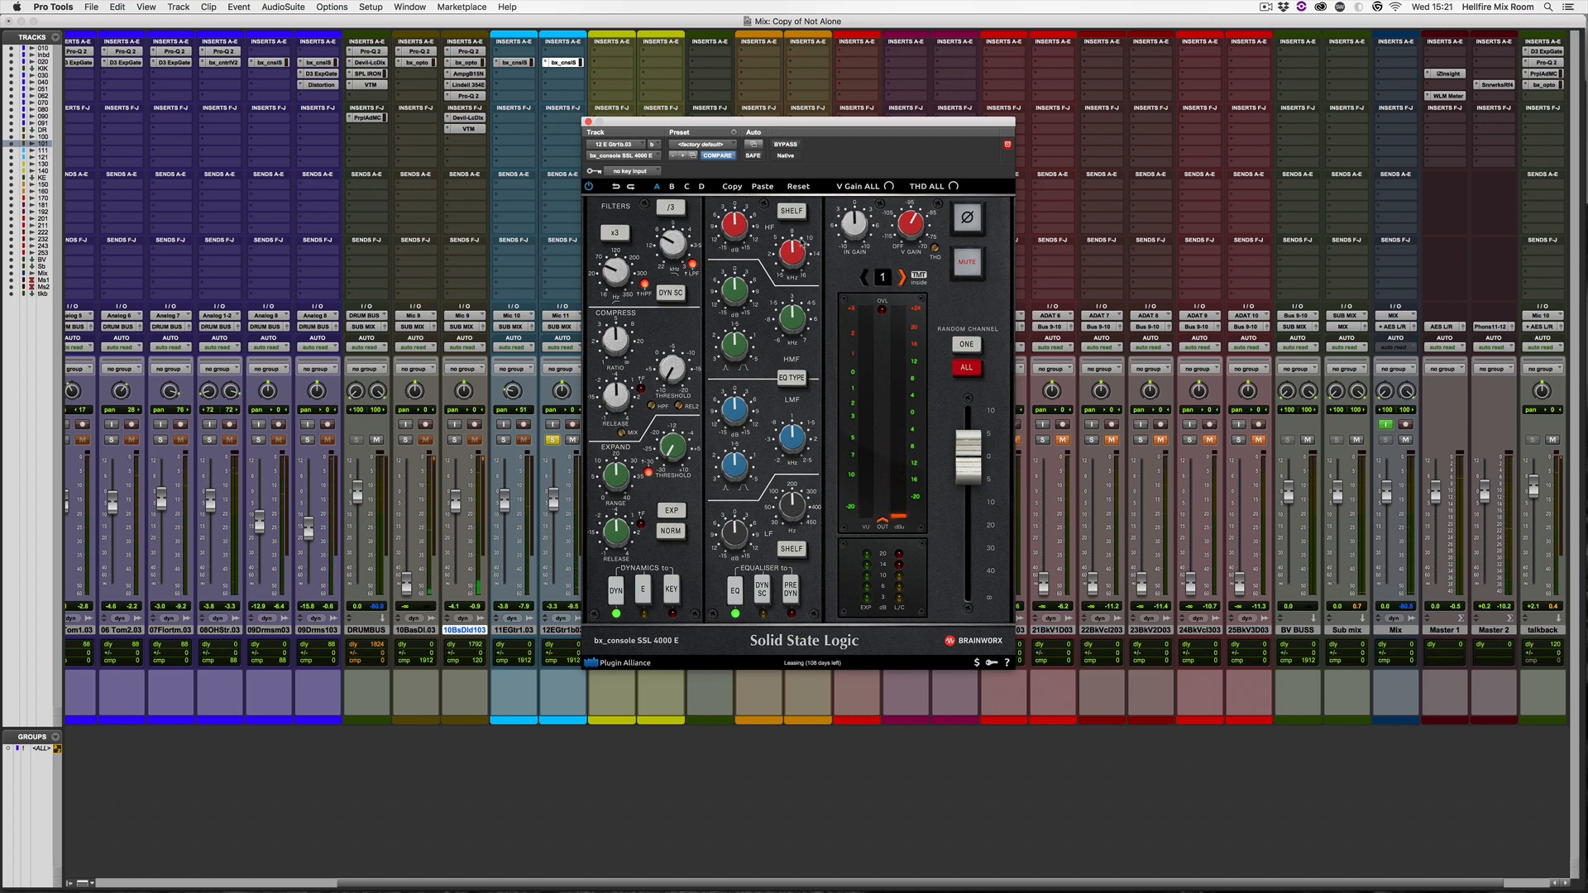
Lower the HMF frequency and boost that band on the second guitar's SSL channel, and take the track out of solo.
drag(795, 309, 788, 336)
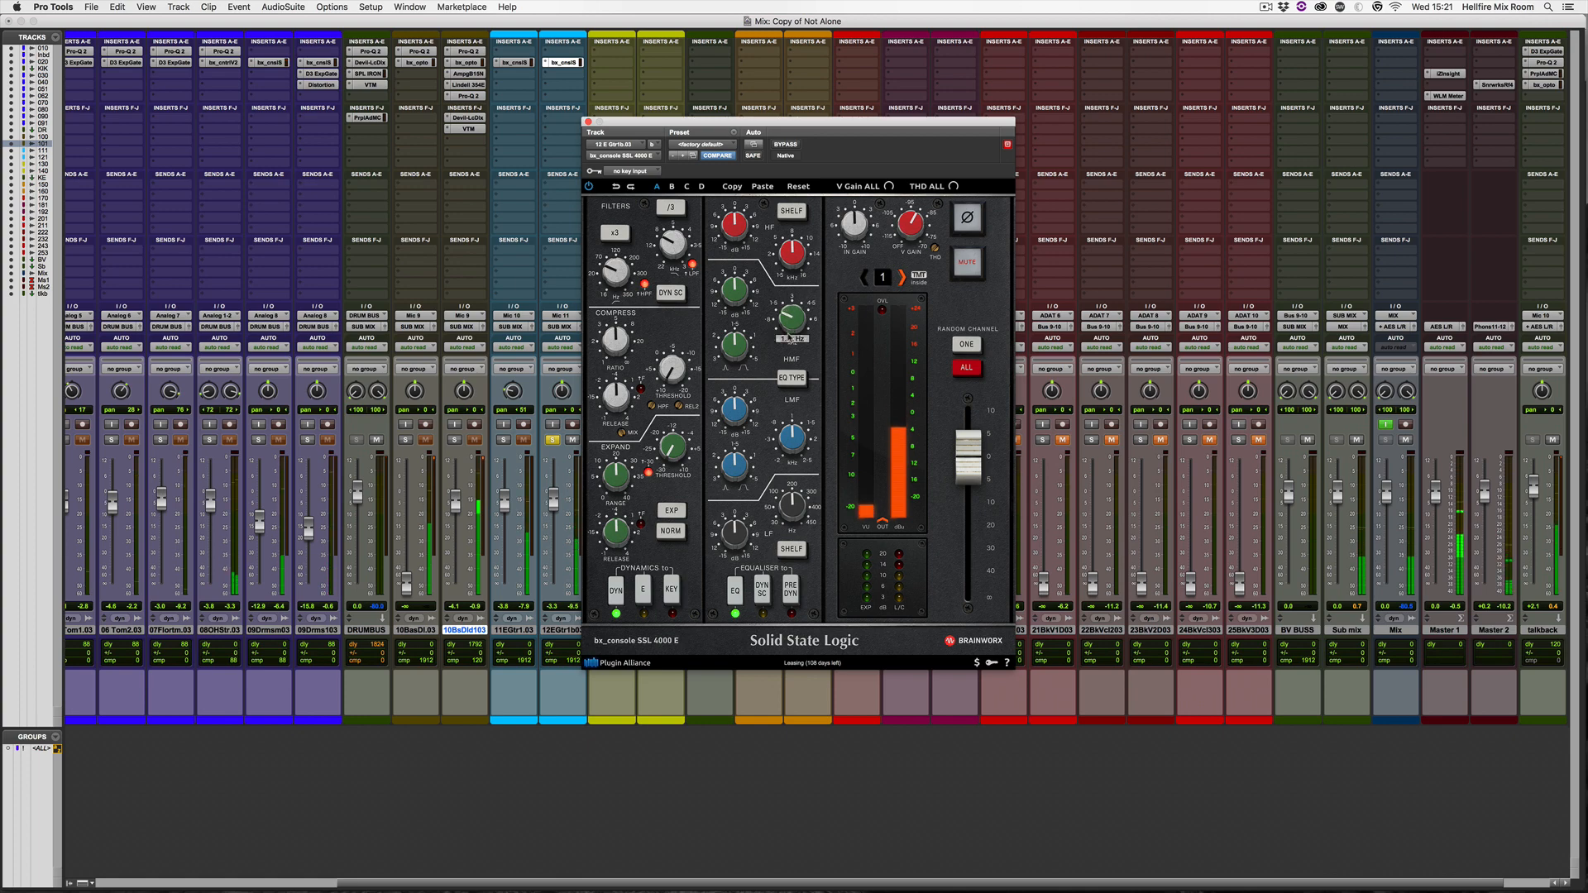
drag(734, 292, 736, 285)
click(552, 440)
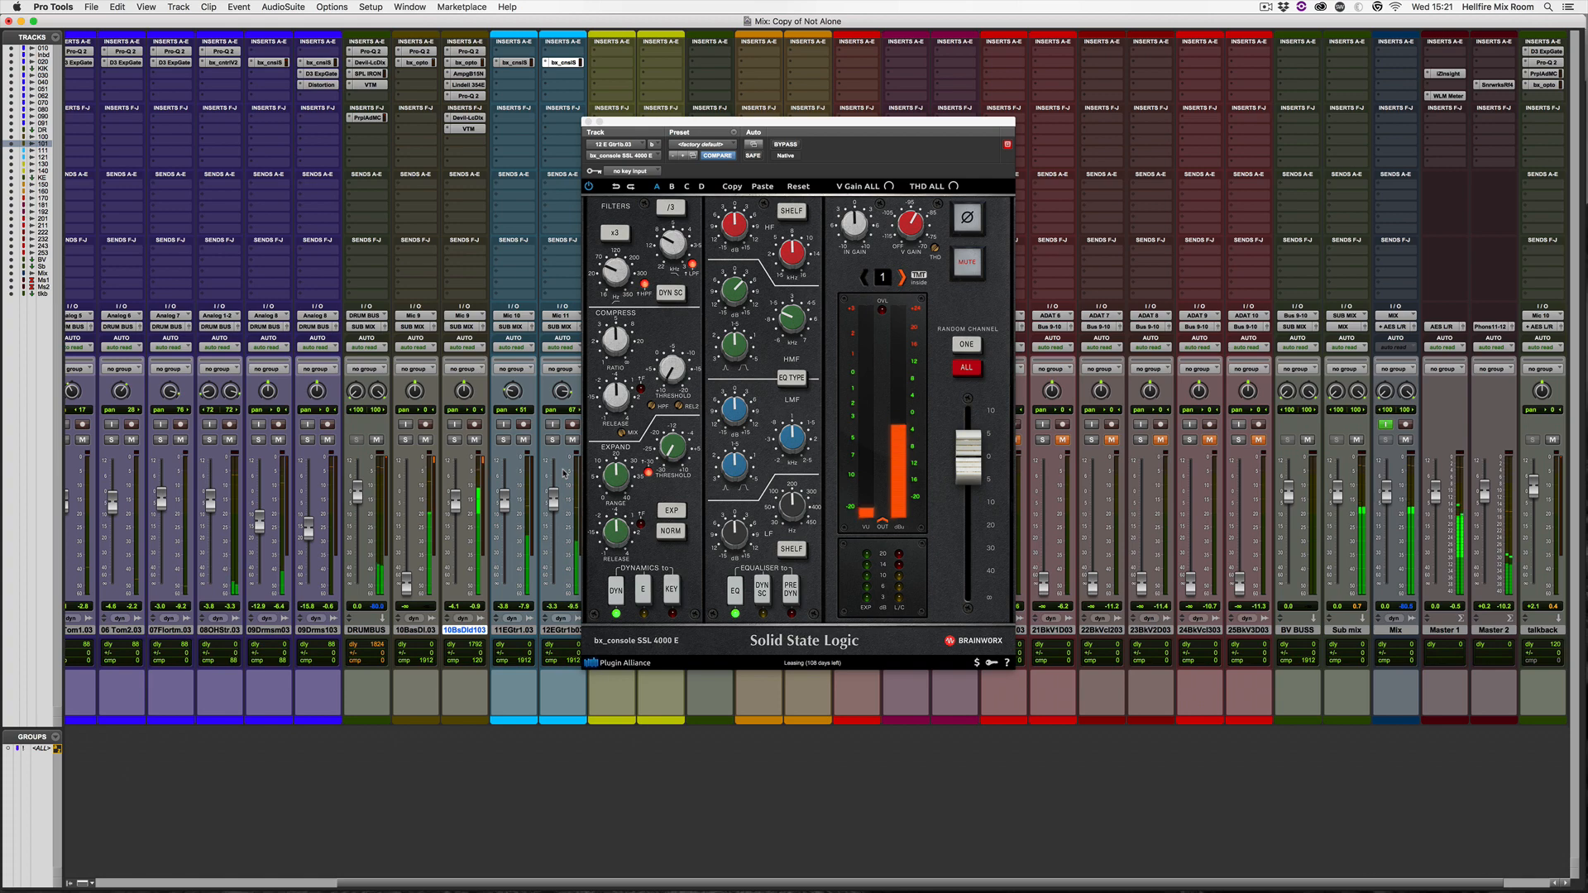
Raise the second guitar's fader slightly, solo both guitars and lower the first guitar's fader to about -6.3 dB.
drag(551, 499, 553, 499)
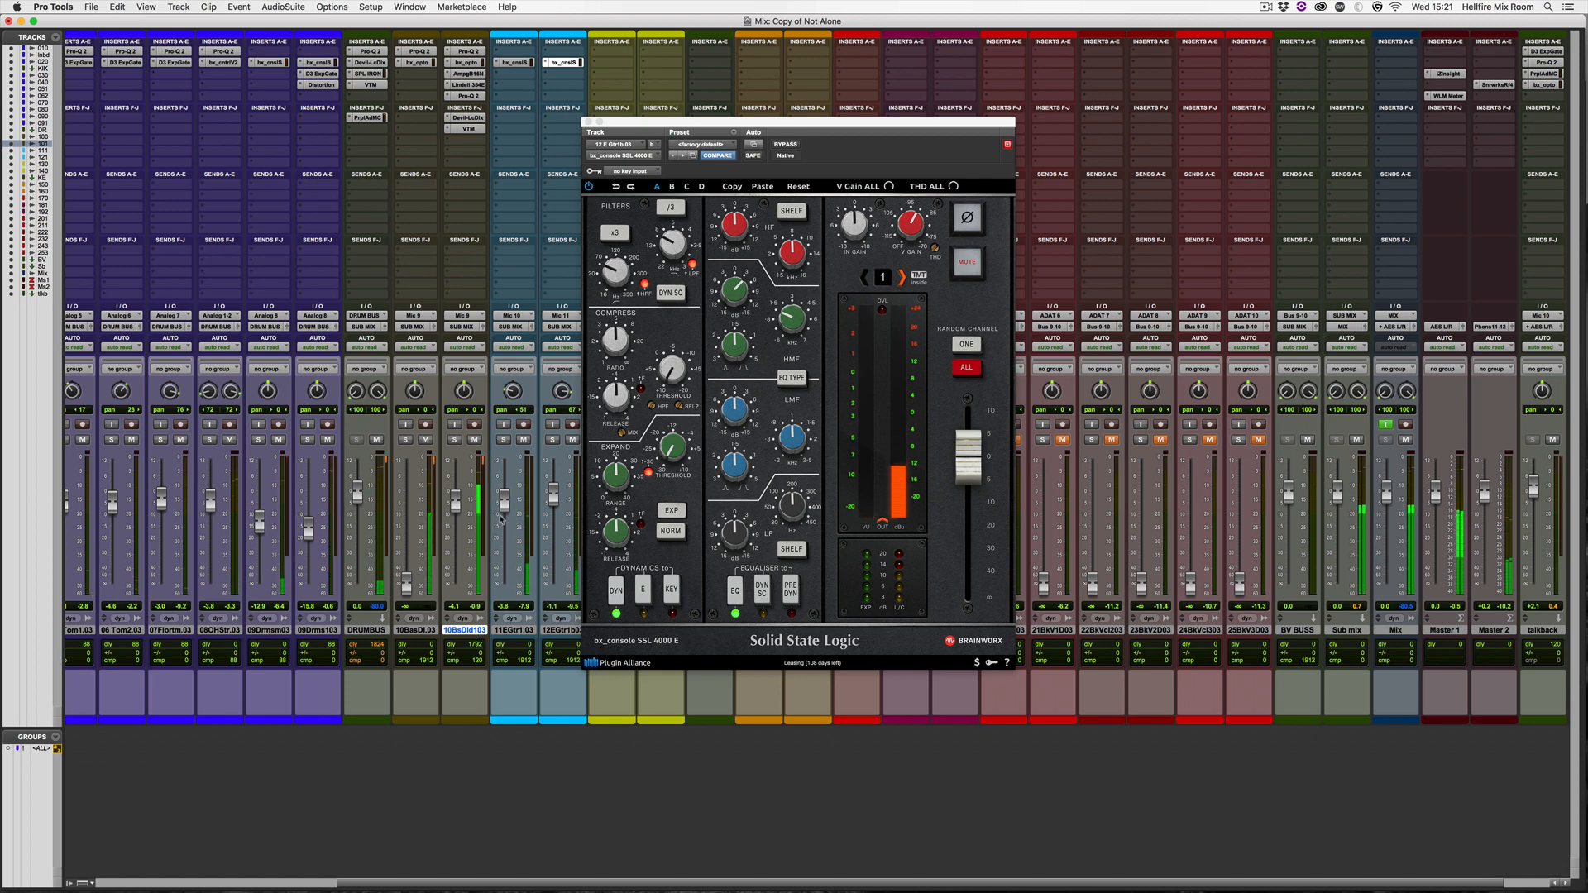
click(504, 439)
click(553, 439)
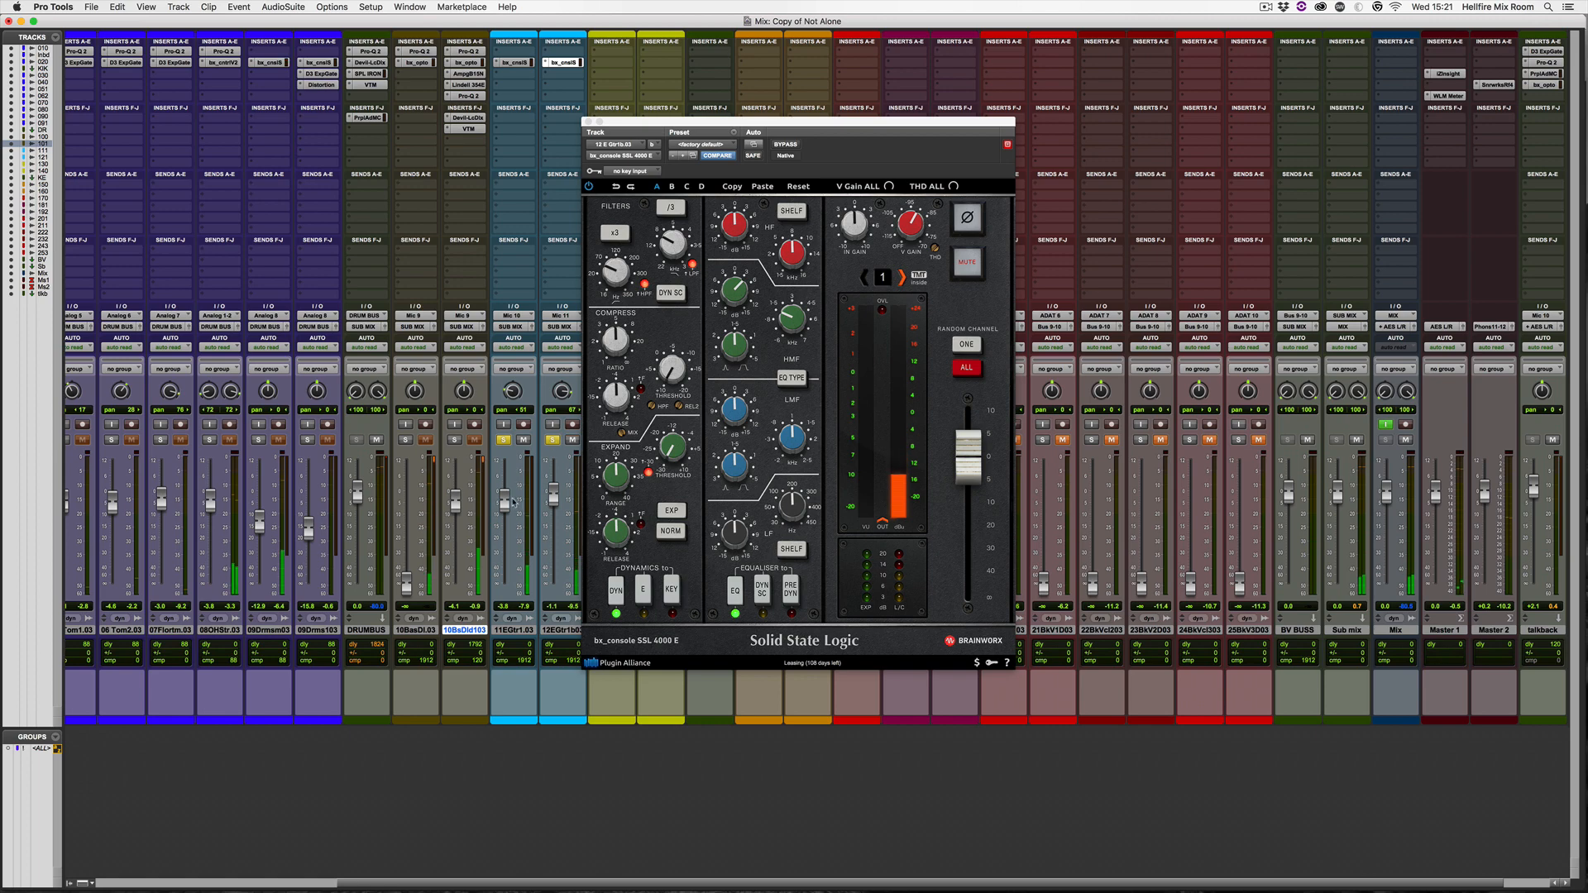
mouse_move(504, 497)
mouse_down()
mouse_move(504, 567)
mouse_move(510, 511)
mouse_up()
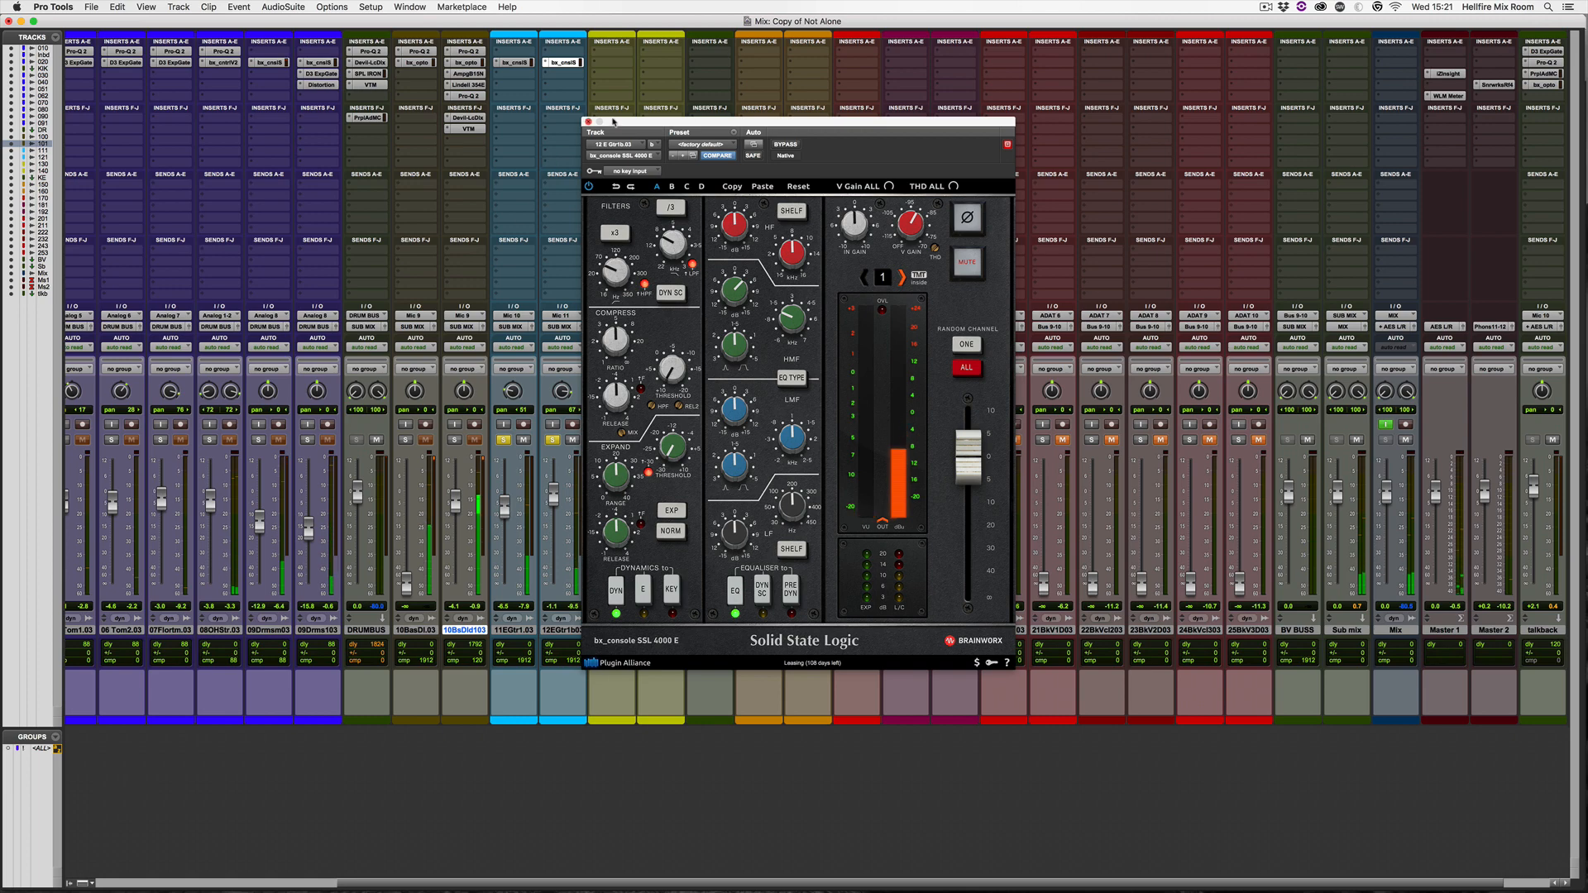
Select both electric guitar tracks and create a Mix/Edit group named gtr from them.
drag(620, 122, 706, 115)
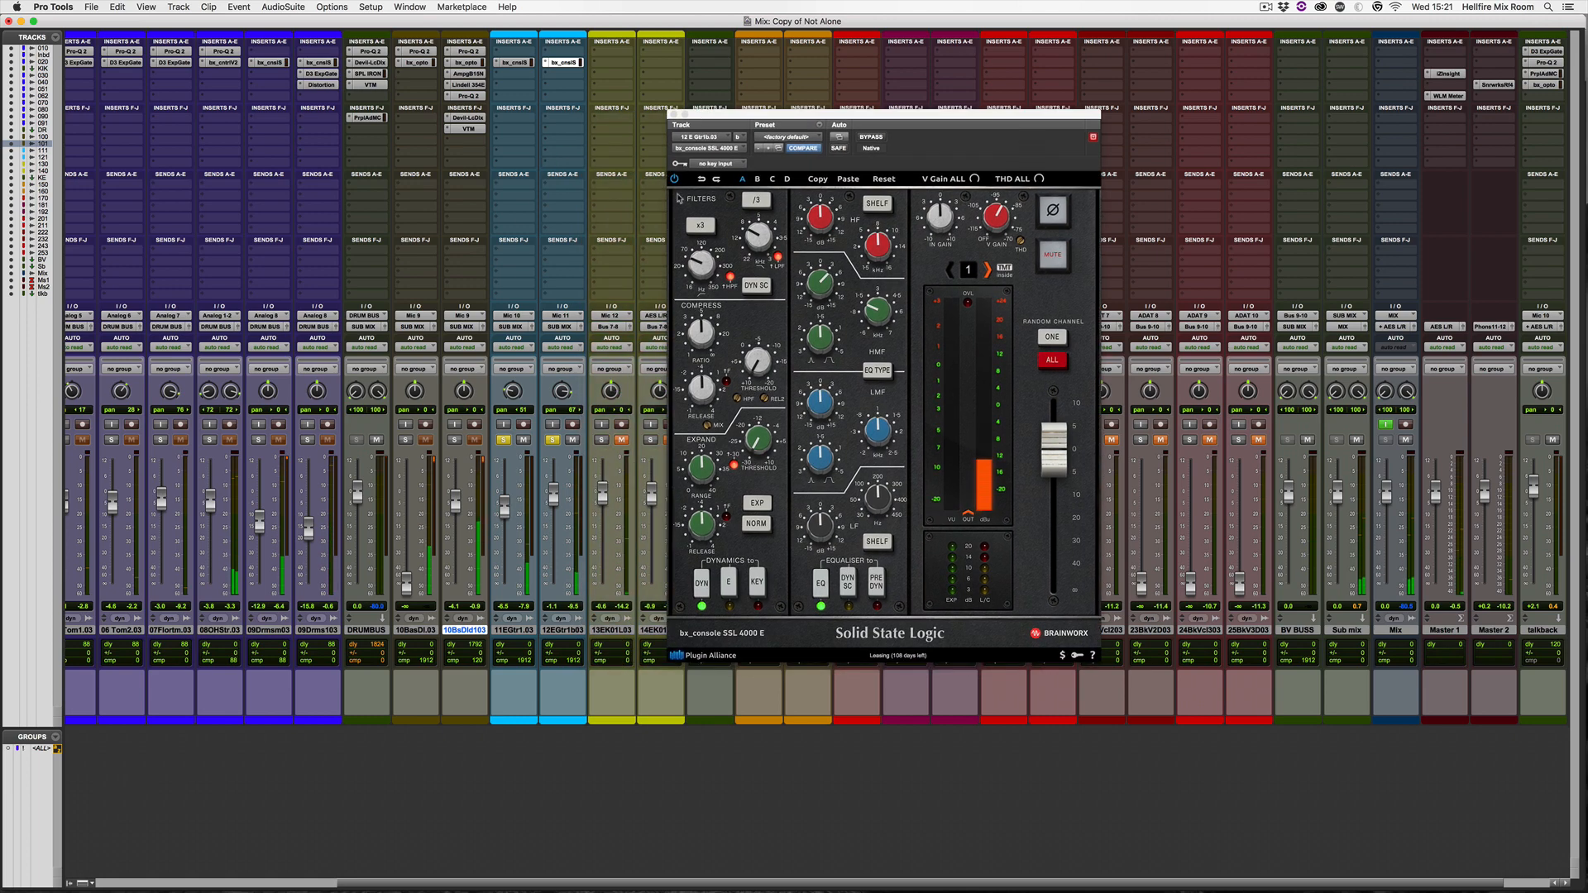
click(562, 630)
shift+click(522, 631)
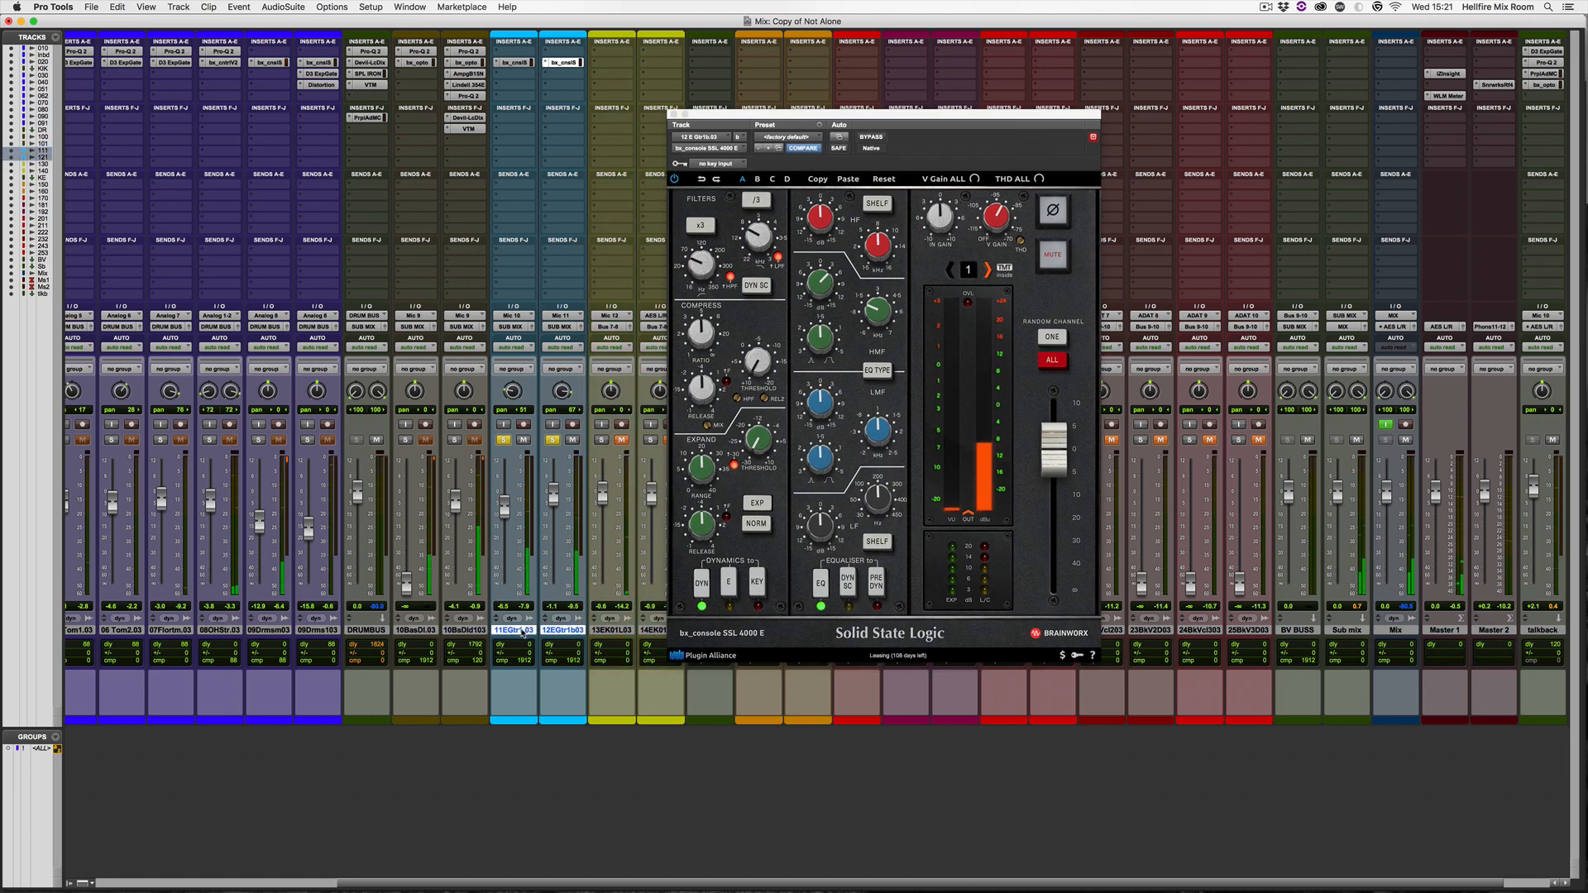
key(super+g)
text(gtr)
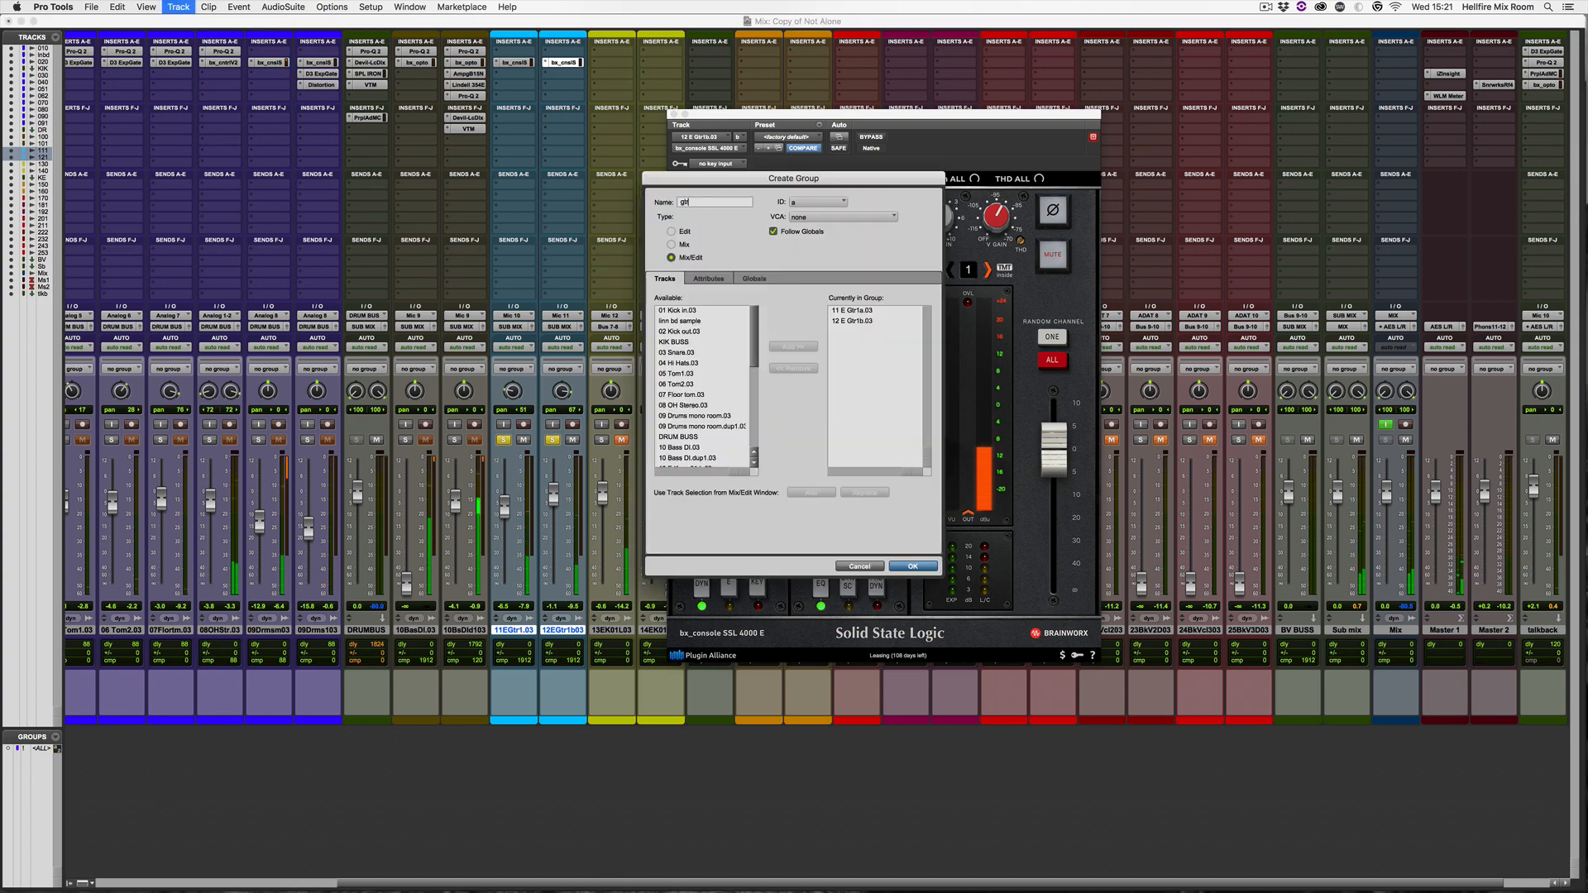
key(Return)
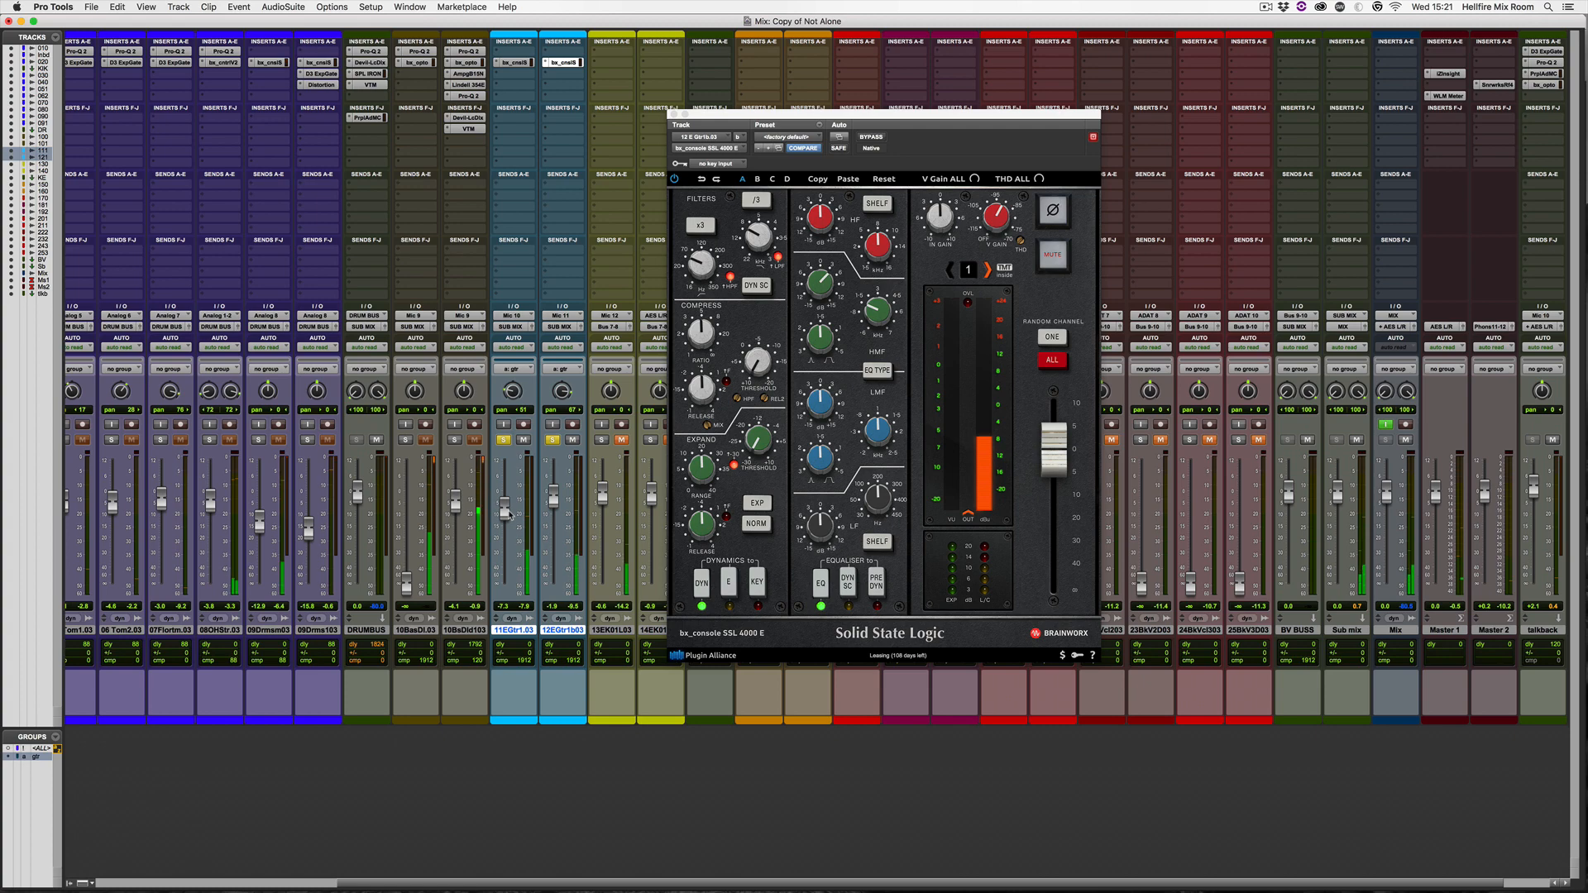
Pan the first guitar 100 to the left and the second guitar 72 to the right.
drag(512, 393, 511, 430)
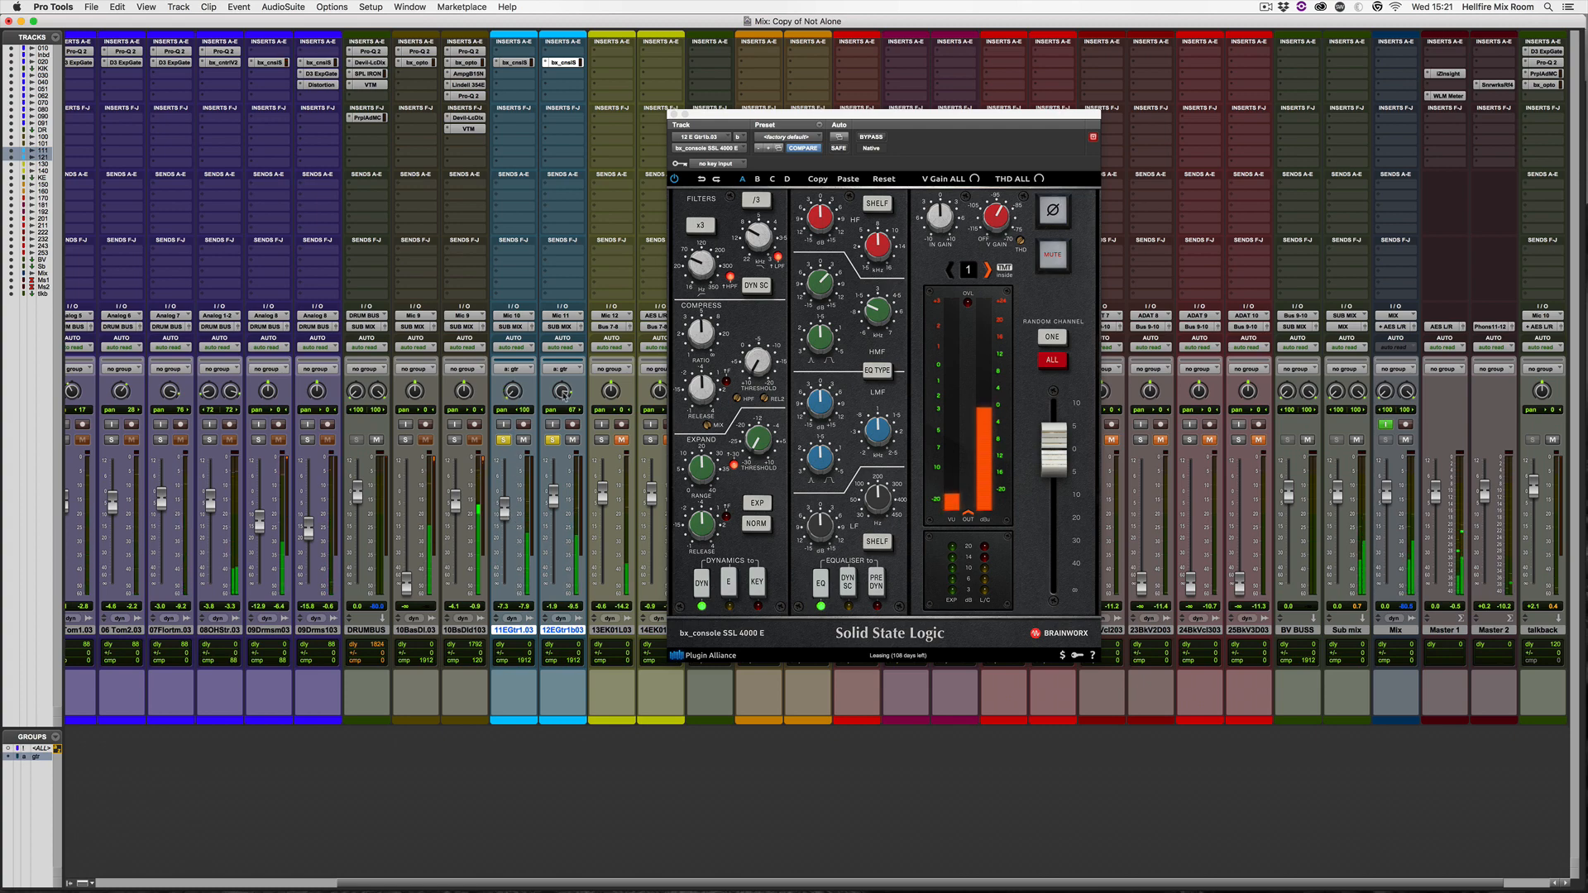
drag(564, 395, 564, 392)
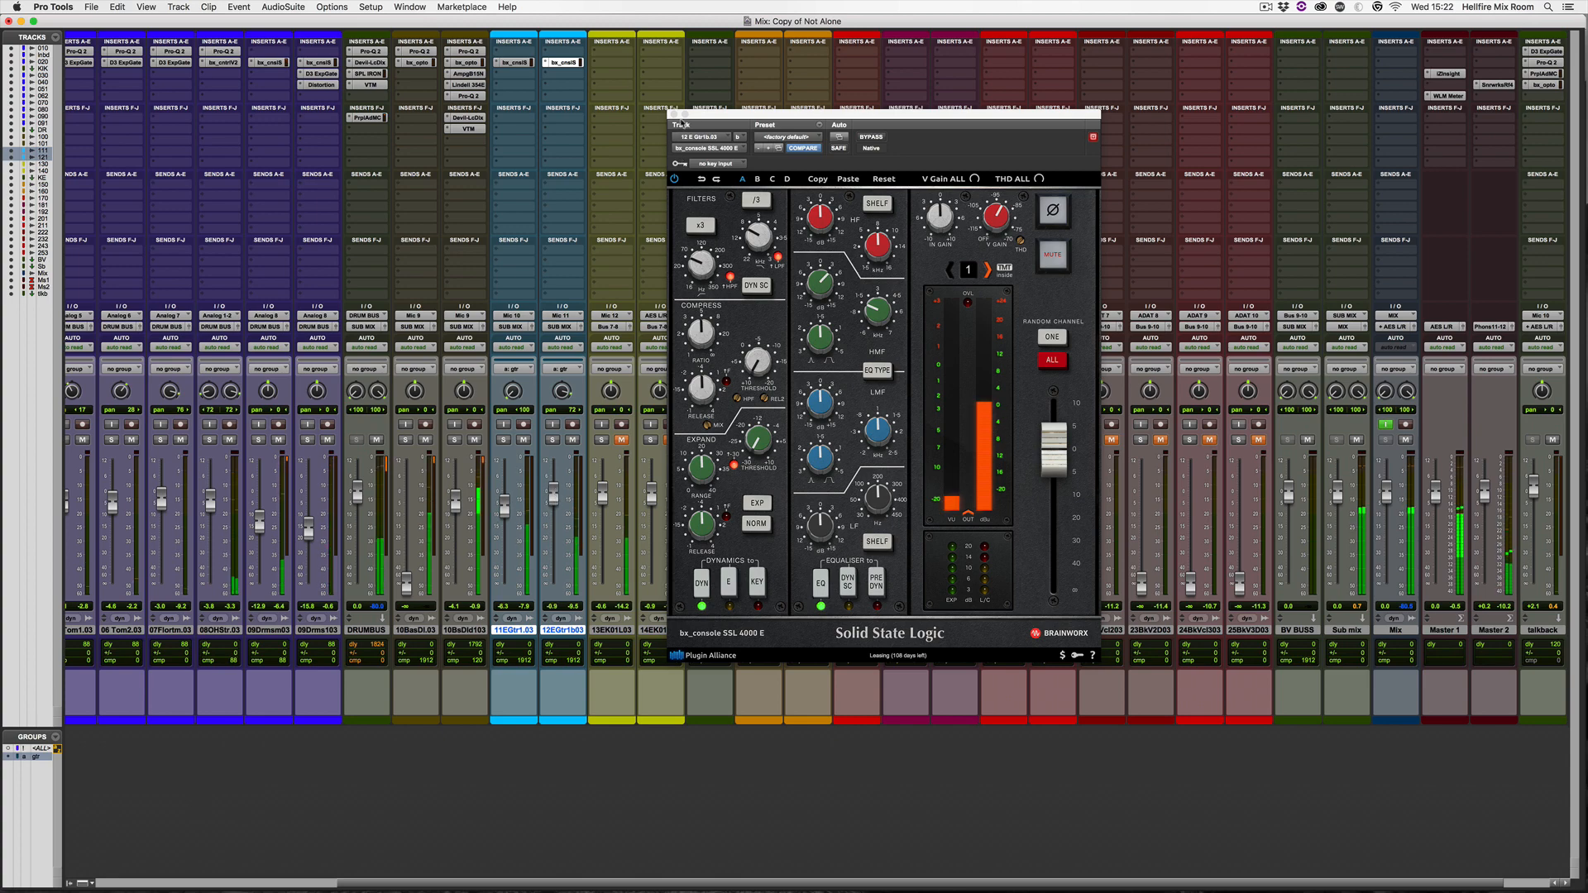
Solo the second guitar, compress it in its SSL channel with fast attack and a lower threshold, and return to the full mix.
click(555, 440)
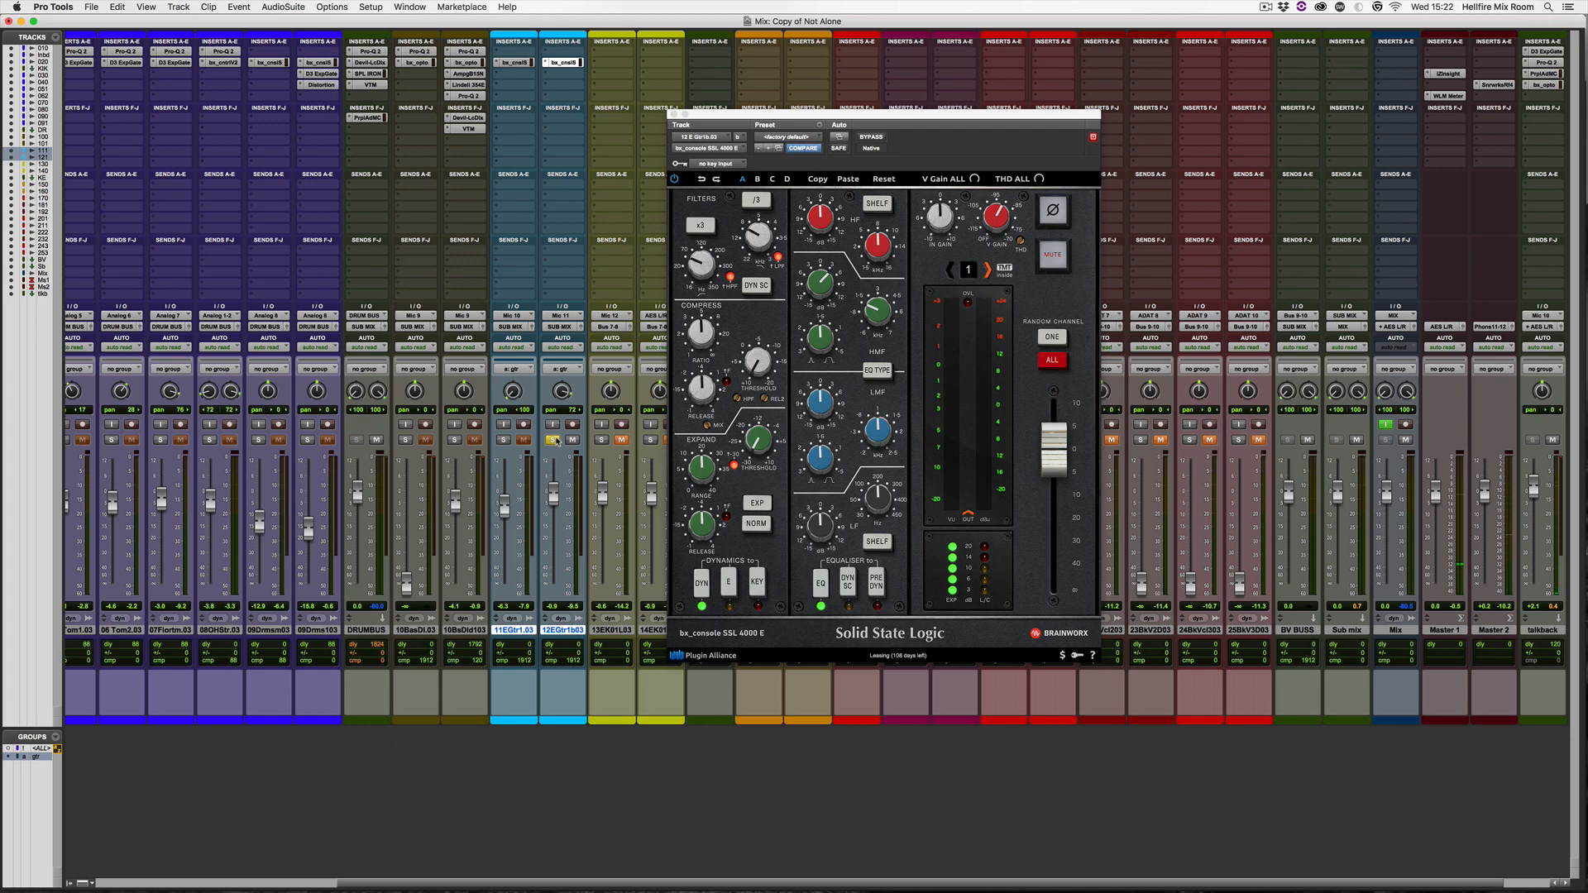
key(space)
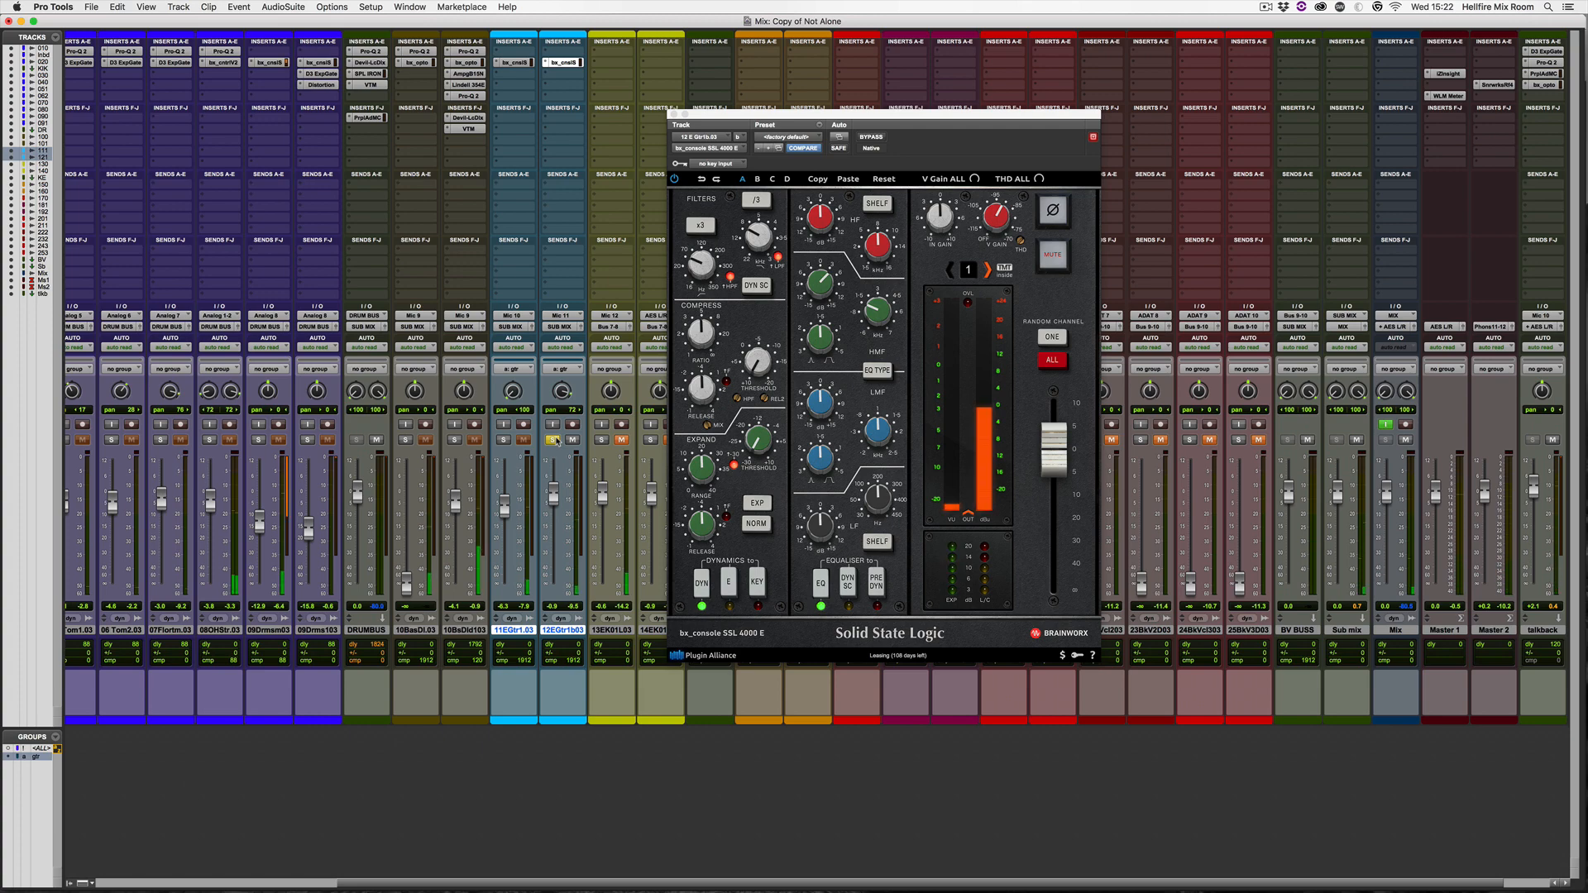
click(721, 385)
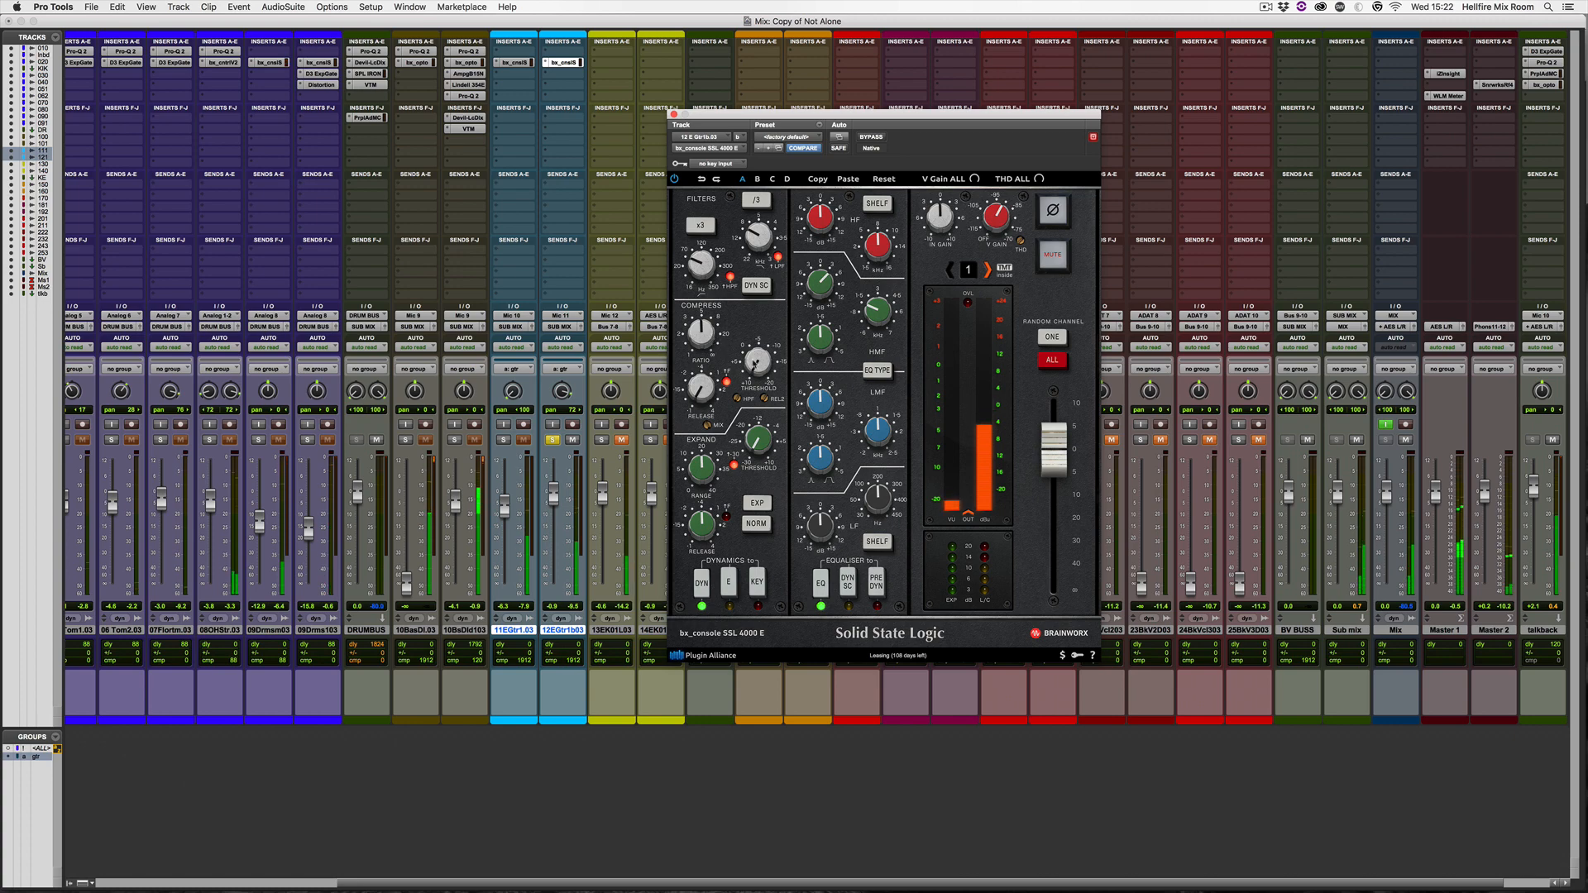
mouse_move(755, 364)
drag(756, 365, 766, 301)
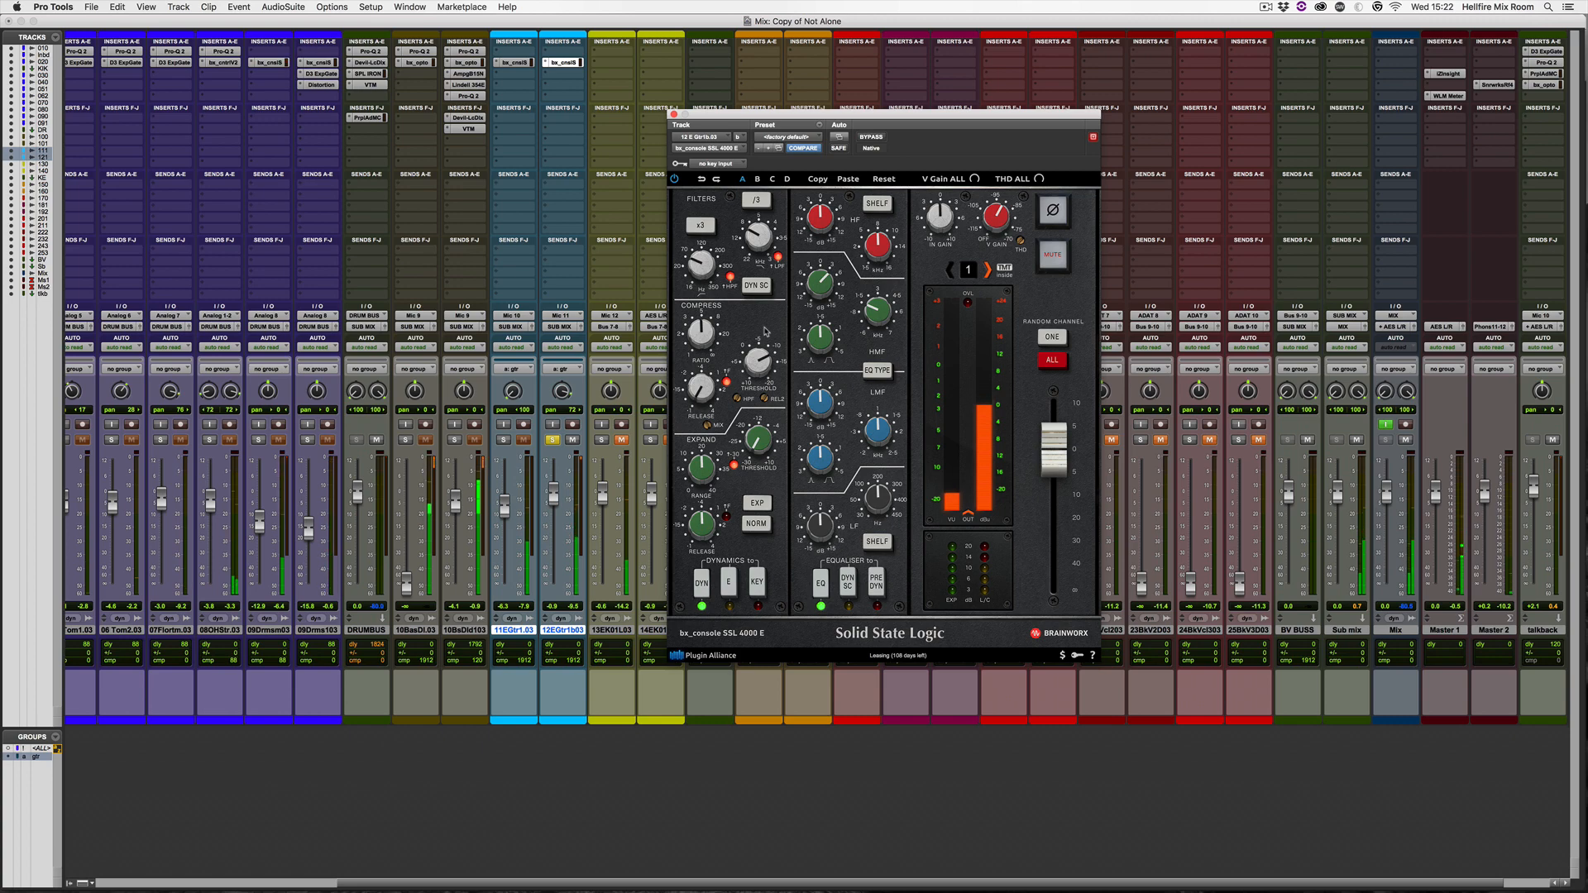
click(700, 583)
click(549, 439)
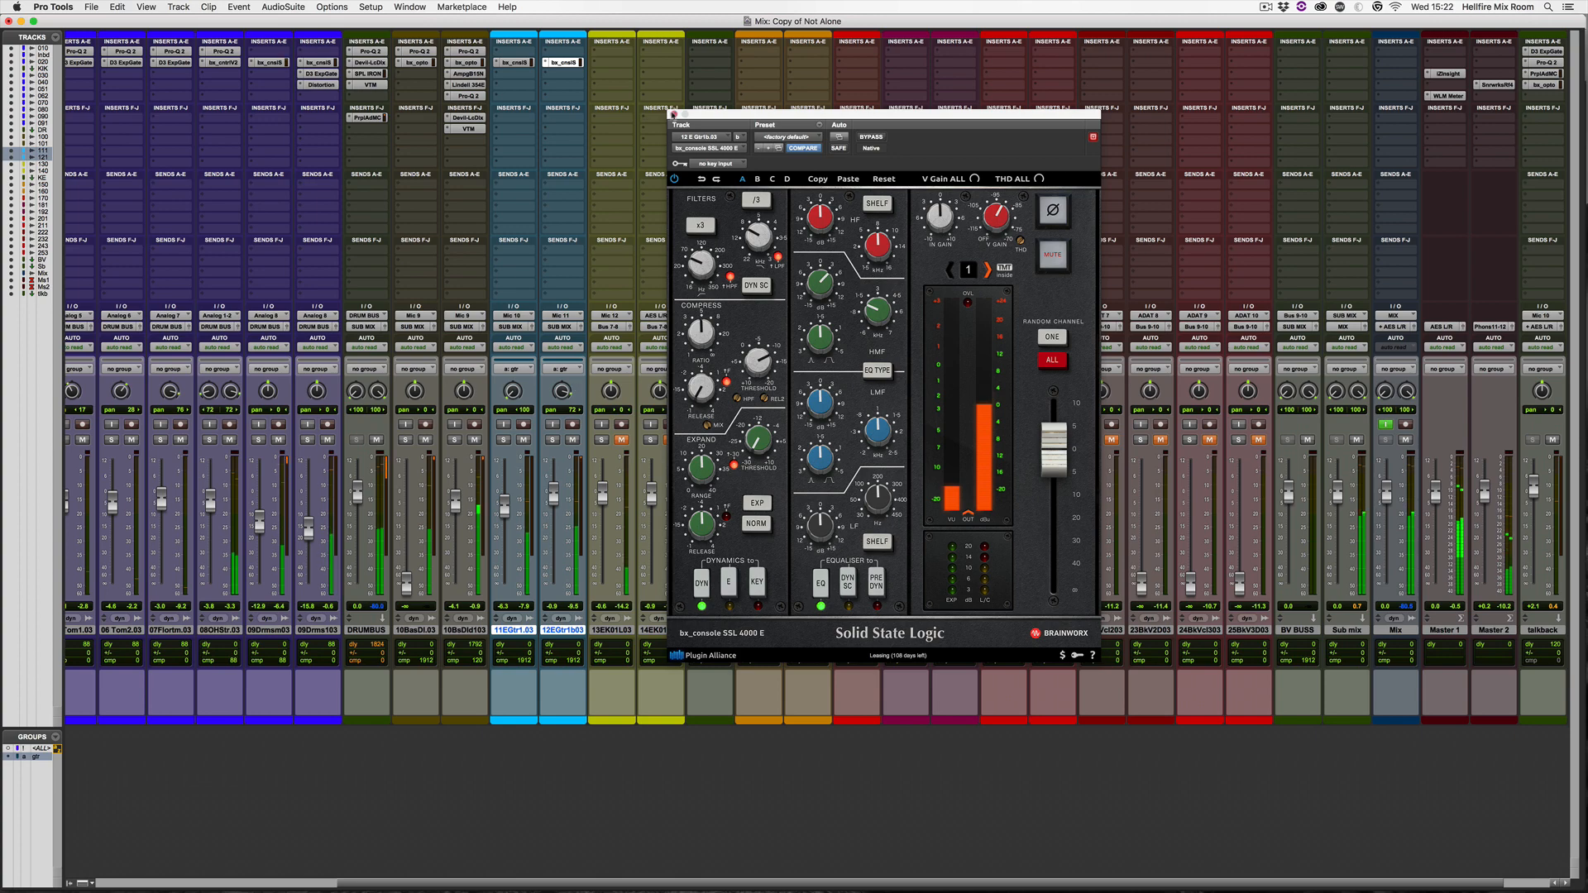
click(673, 114)
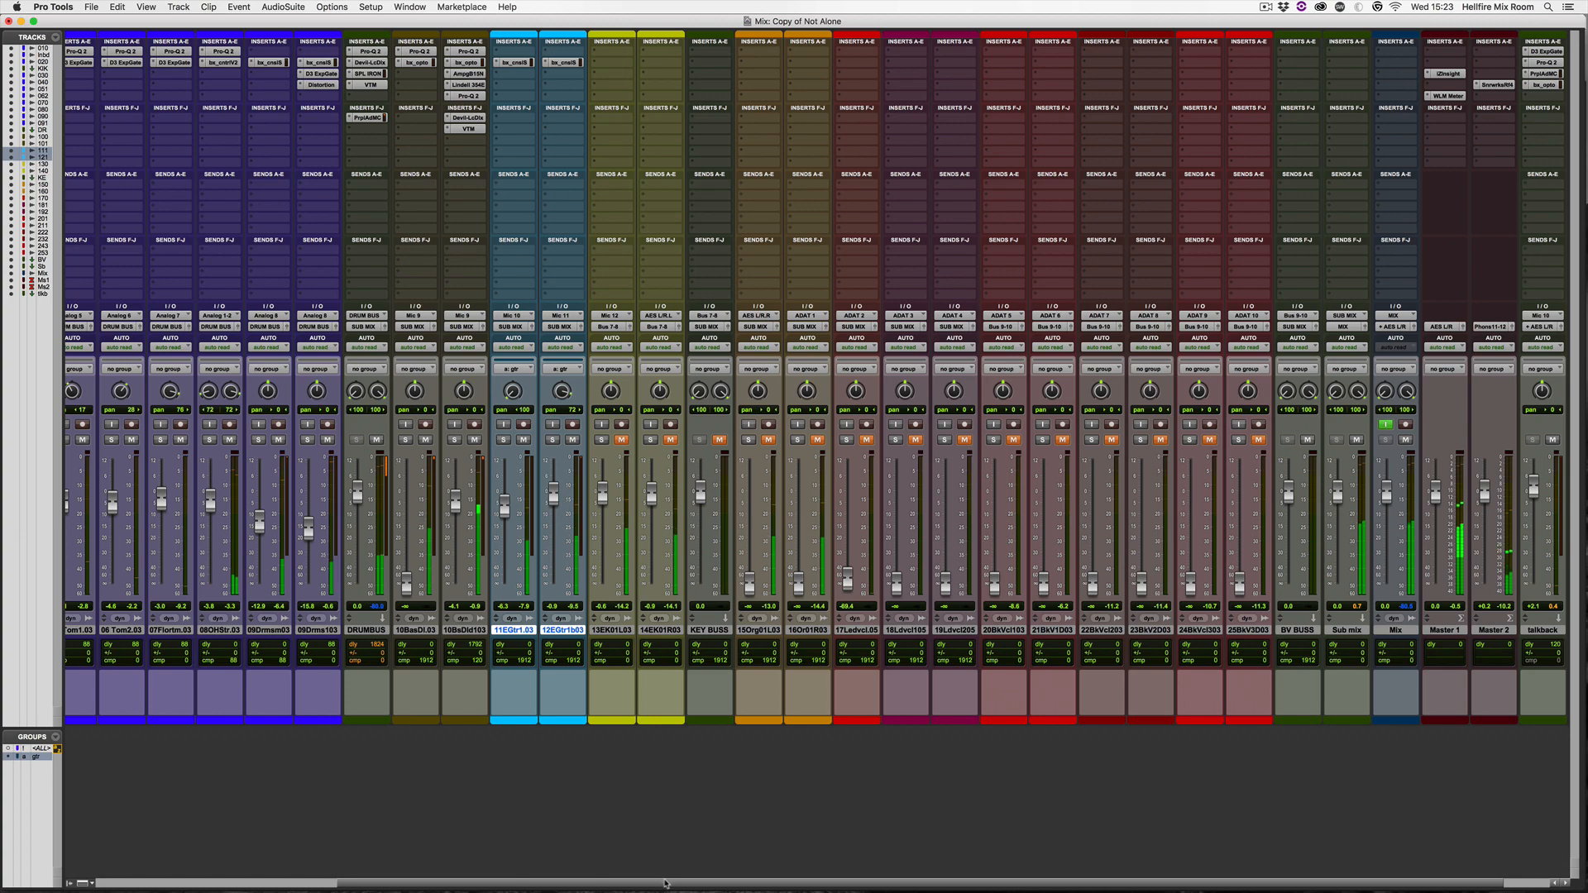
Insert FabFilter Pro-Q 2 below the VTM on the duplicated bass track and keep its window open beside the track.
drag(666, 884, 228, 882)
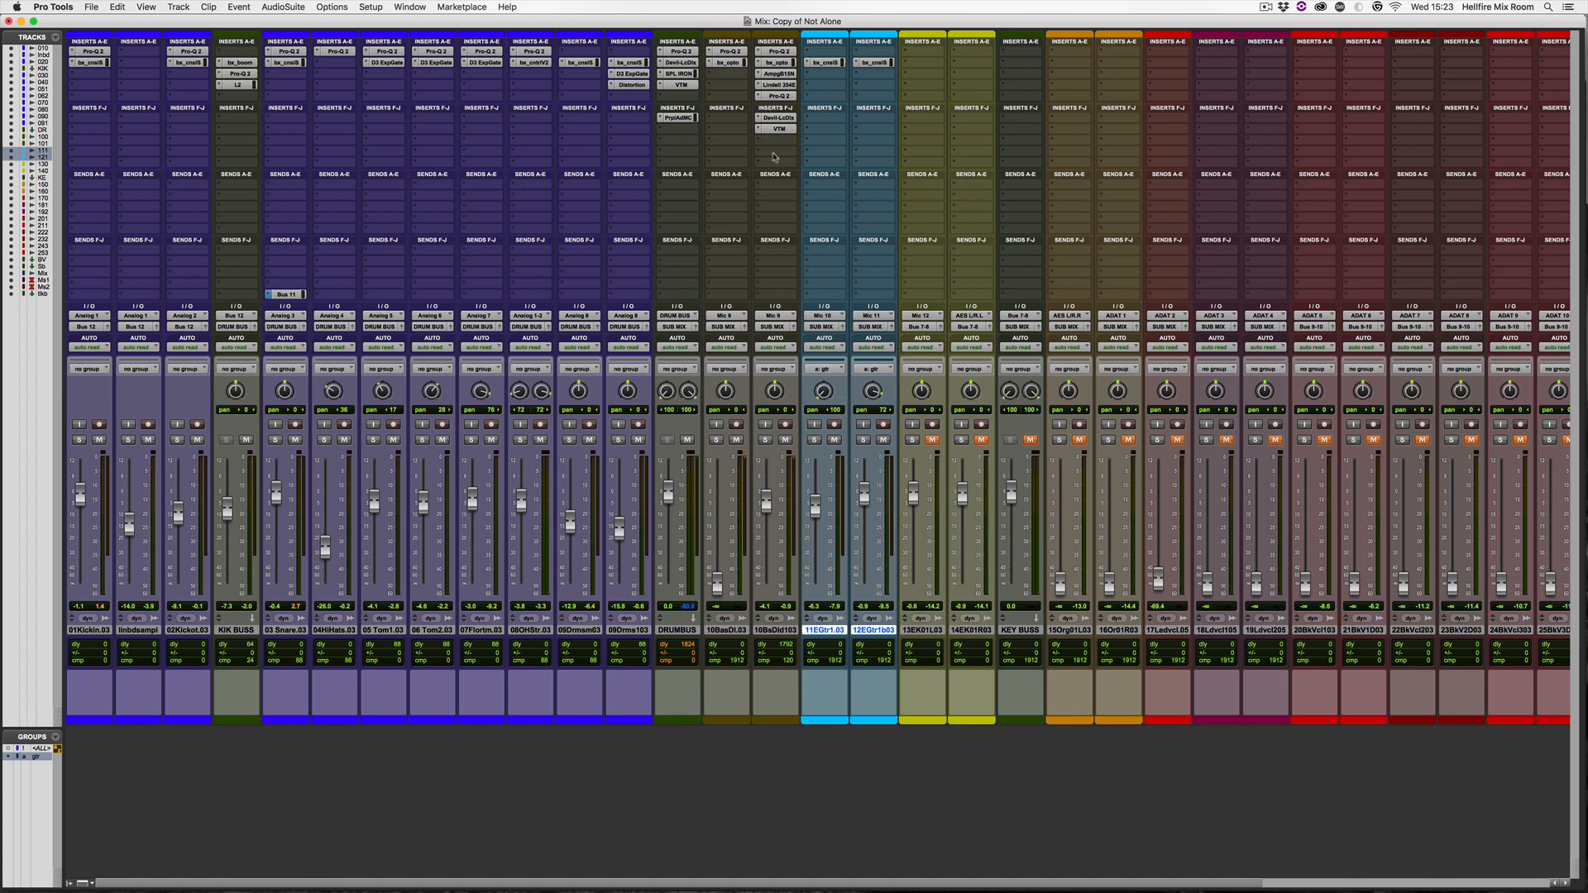
click(775, 157)
click(819, 174)
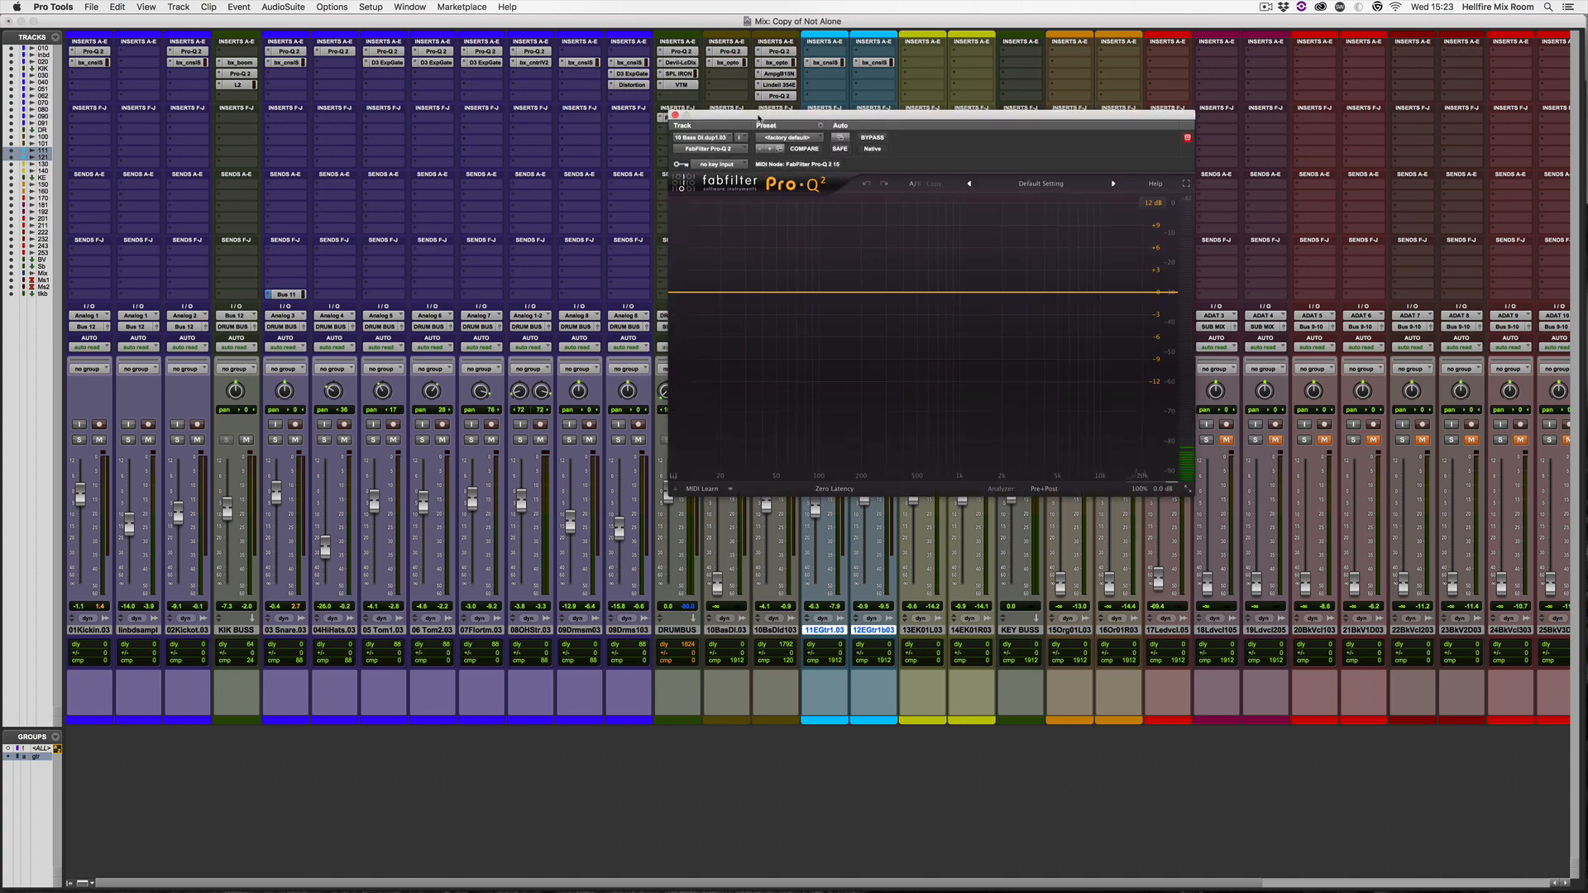
drag(760, 118, 927, 154)
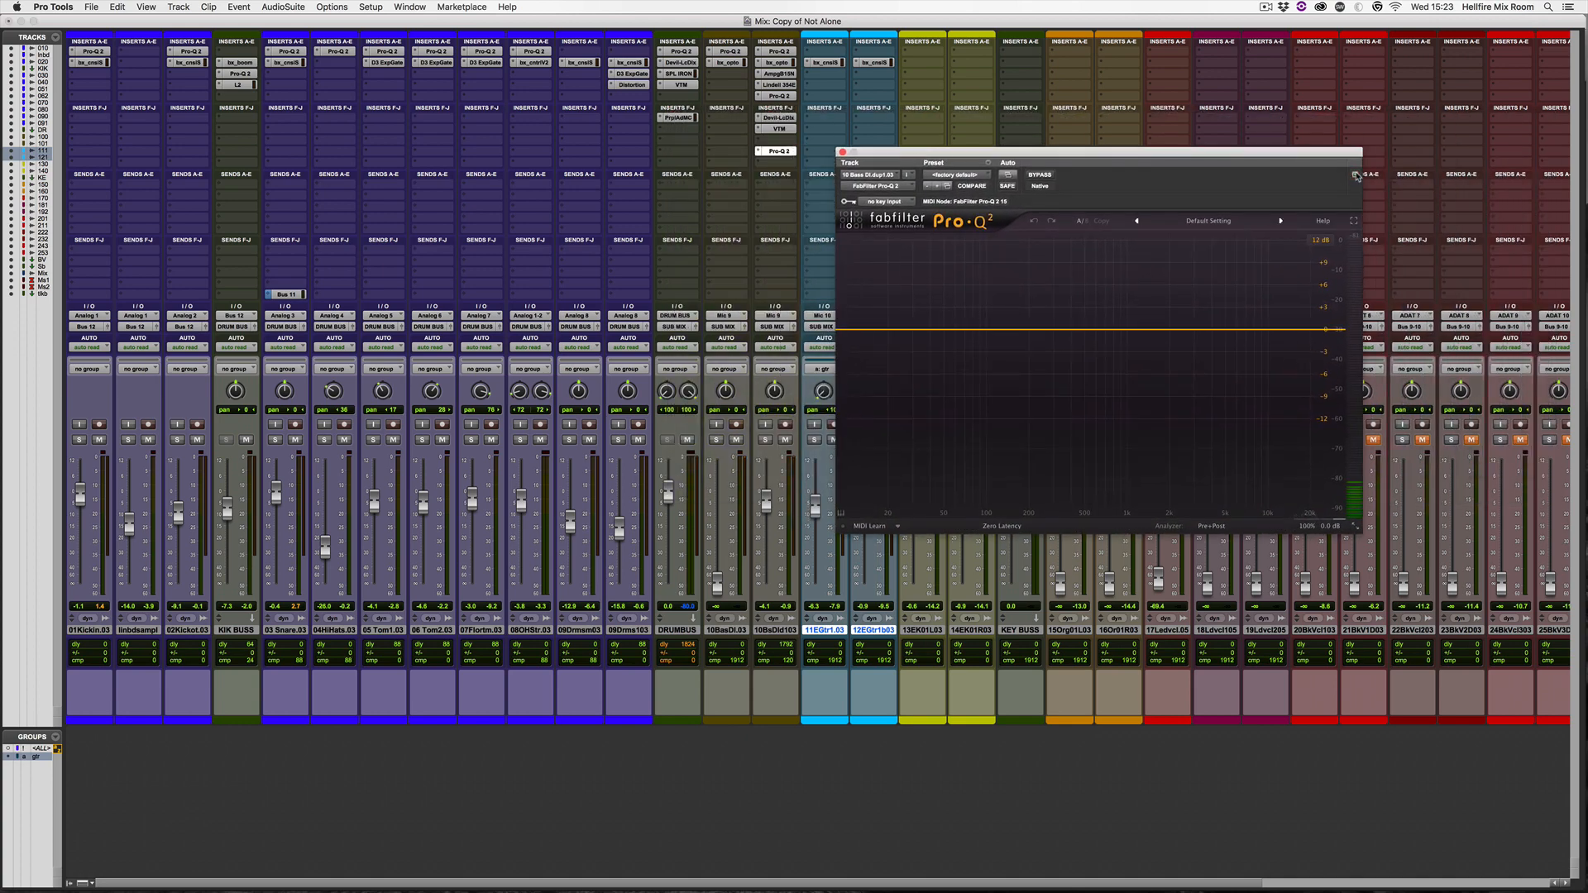
Insert FabFilter Pro-Q 2 in the lower inserts of the KIK BUSS and place its window beside the bass EQ.
click(237, 151)
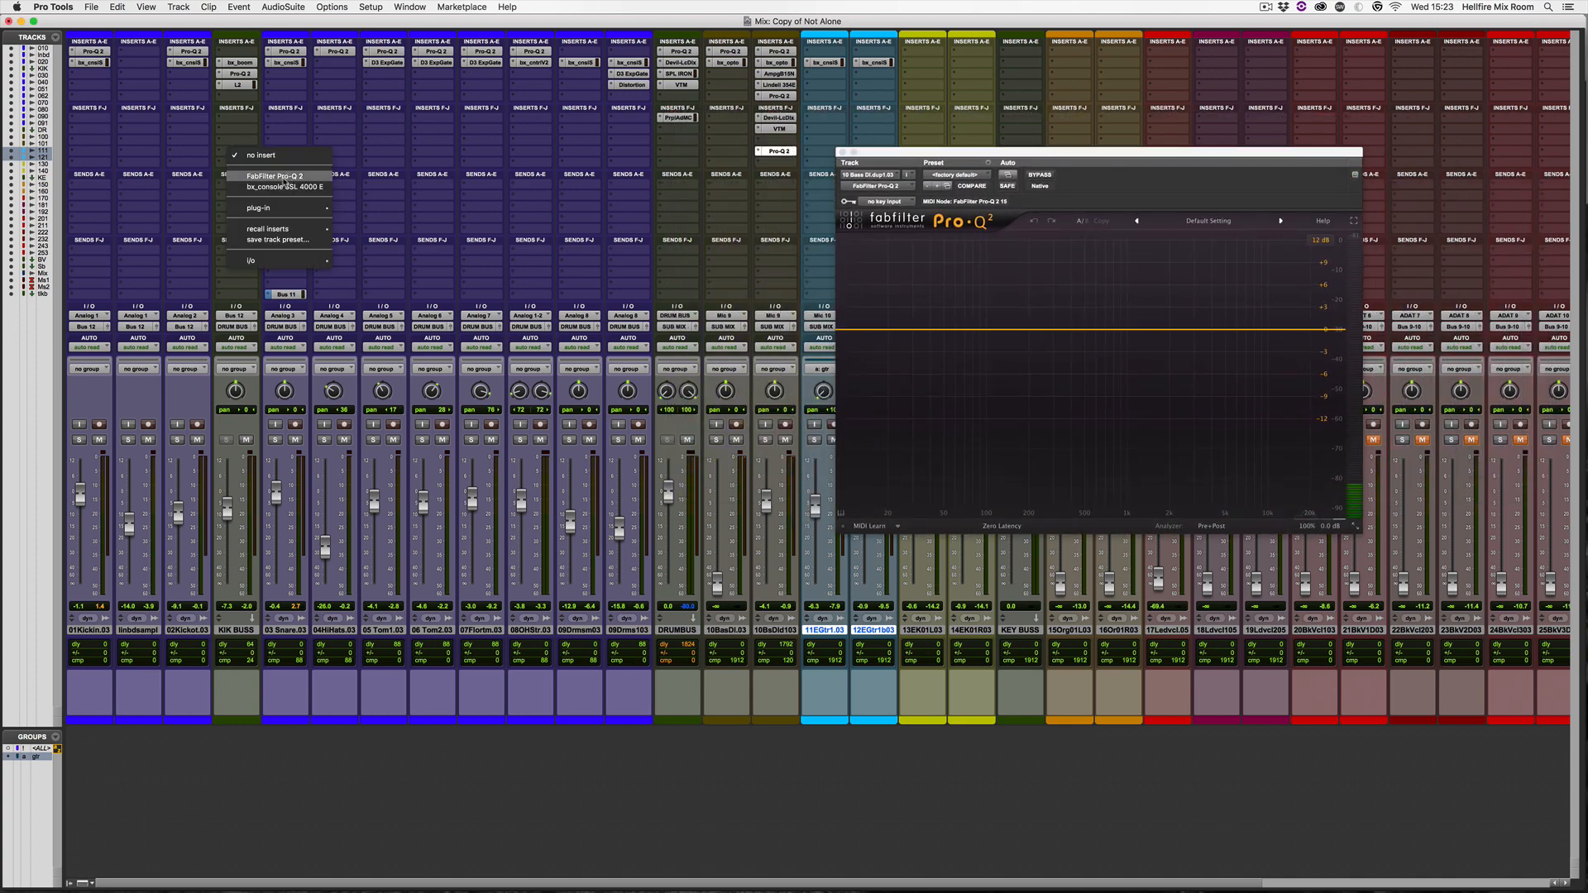
click(286, 182)
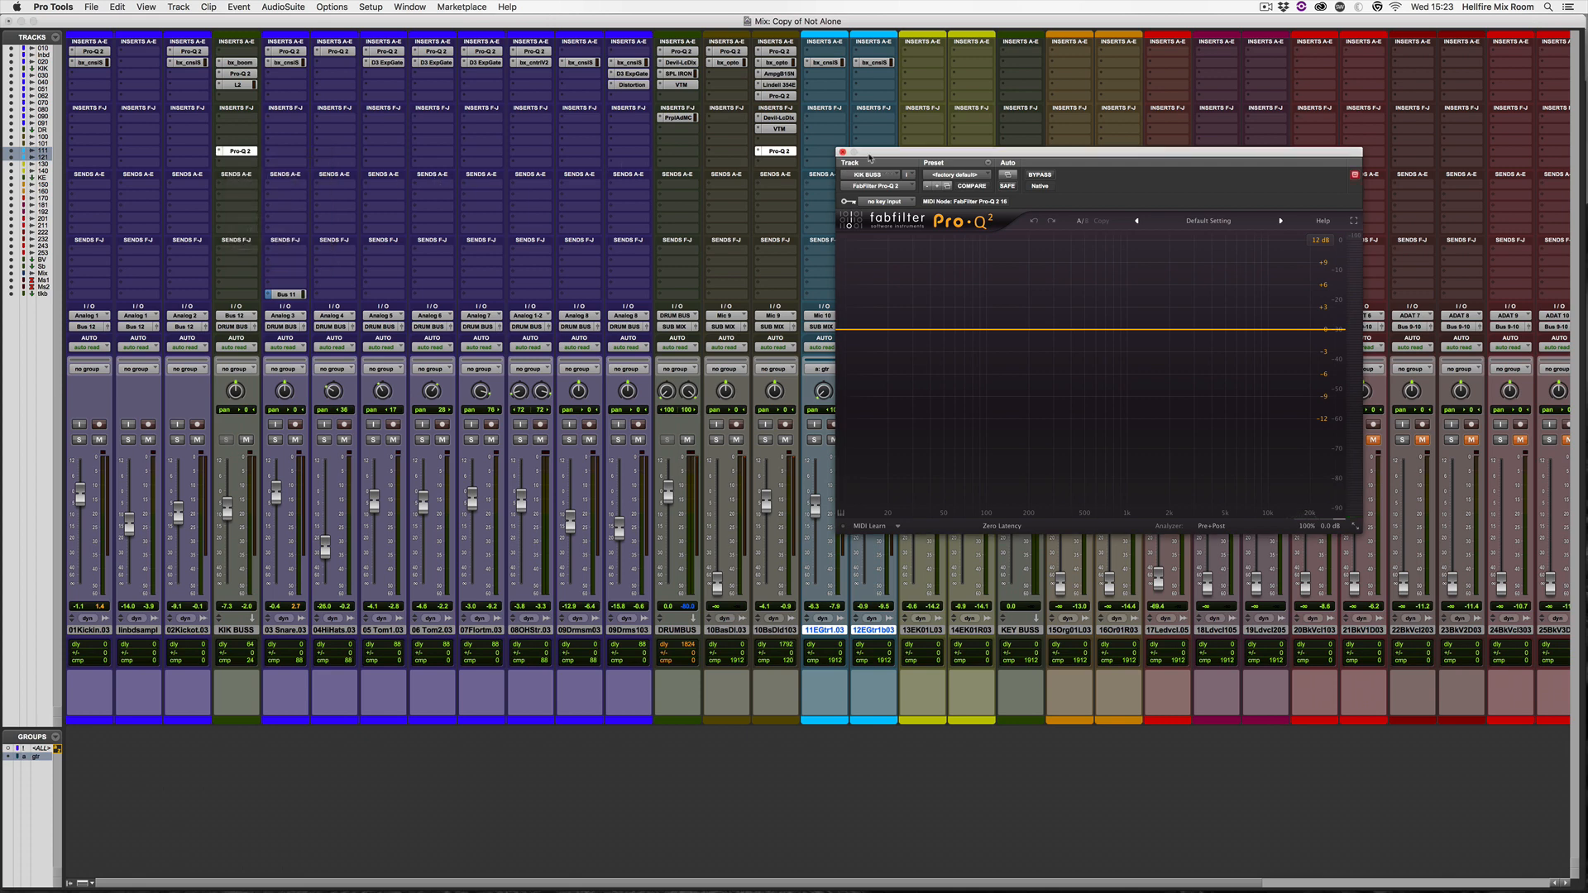
drag(870, 157, 235, 157)
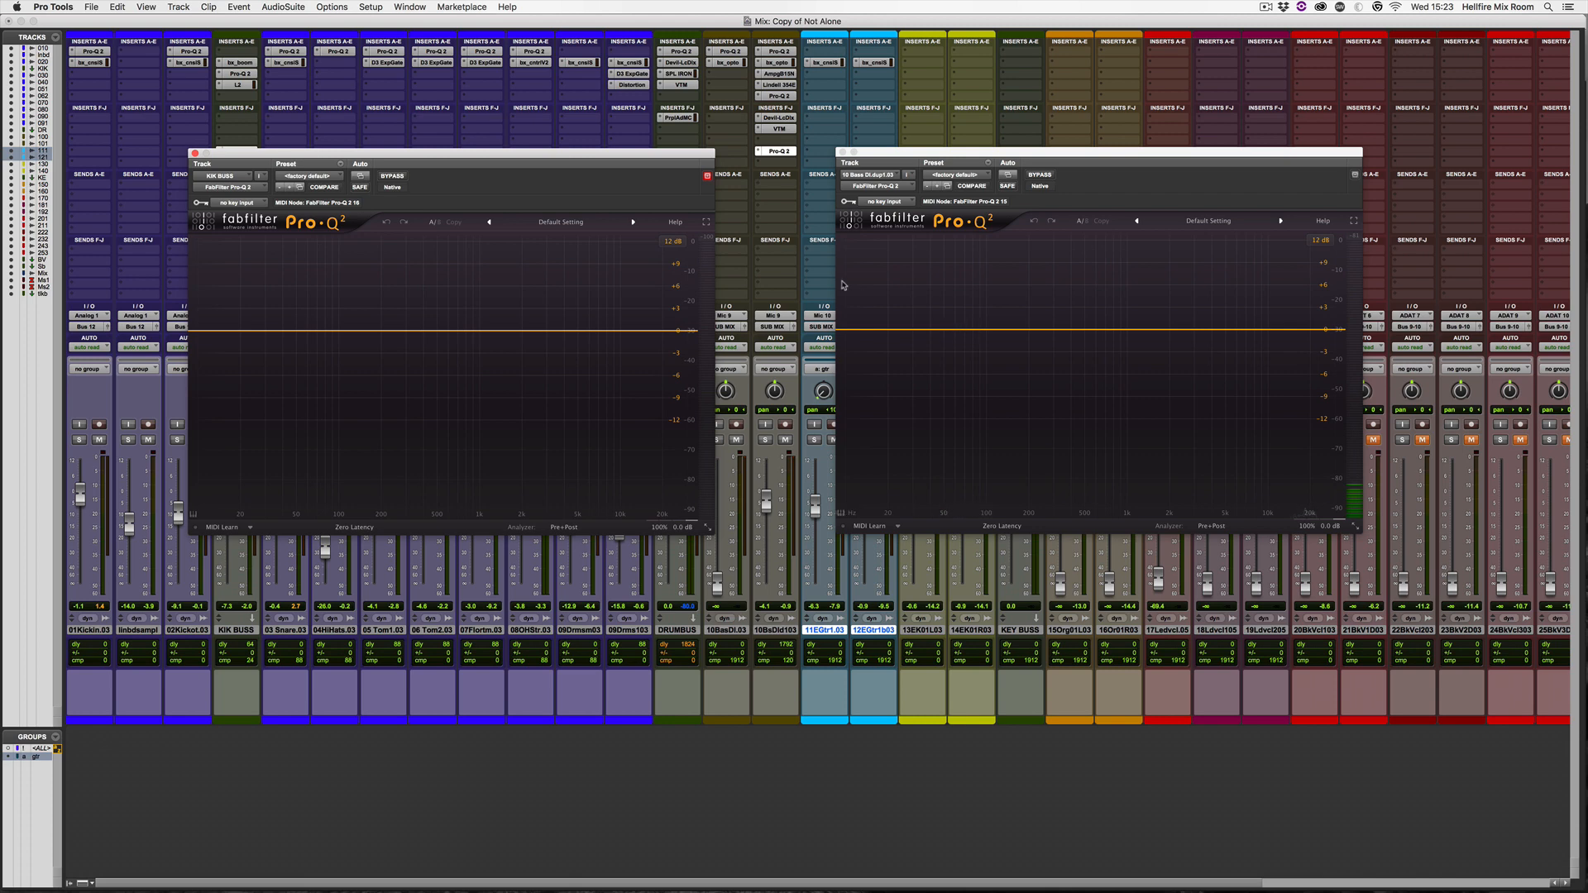
Play the mix and, in the bass Pro-Q 2, boost about 0.6 dB near 108 Hz and cut about 0.6 dB near 59 Hz.
key(space)
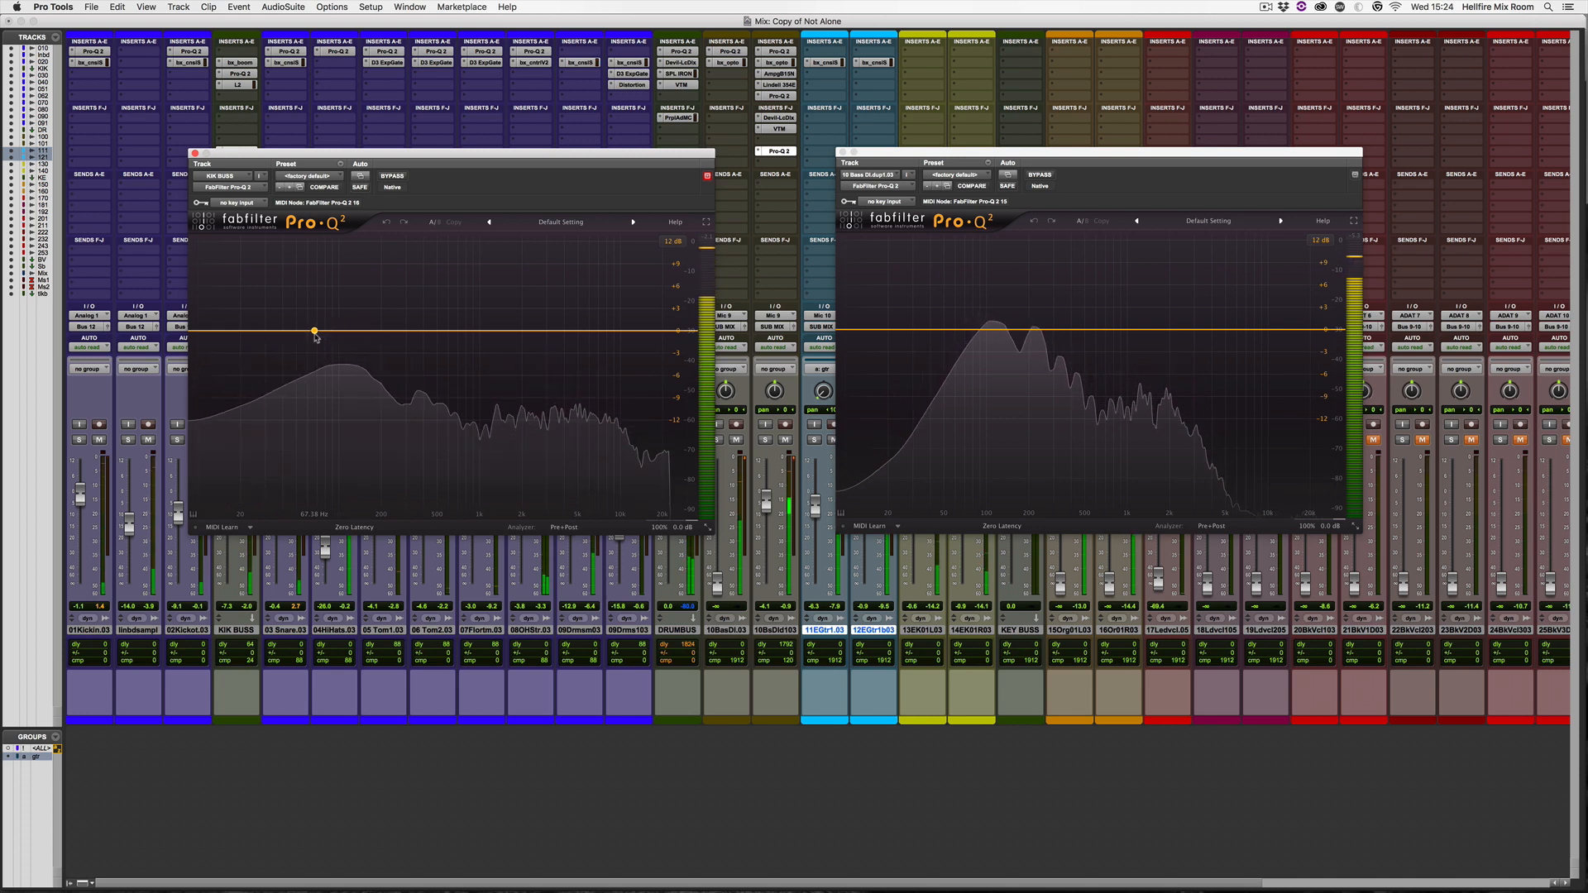
click(991, 326)
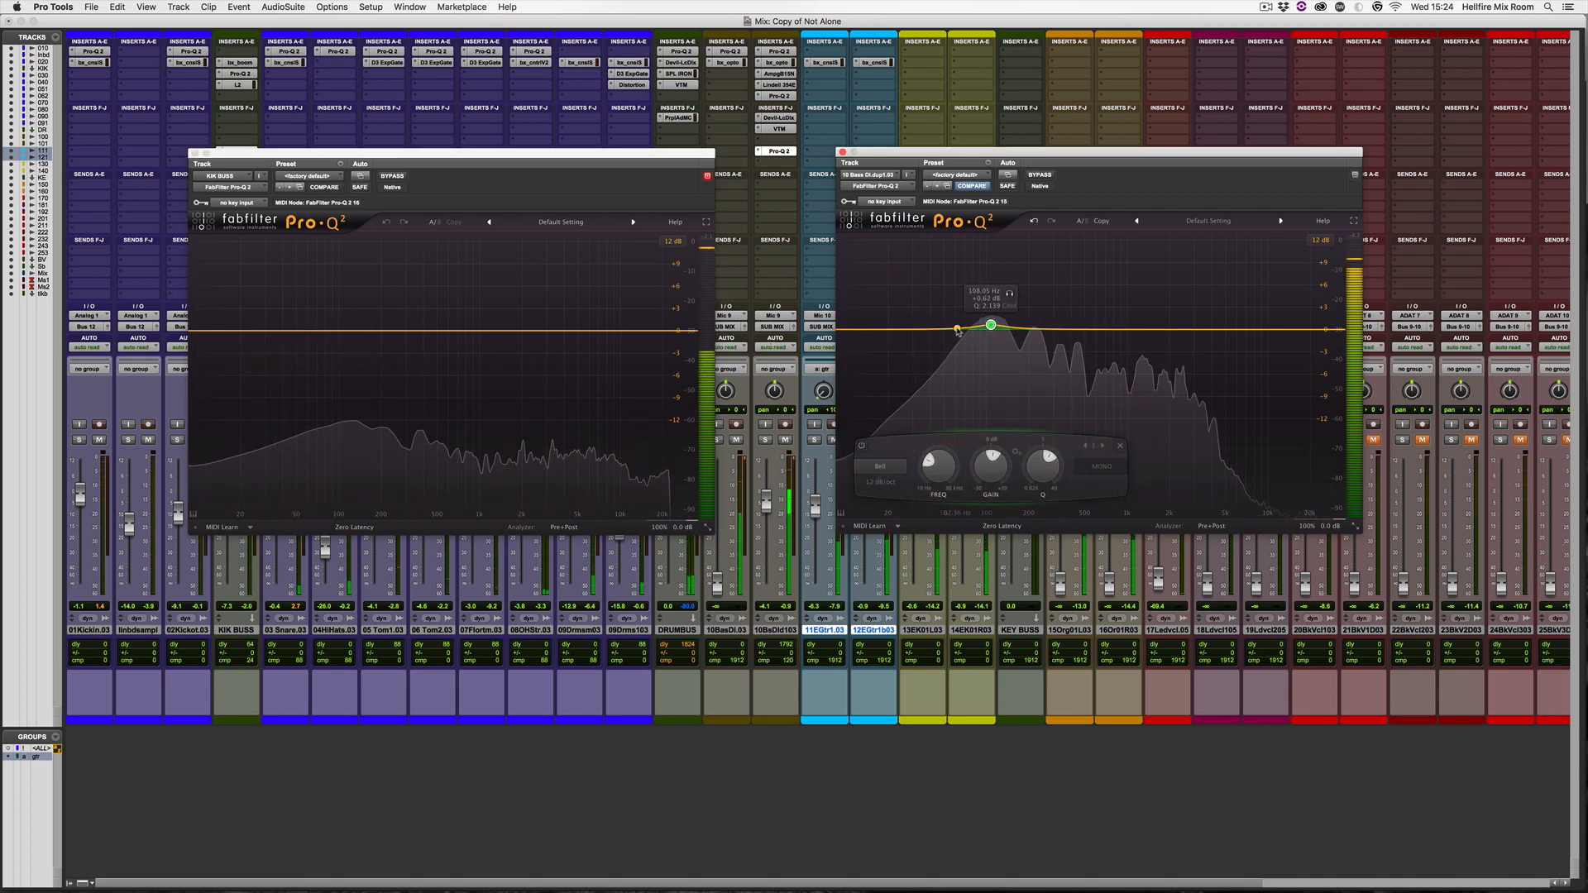
click(955, 333)
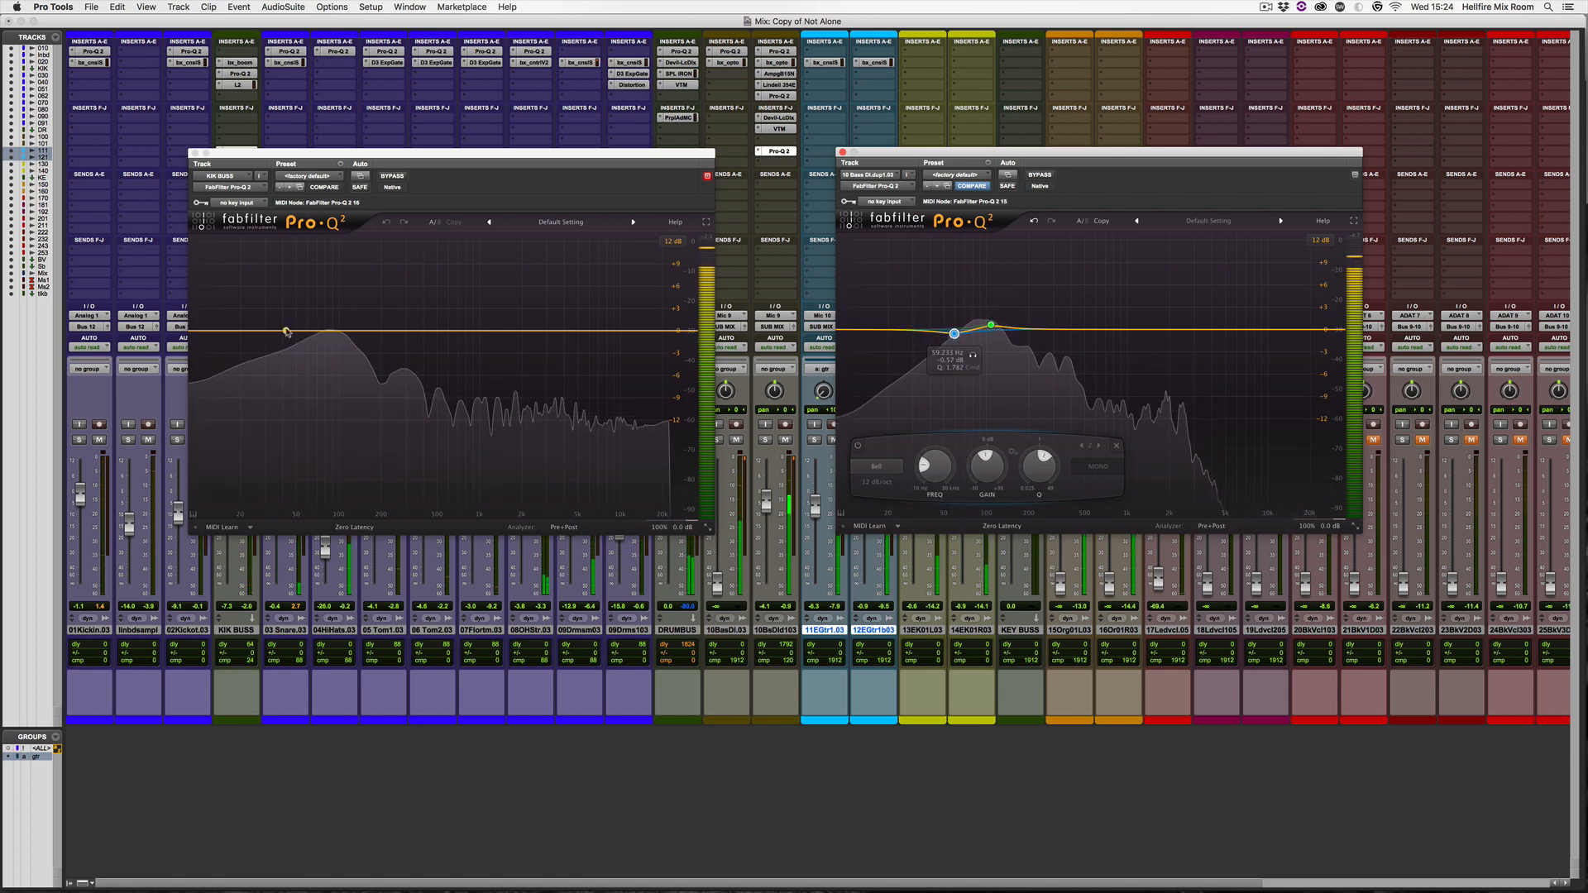
In the KIK BUSS Pro-Q 2, cut about 0.5 dB near 99 Hz, boost slightly near 58 Hz, and close both EQ windows.
click(338, 333)
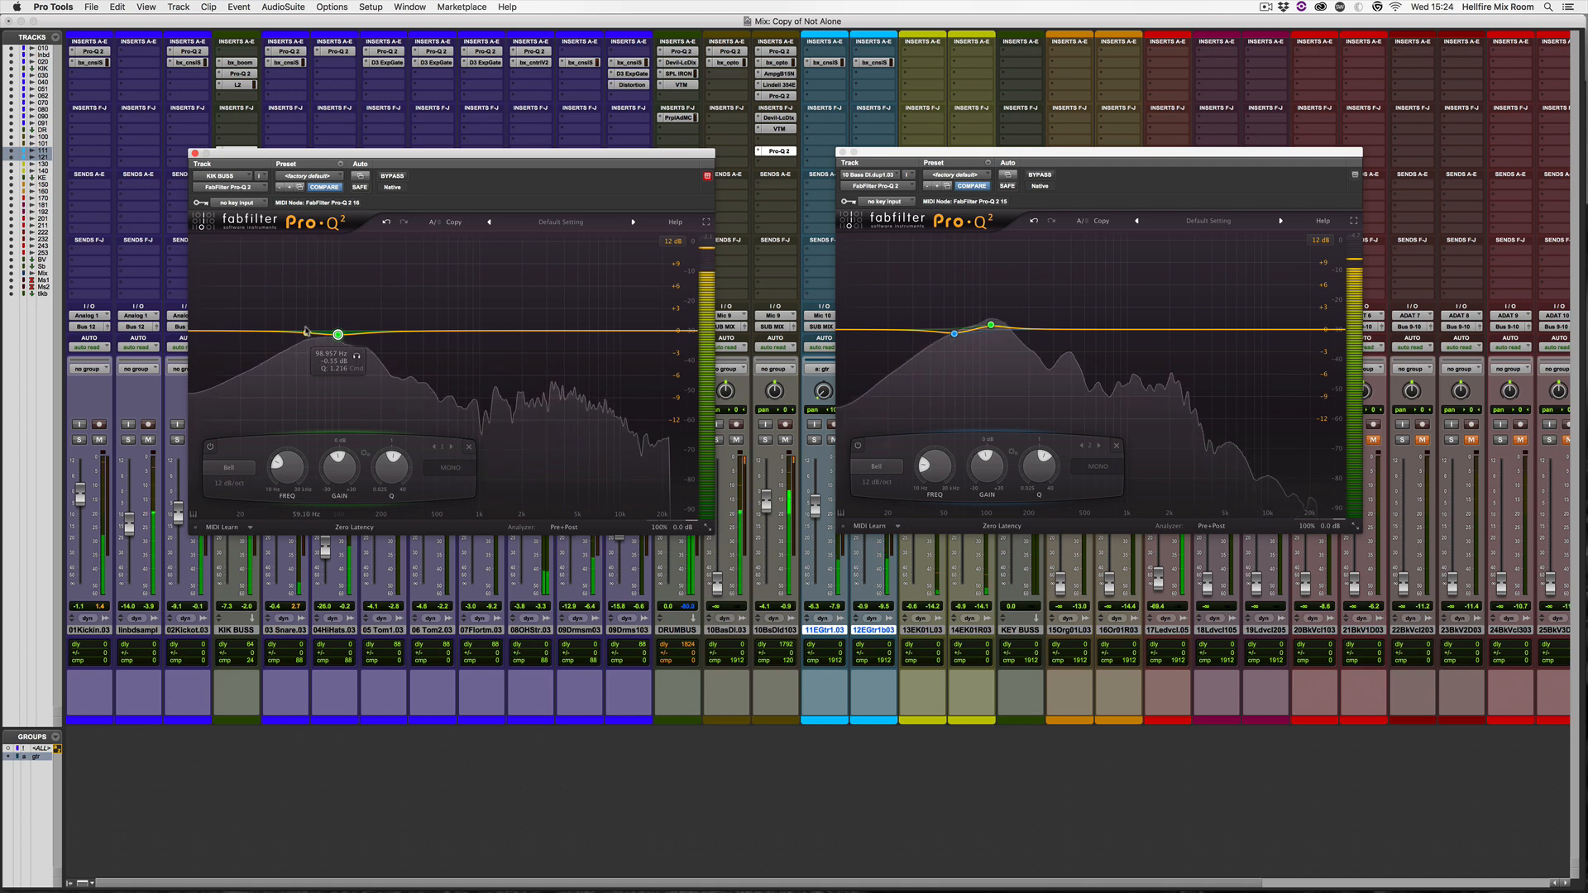
click(305, 325)
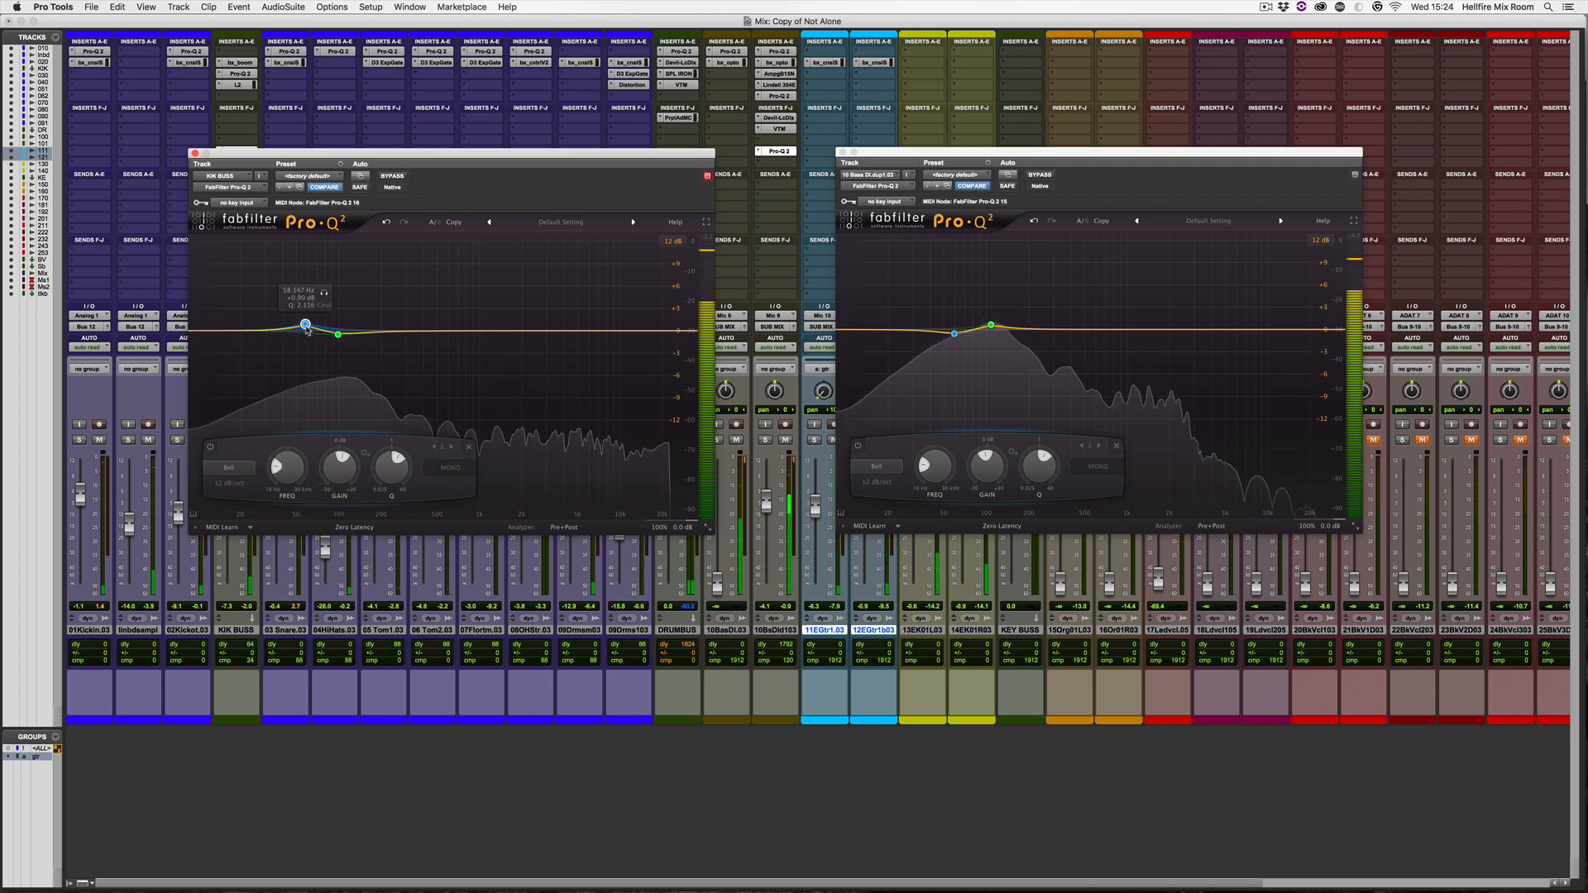
click(194, 153)
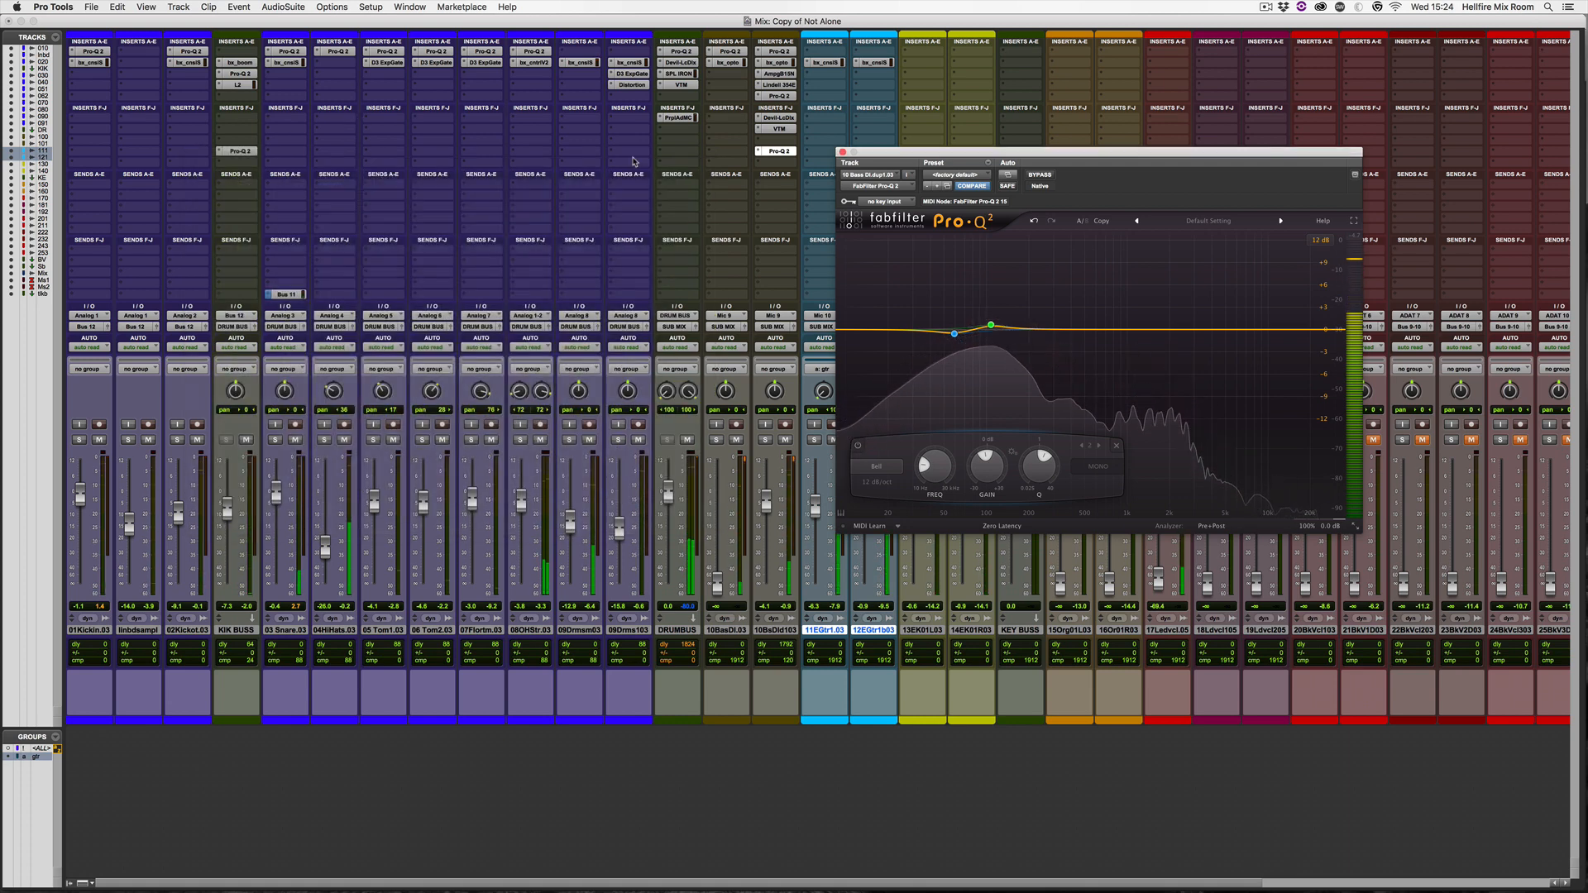
click(842, 153)
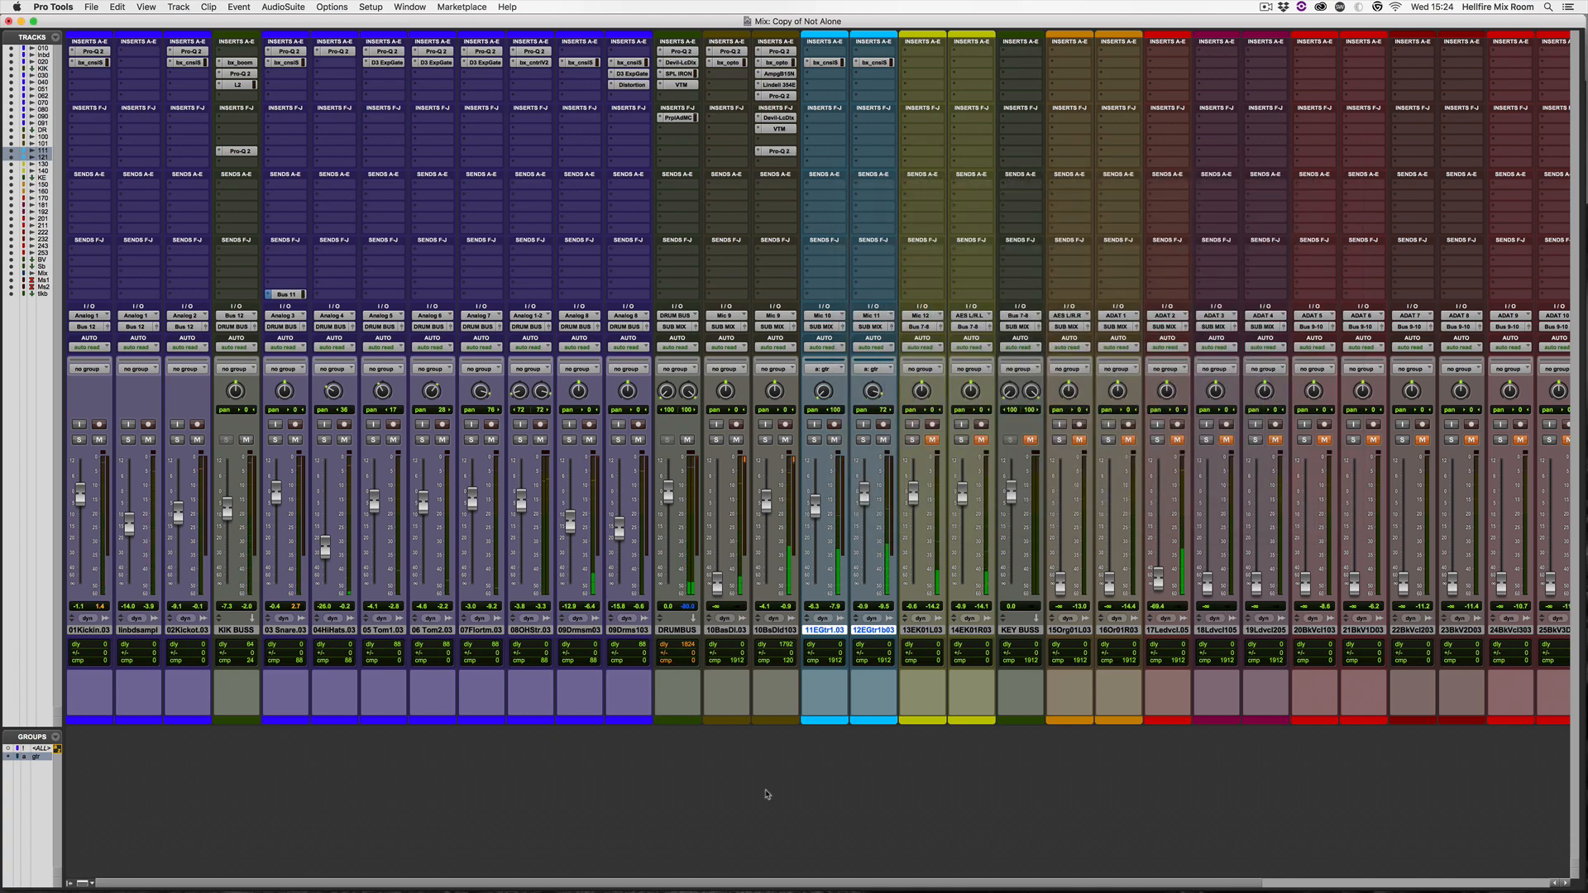
Stop playback and reopen the bass and KIK BUSS Pro-Q 2 windows side by side.
mouse_move(888, 884)
mouse_down()
mouse_move(1176, 888)
mouse_move(877, 886)
mouse_up()
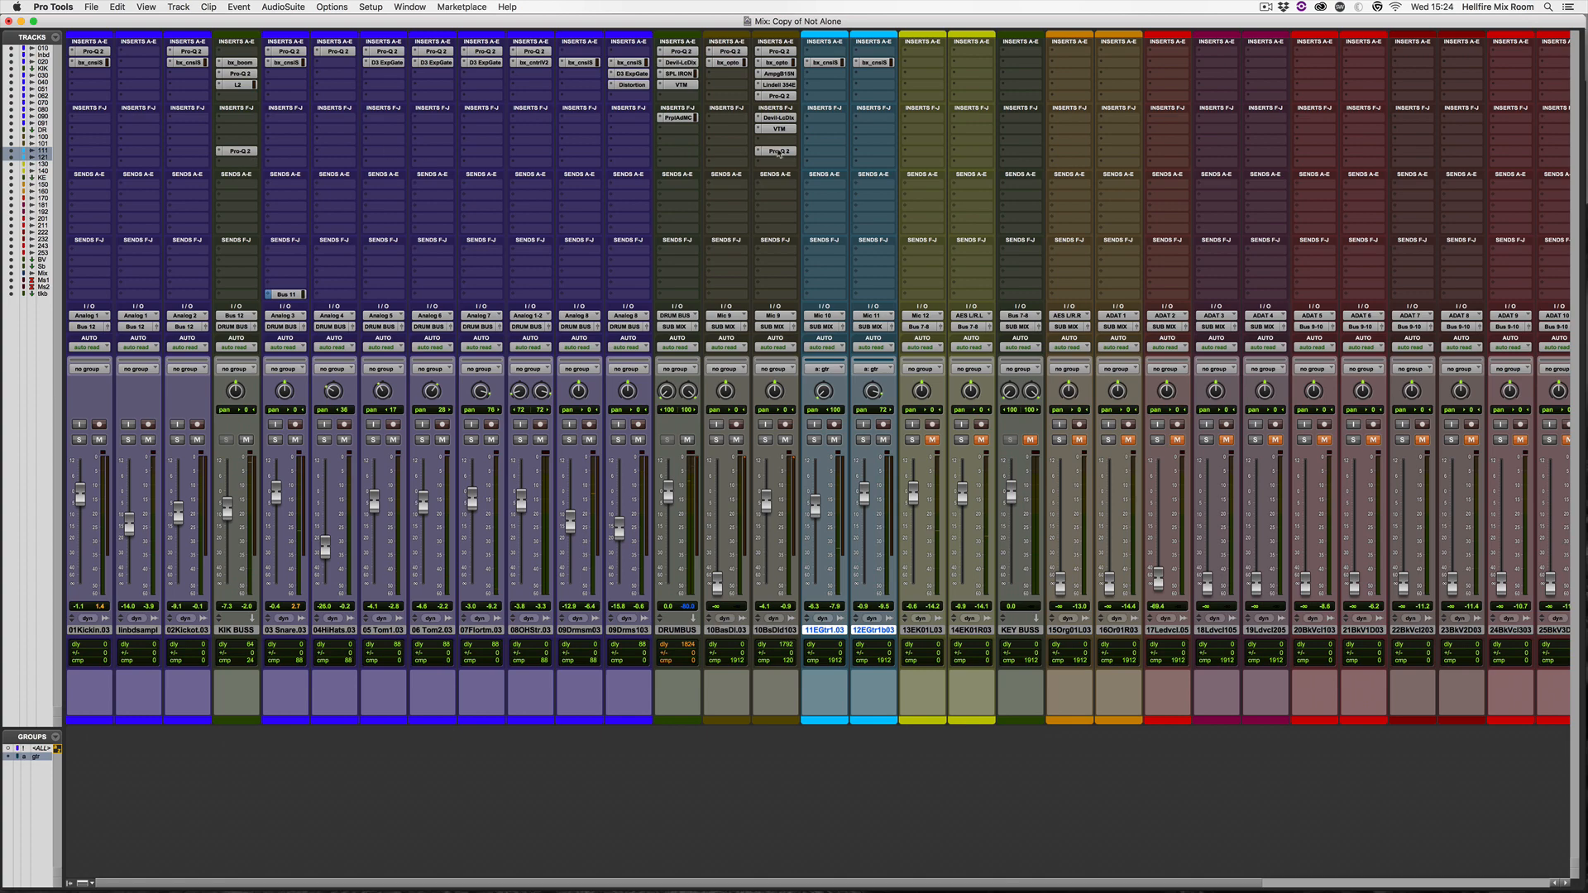
click(779, 151)
drag(648, 149, 1299, 179)
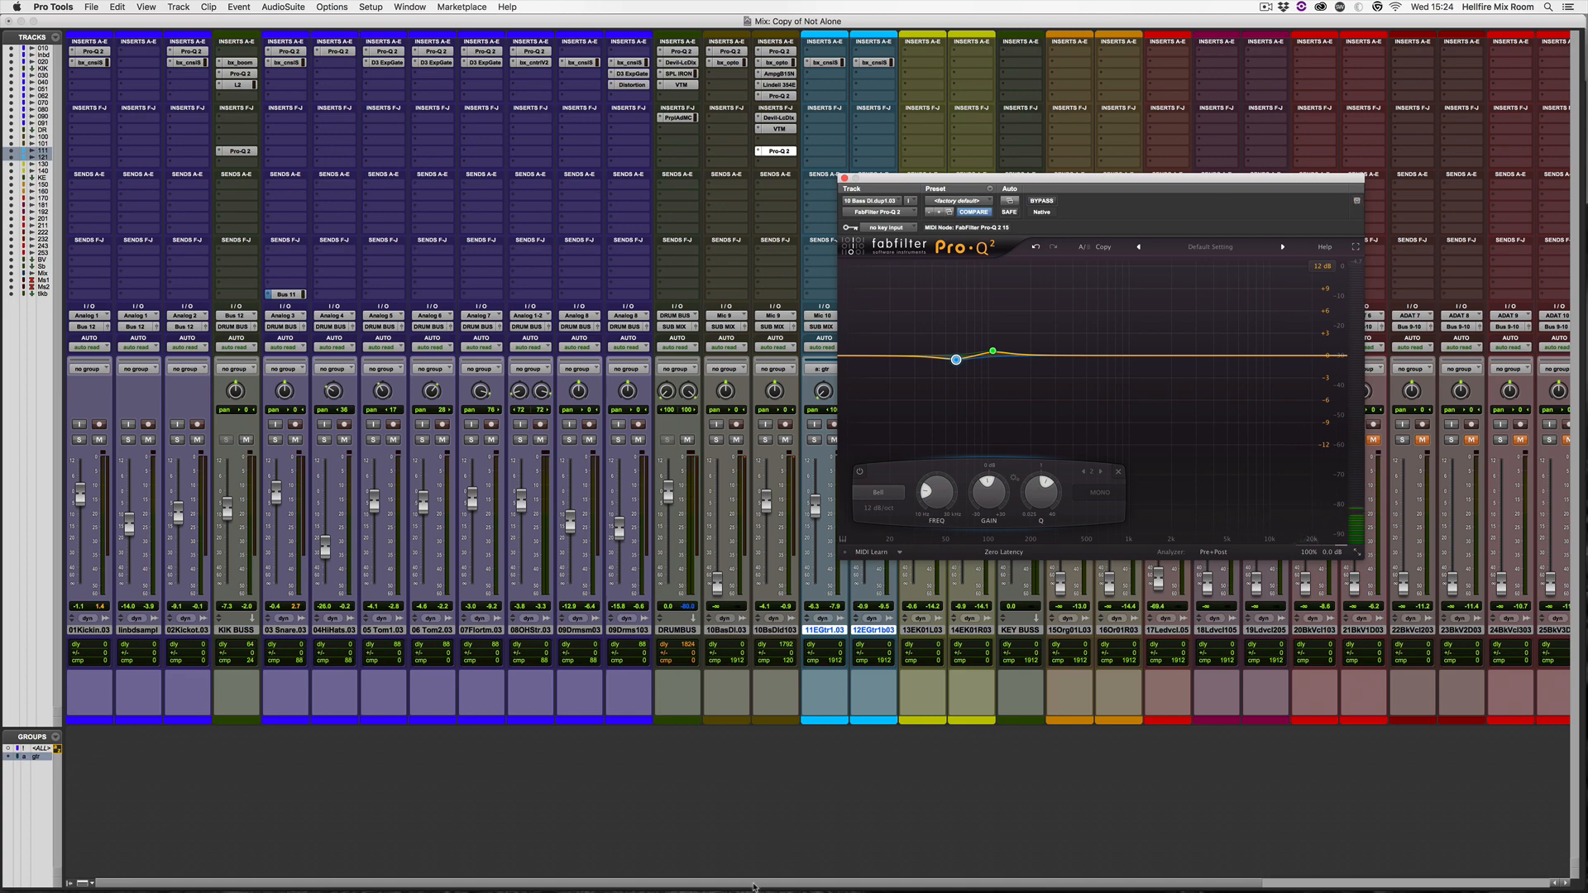
scroll(753, 887, right, 10)
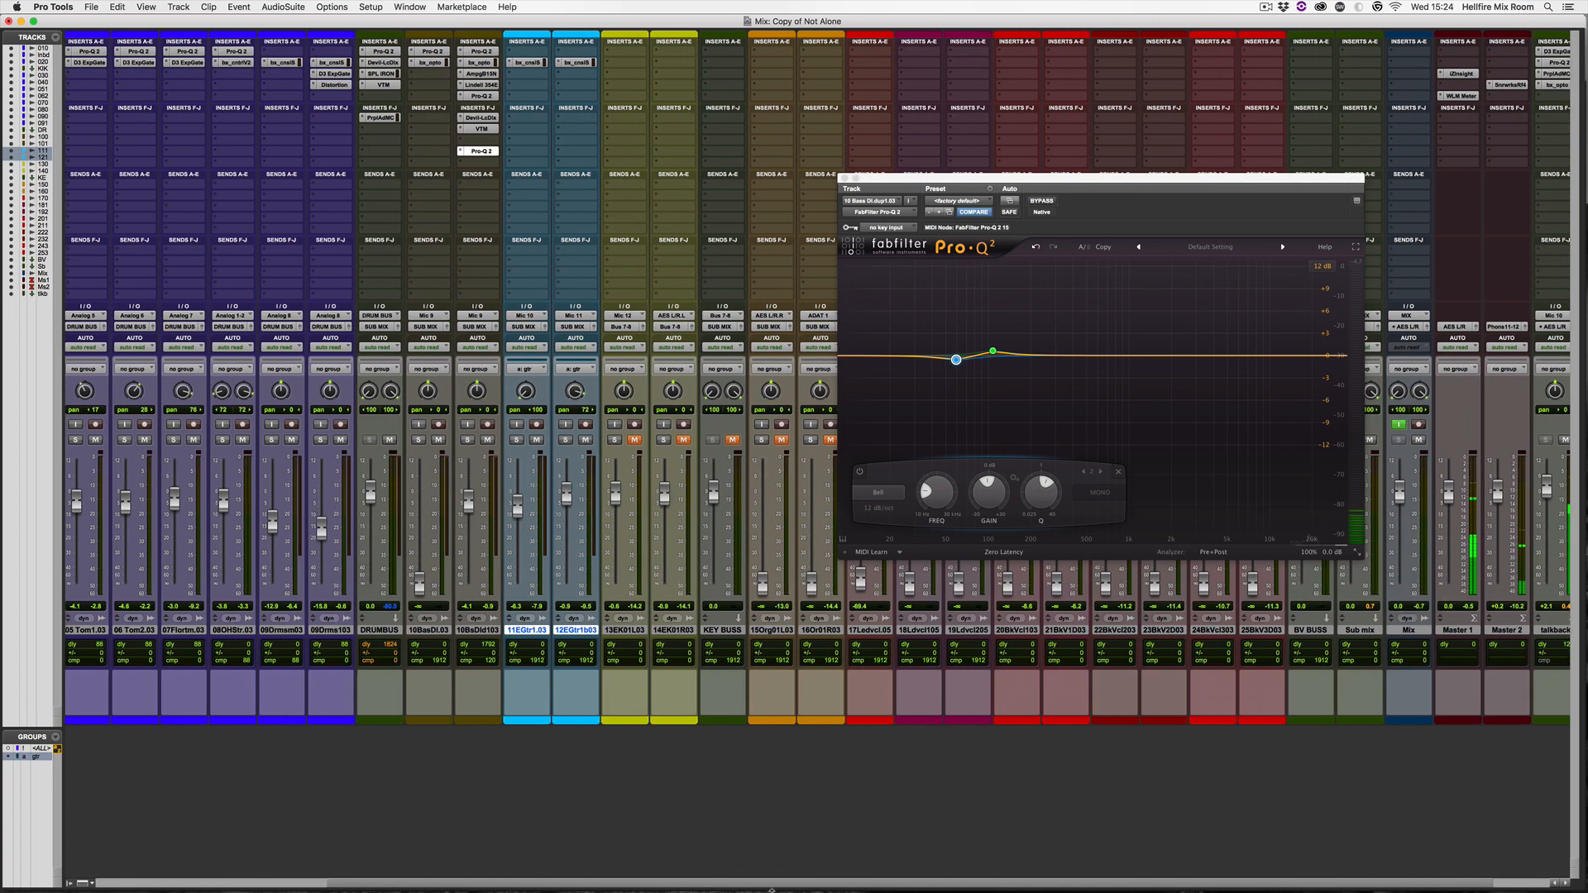
drag(771, 889, 518, 889)
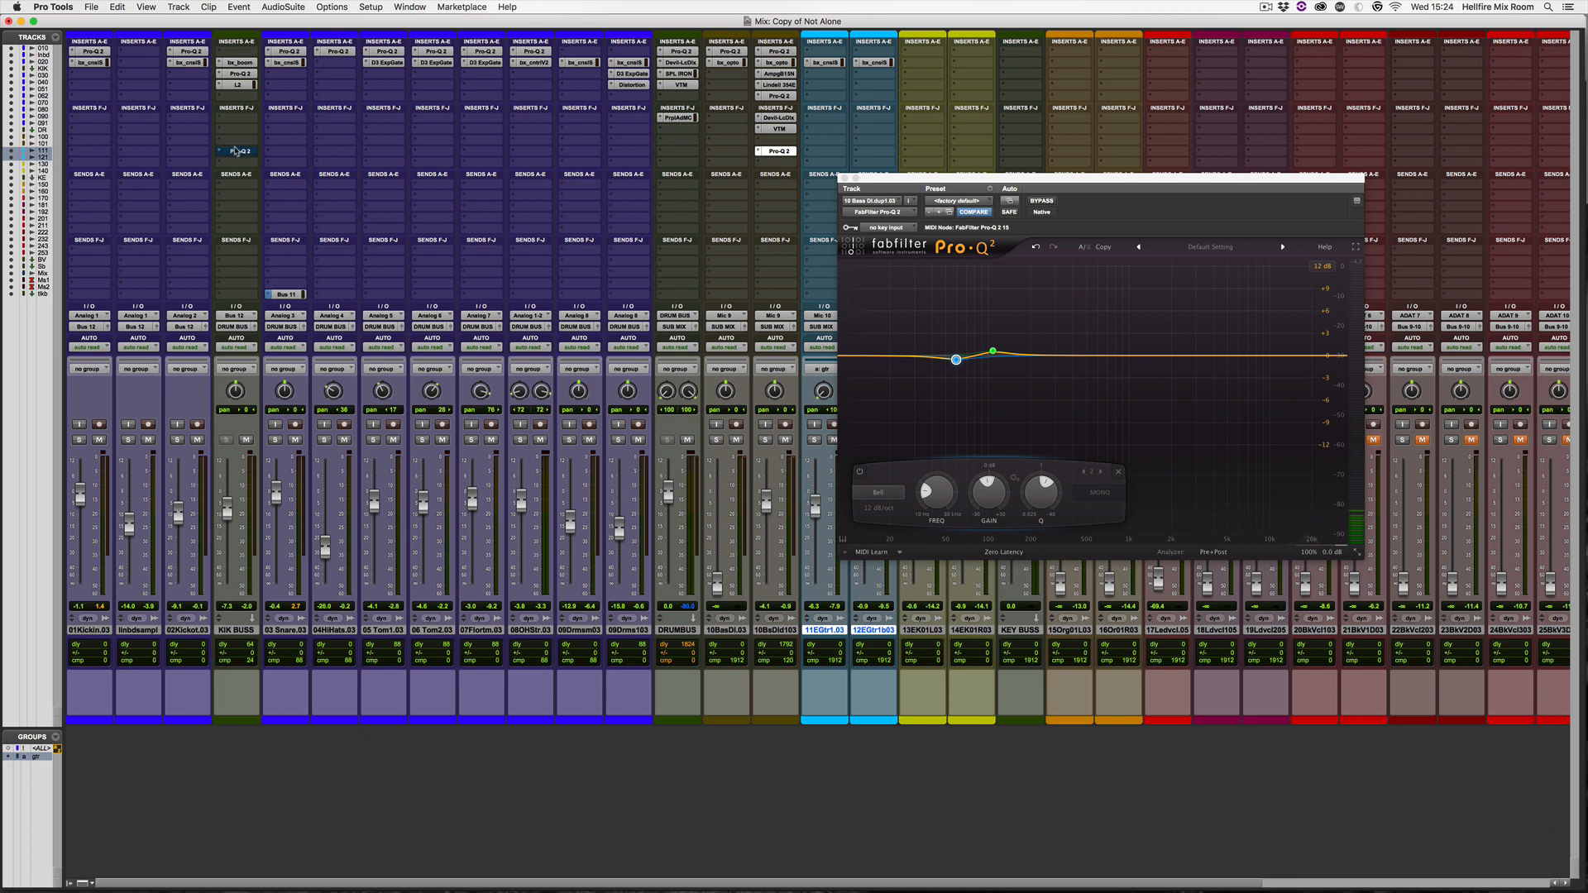
click(238, 152)
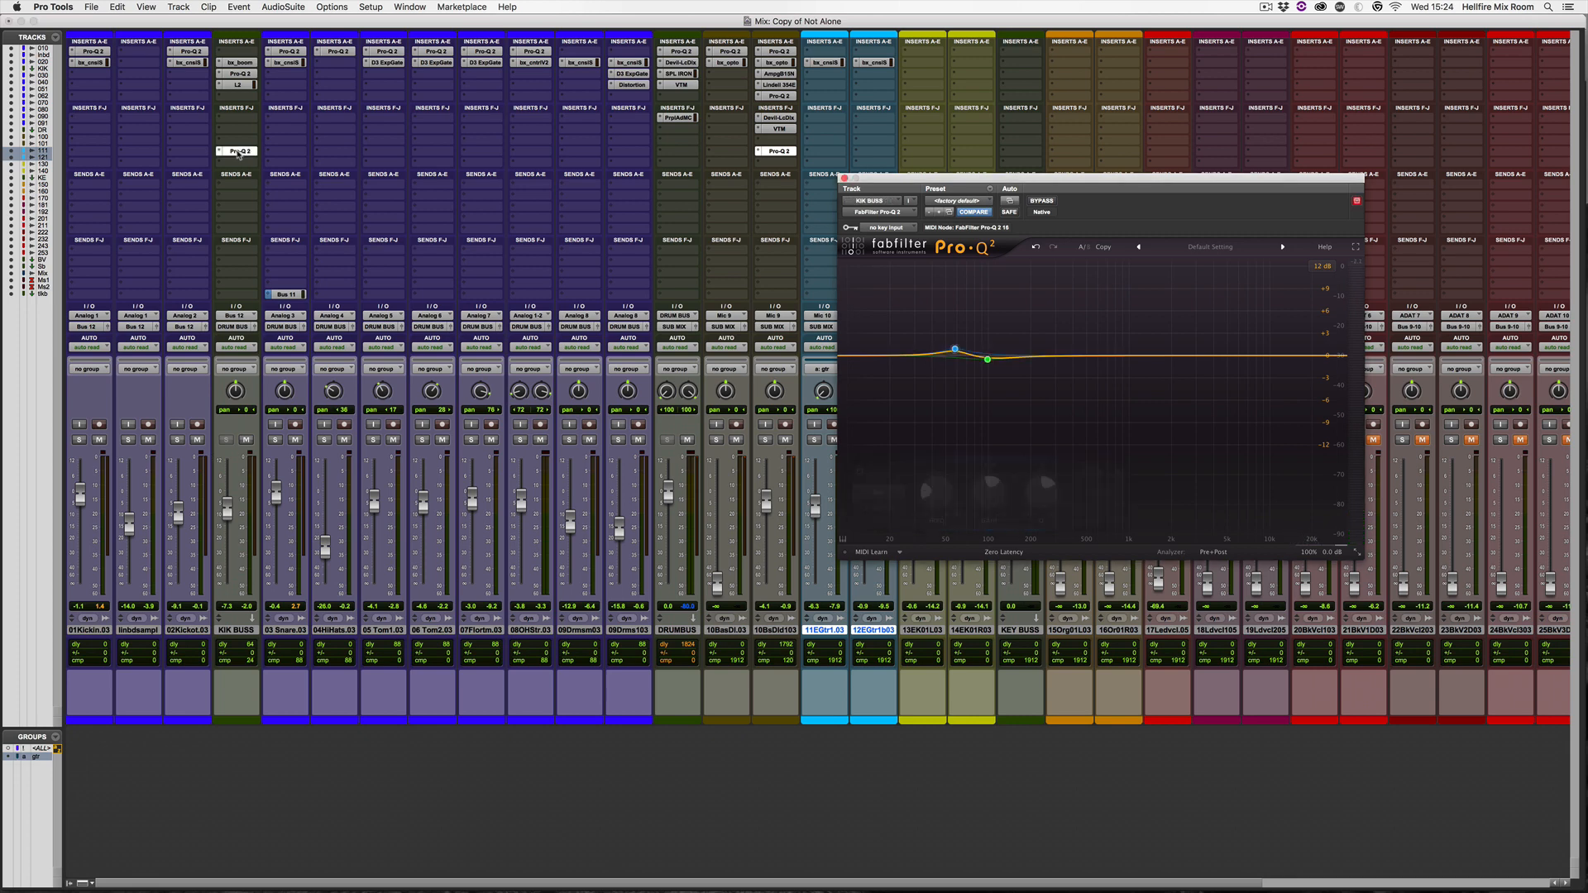
drag(916, 181, 267, 180)
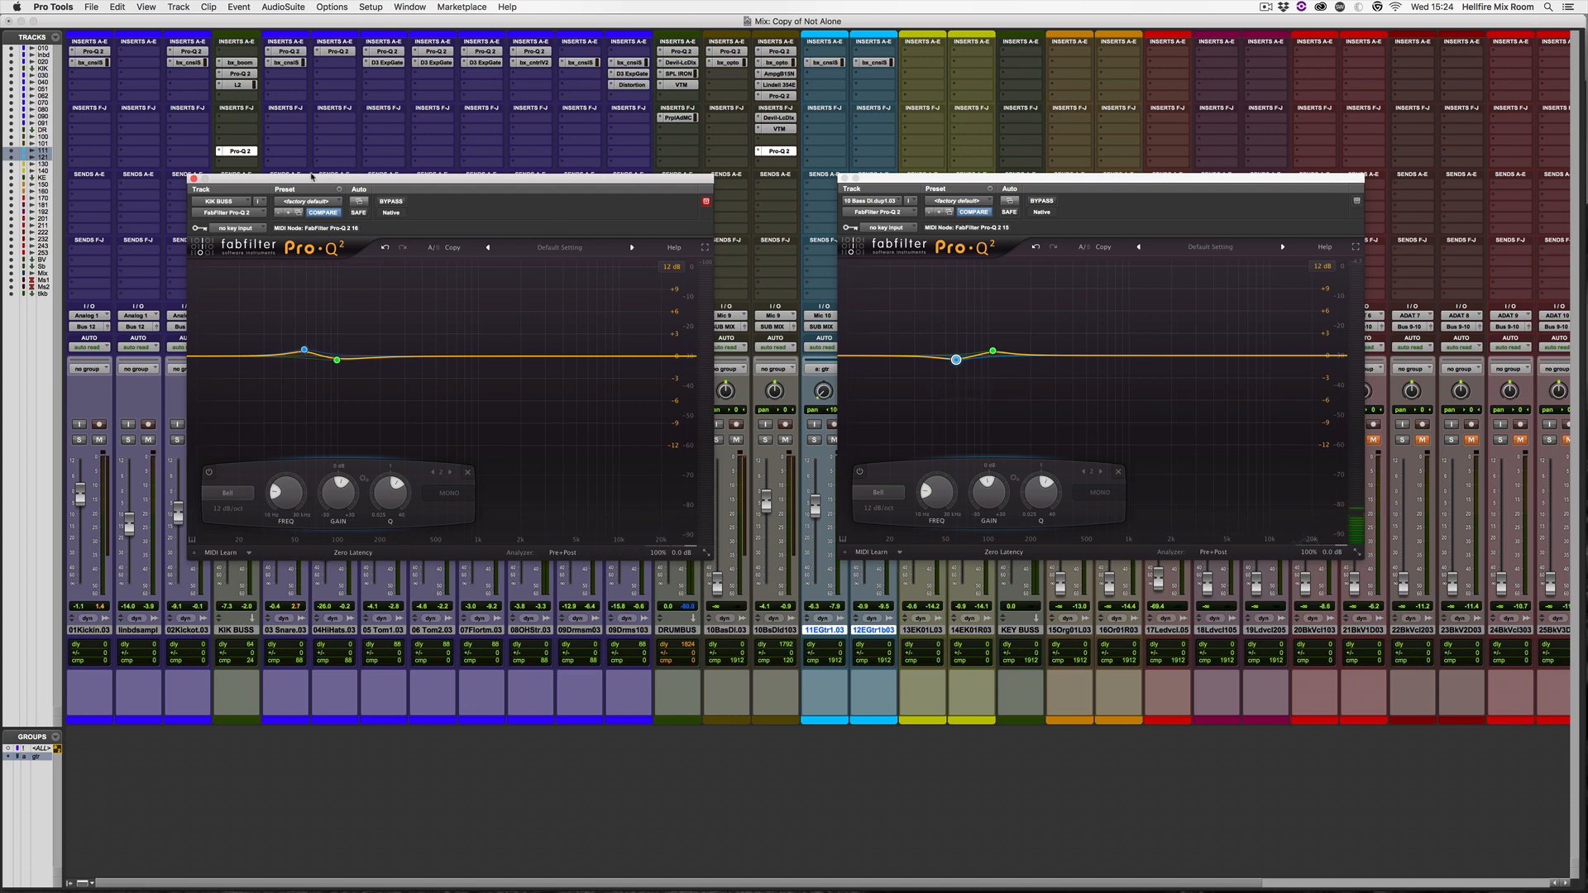
Play the mix and compare it with both the kick and bass Pro-Q 2 bypassed and active.
key(space)
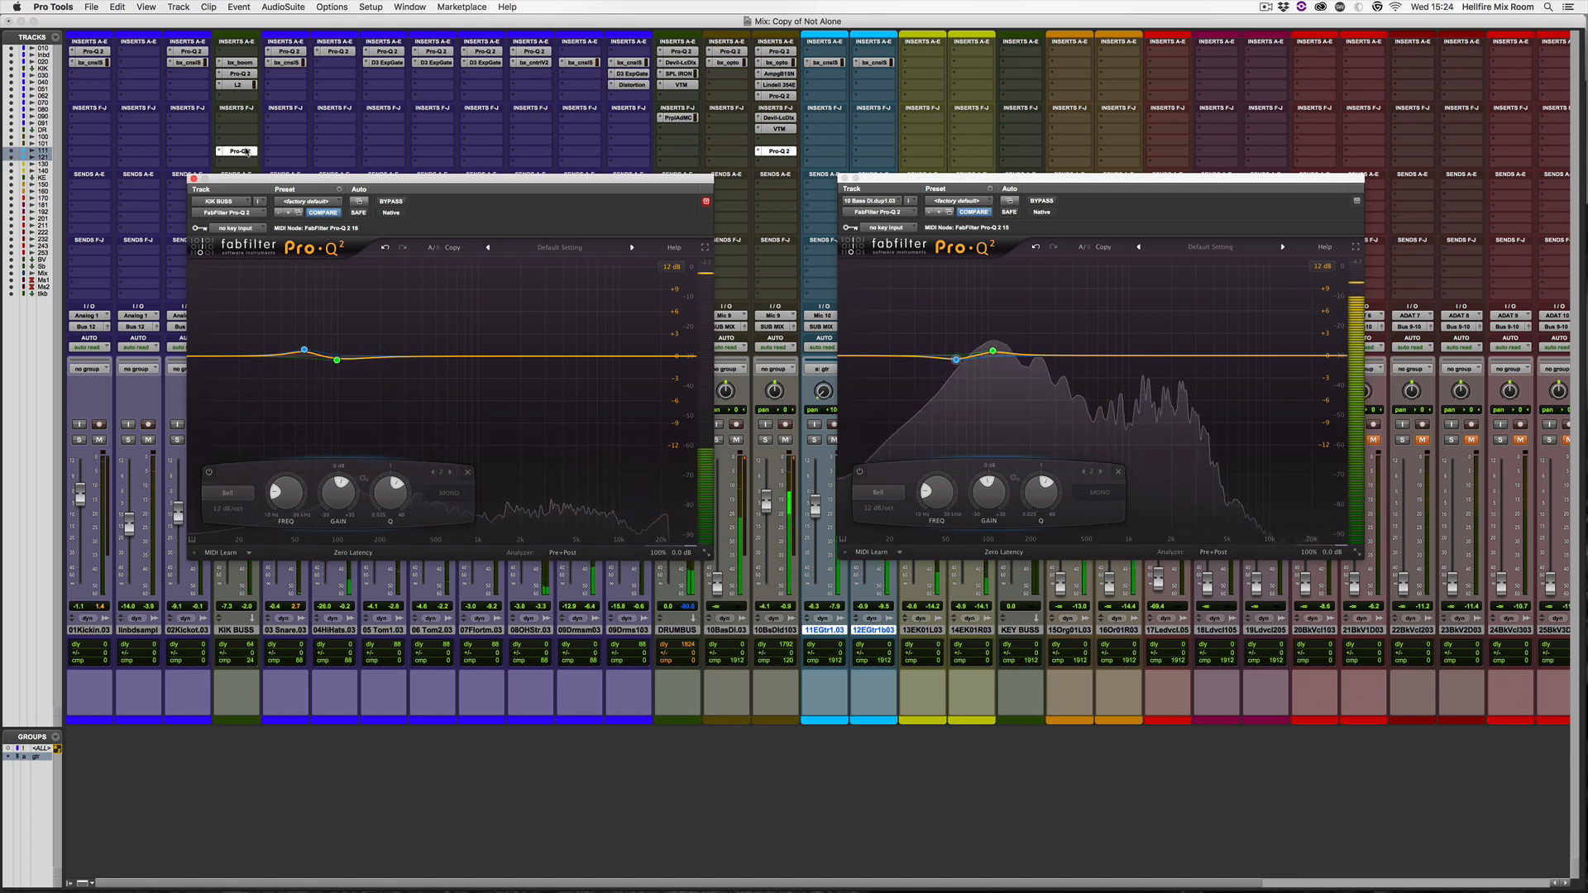
alt+super+click(247, 152)
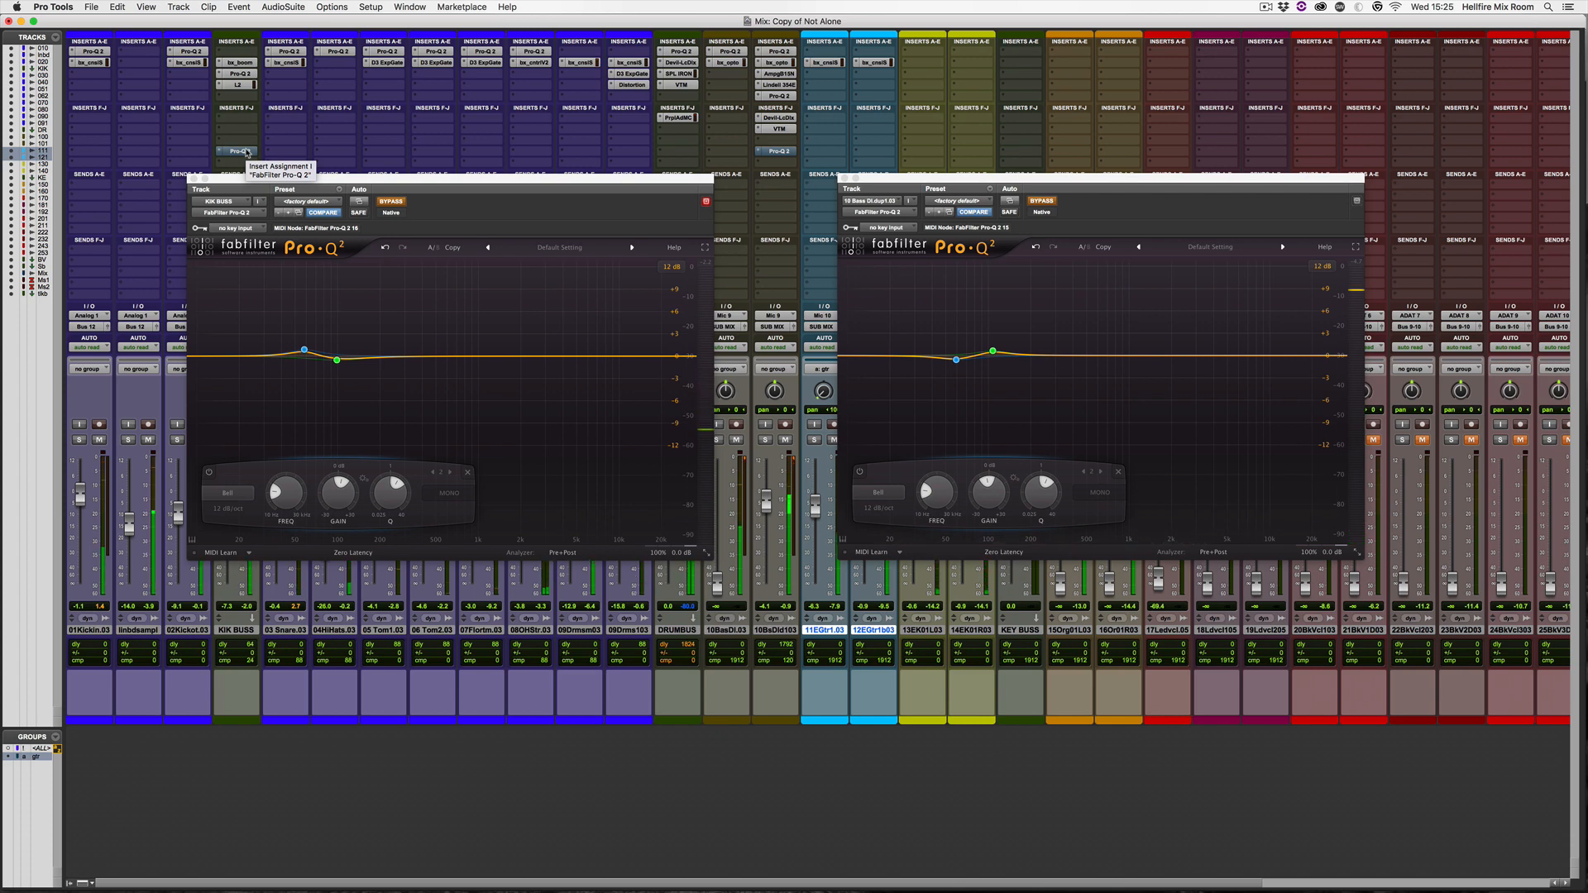
alt+super+click(247, 152)
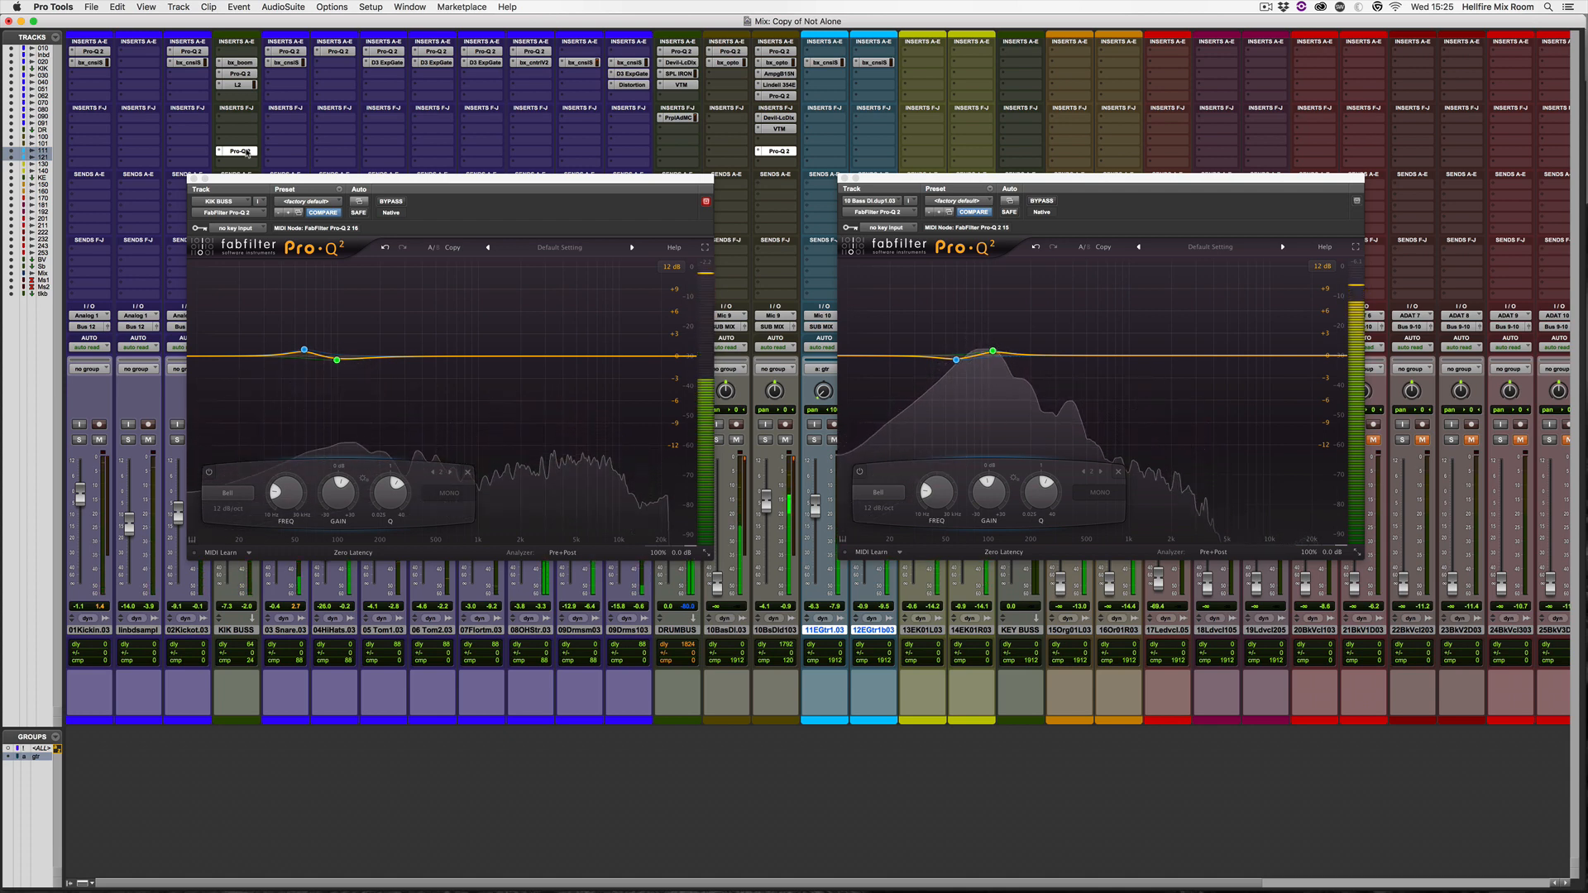
alt+super+click(246, 153)
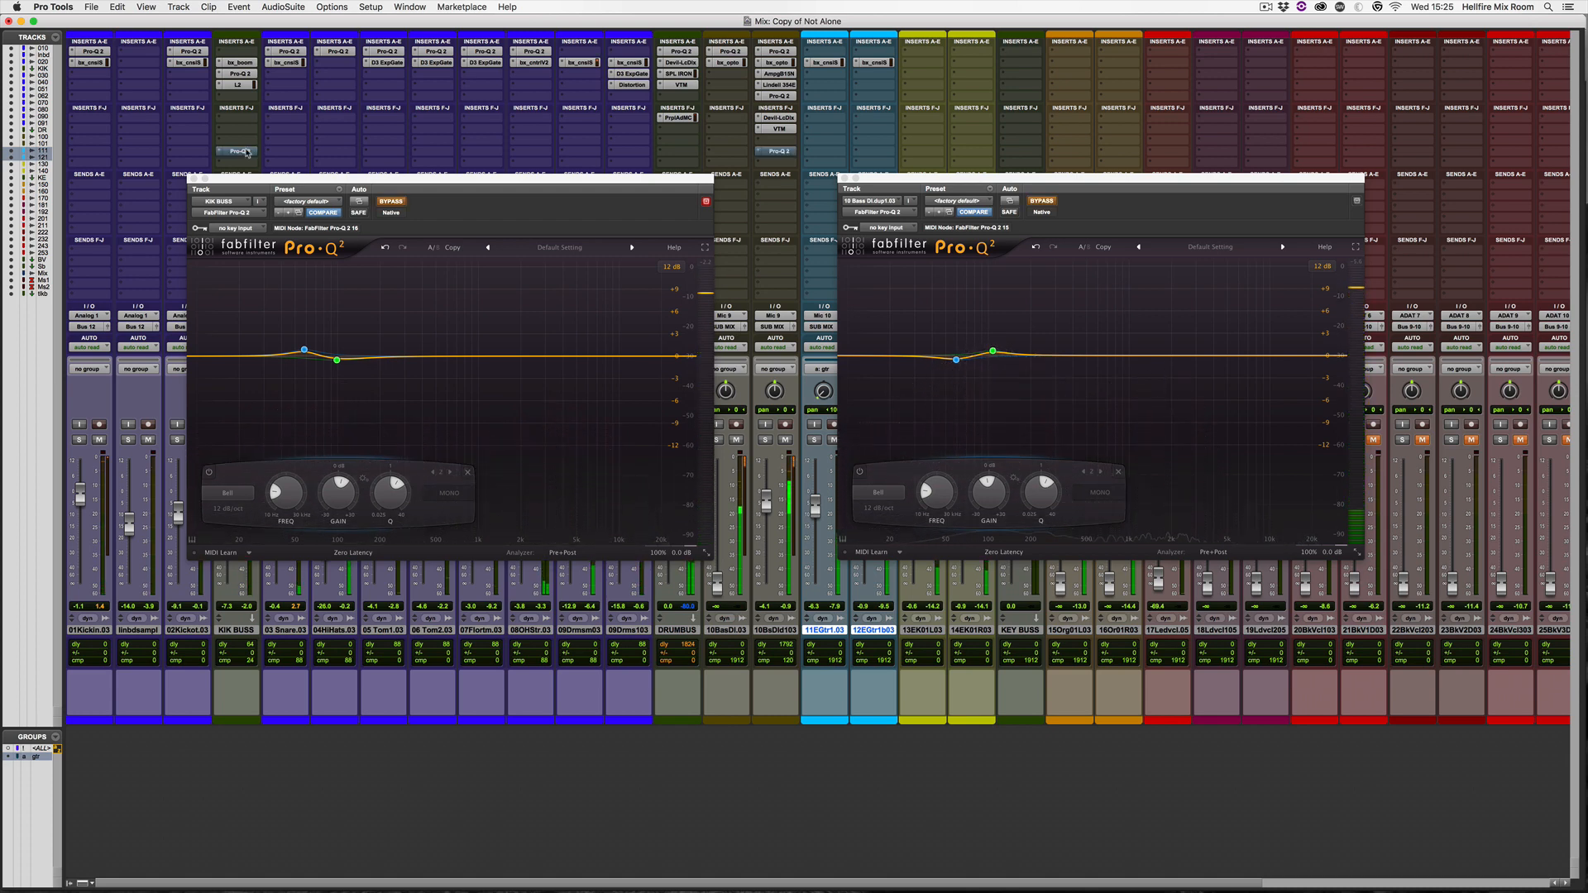
alt+super+click(246, 153)
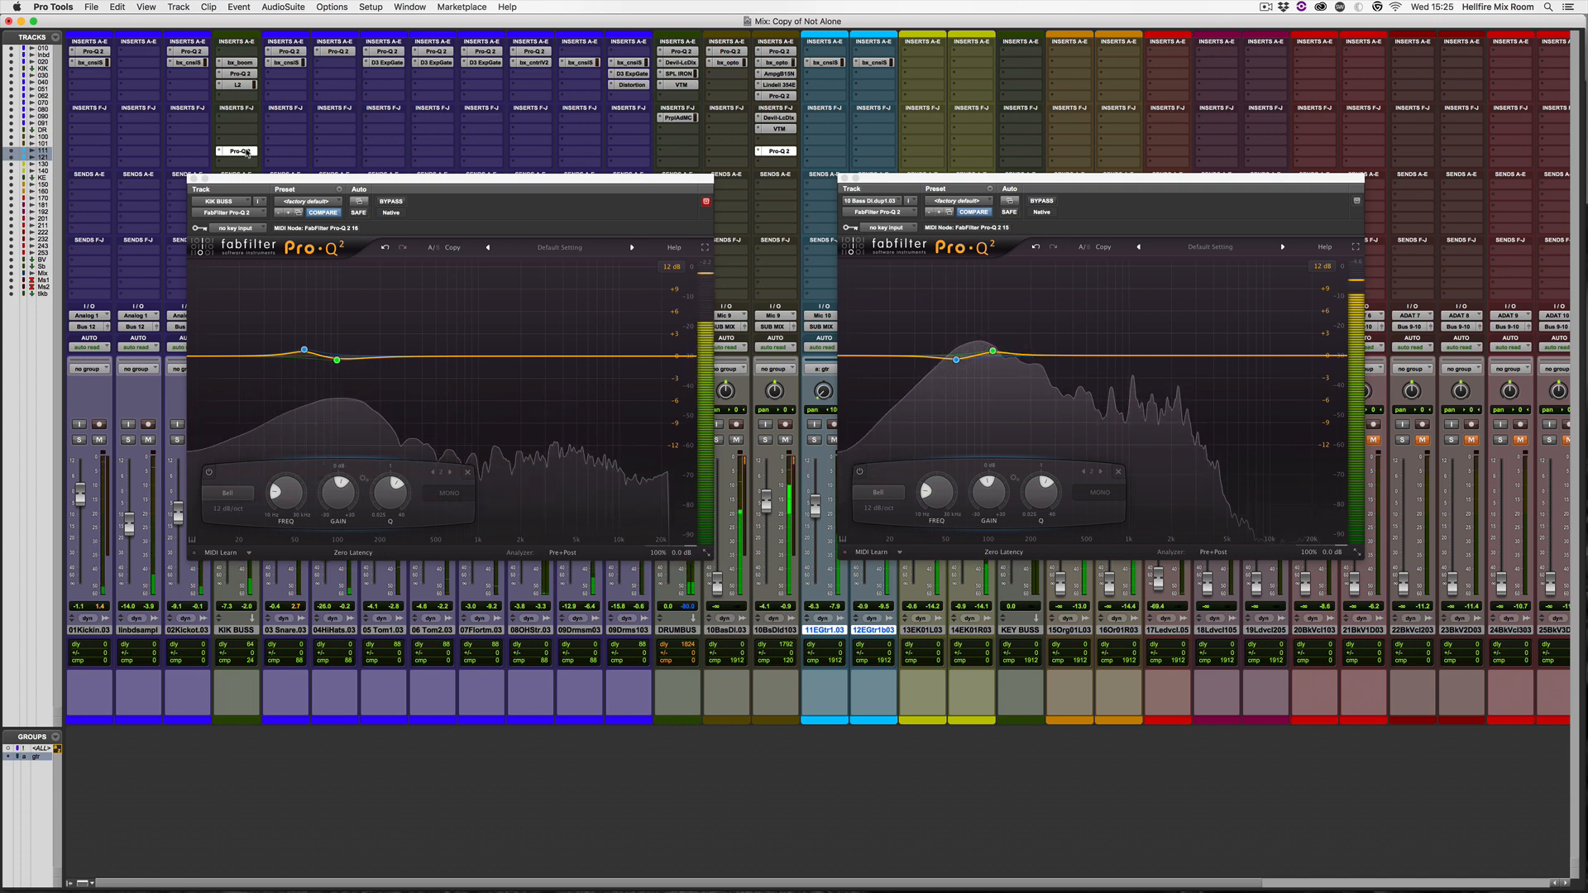
alt+super+click(246, 153)
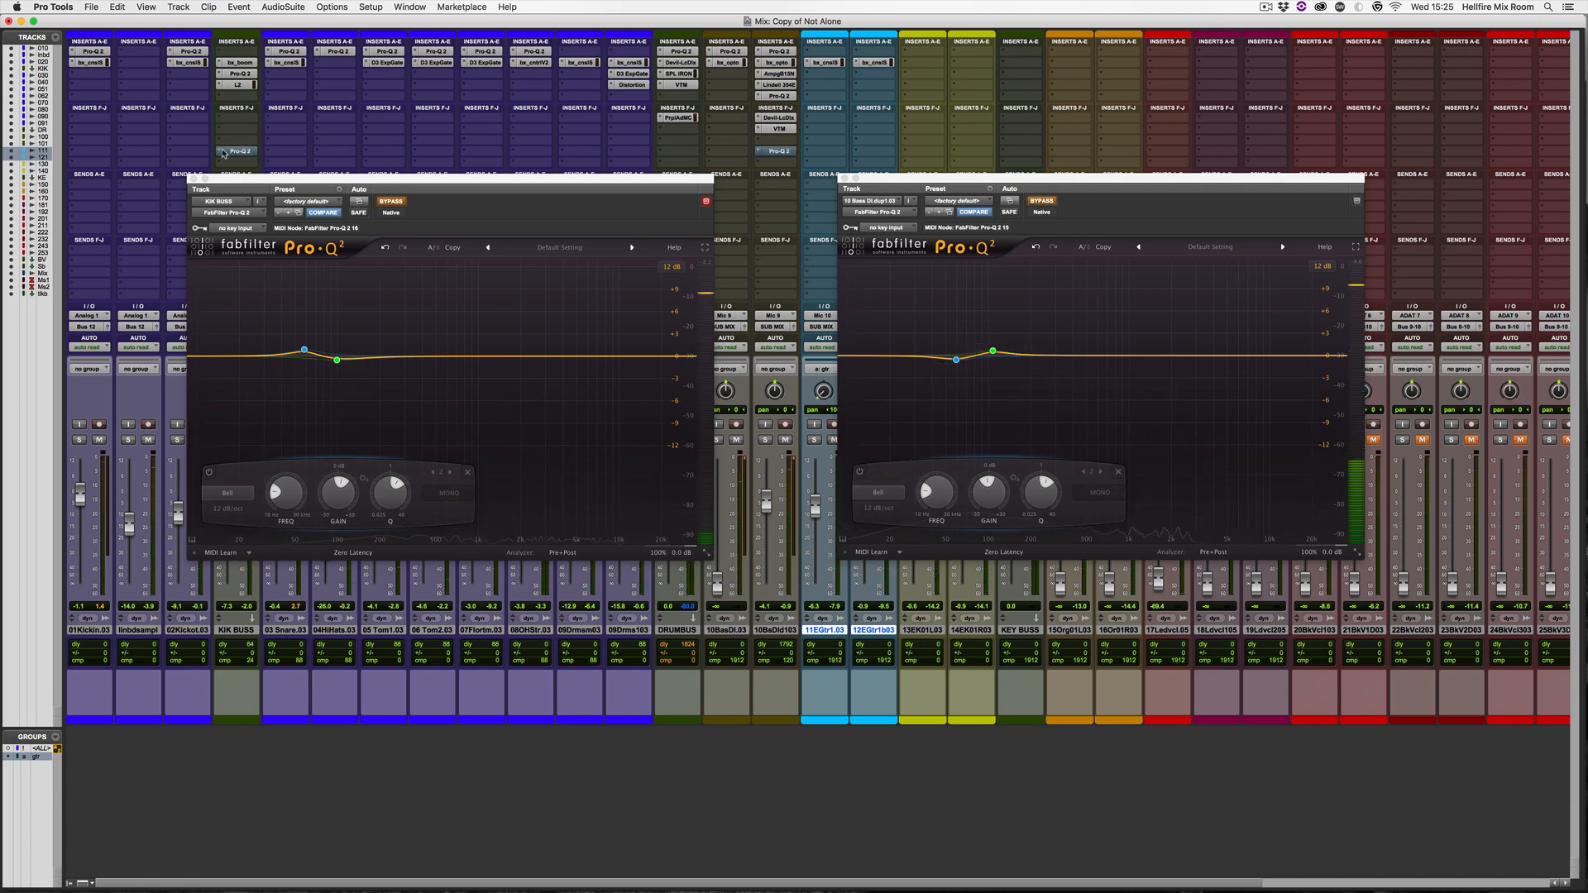
Remove the last Pro-Q 2 from both the KIK BUSS and the duplicated bass track, and close their empty plug-in windows.
click(244, 96)
click(259, 101)
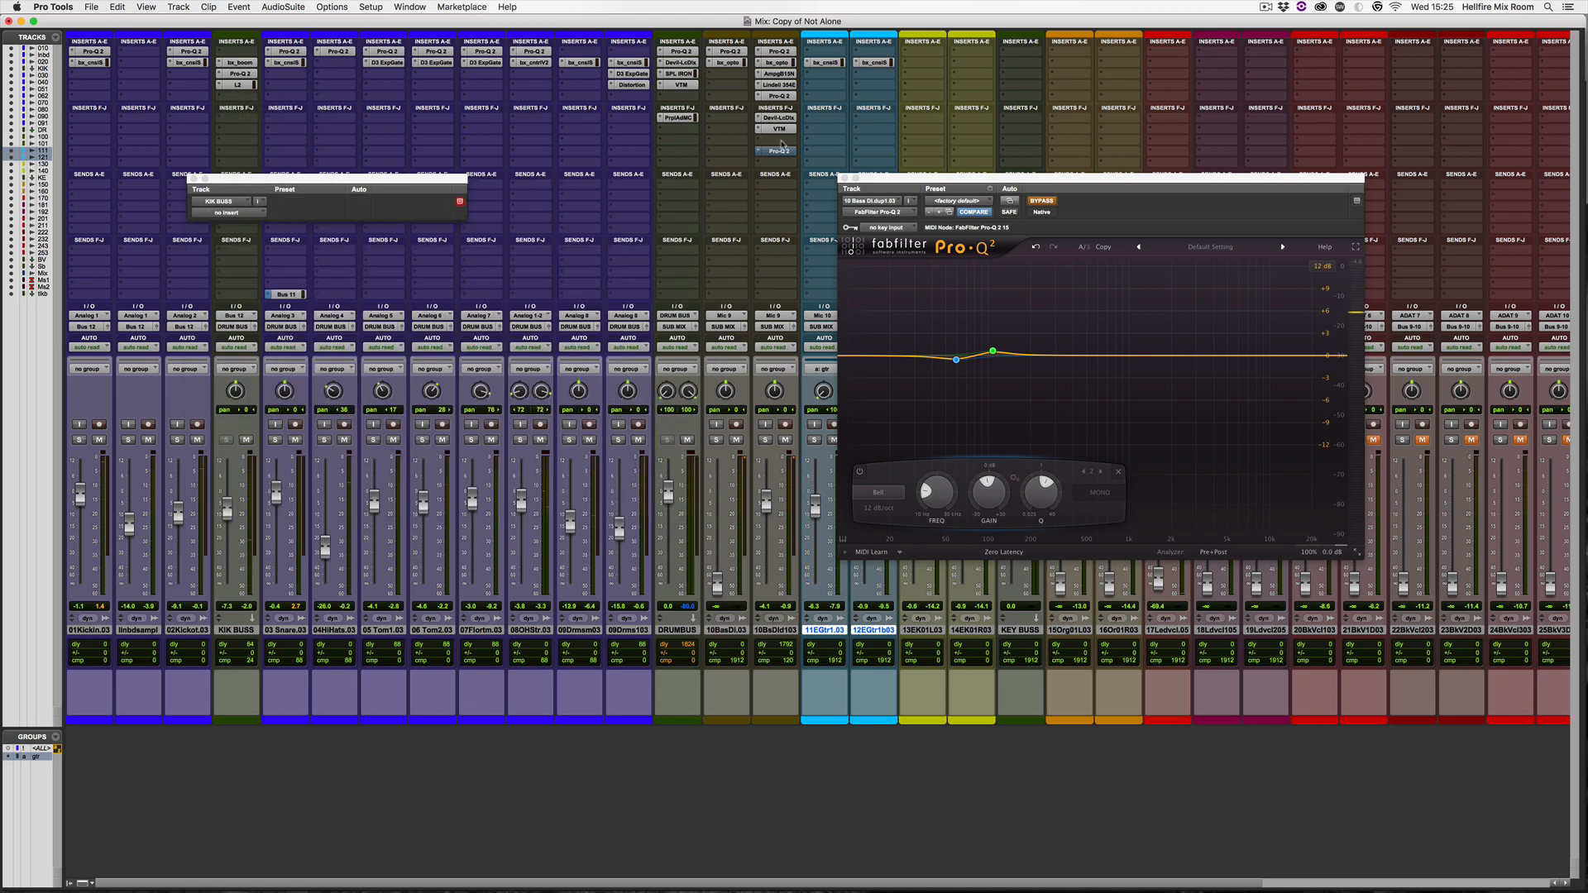
click(758, 153)
click(782, 96)
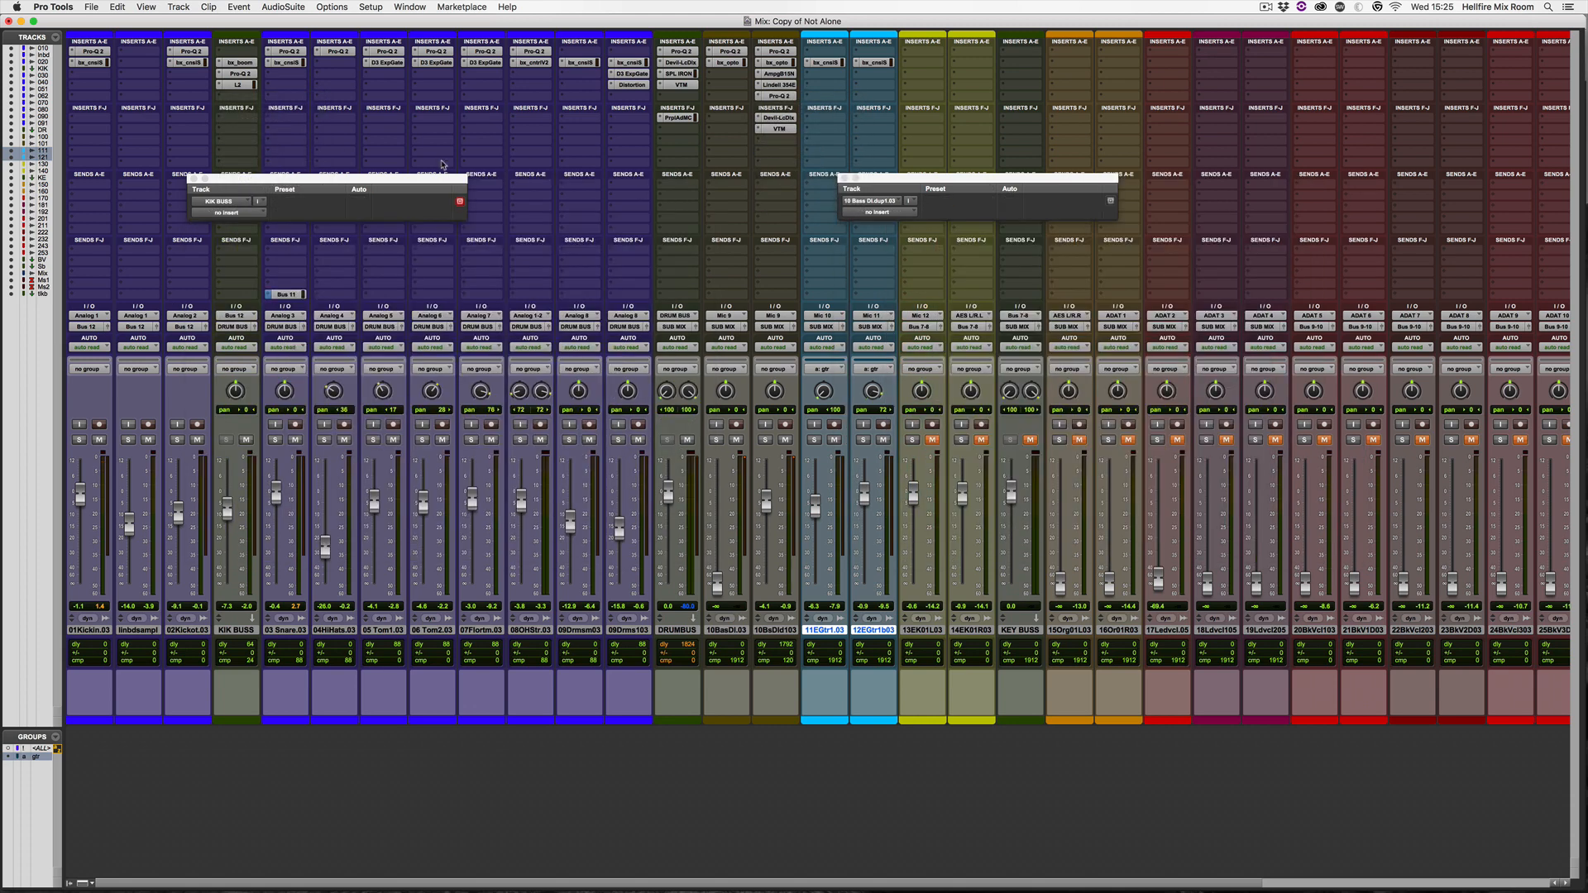
click(195, 178)
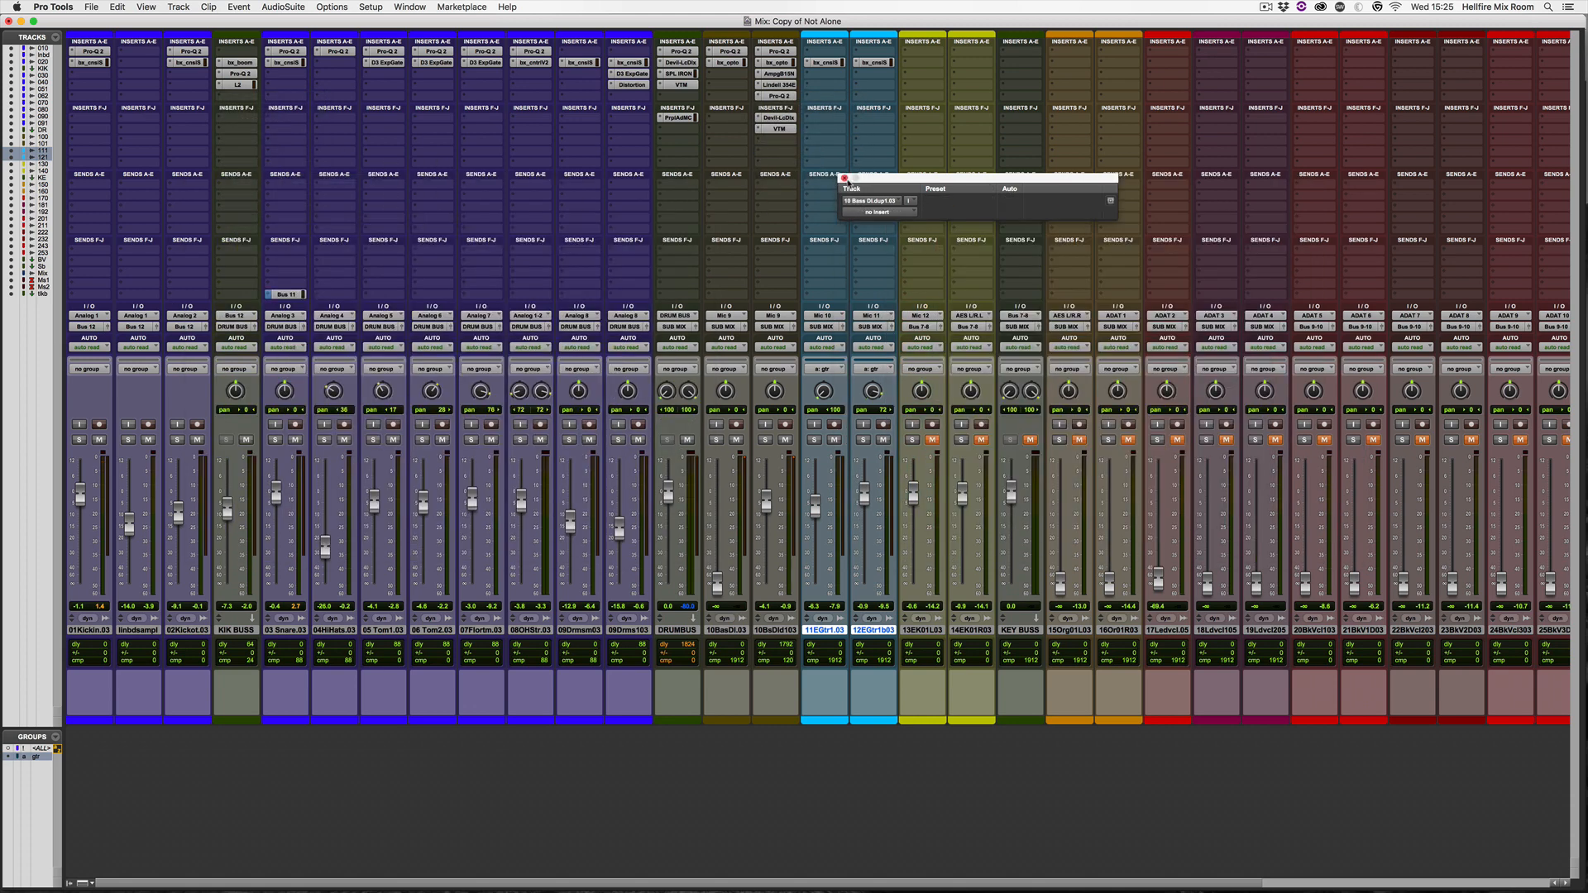
click(844, 179)
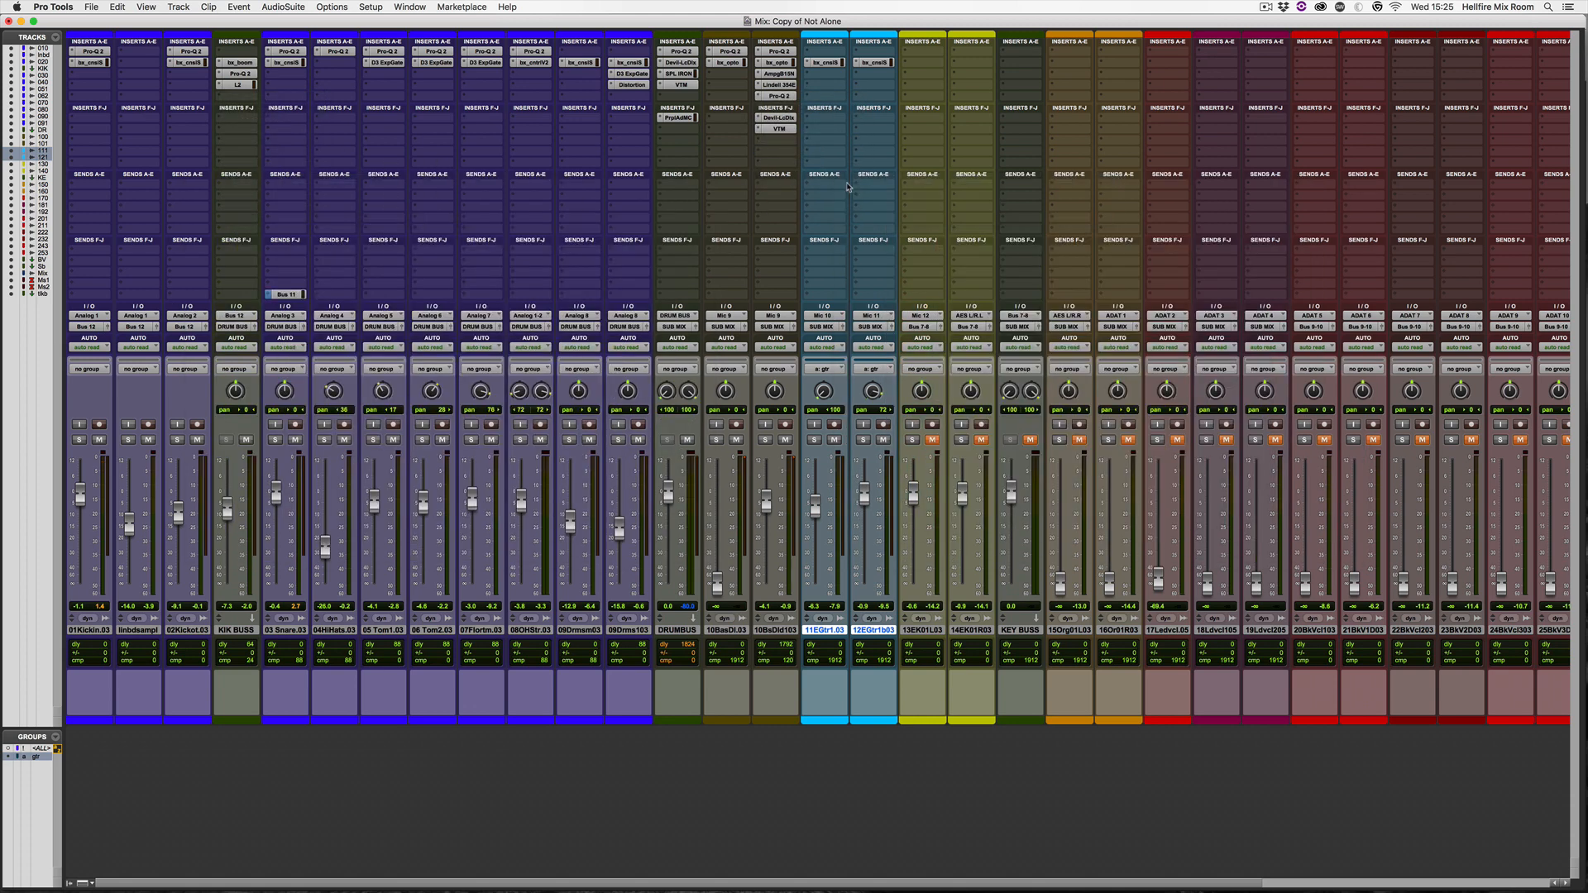
Insert the mono RCompressor below the VTM on the duplicated bass track and place its window beside the track.
click(781, 154)
mouse_move(819, 208)
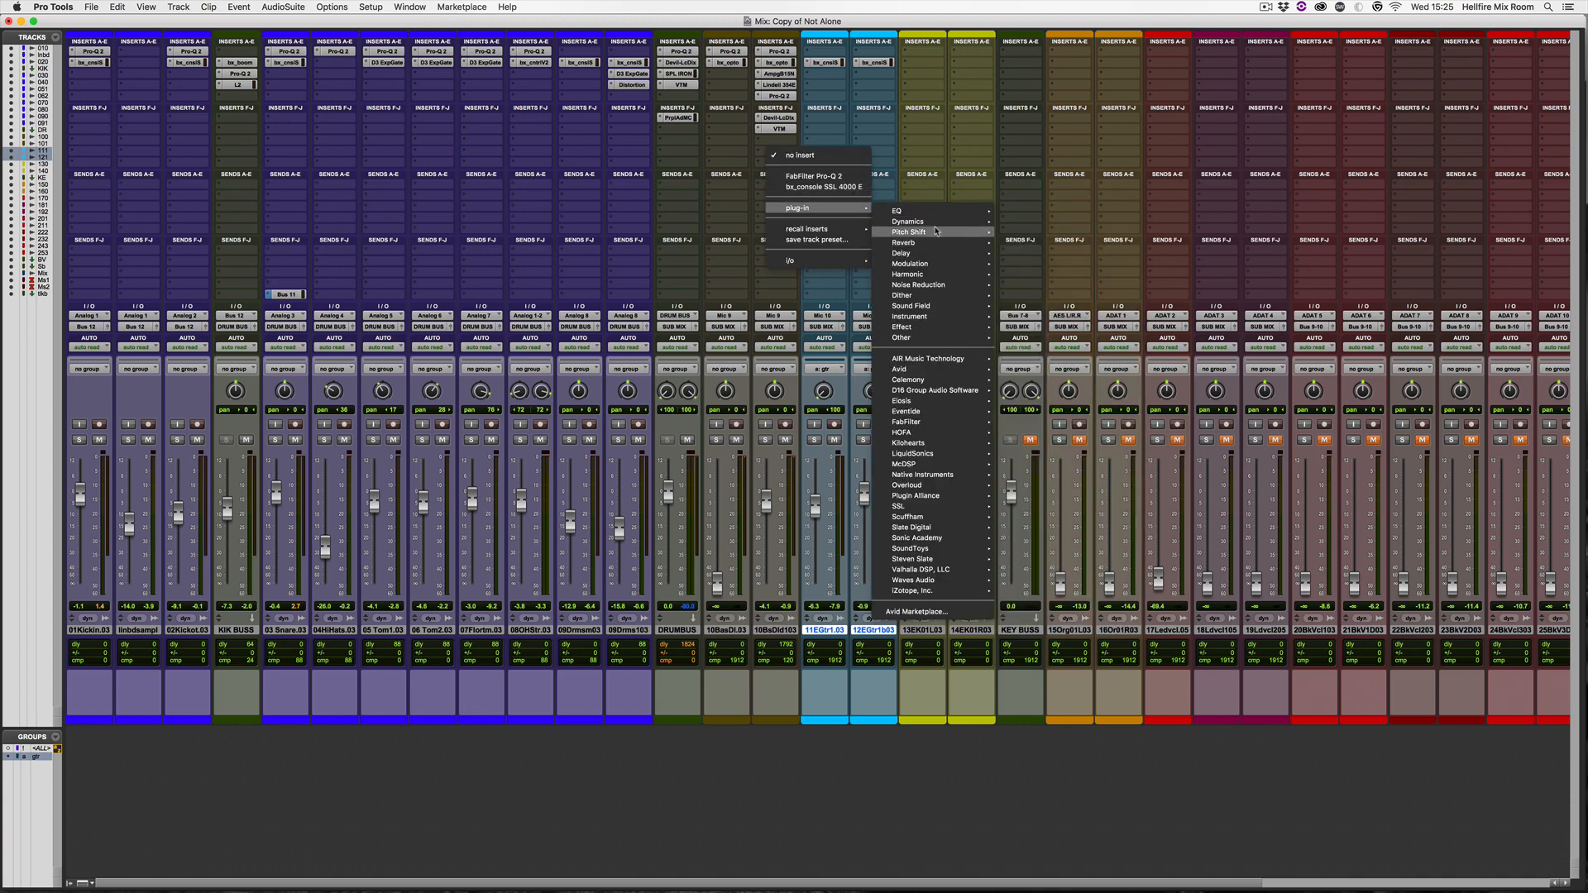
mouse_move(910, 222)
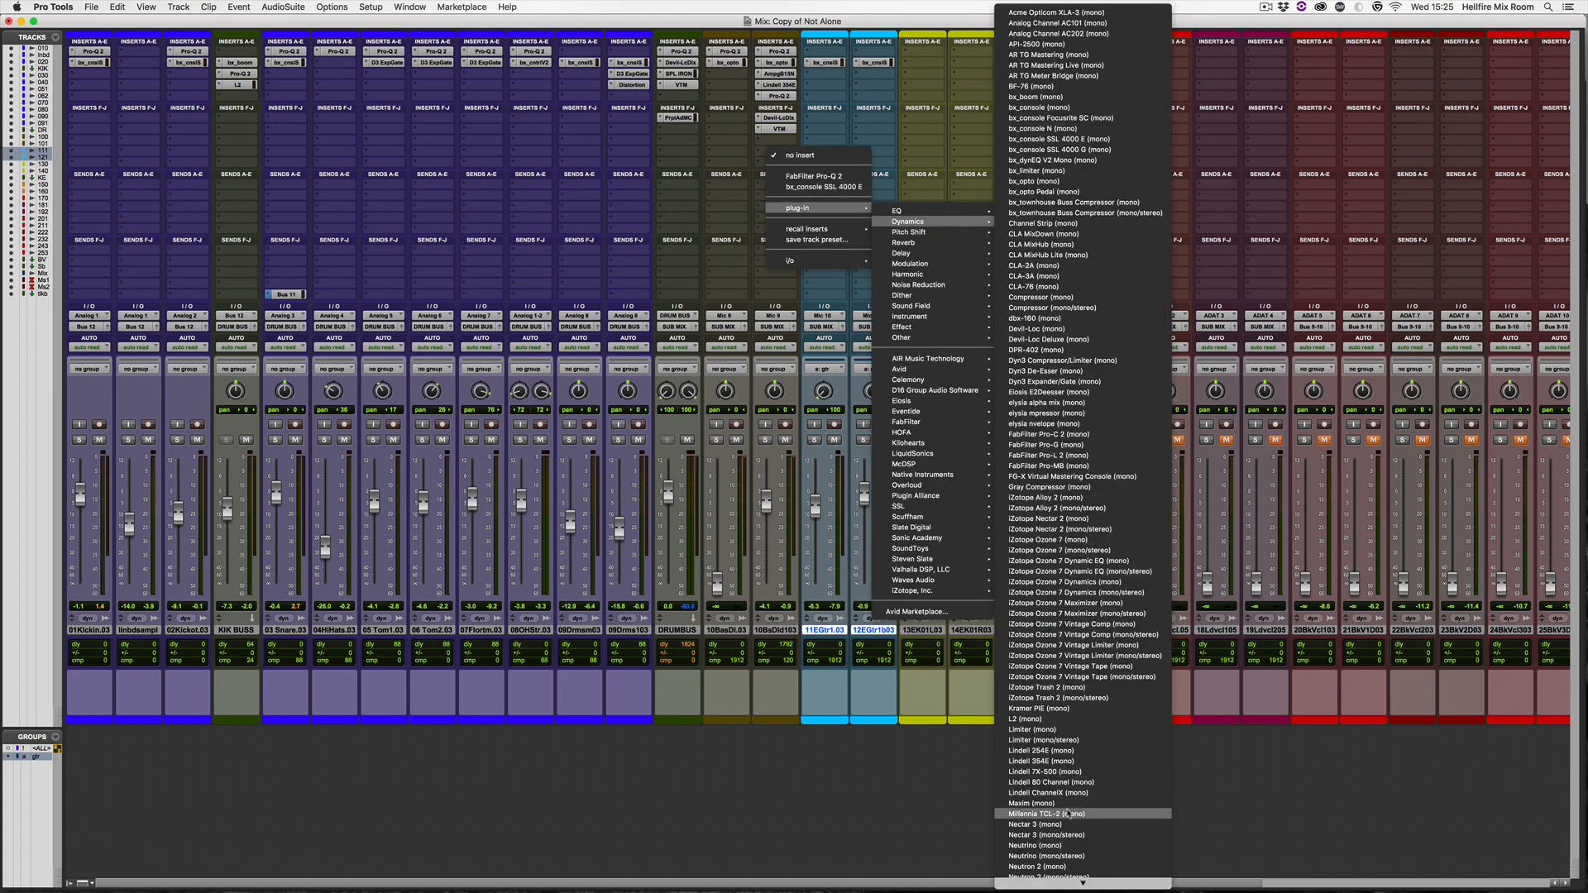
mouse_move(1055, 889)
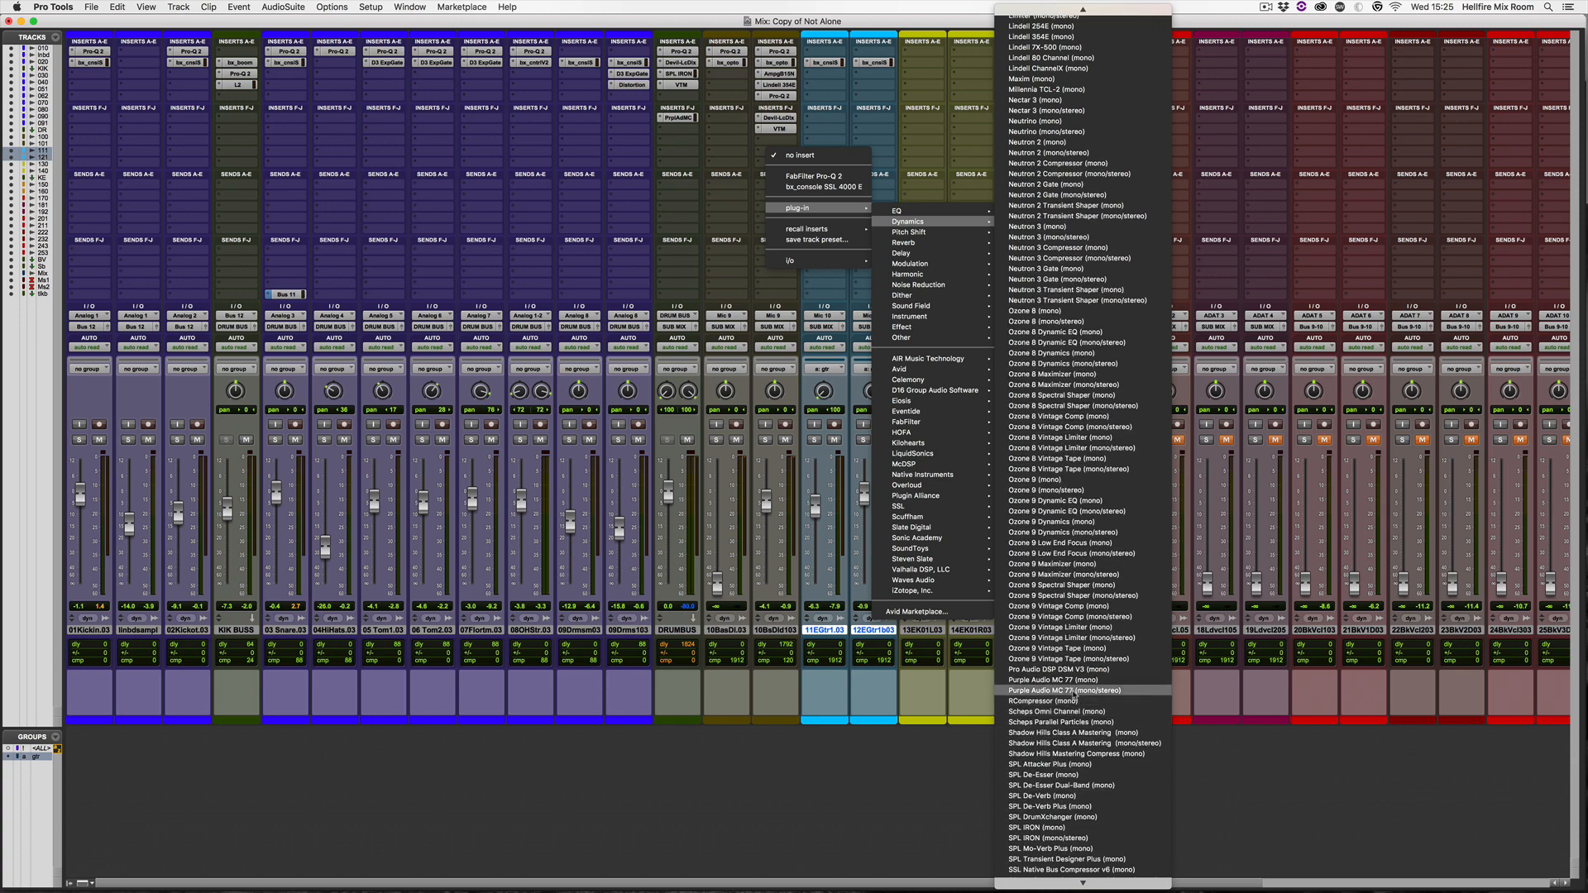
click(1063, 702)
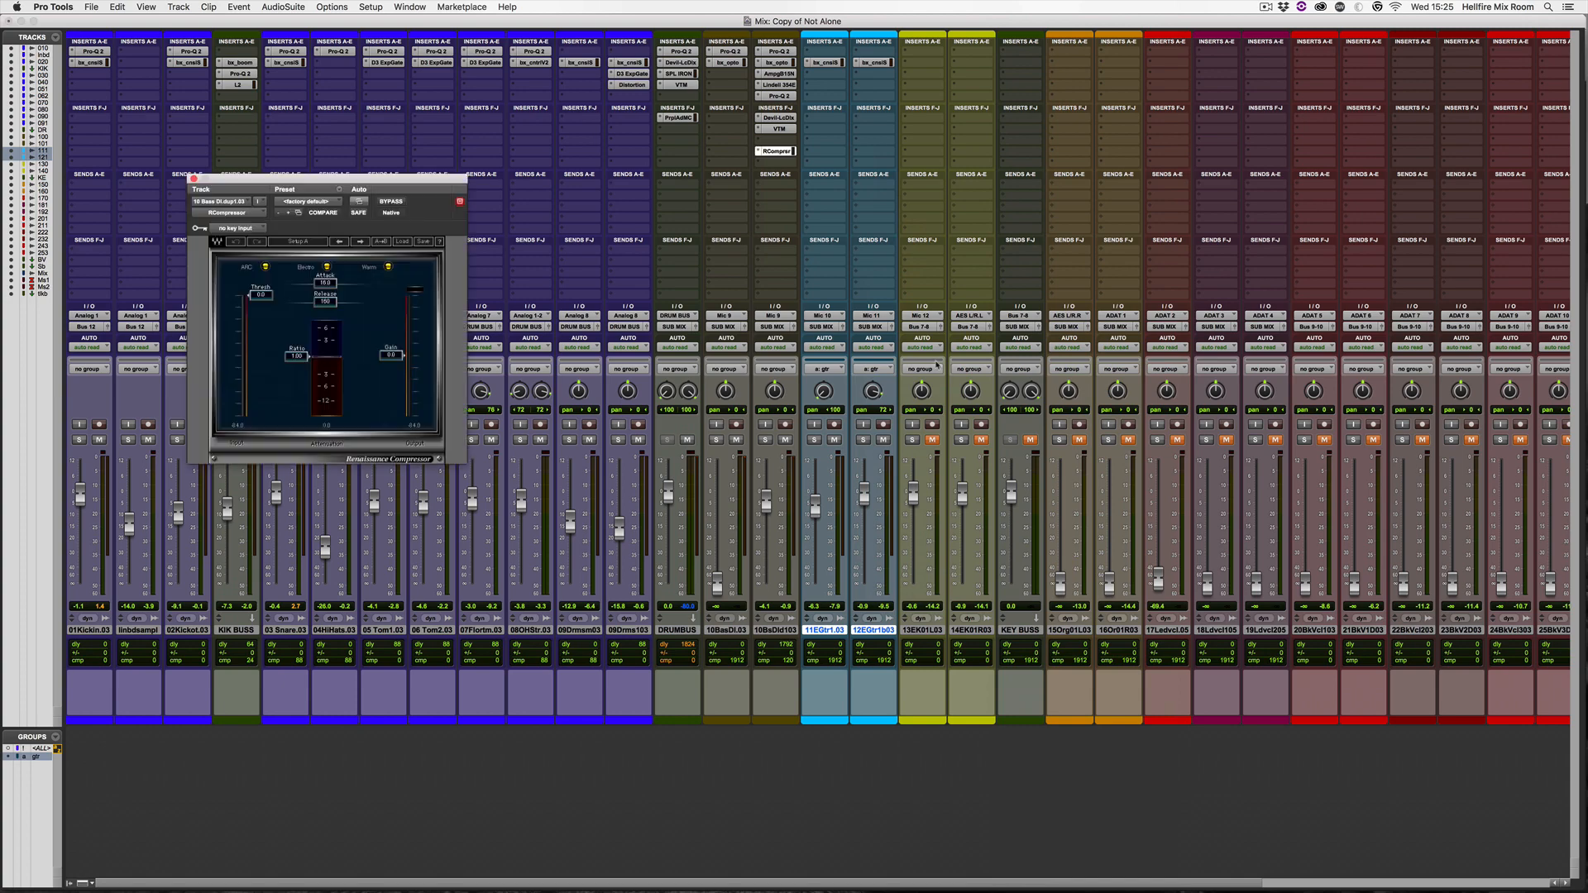
drag(347, 189, 958, 174)
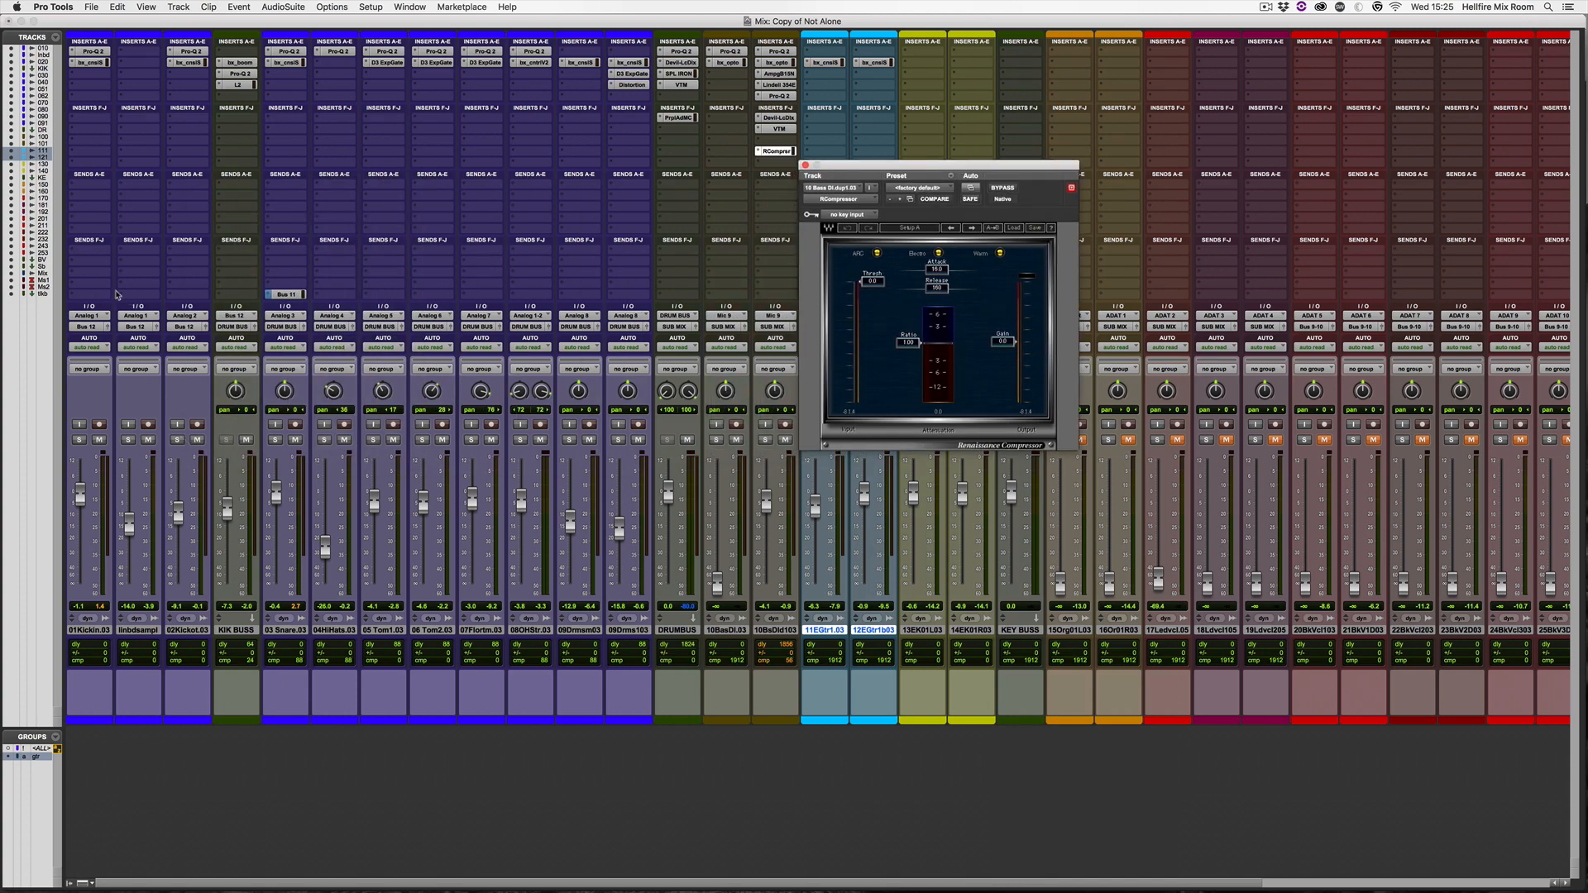
Add a pre-fader send on 01Kickin in slot J to mono Bus 13 with its level at 0.0 dB.
click(81, 287)
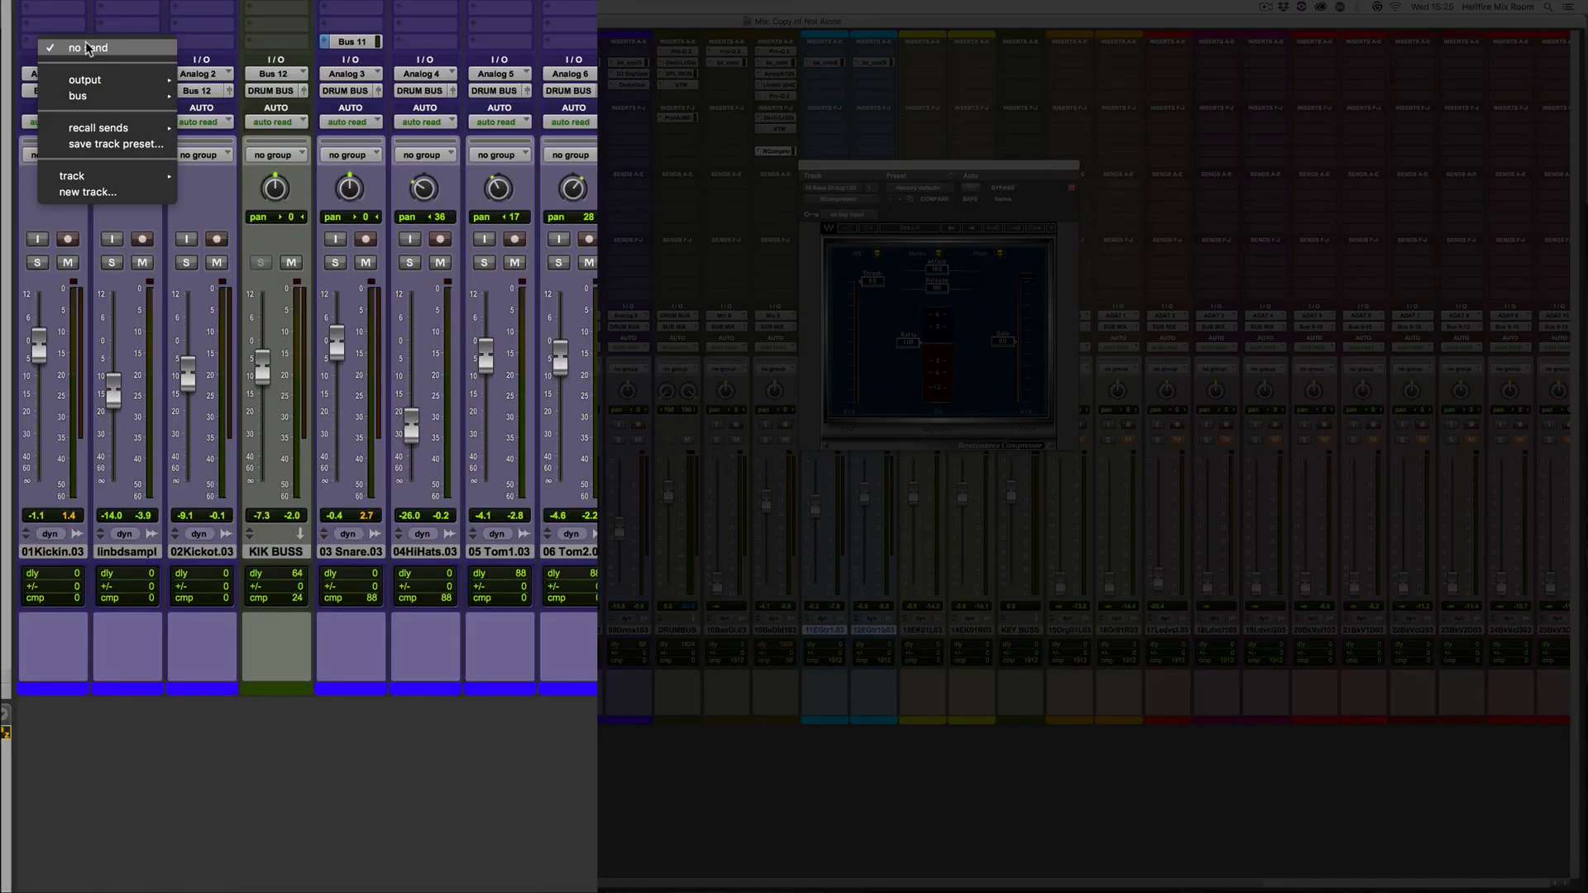
mouse_move(117, 335)
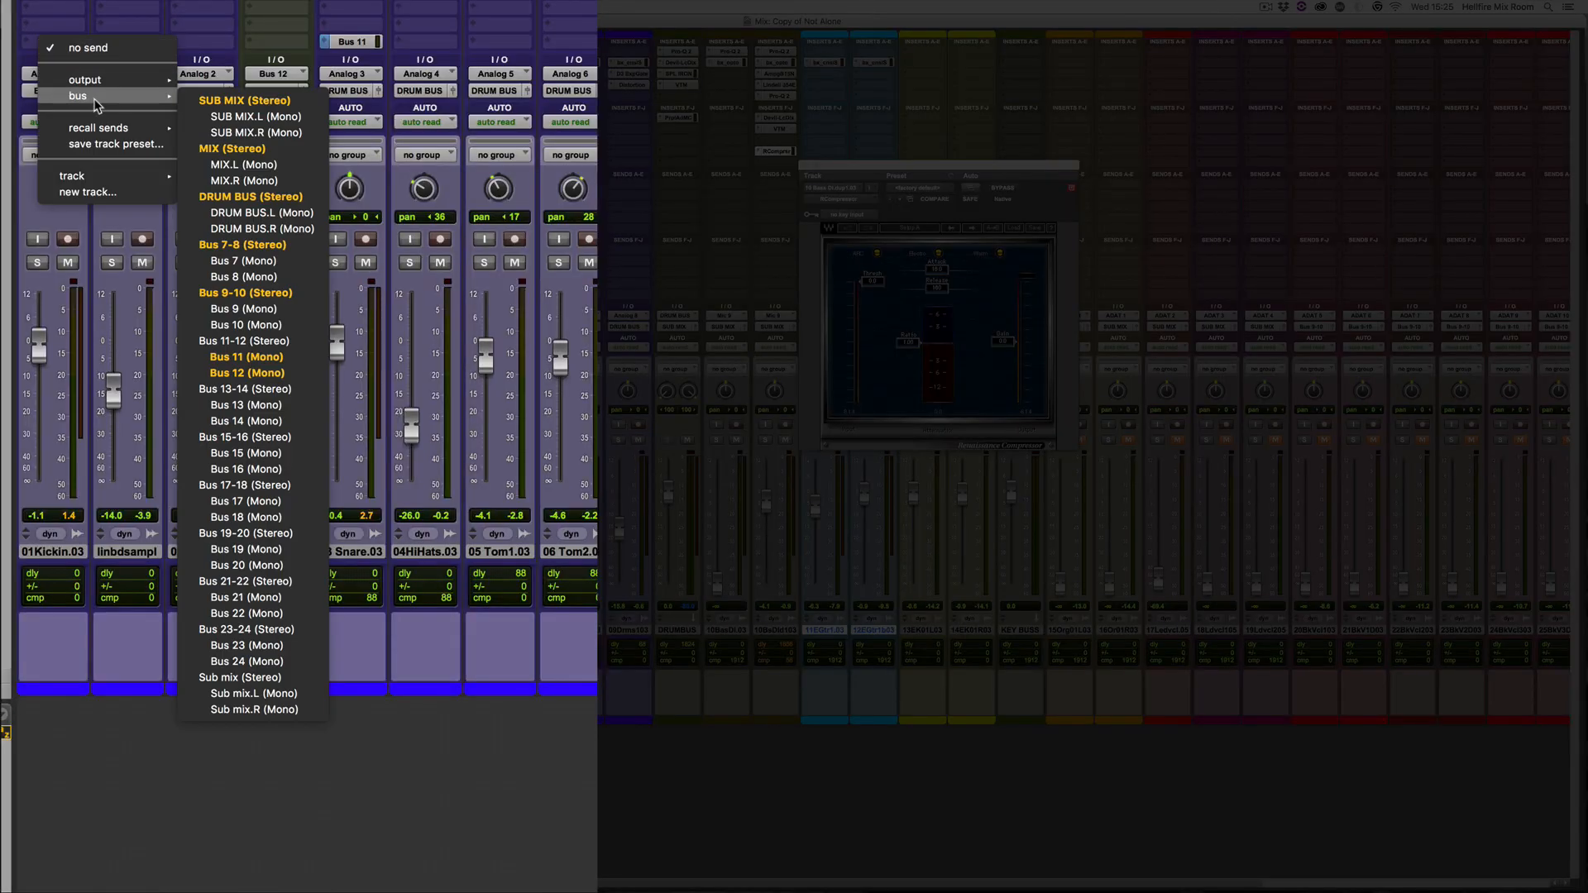
click(245, 404)
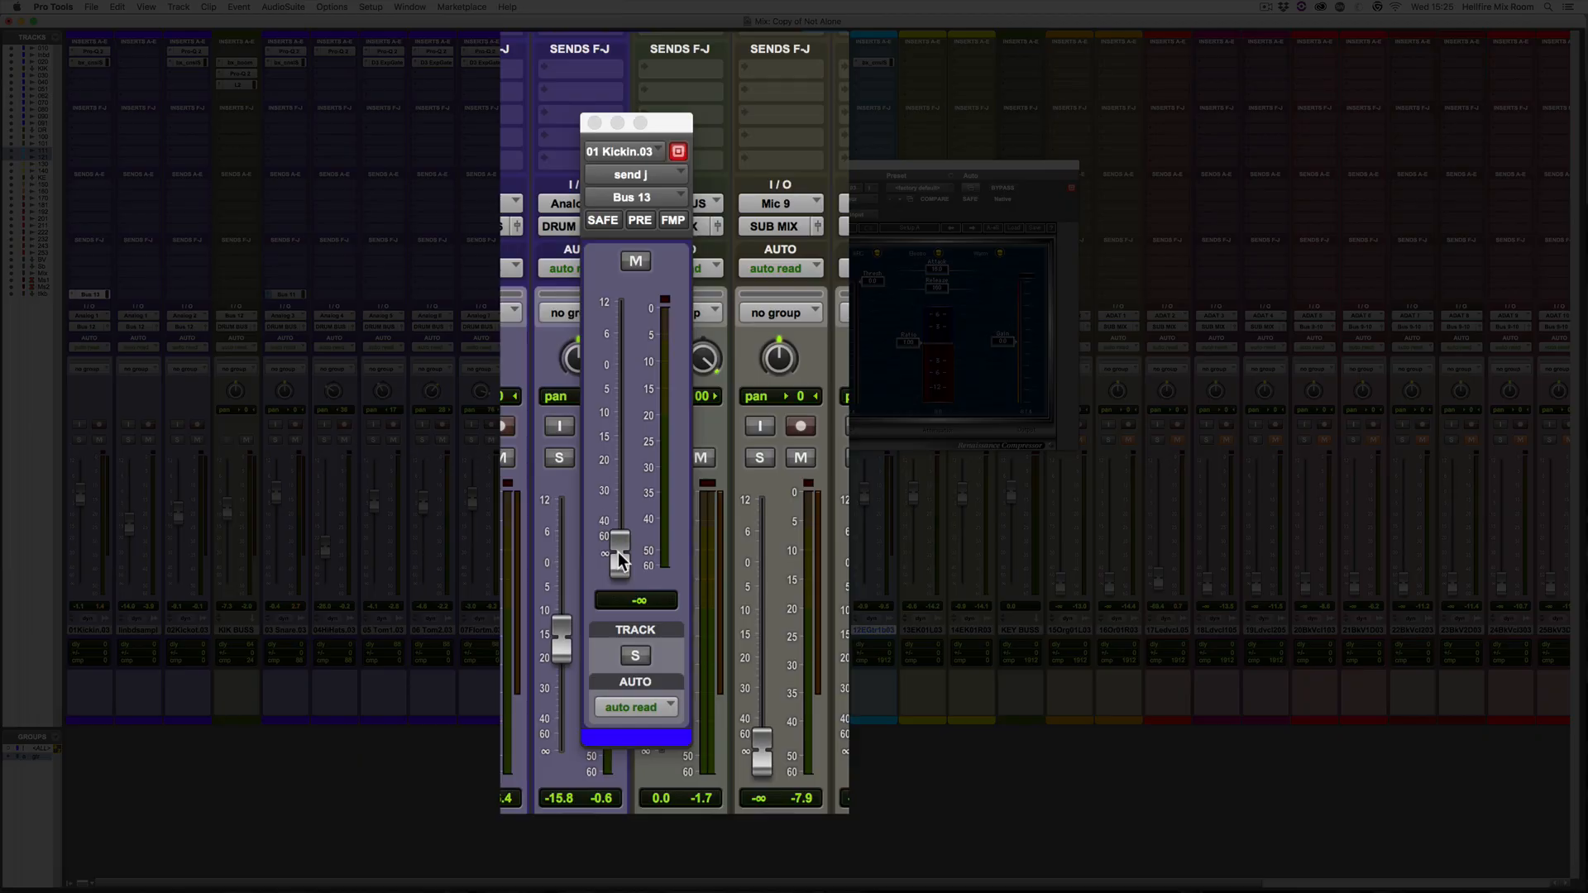
alt+click(648, 490)
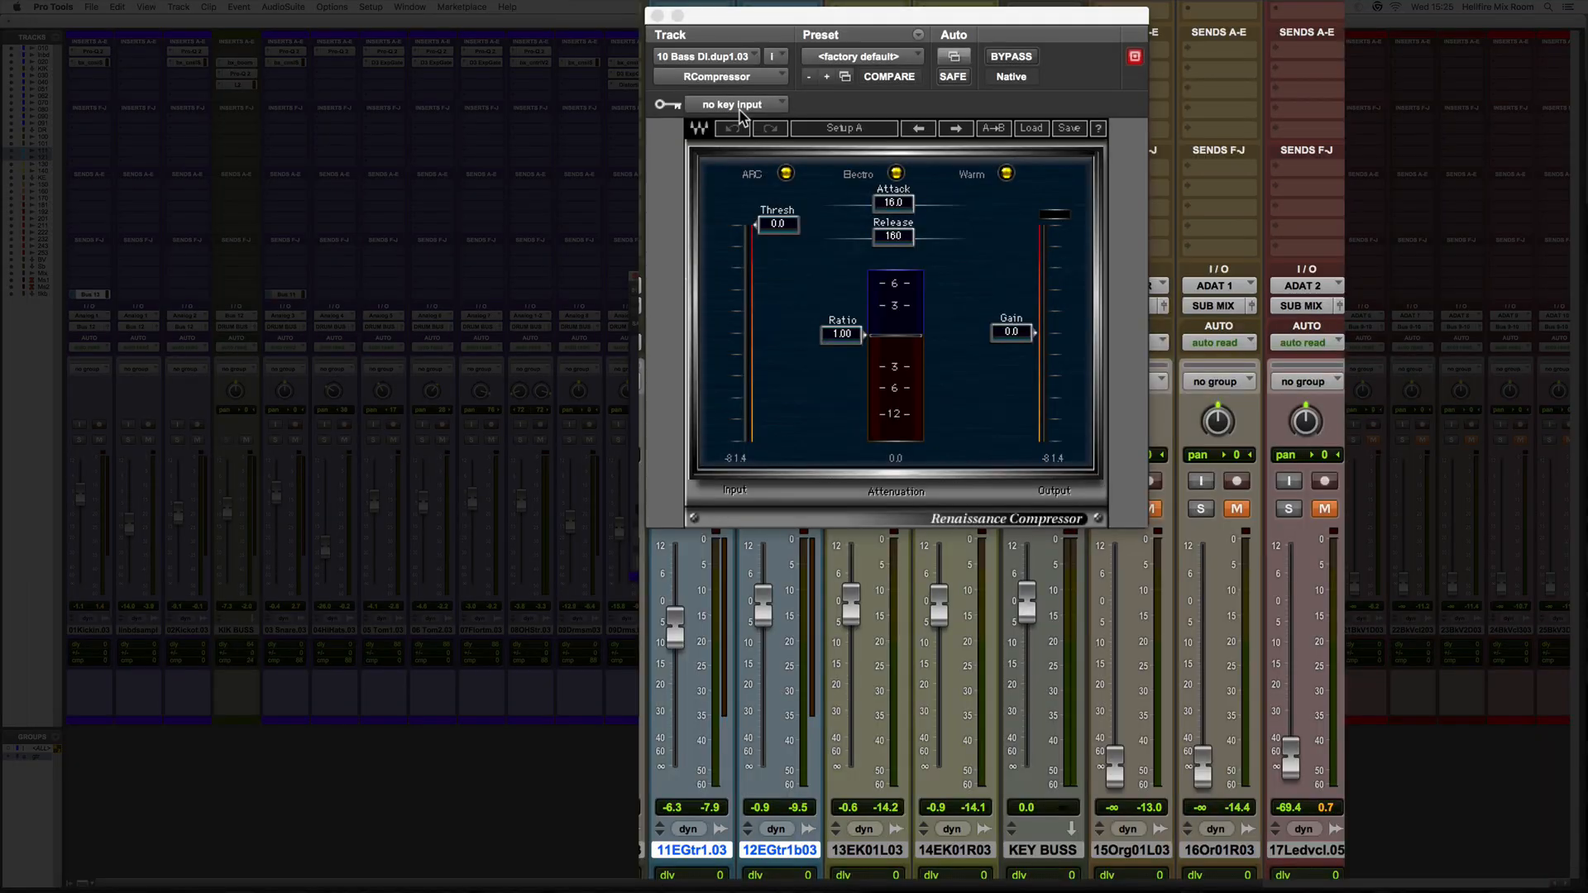
Set the bass RCompressor's key input to Bus 13 and move its window clear of the bass channel.
click(825, 214)
mouse_move(868, 250)
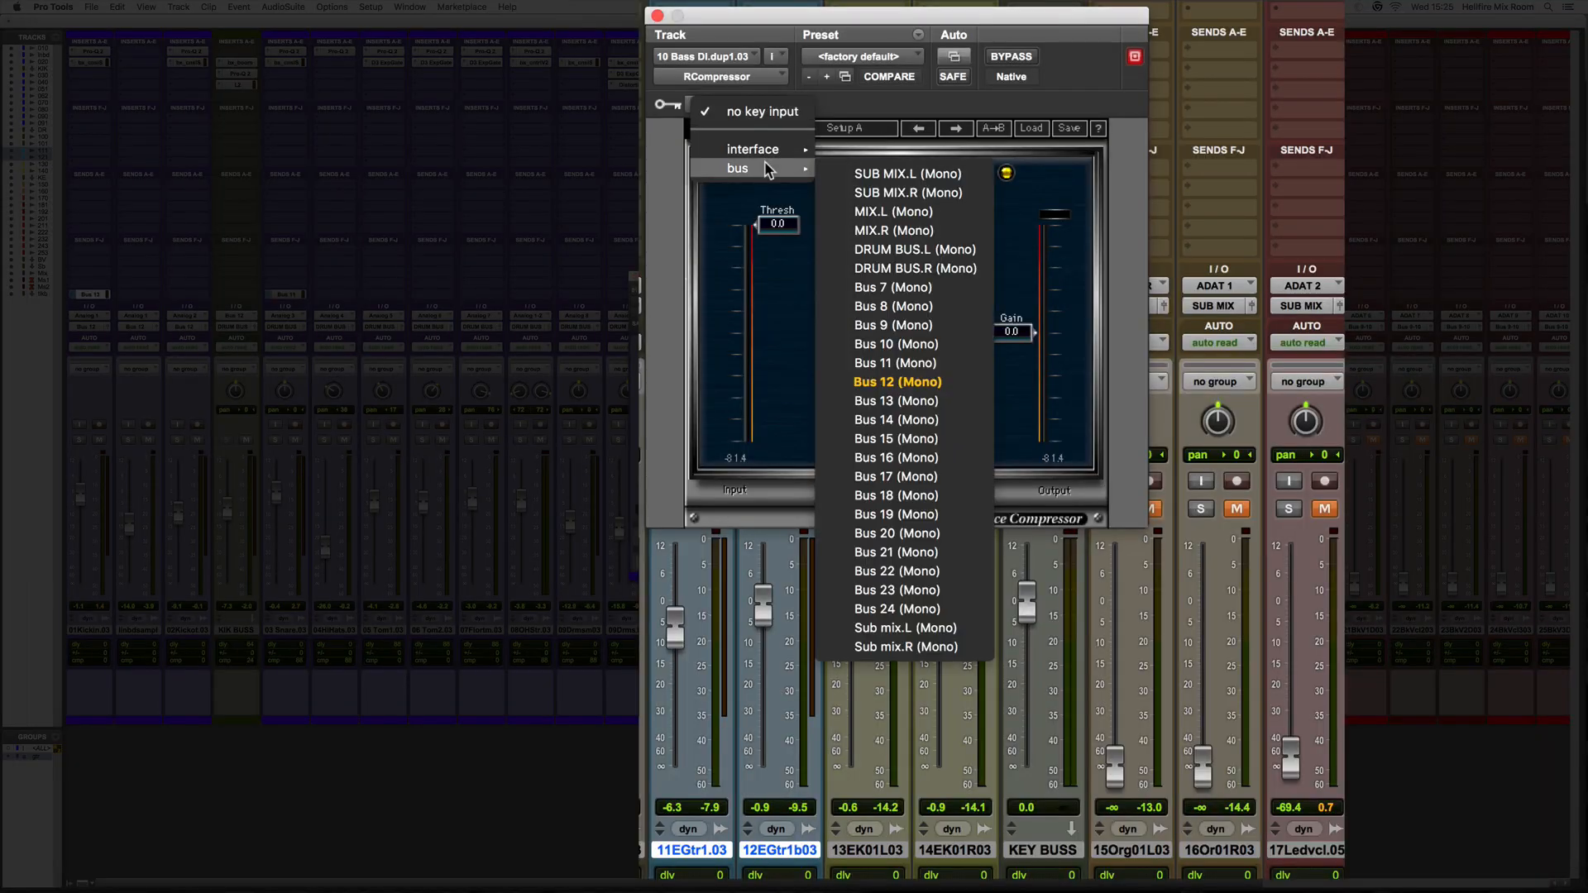
click(896, 400)
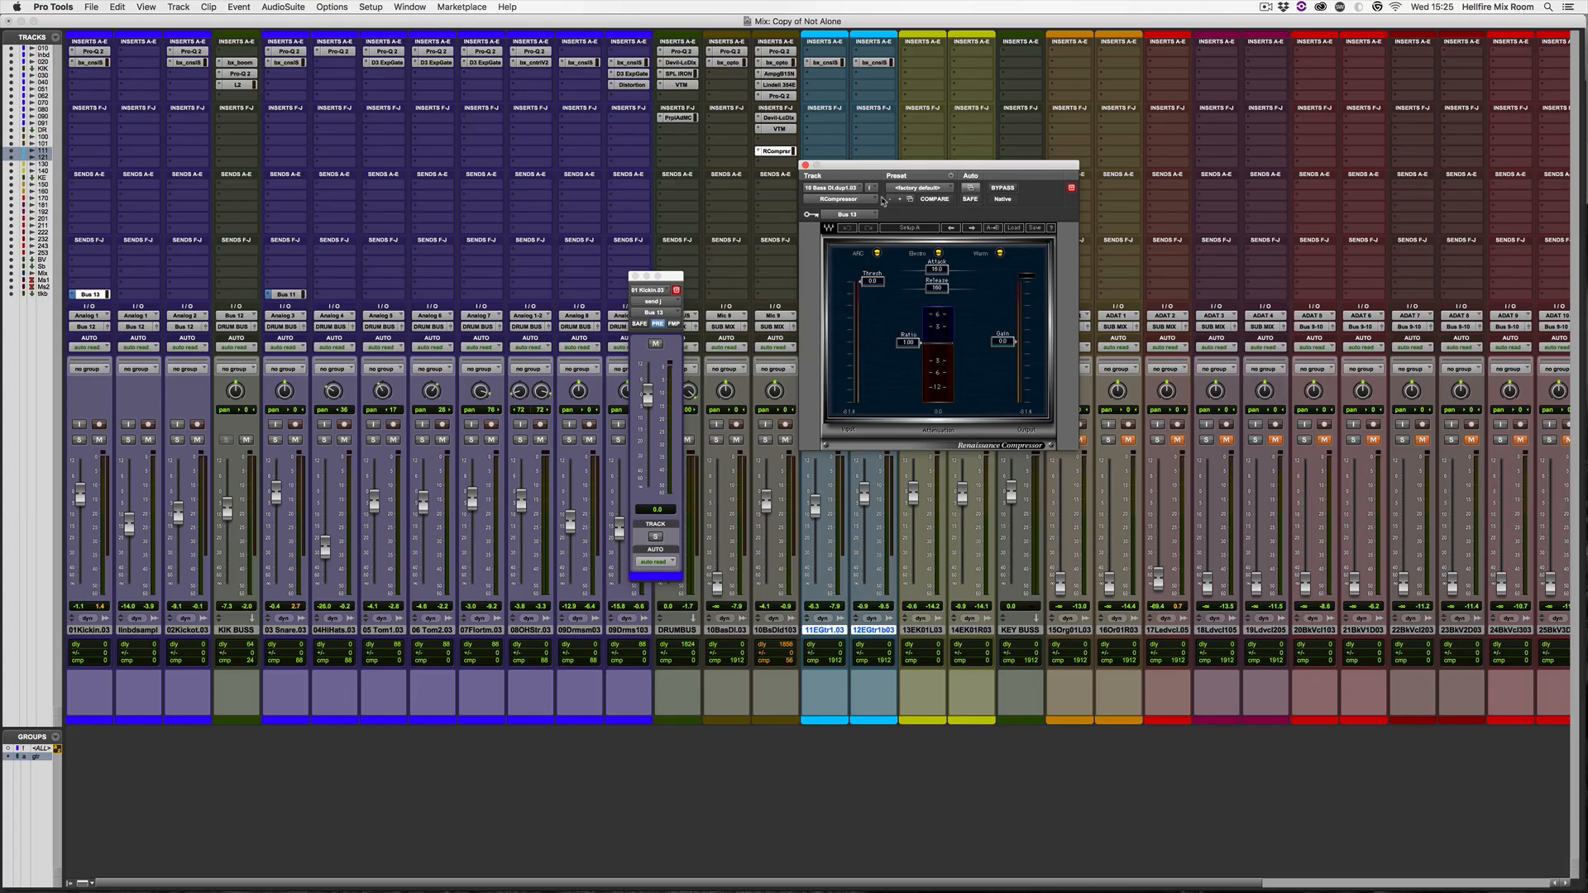
drag(809, 164, 858, 162)
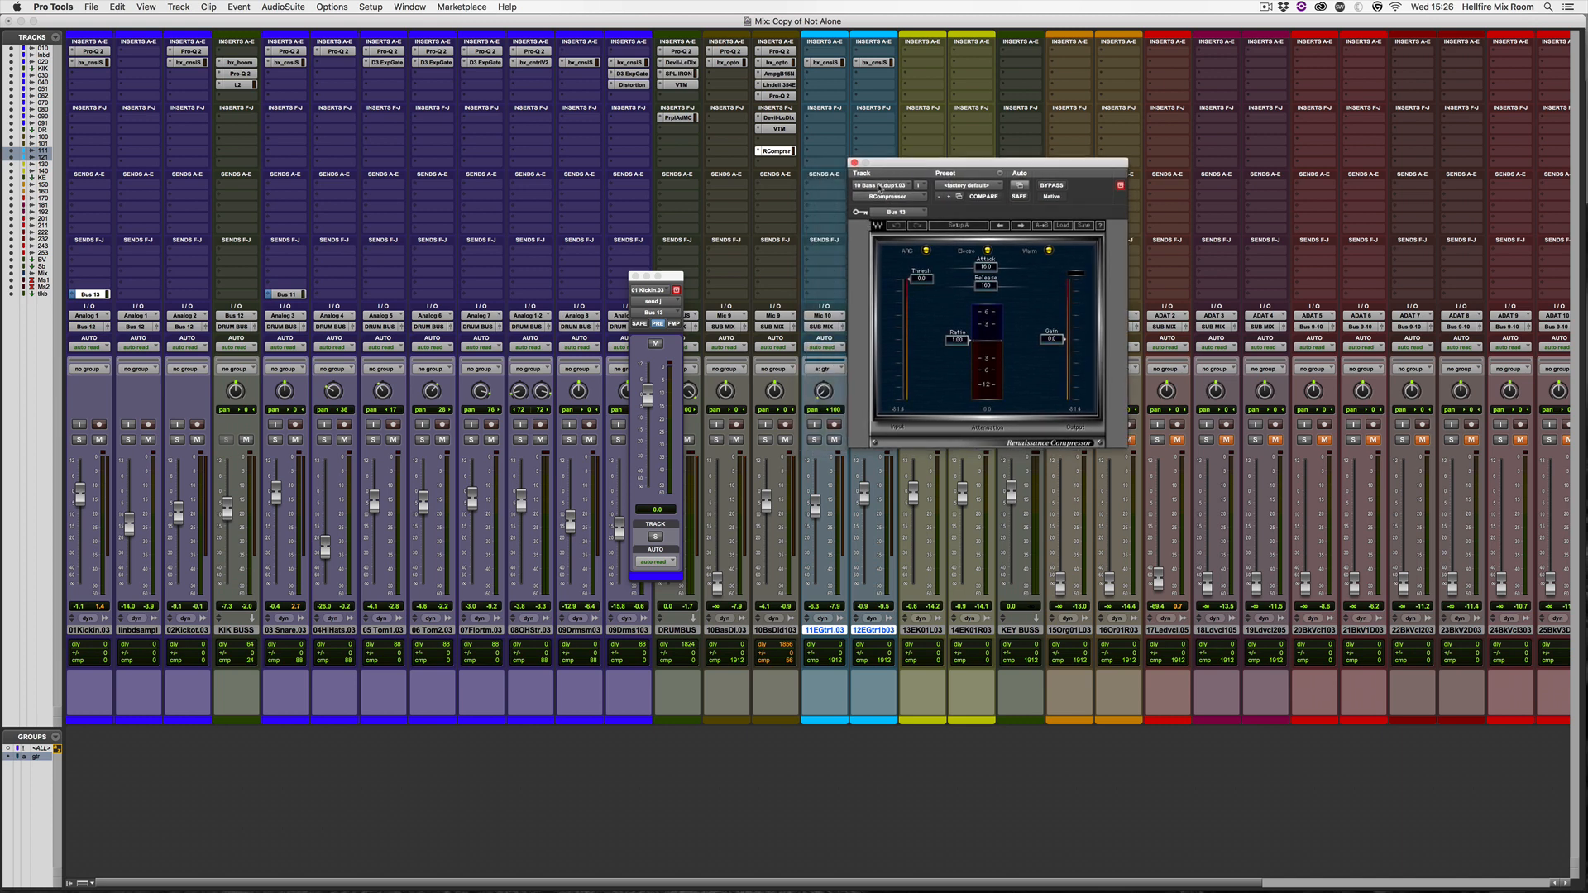
Give the bass RCompressor a lower threshold, higher ratio, faster attack and shorter release, and move its window closer to the bass channel.
mouse_move(907, 276)
mouse_down()
mouse_move(909, 303)
mouse_move(957, 355)
mouse_up()
mouse_move(985, 266)
mouse_down()
mouse_move(969, 266)
mouse_move(978, 285)
mouse_move(971, 267)
mouse_up()
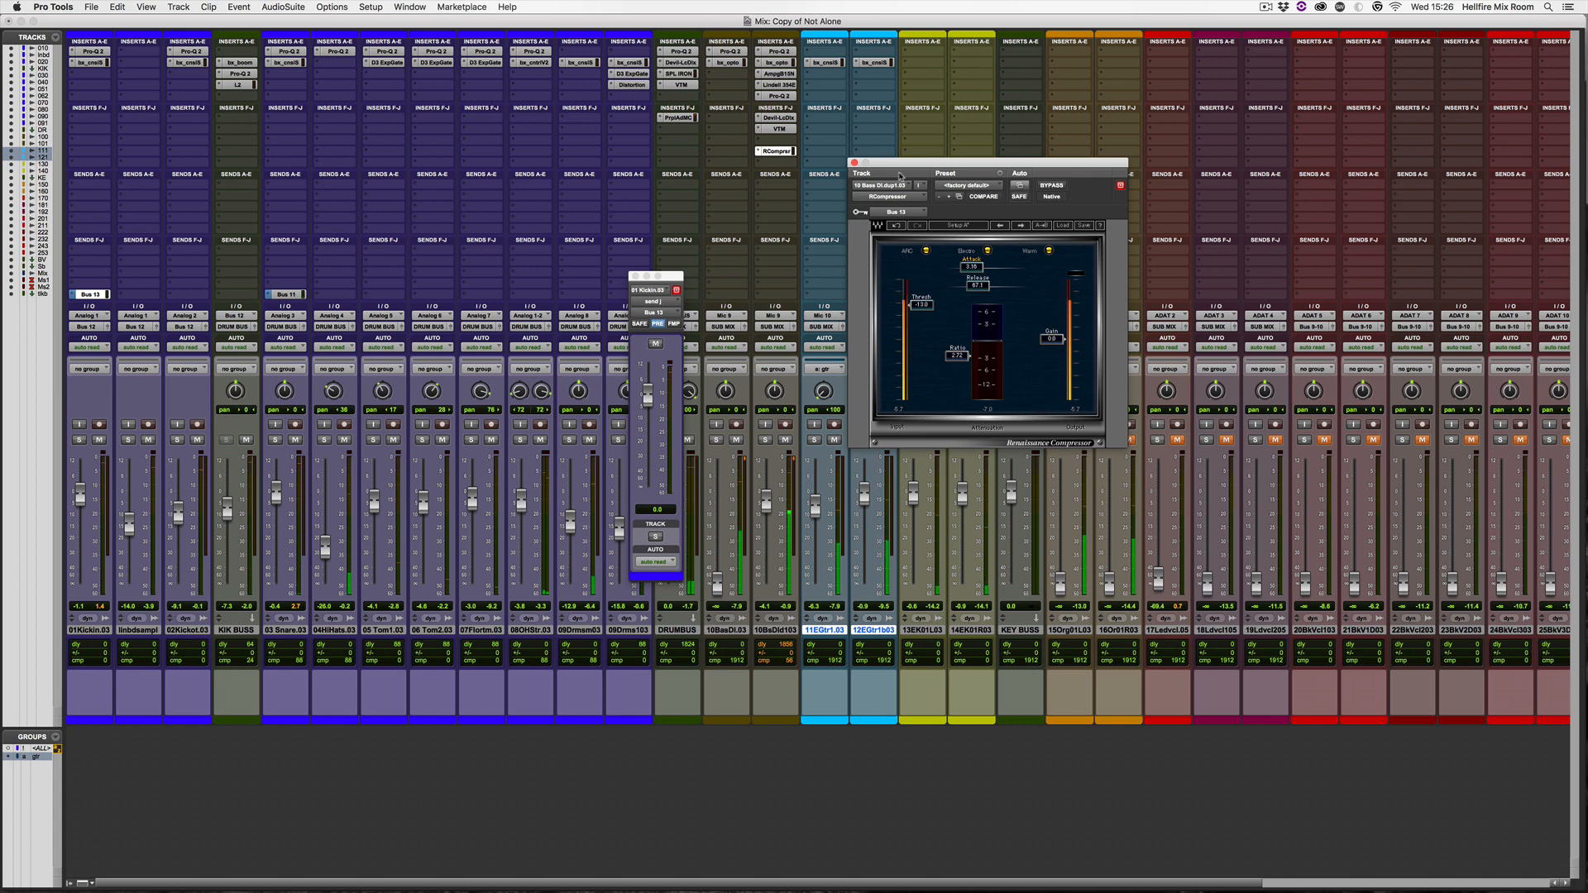
drag(894, 164, 871, 169)
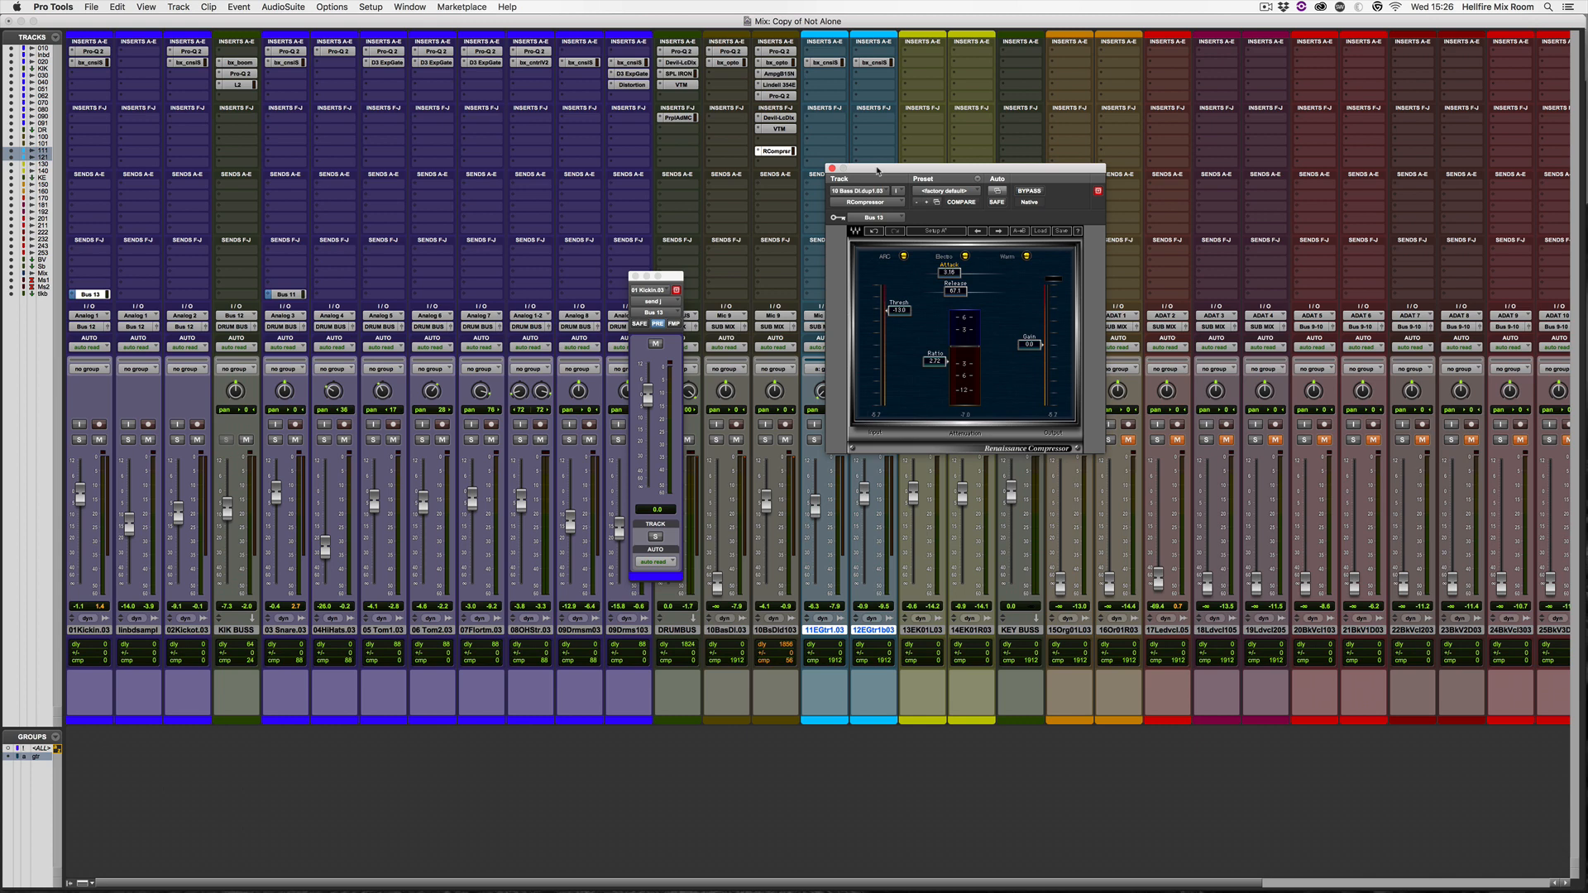
drag(1006, 171, 982, 176)
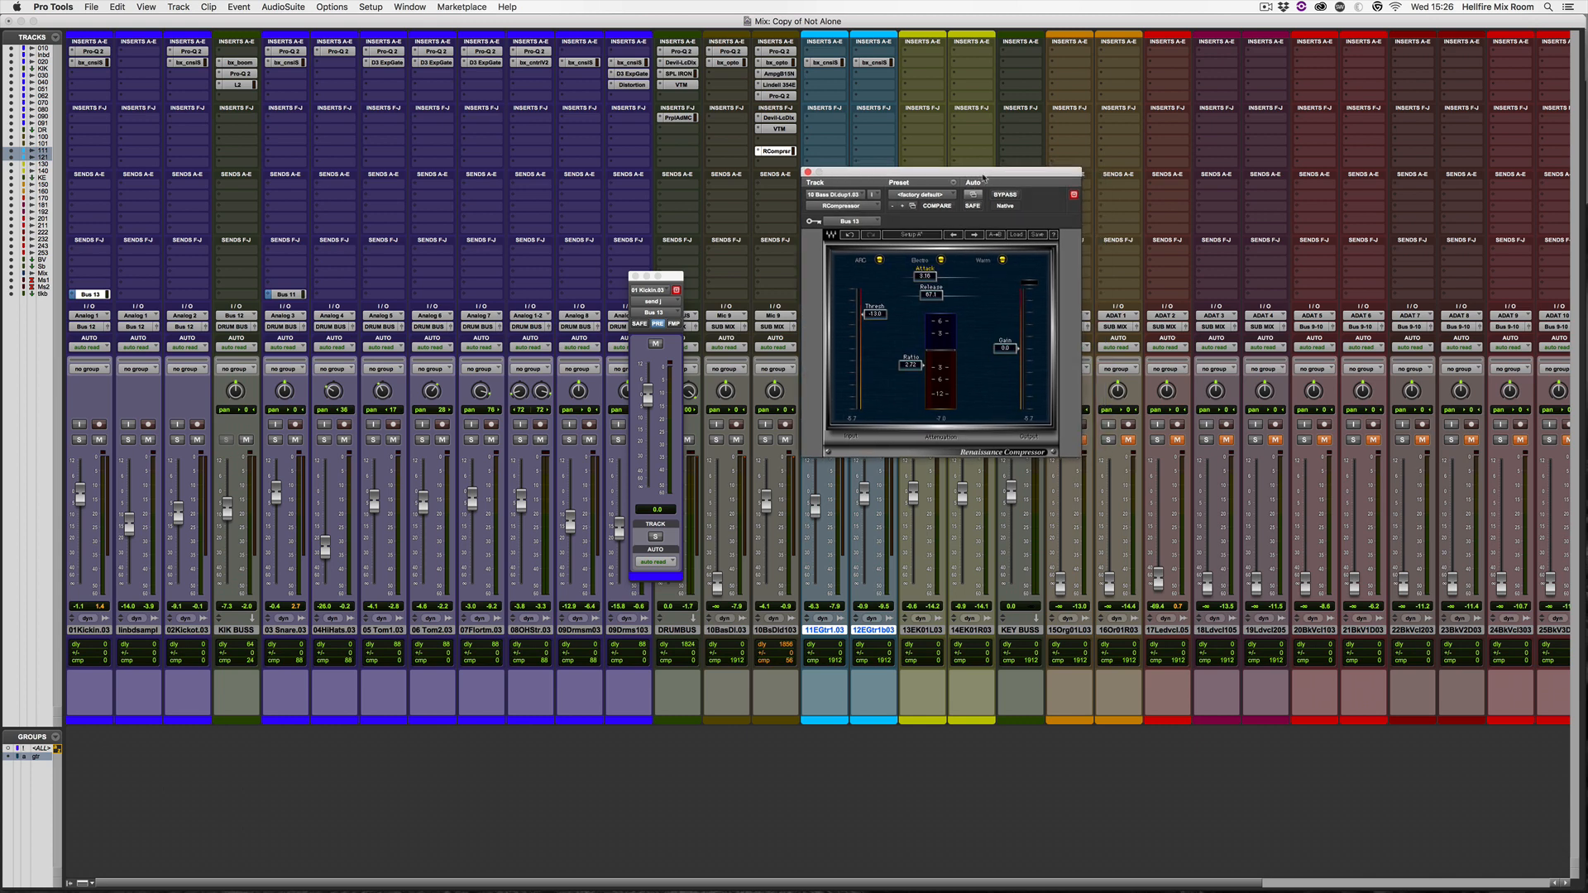
Compare the bass with and without the kick-keyed RCompressor by toggling its bypass twice during playback.
click(1006, 195)
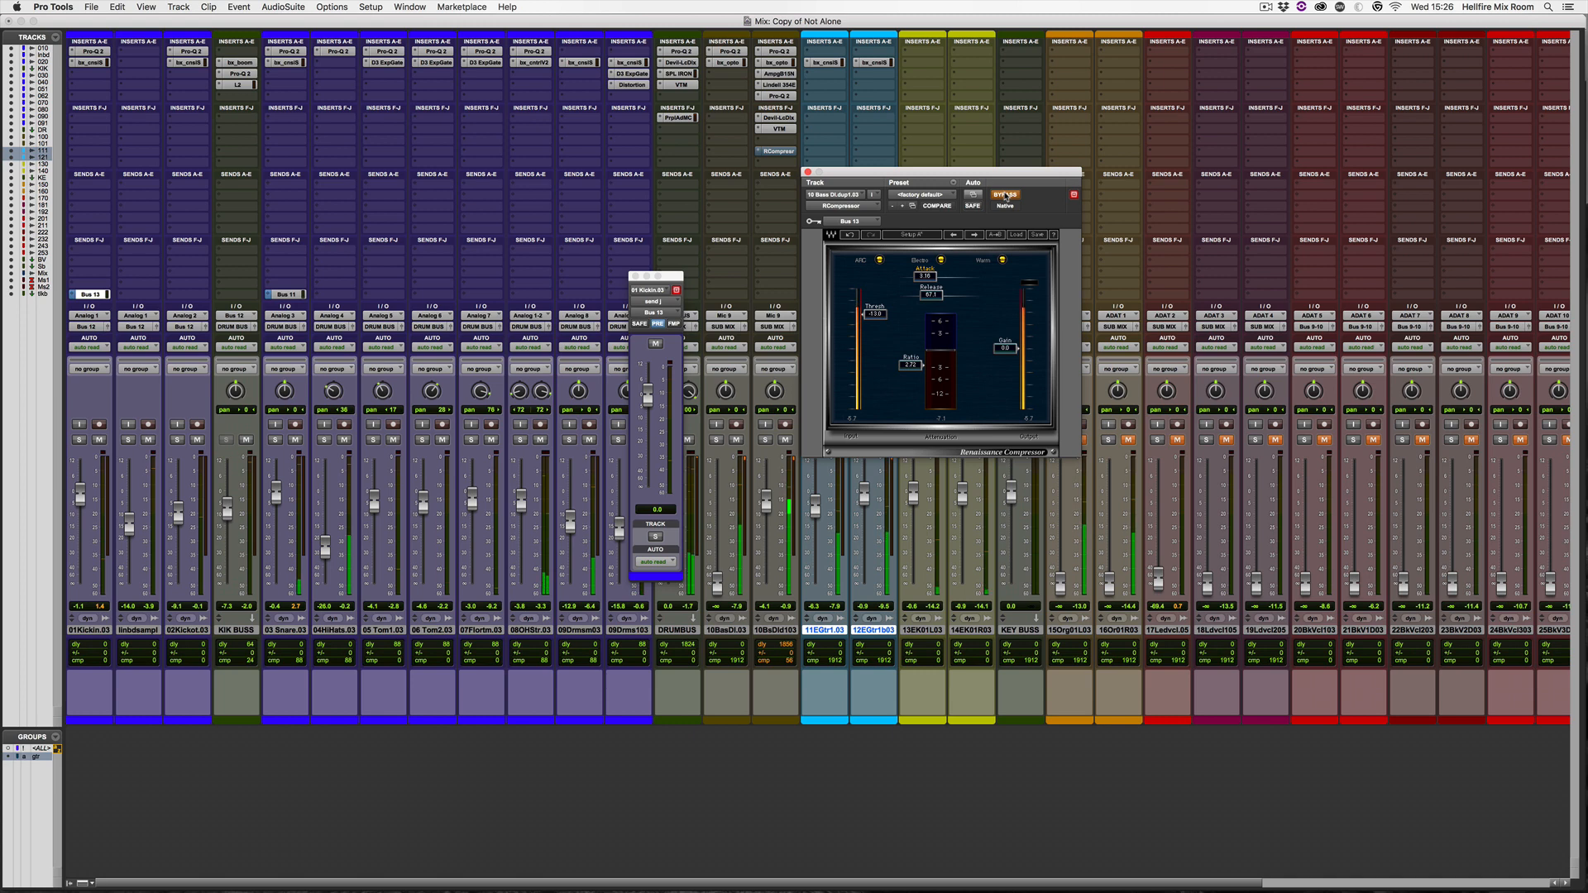
click(1006, 195)
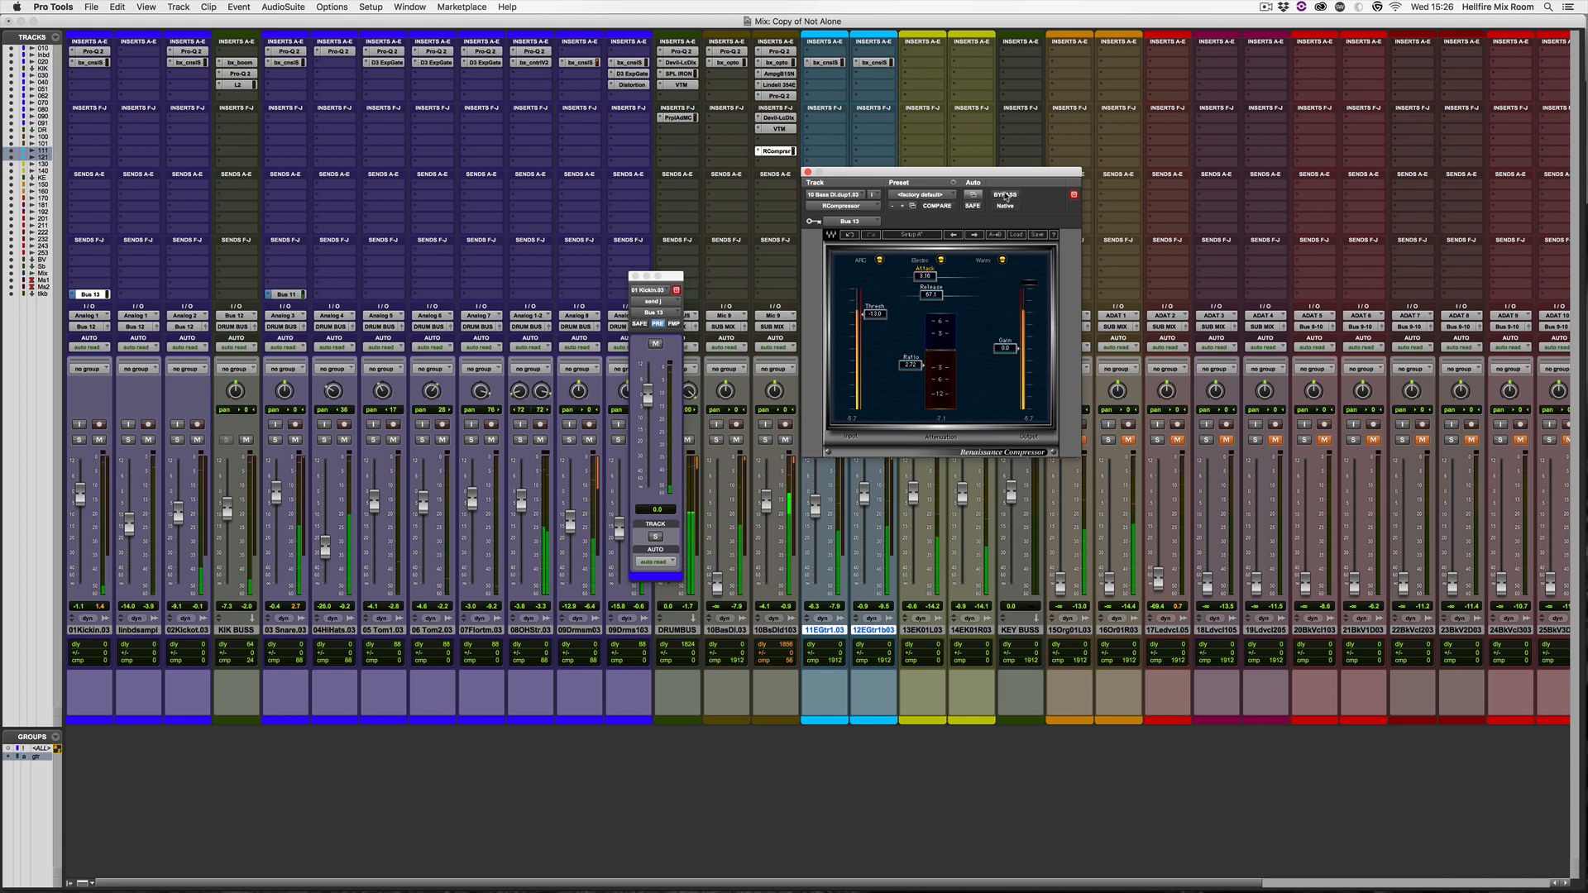
click(1005, 195)
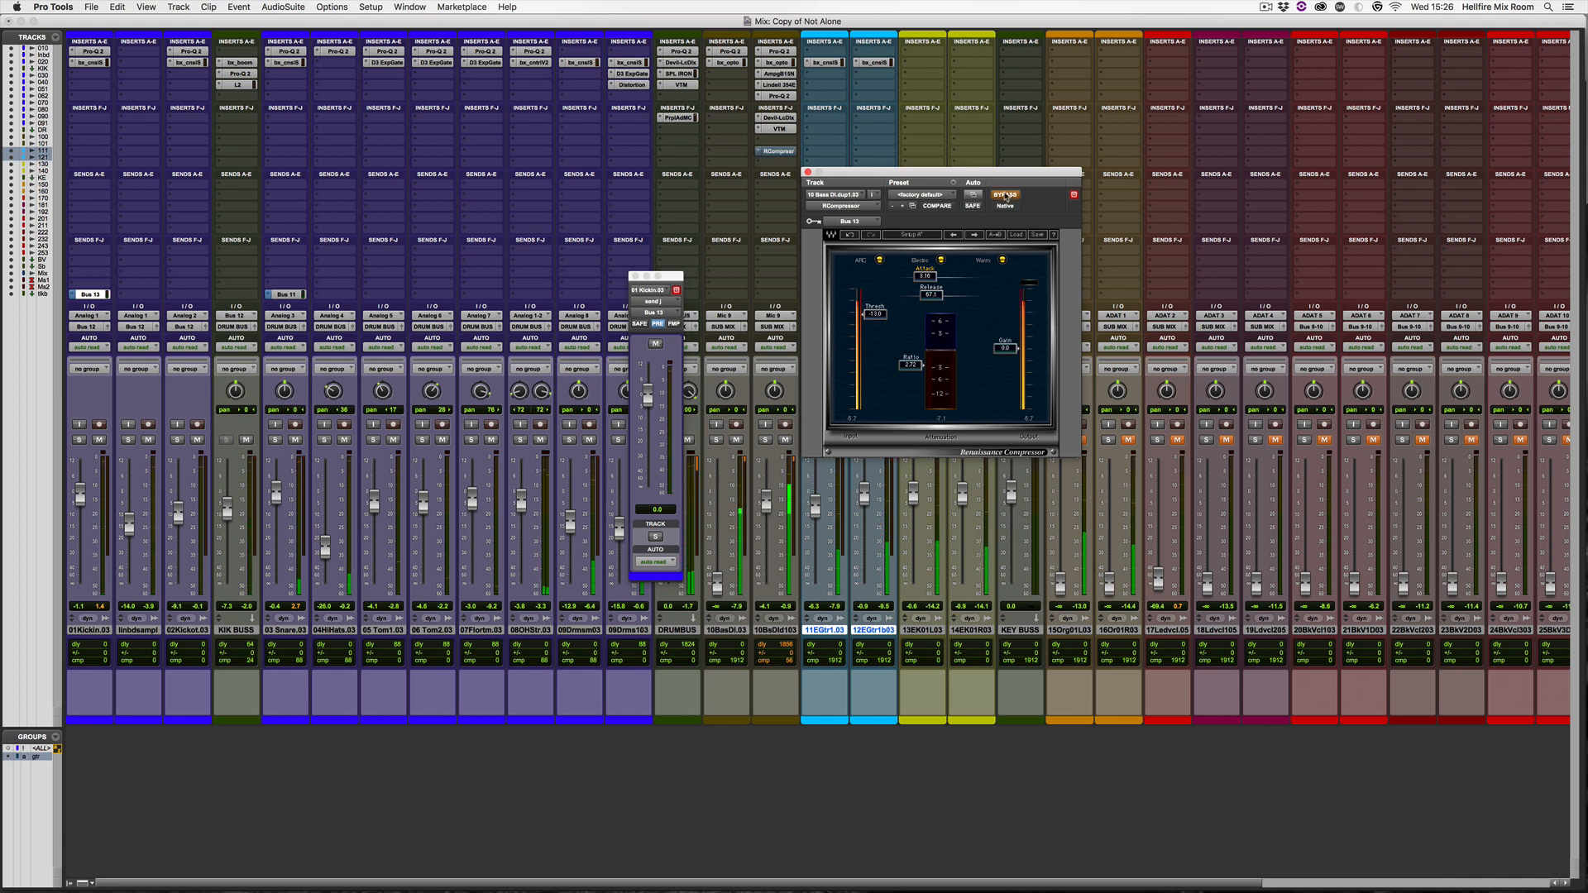
click(1005, 195)
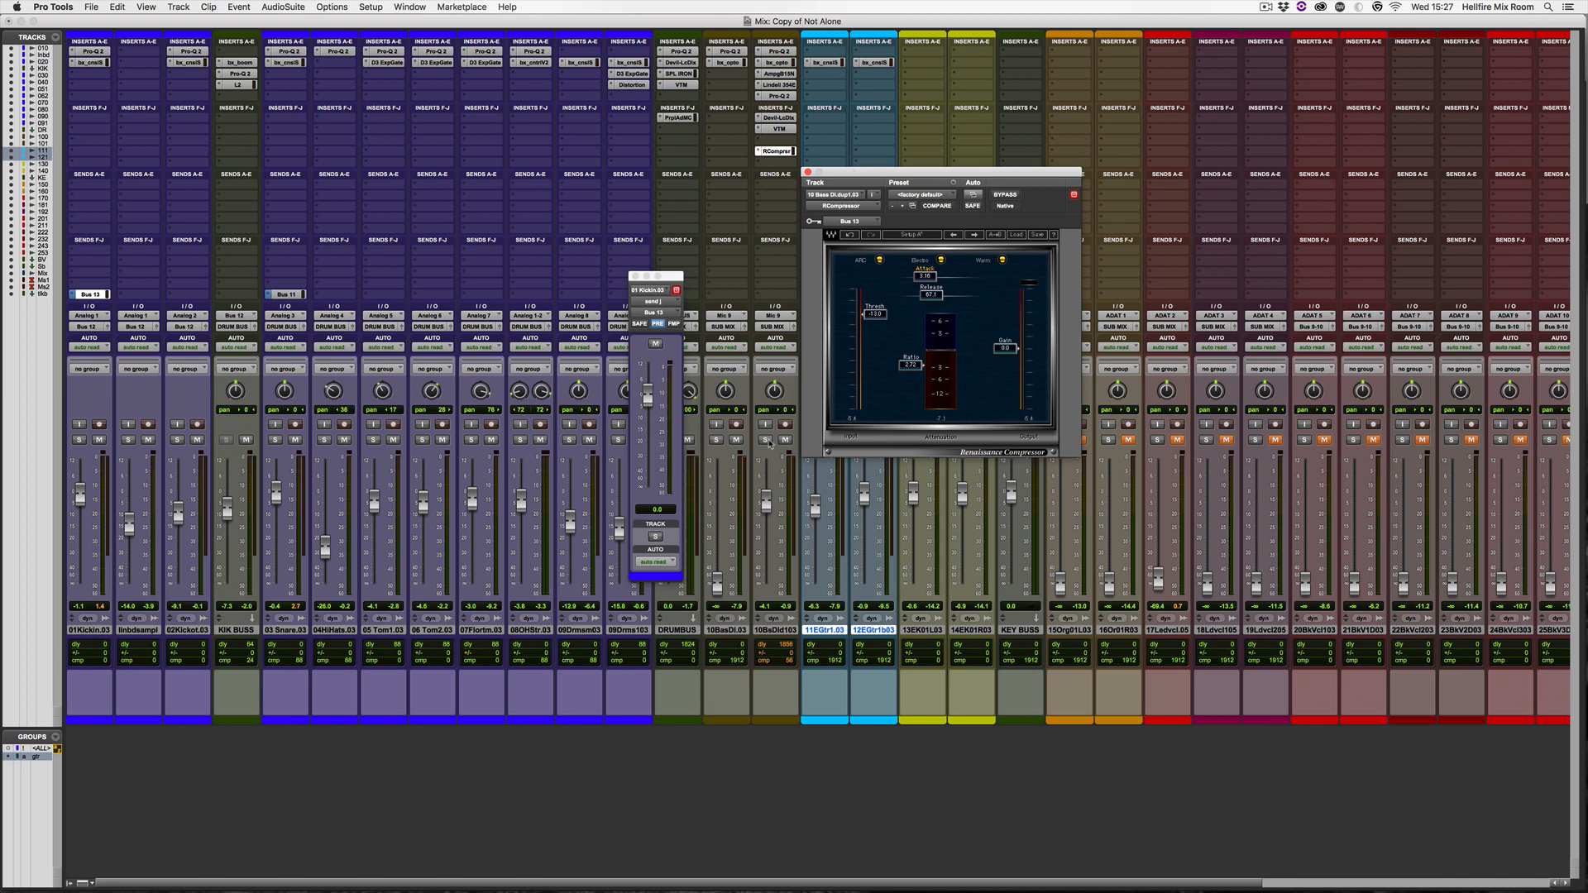
Solo the duplicated bass track and exaggerate its RCompressor ducking with a lower threshold, higher ratio, faster attack and longer release.
click(766, 440)
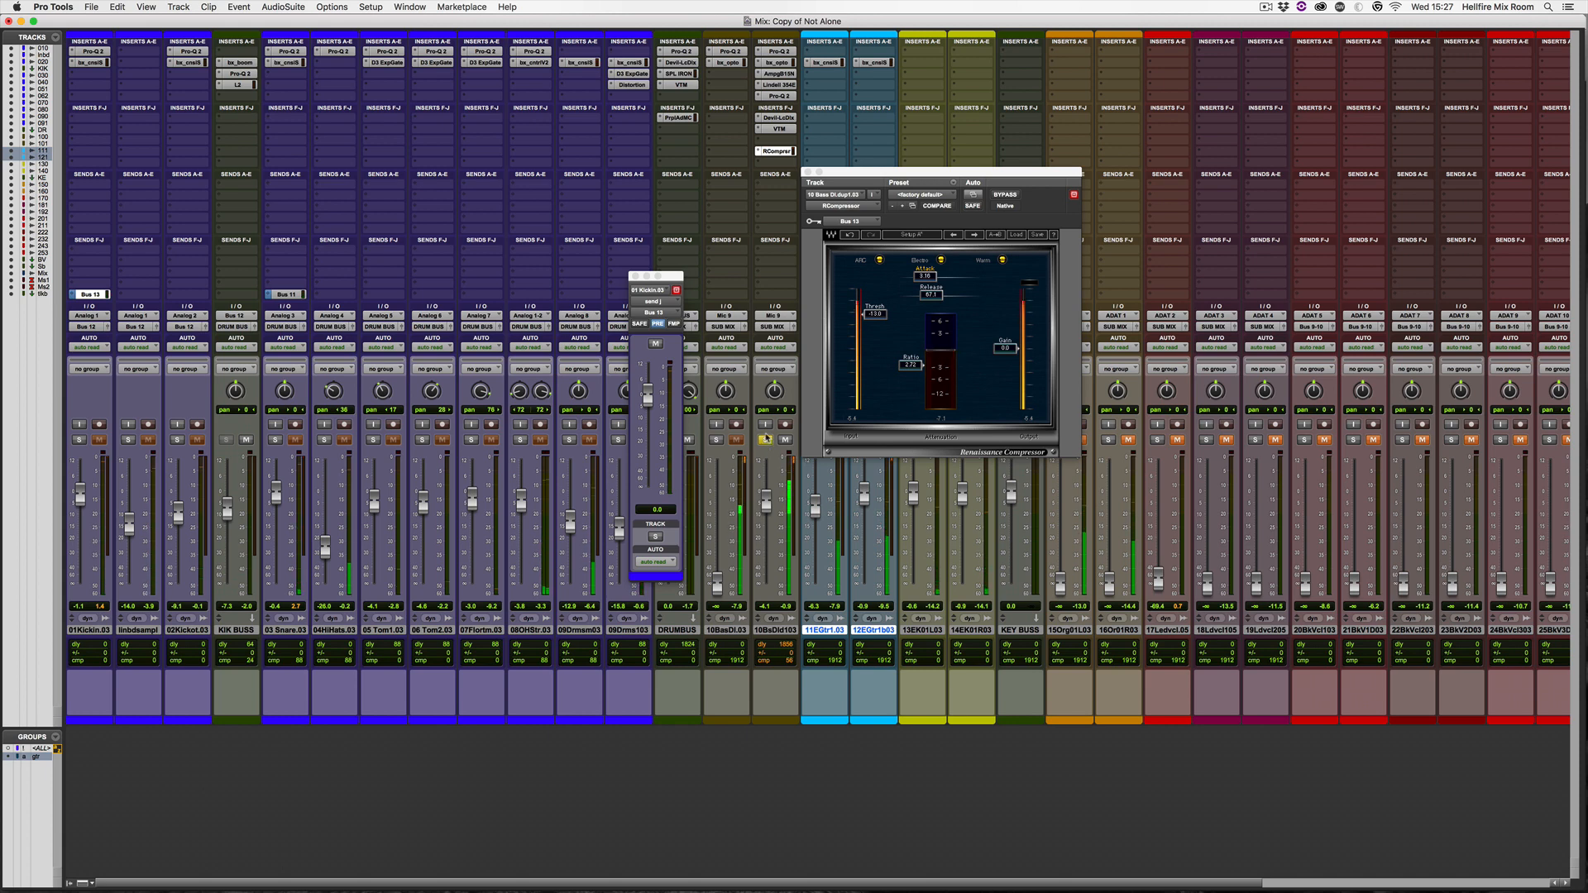
drag(876, 314, 910, 384)
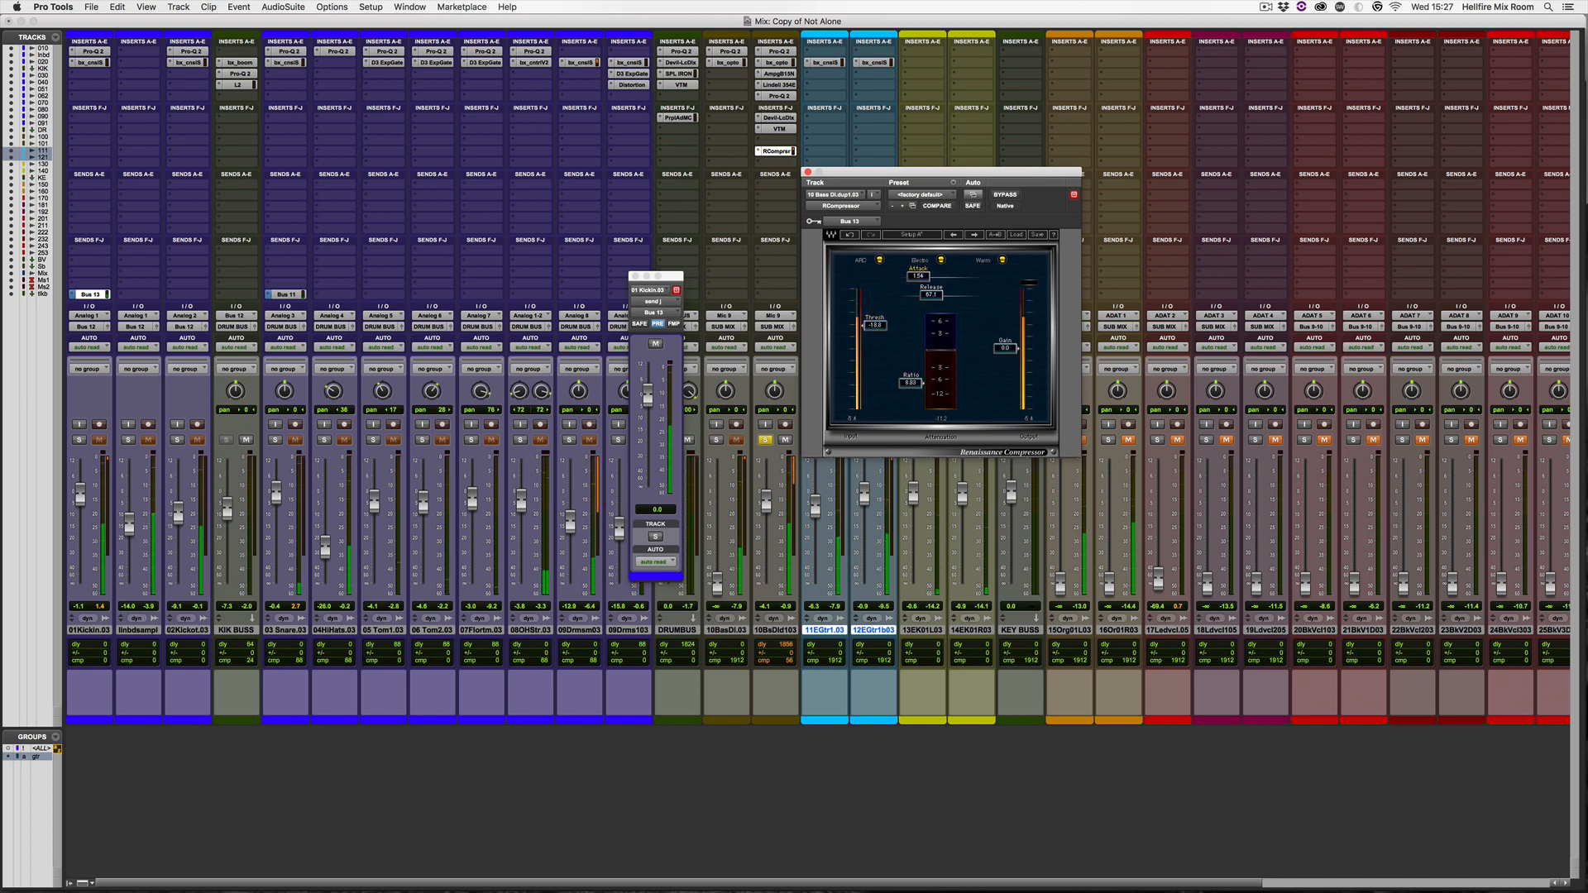
drag(924, 279, 937, 295)
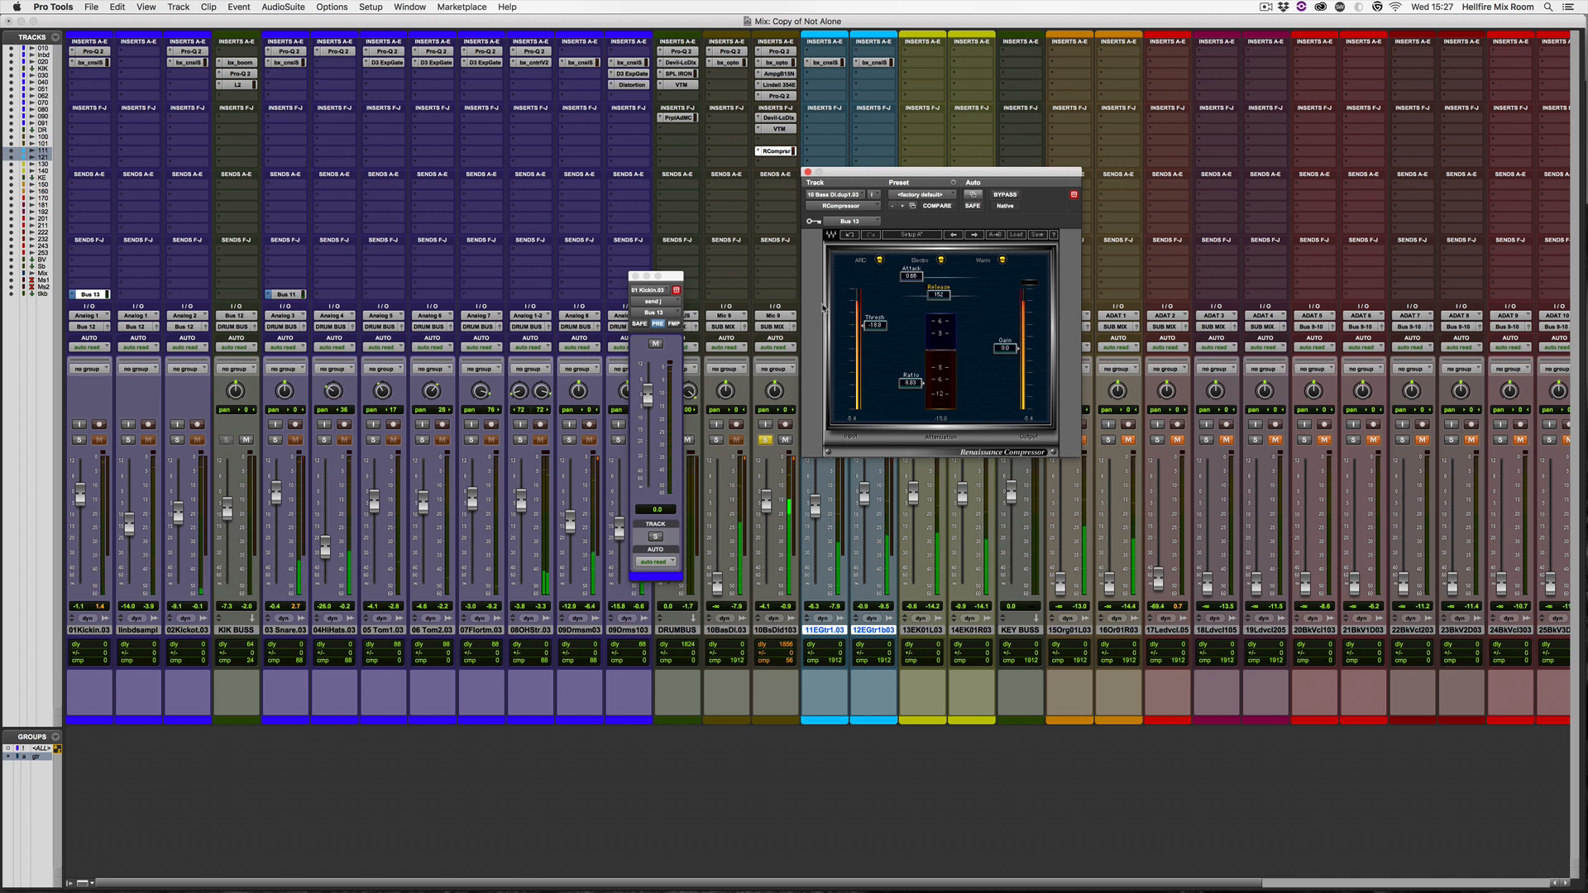
Unsolo the bass and compare its exaggerated sidechain compression against bypass in the full mix.
click(765, 439)
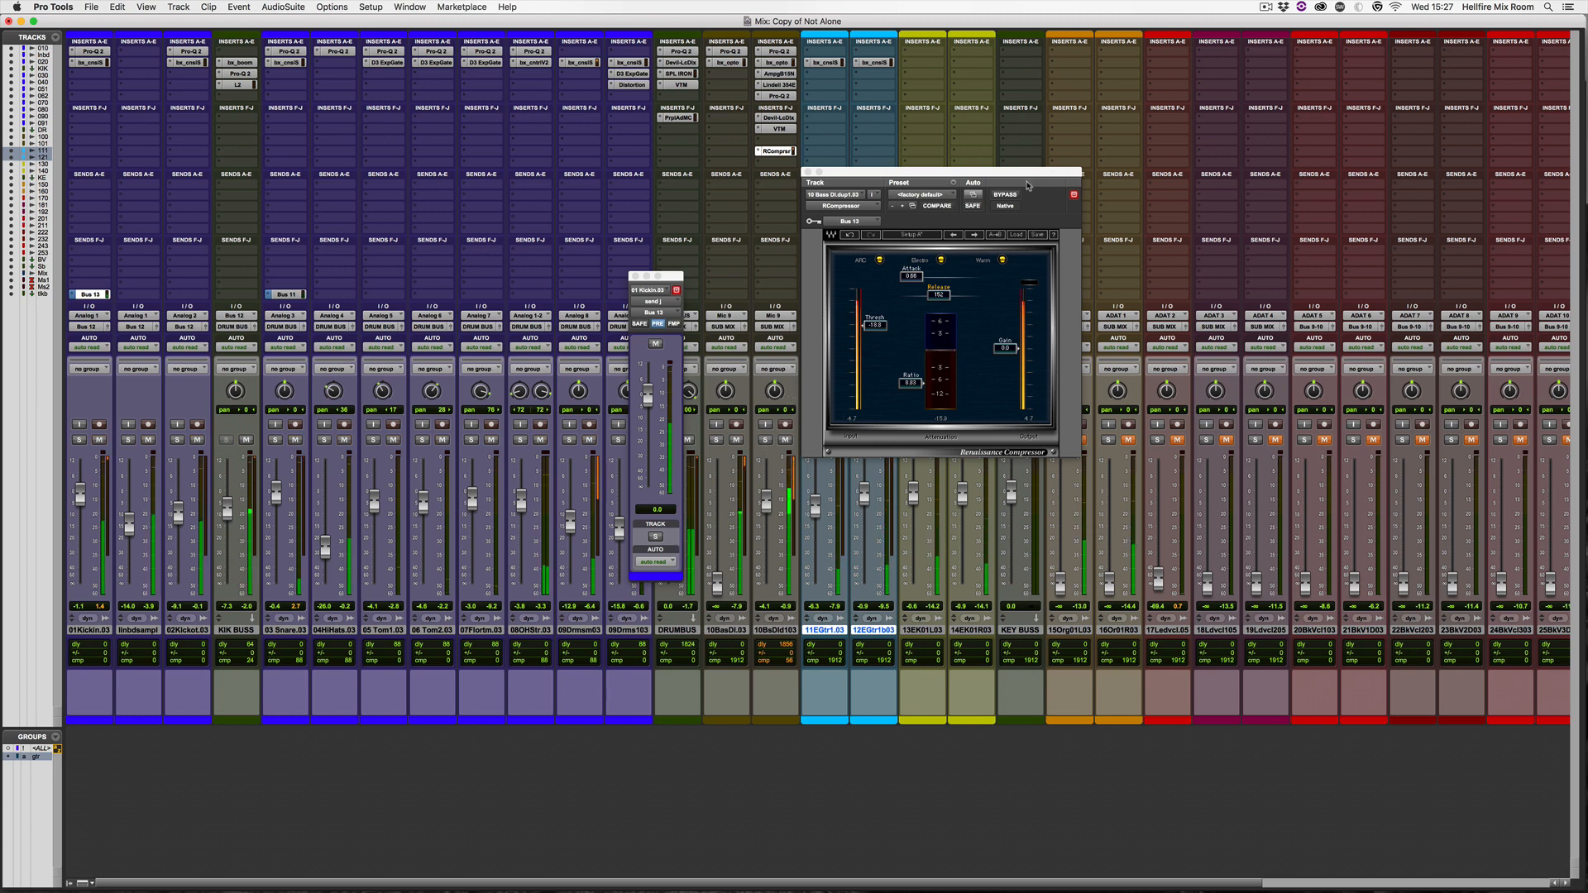
click(1006, 195)
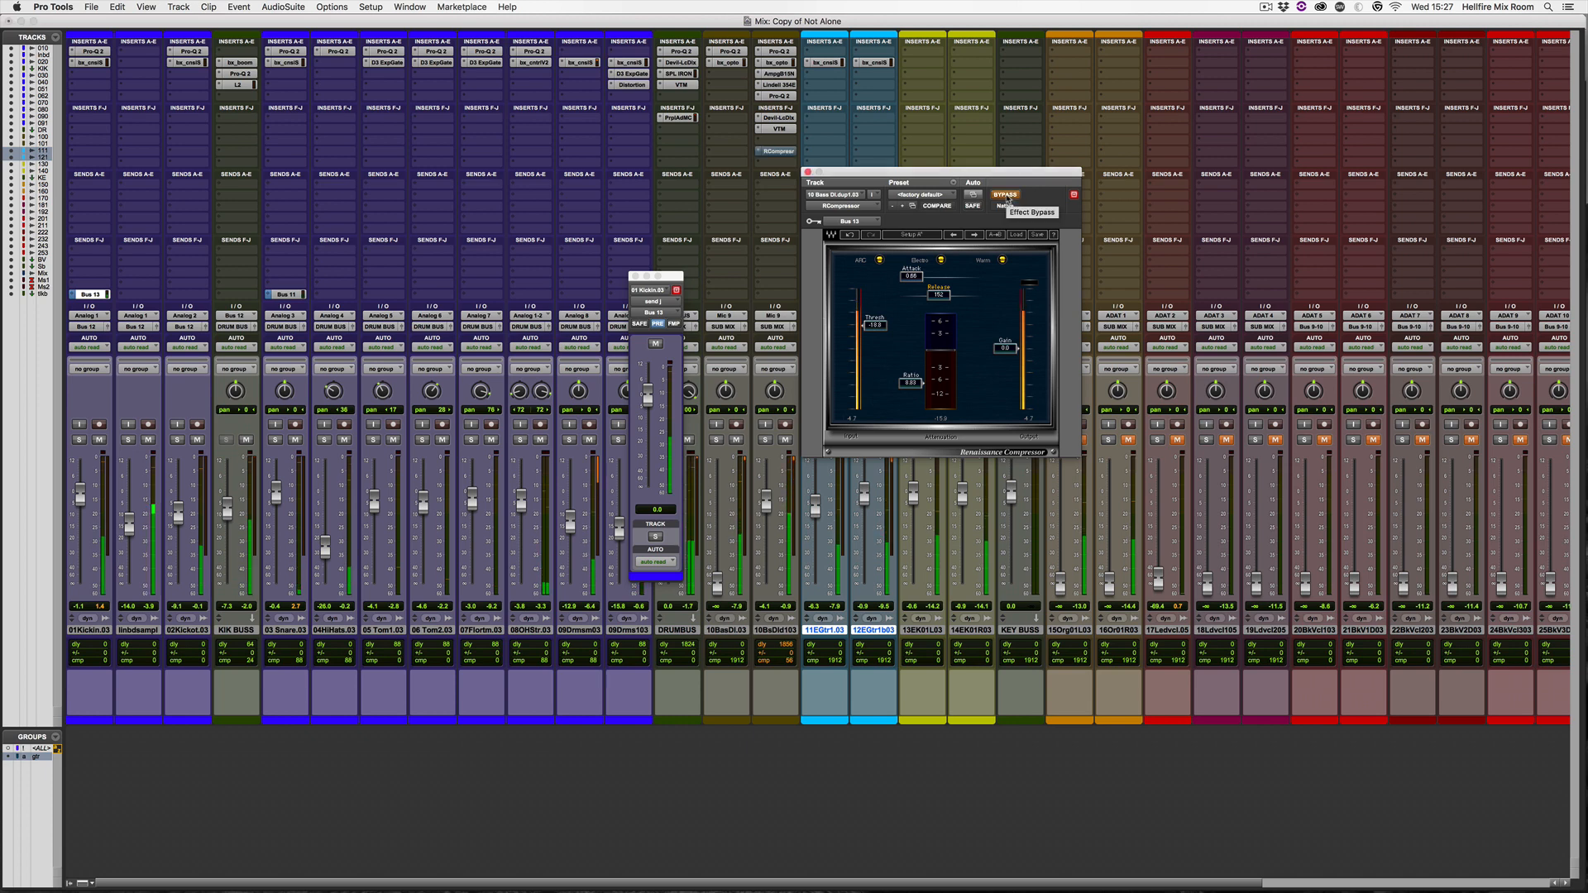
click(1006, 195)
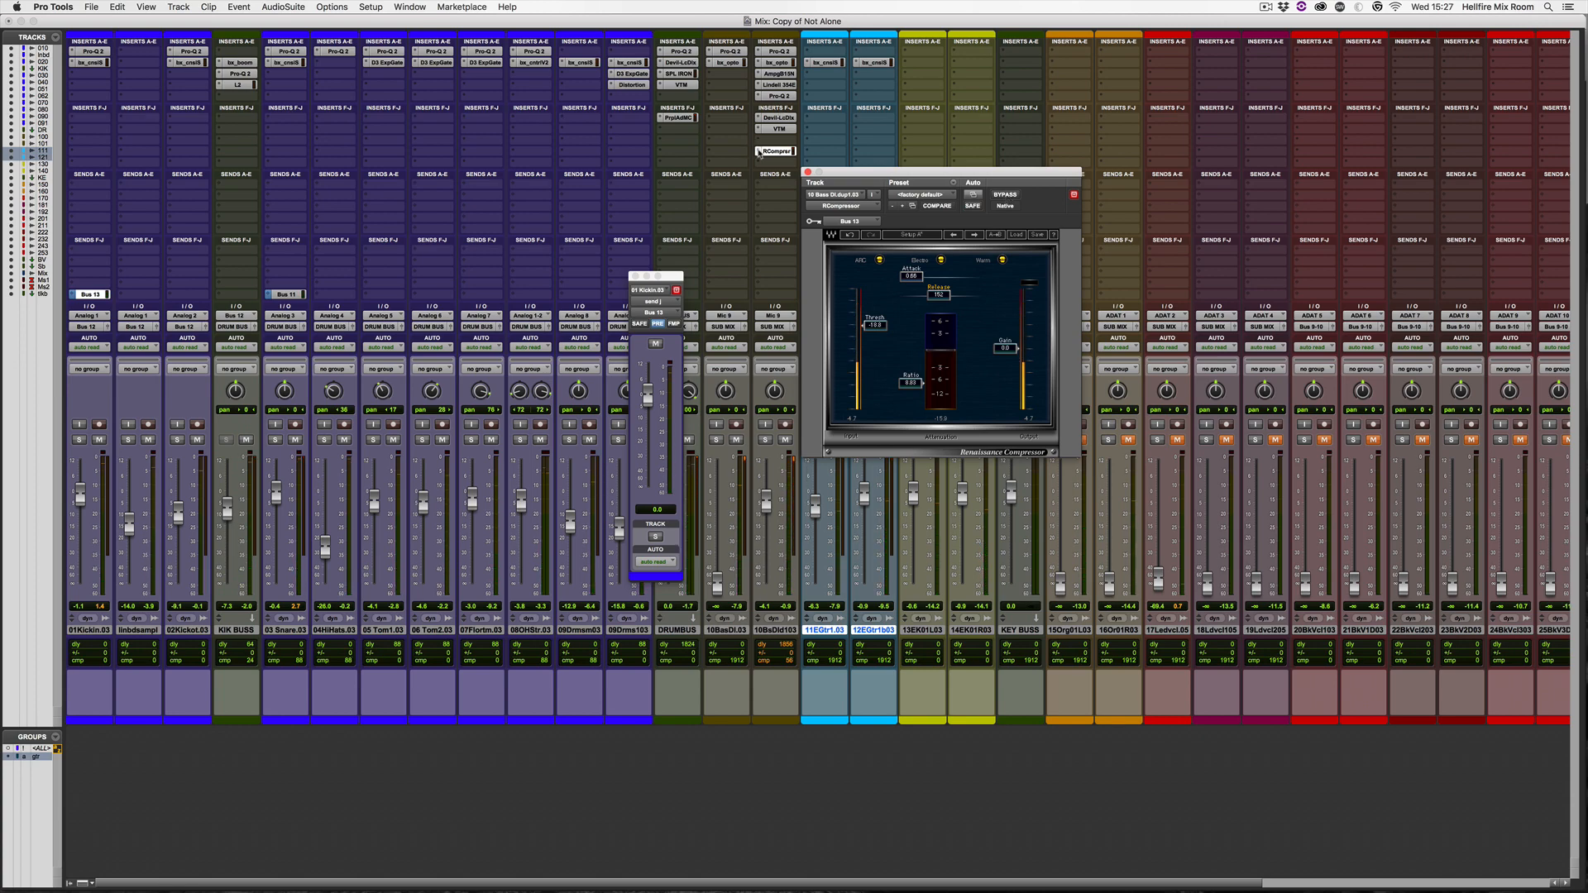
Replace the RCompressor on the duplicated bass track with the mono FabFilter Pro-MB and key it from Bus 13.
click(759, 153)
mouse_move(824, 152)
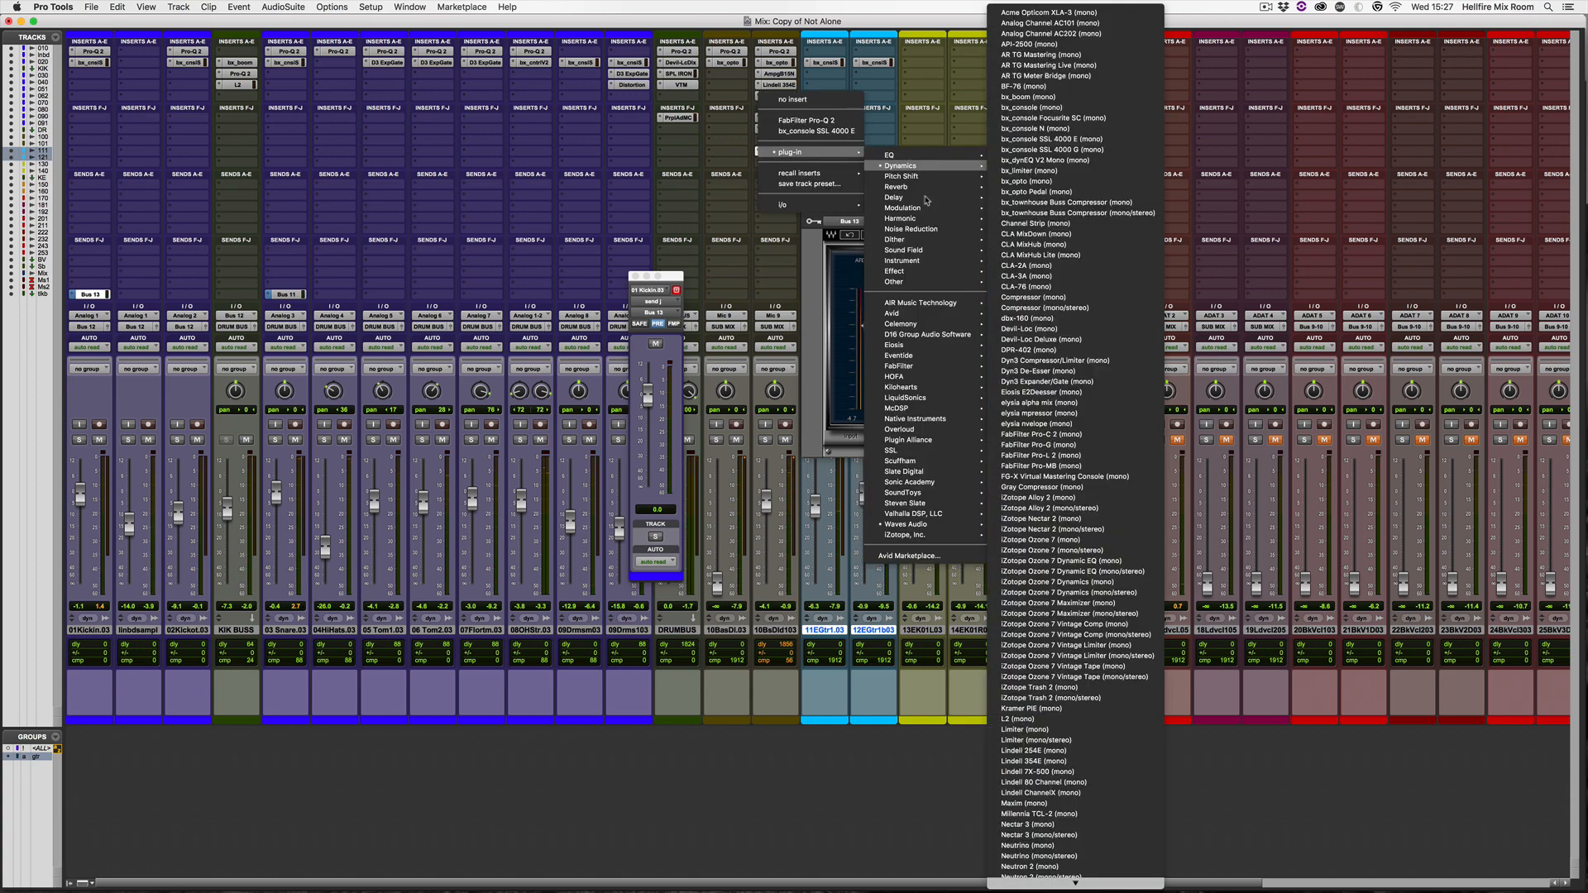
mouse_move(924, 366)
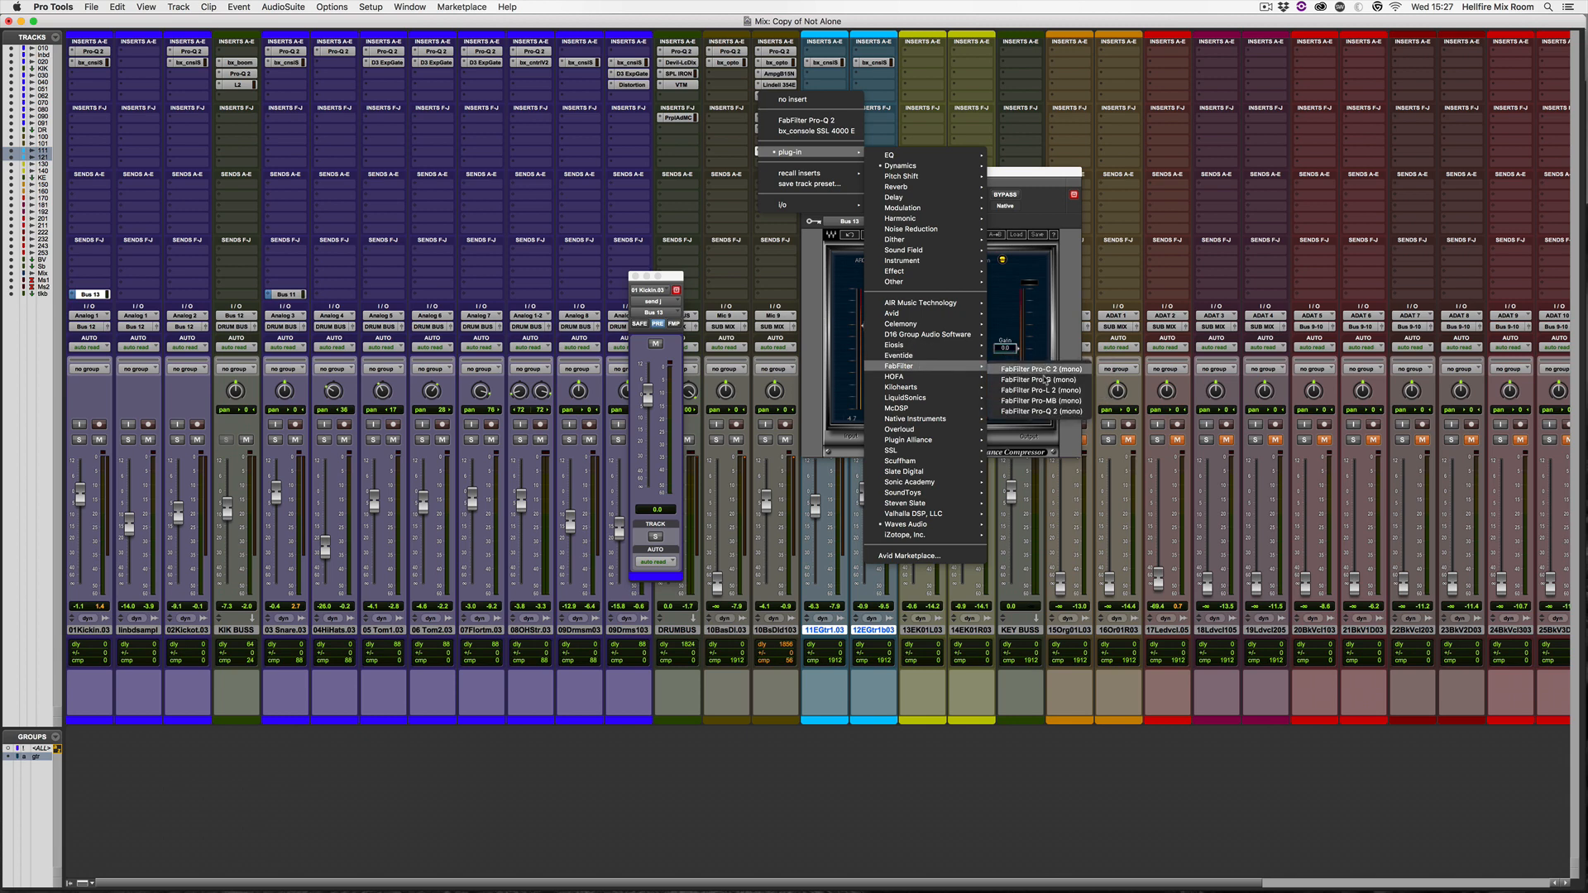
click(1045, 401)
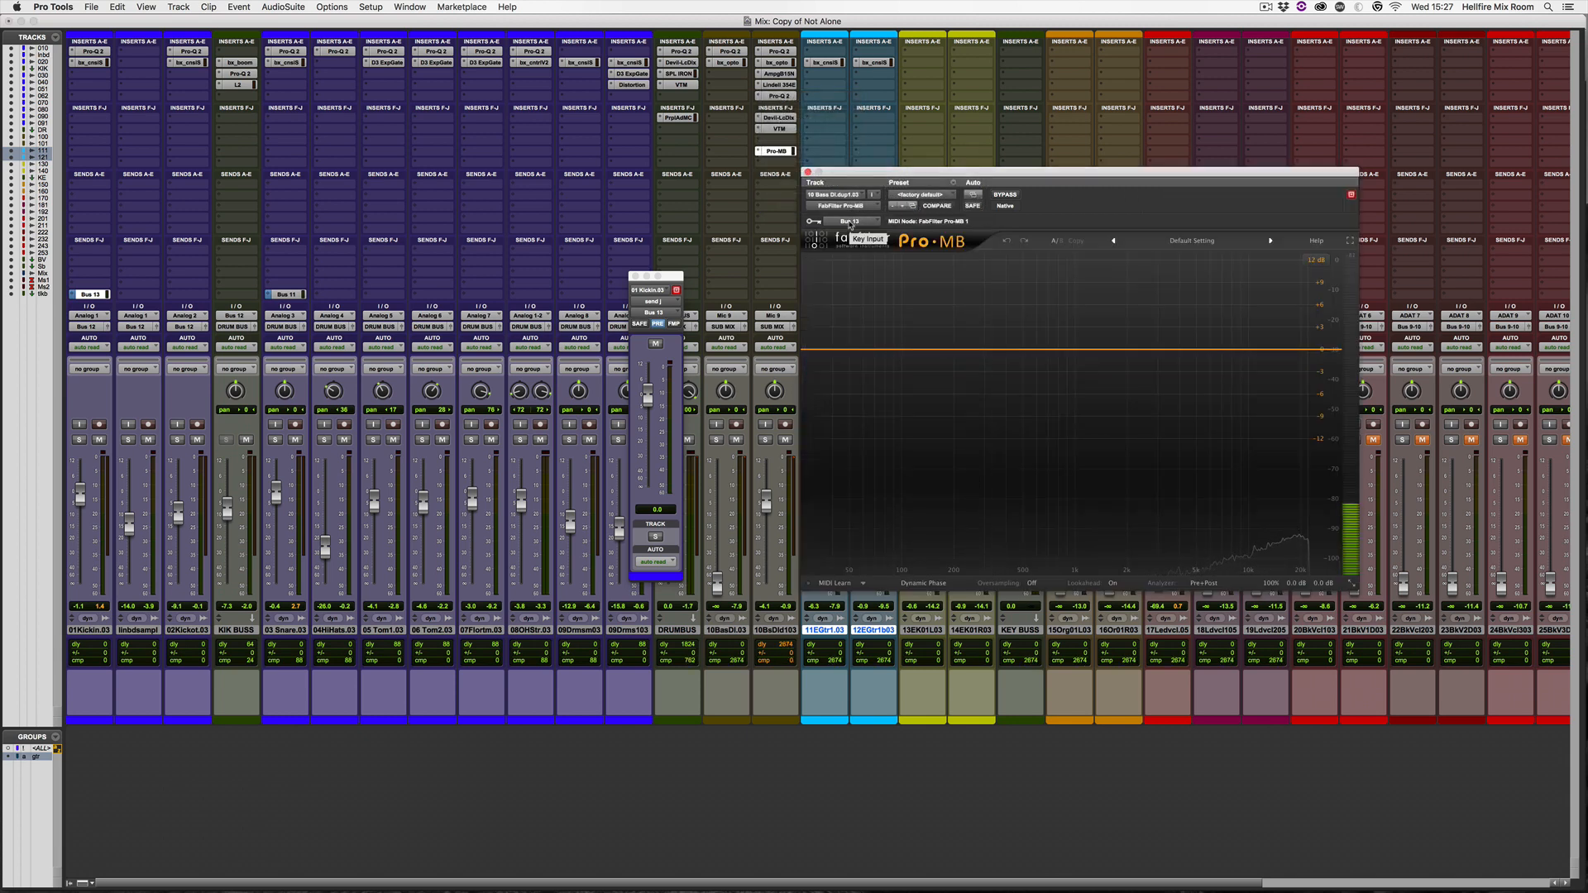
click(849, 222)
click(945, 349)
Add a low band around 60 Hz in Pro-MB and raise its upper crossover while auditioning the band in solo.
click(864, 350)
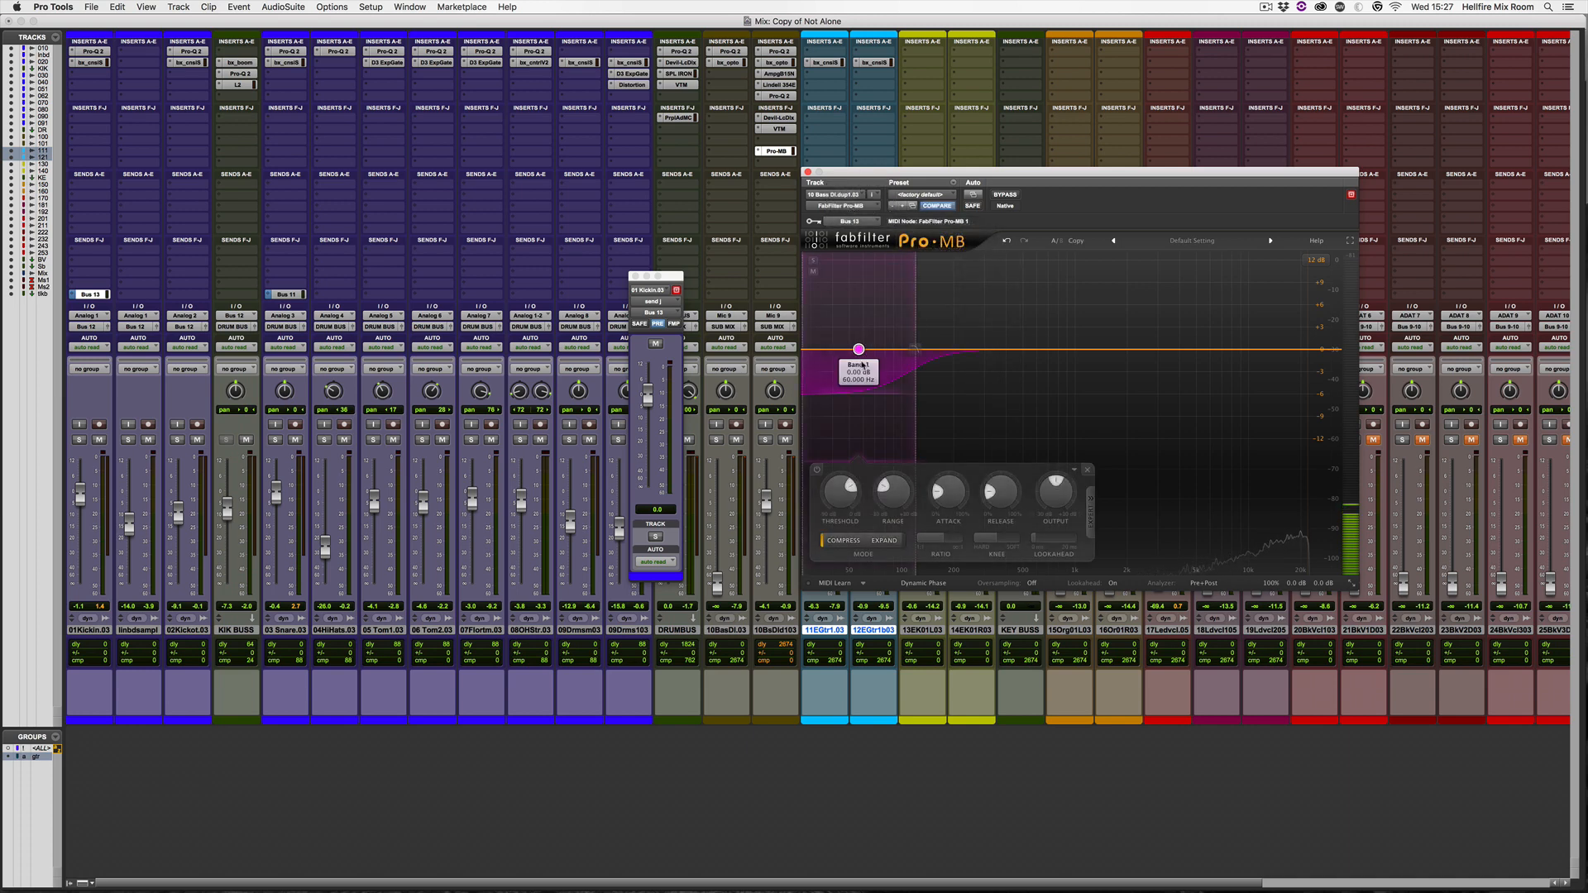
drag(915, 351, 927, 351)
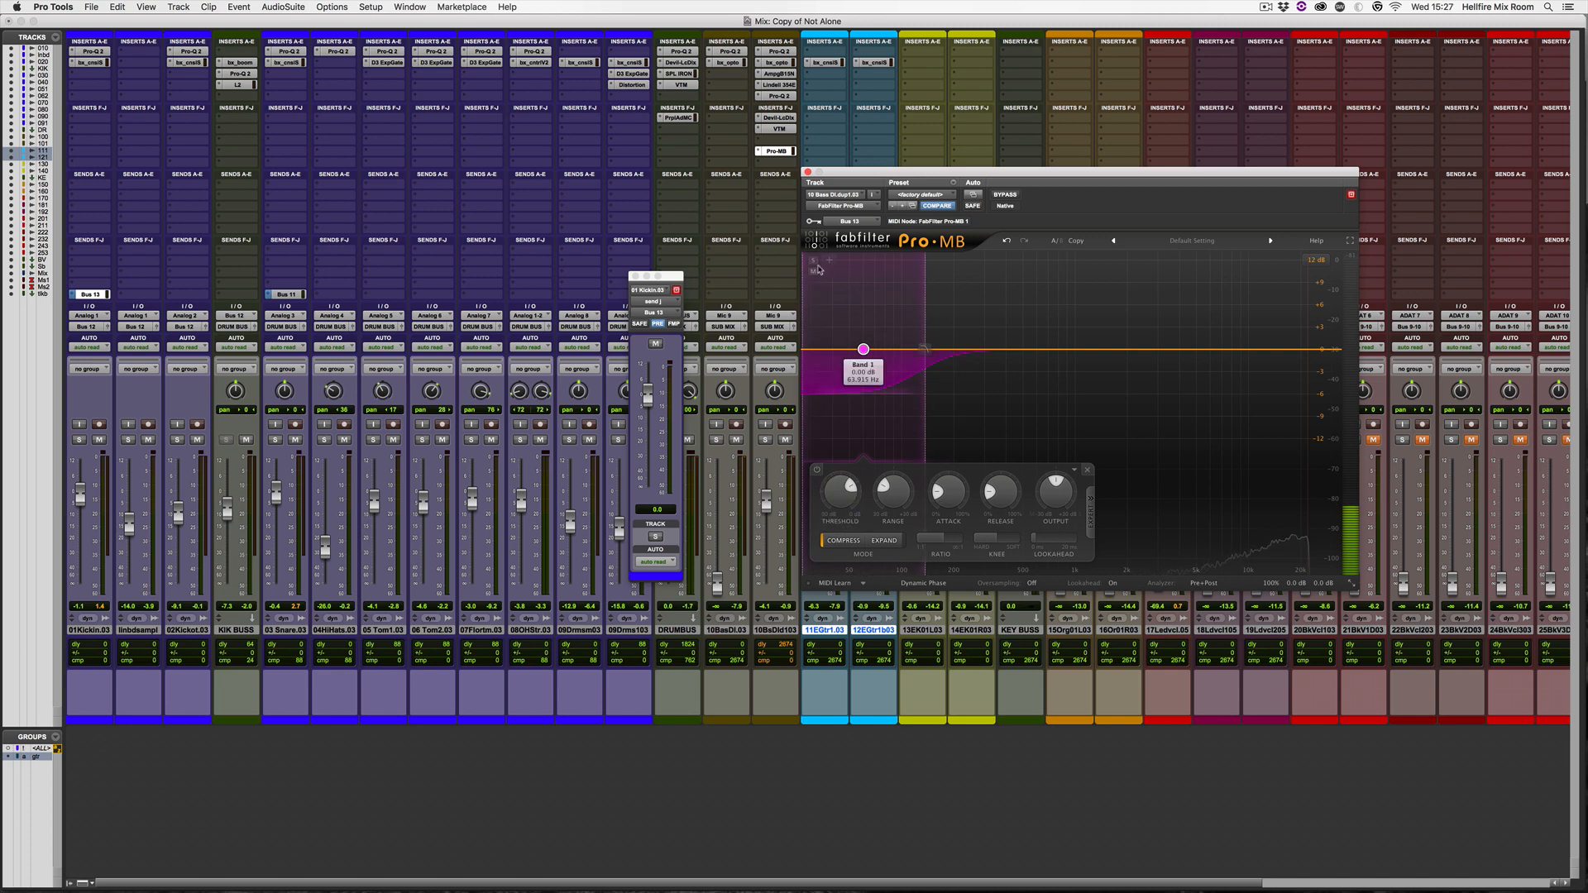
click(813, 260)
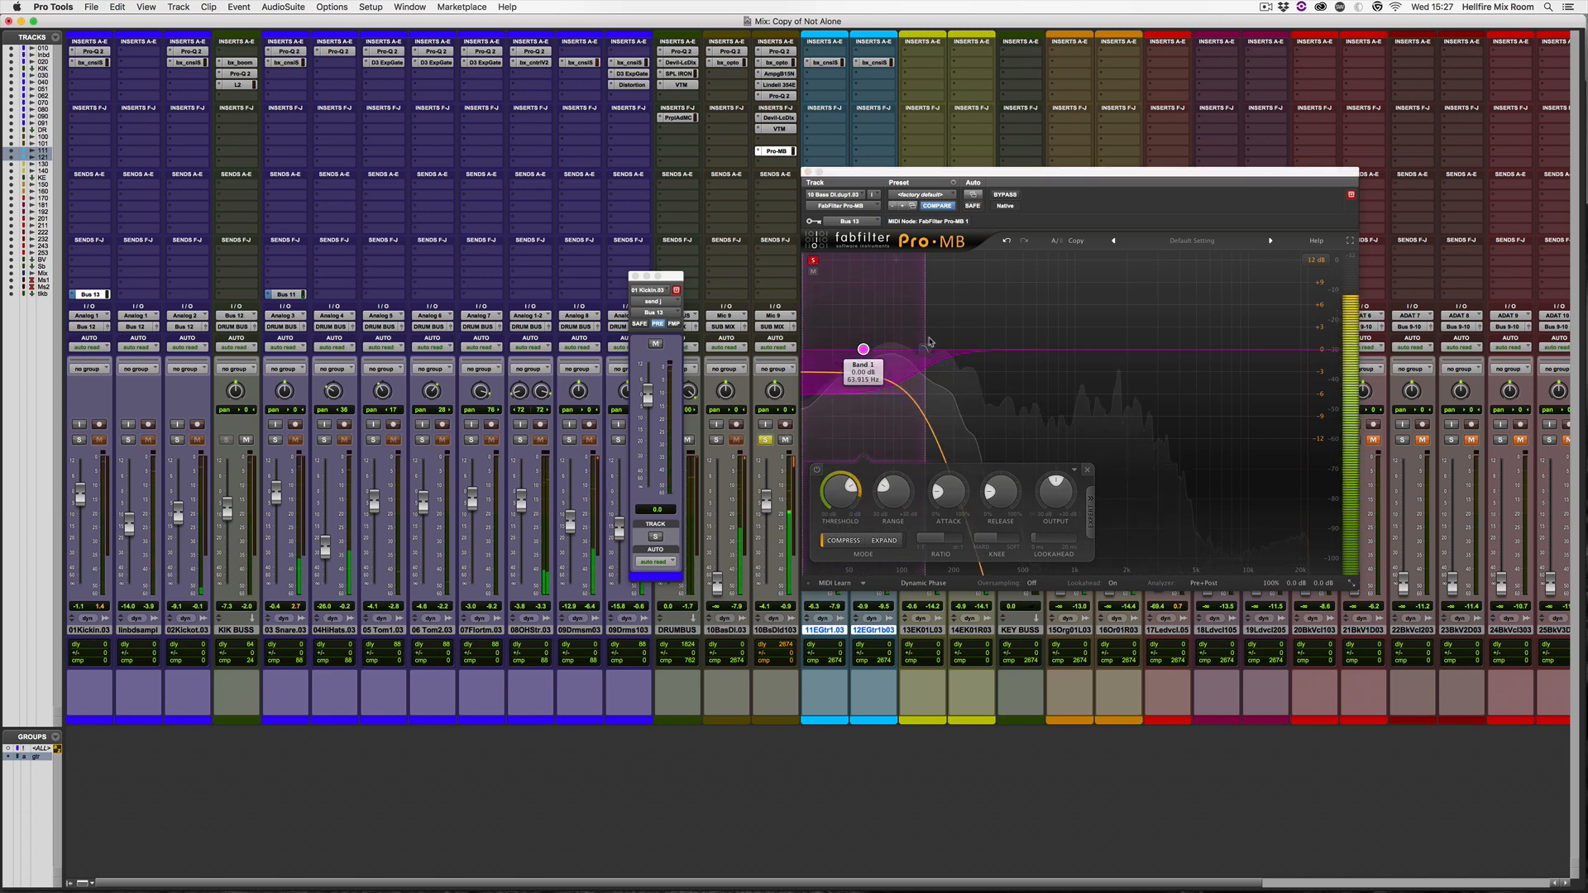
drag(926, 343, 938, 343)
Key the low band from the external side chain, adjust its threshold, lower its upper crossover, and unsolo the bass.
click(1090, 506)
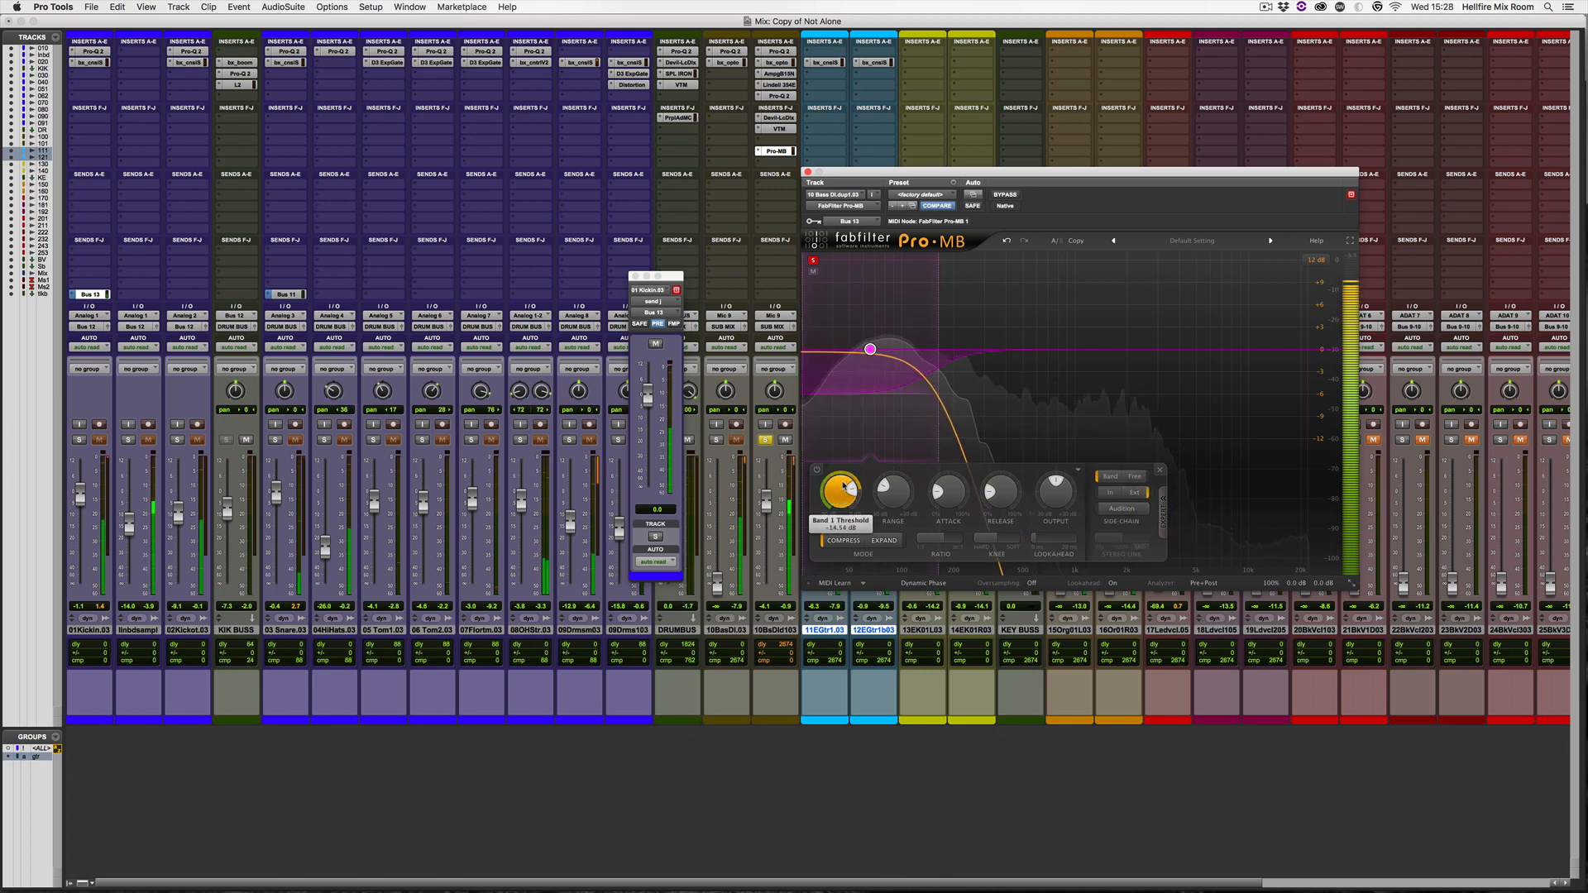
drag(843, 486, 844, 480)
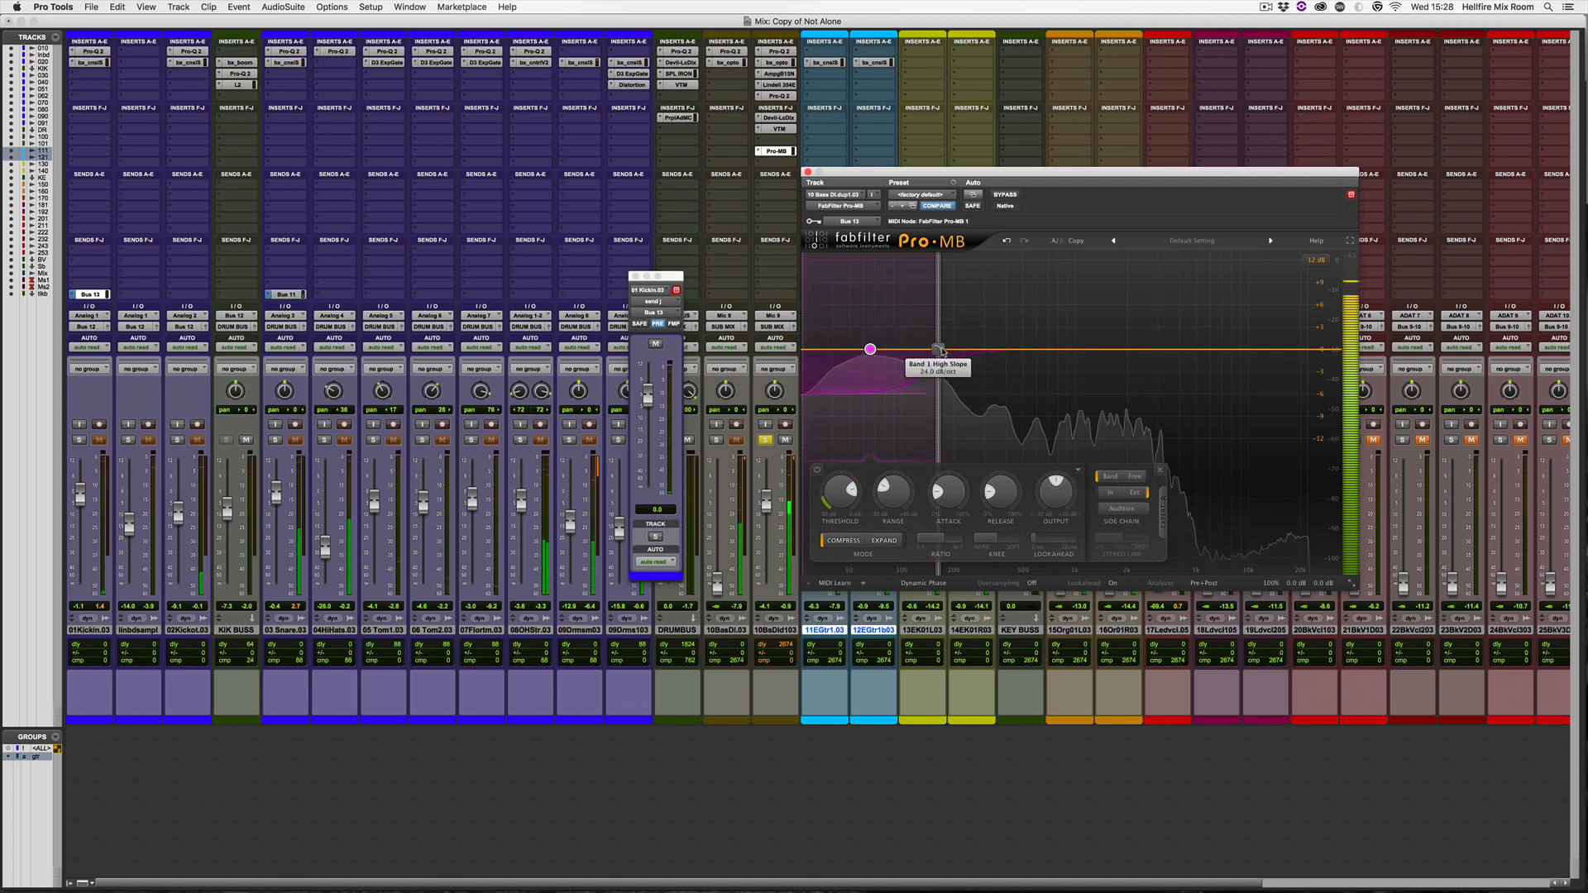
drag(939, 351, 915, 354)
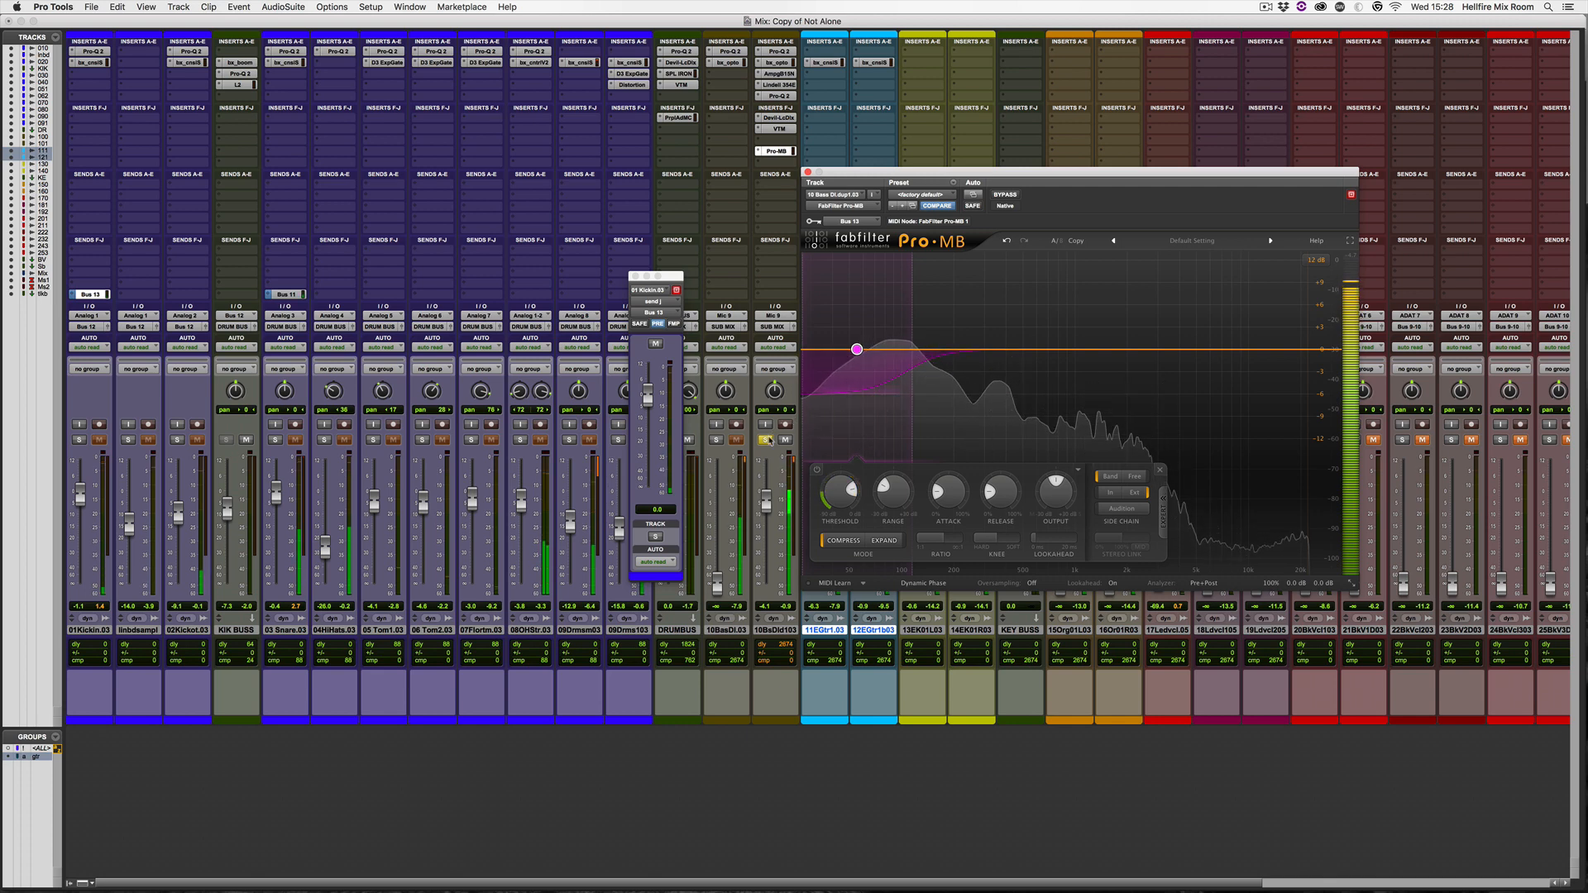
click(767, 440)
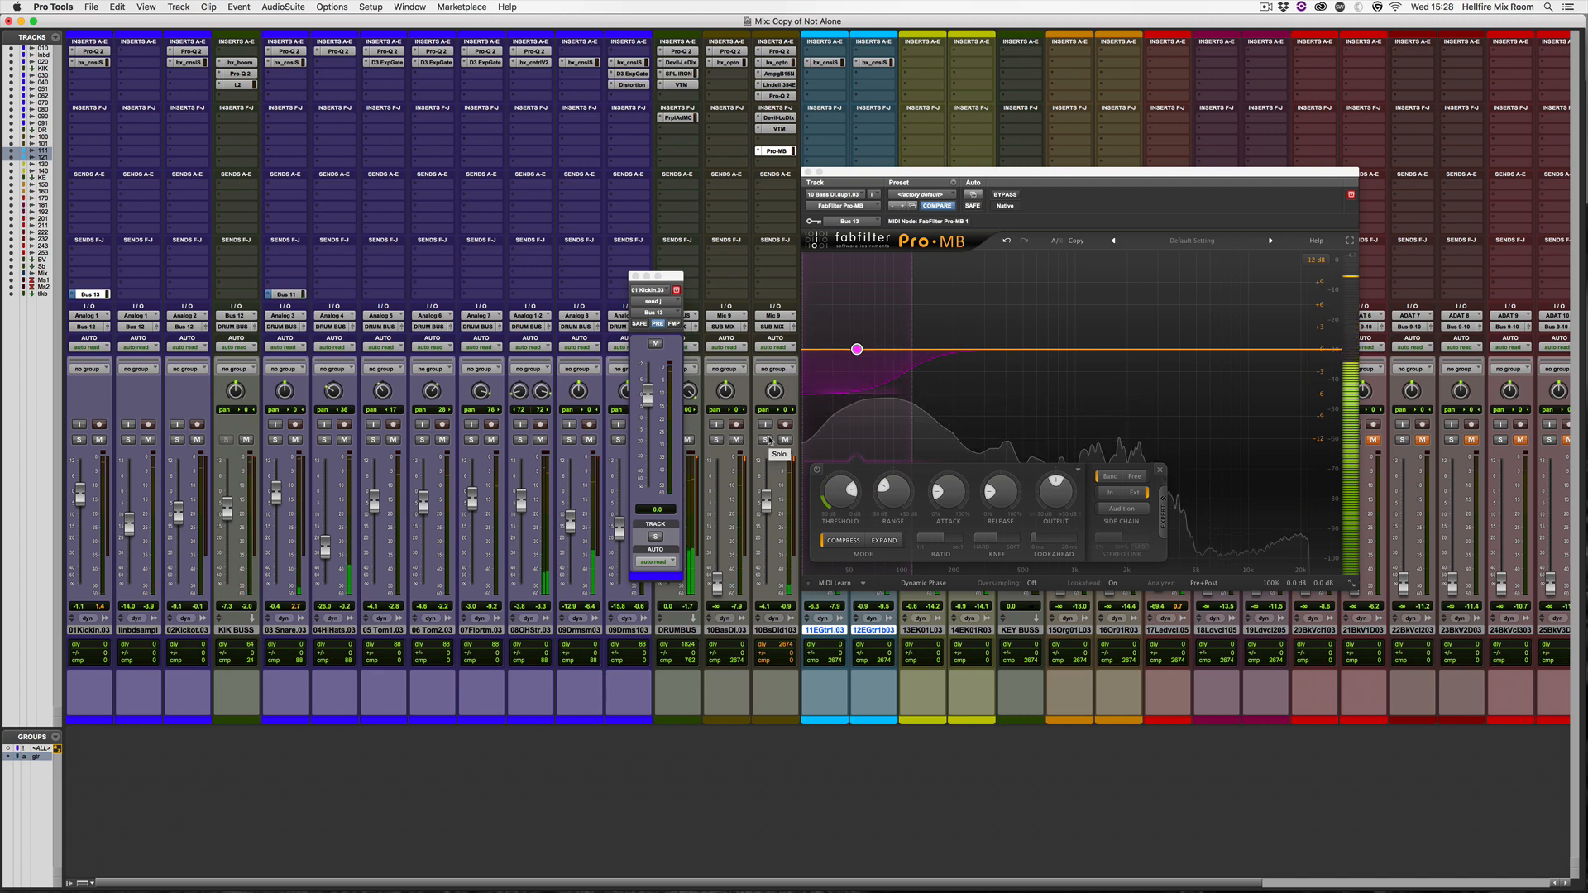
Move the Pro-MB window up slightly and compare the mix with the low-band ducking active and bypassed.
drag(912, 173, 916, 159)
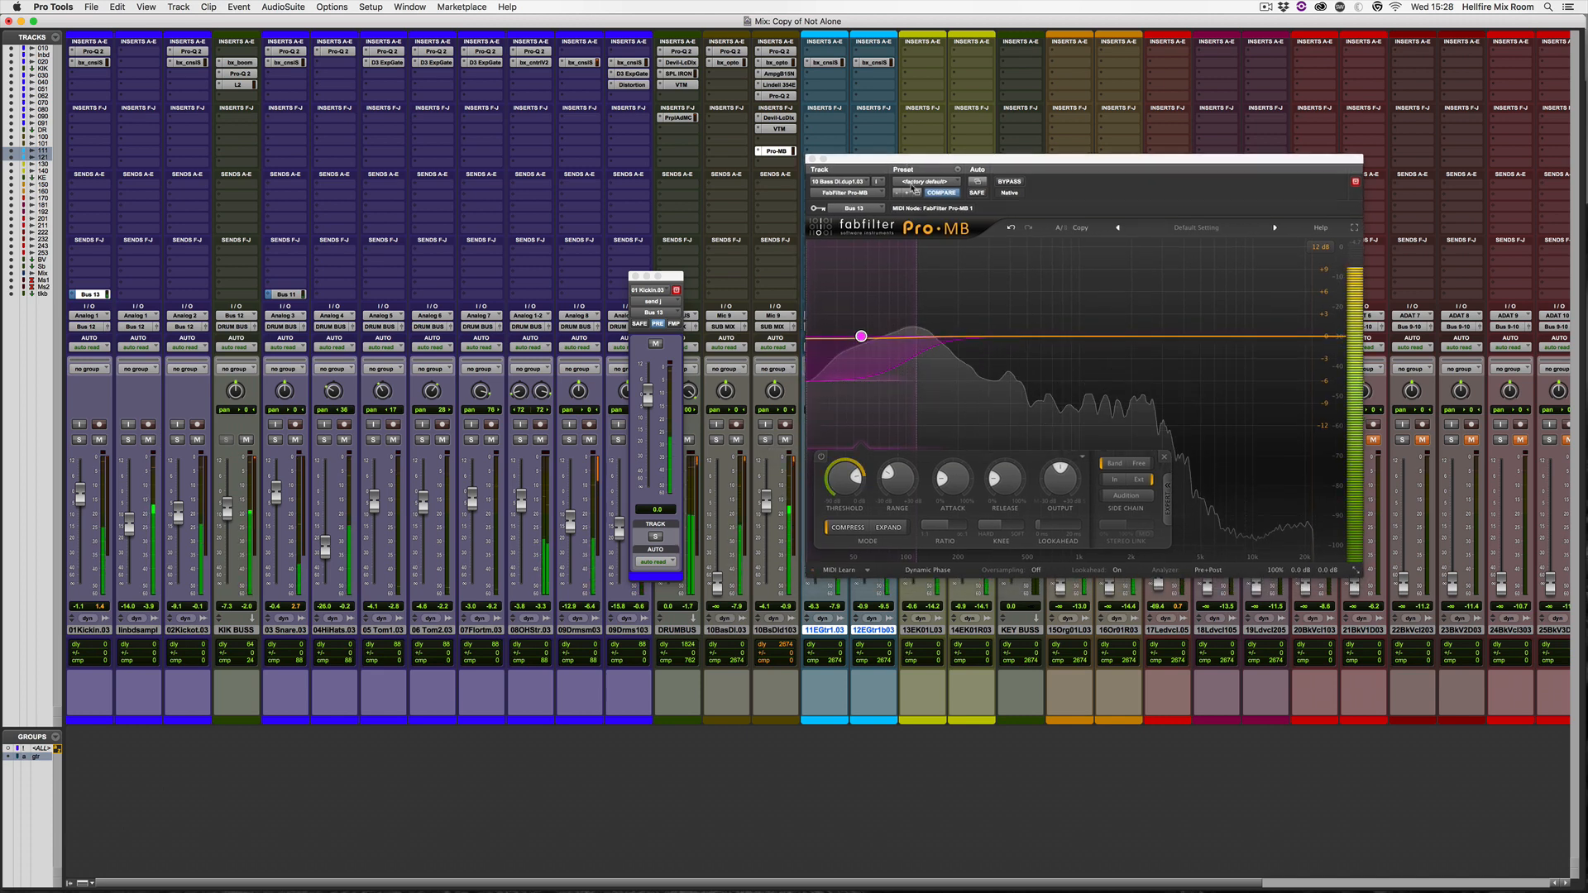
drag(920, 159, 923, 154)
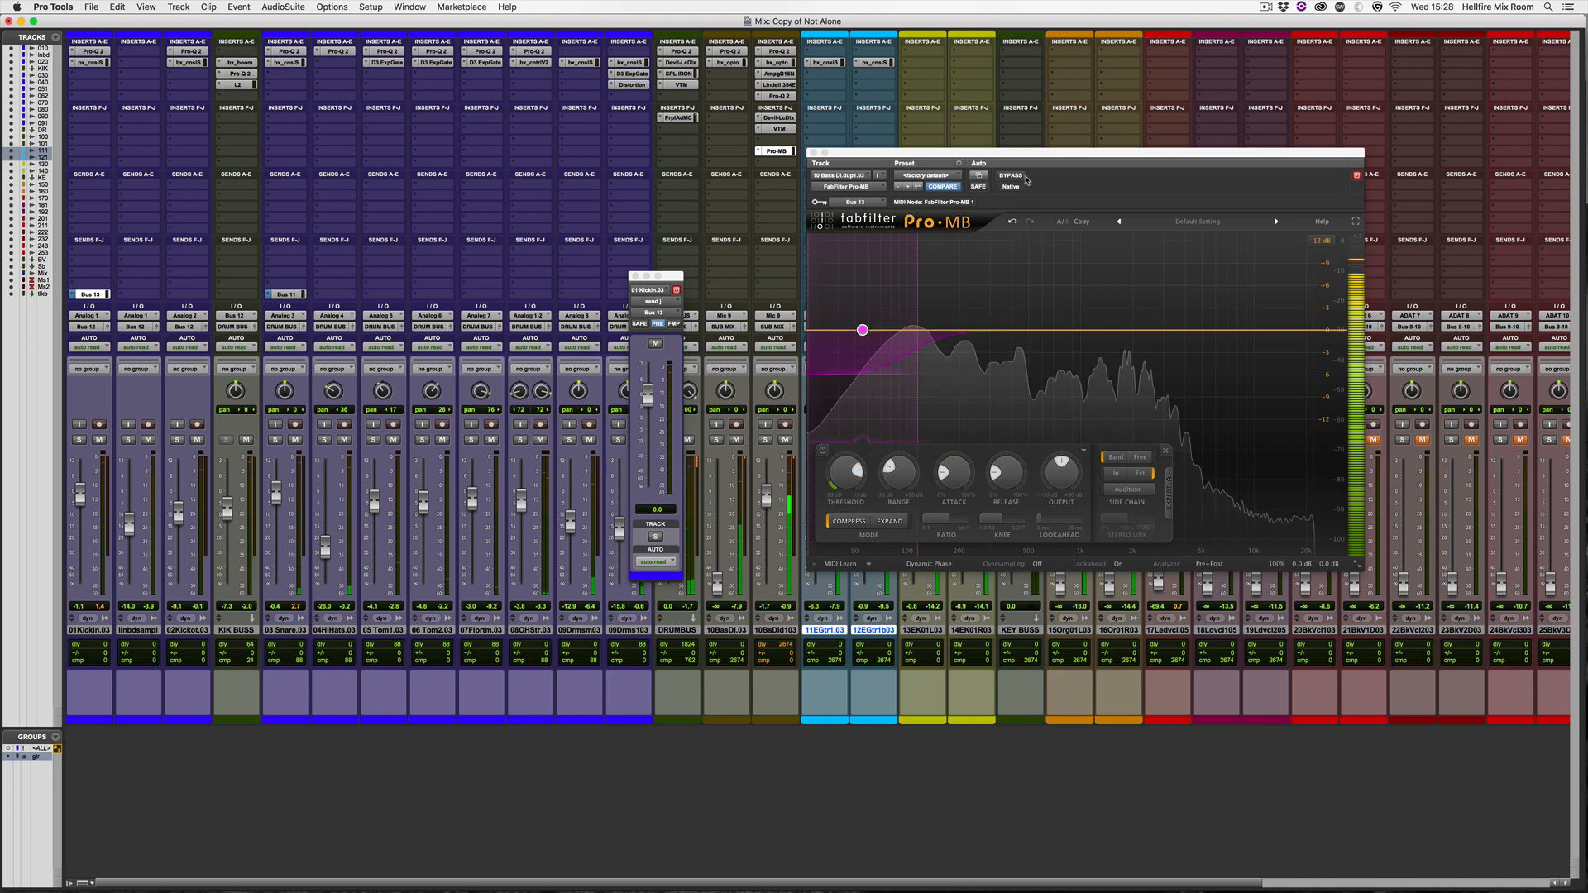
click(1022, 177)
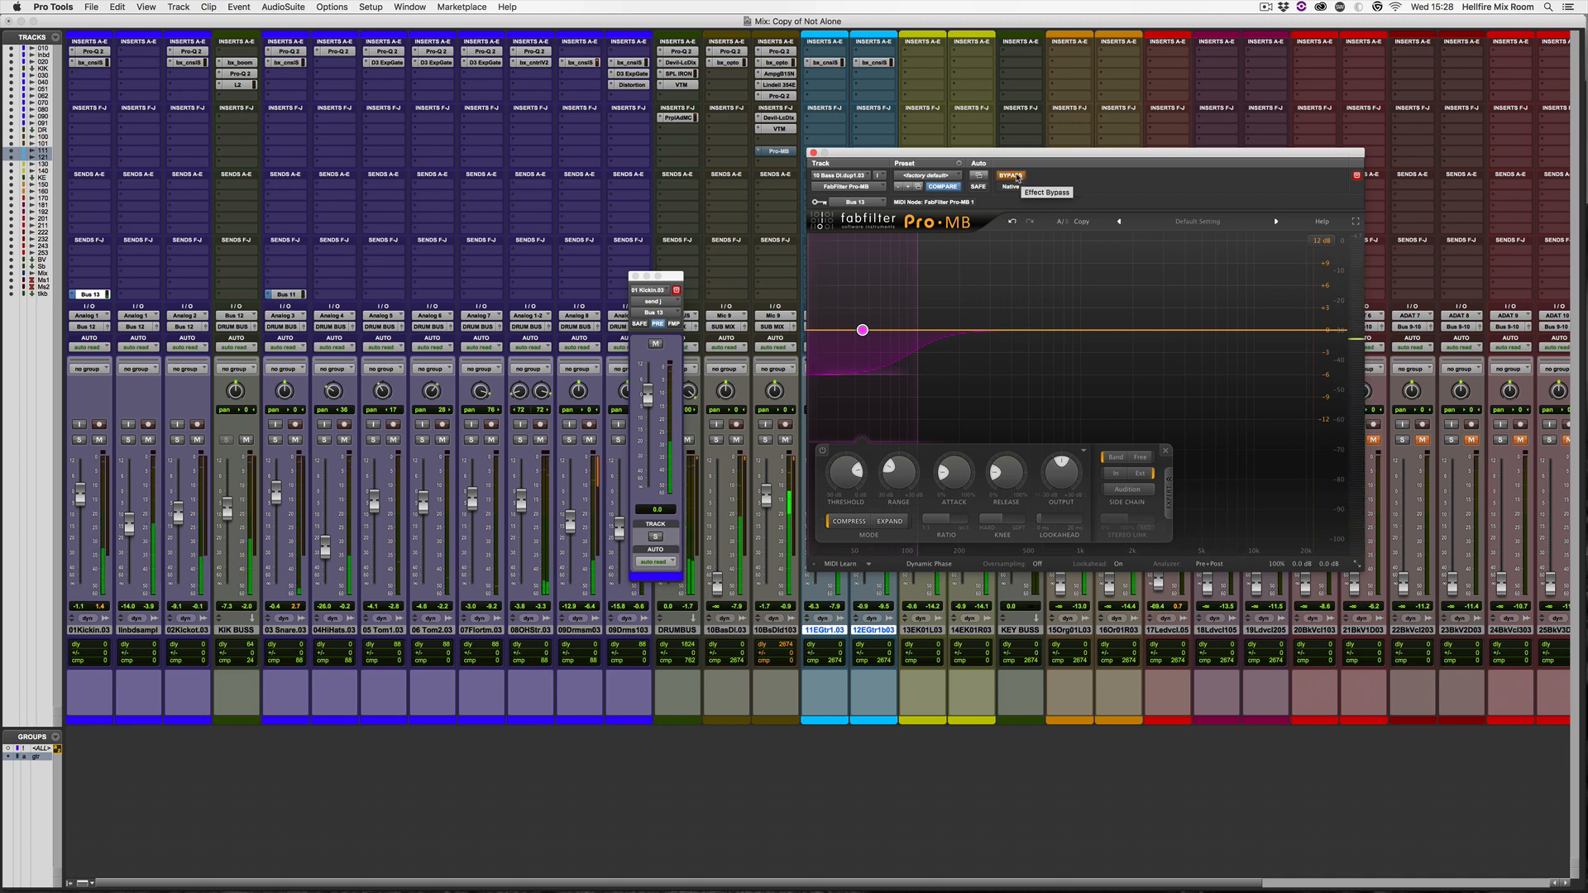
click(1011, 175)
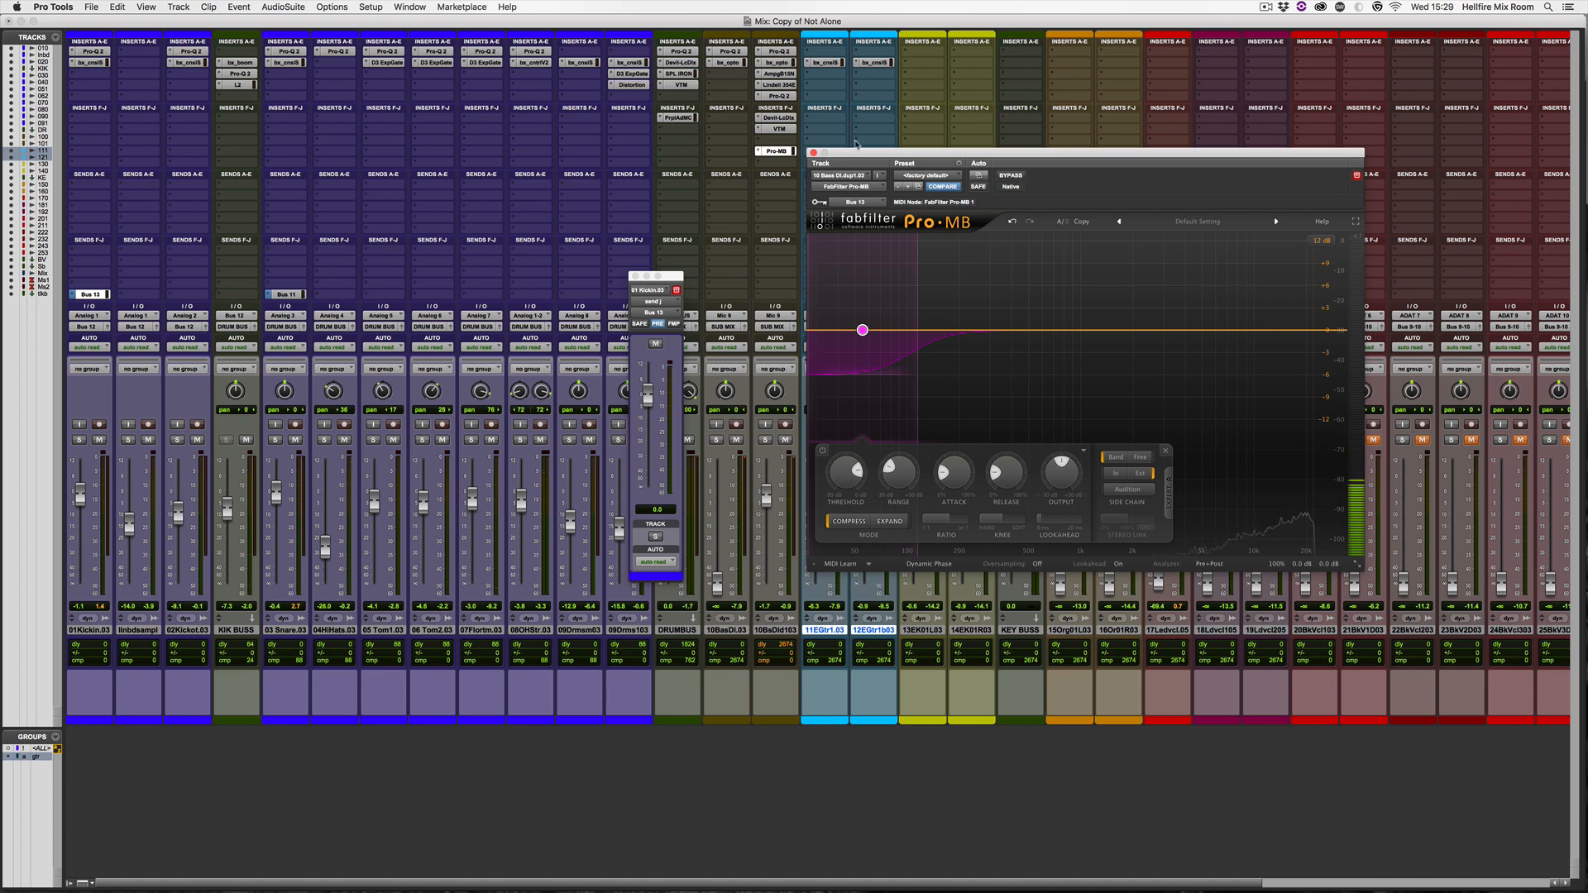
Remove Pro-MB from the duplicated bass track and the Bus 13 send from 01Kickin, and close their empty windows.
click(761, 152)
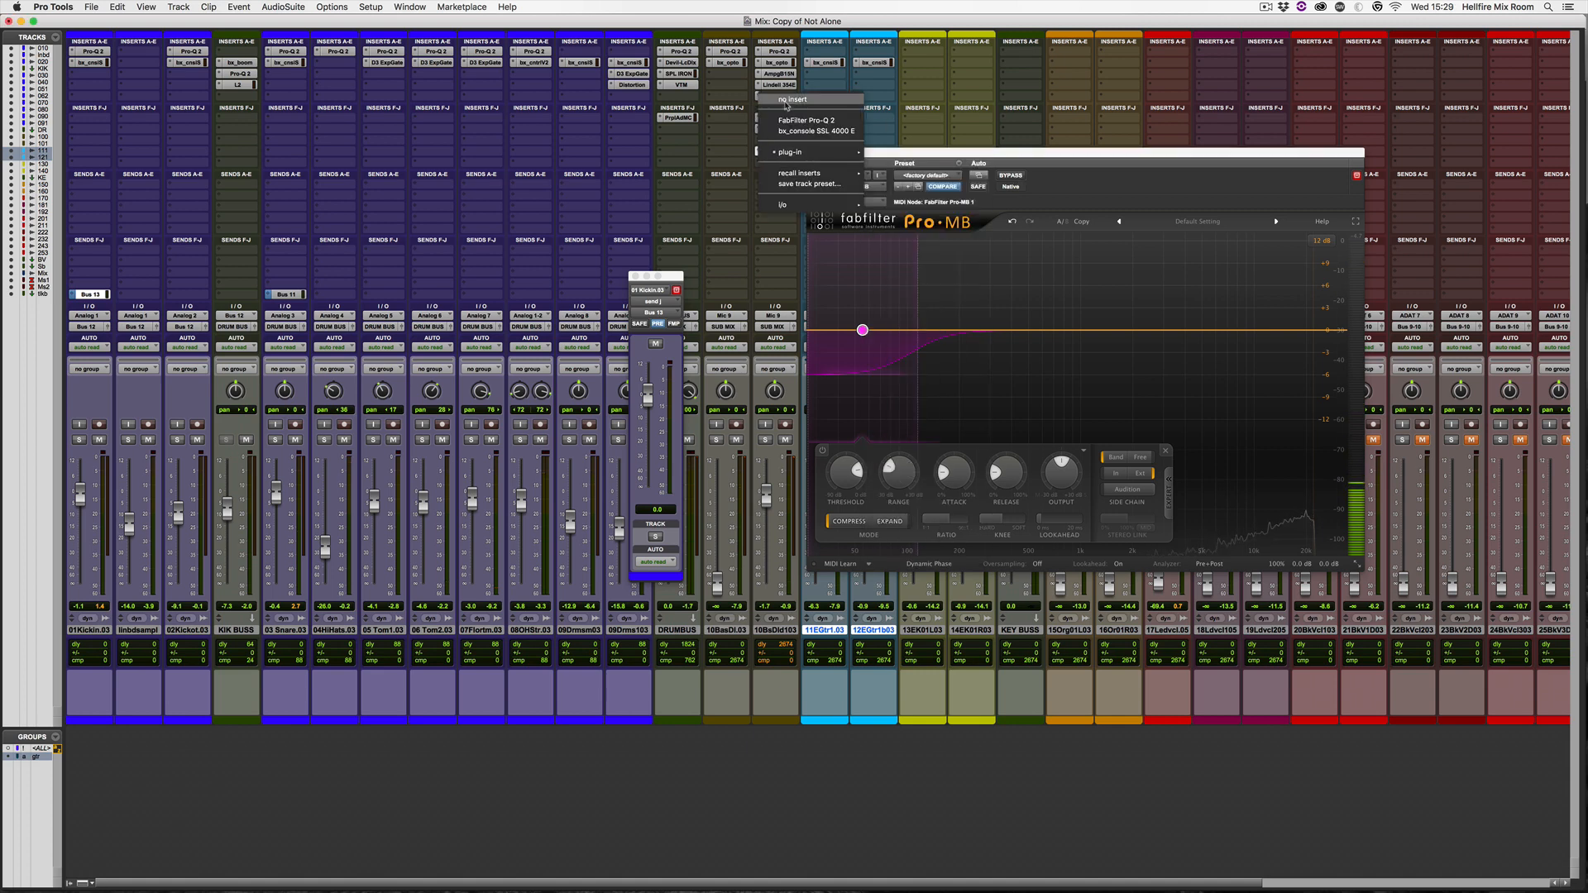
click(778, 99)
click(86, 294)
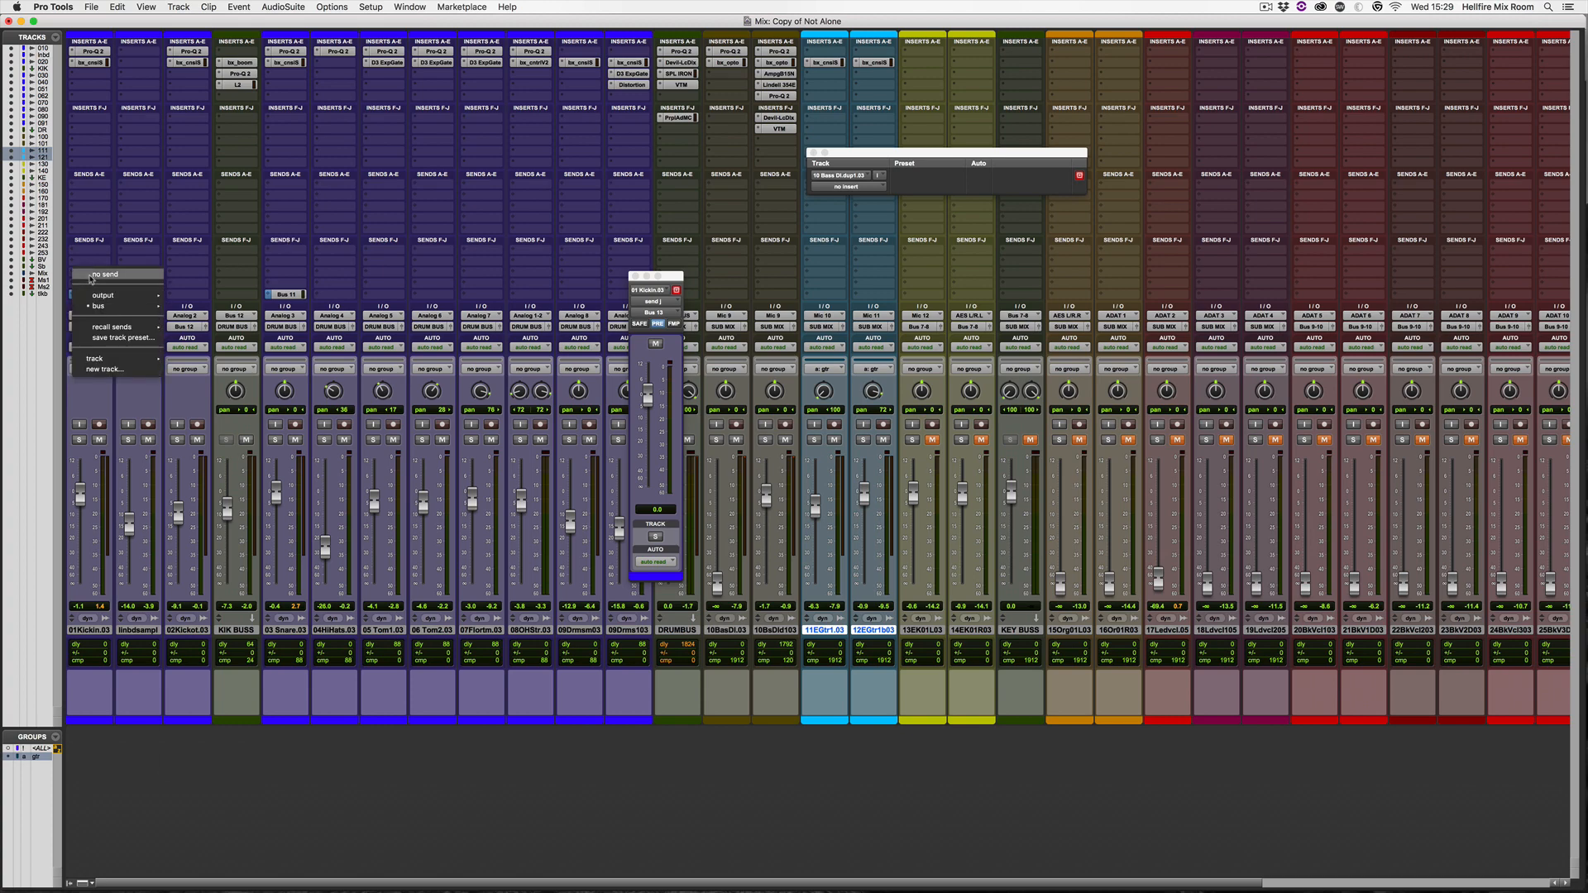
click(95, 277)
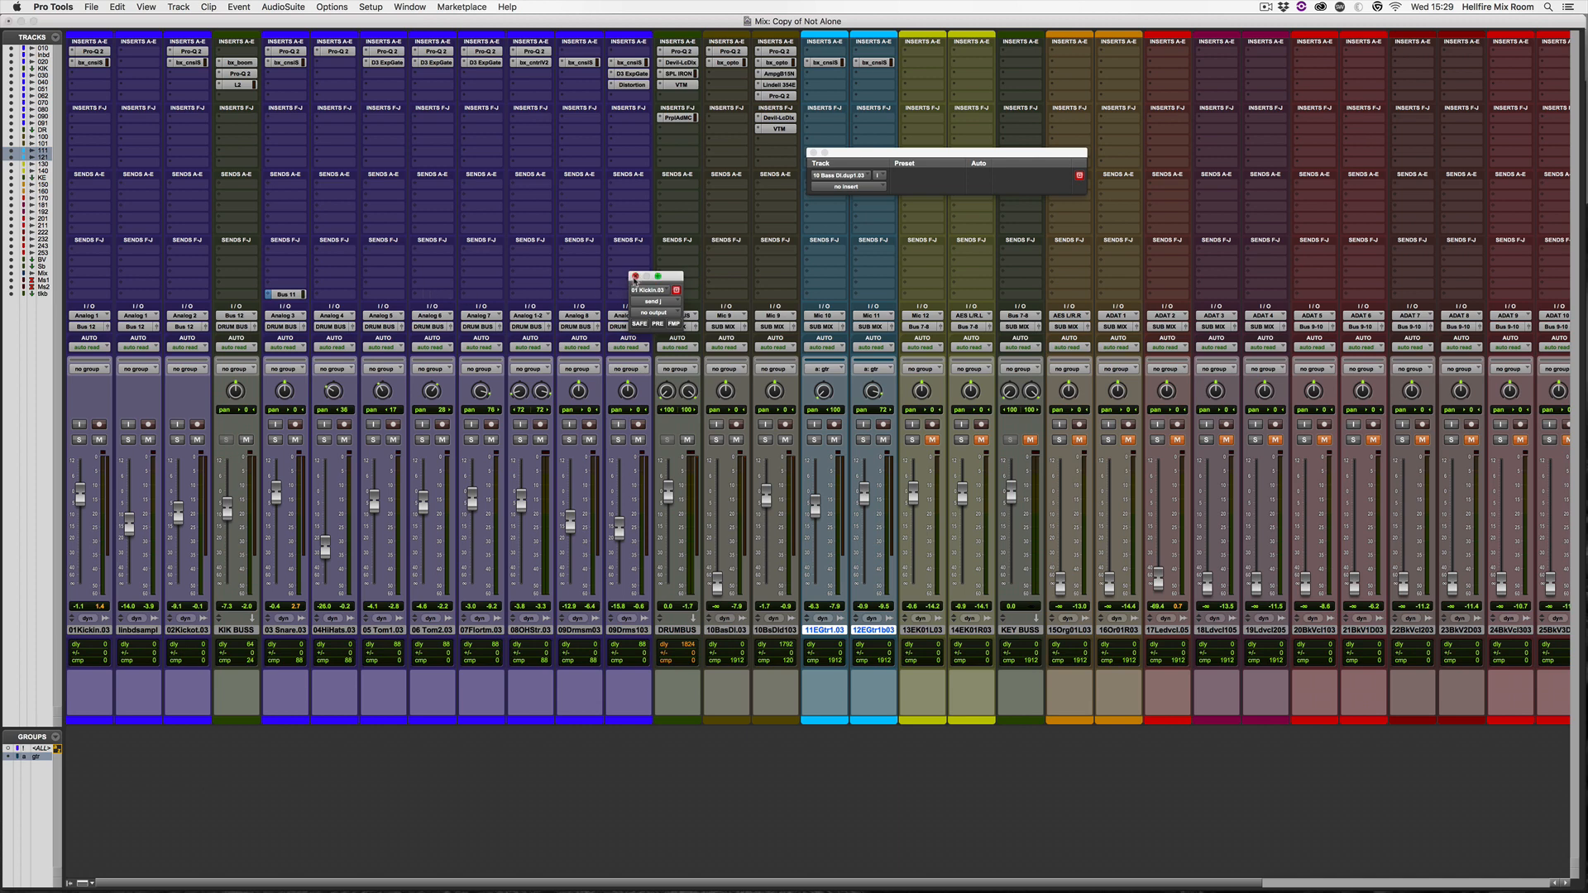
click(635, 277)
click(812, 153)
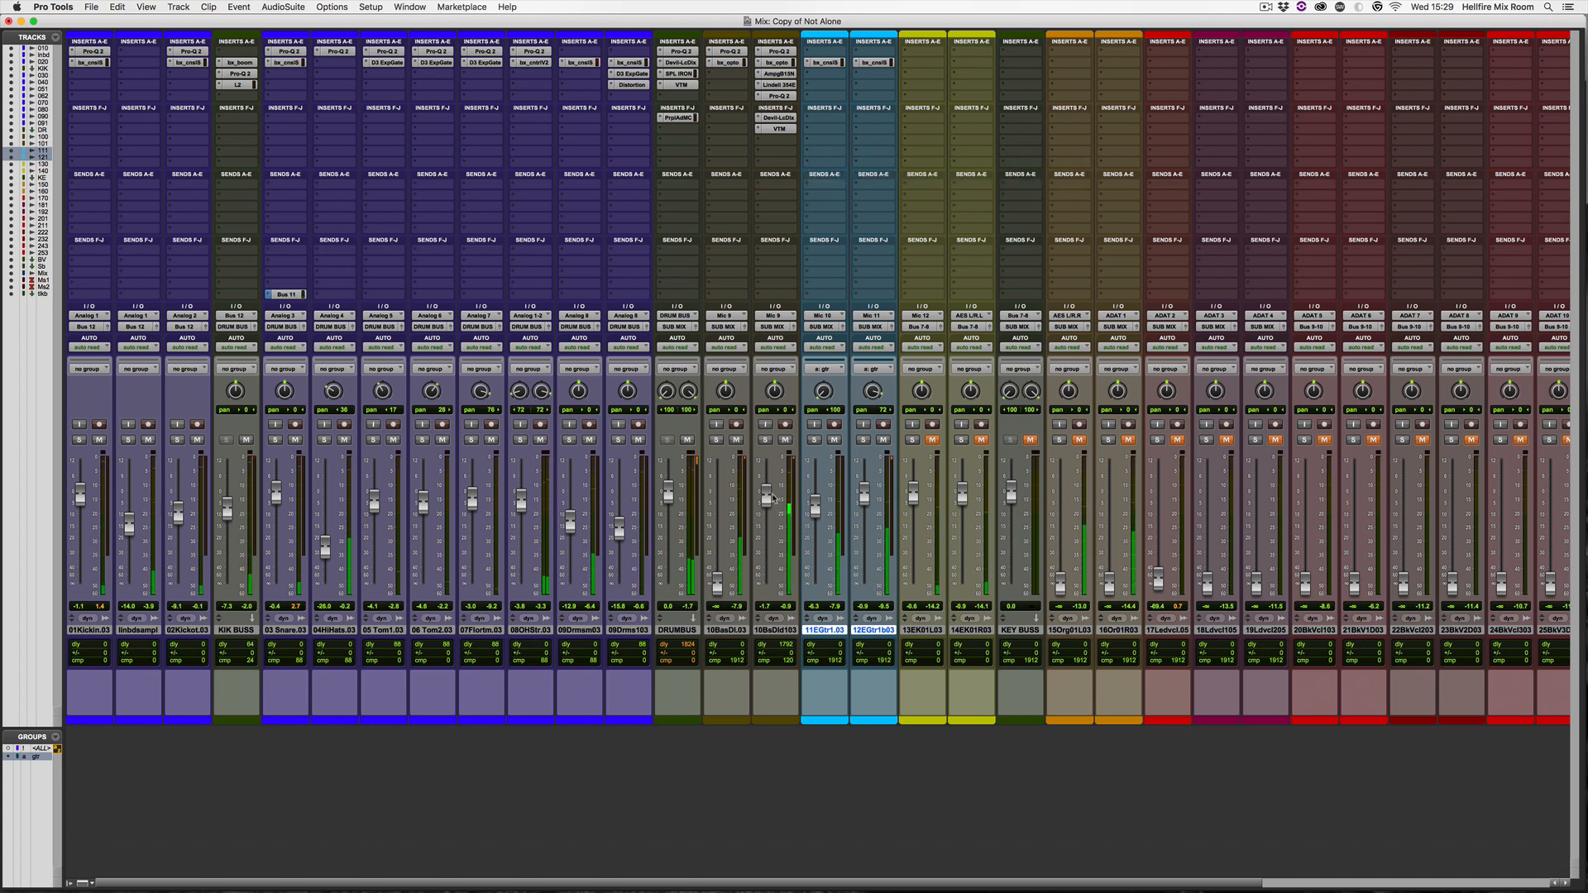
Lower the duplicated bass track's fader slightly to rebalance it in the mix.
drag(767, 497, 768, 500)
drag(767, 501, 767, 498)
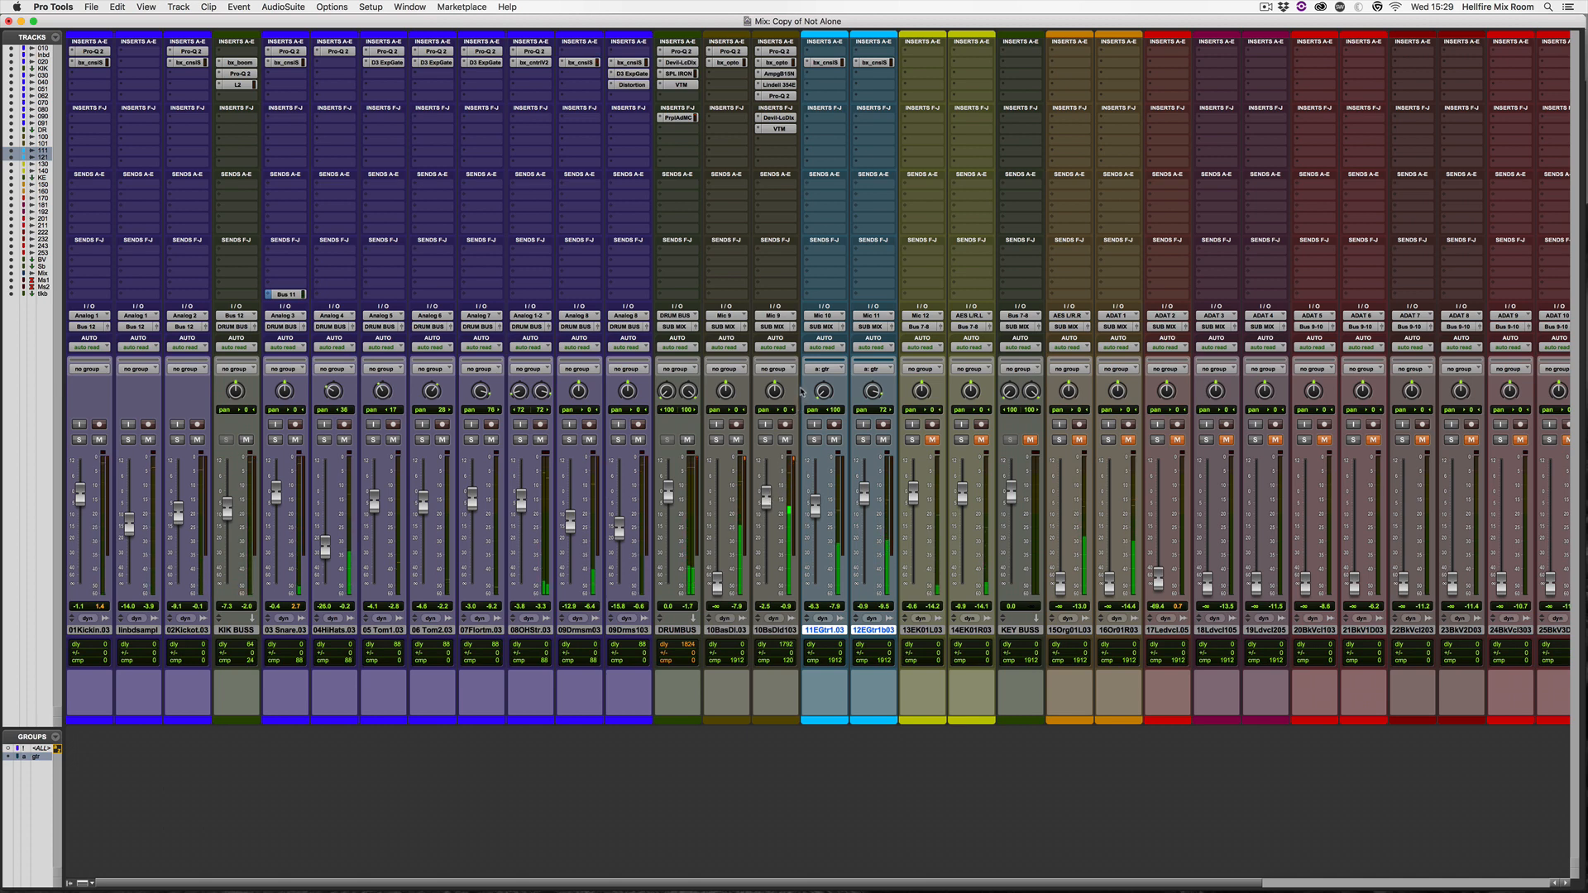